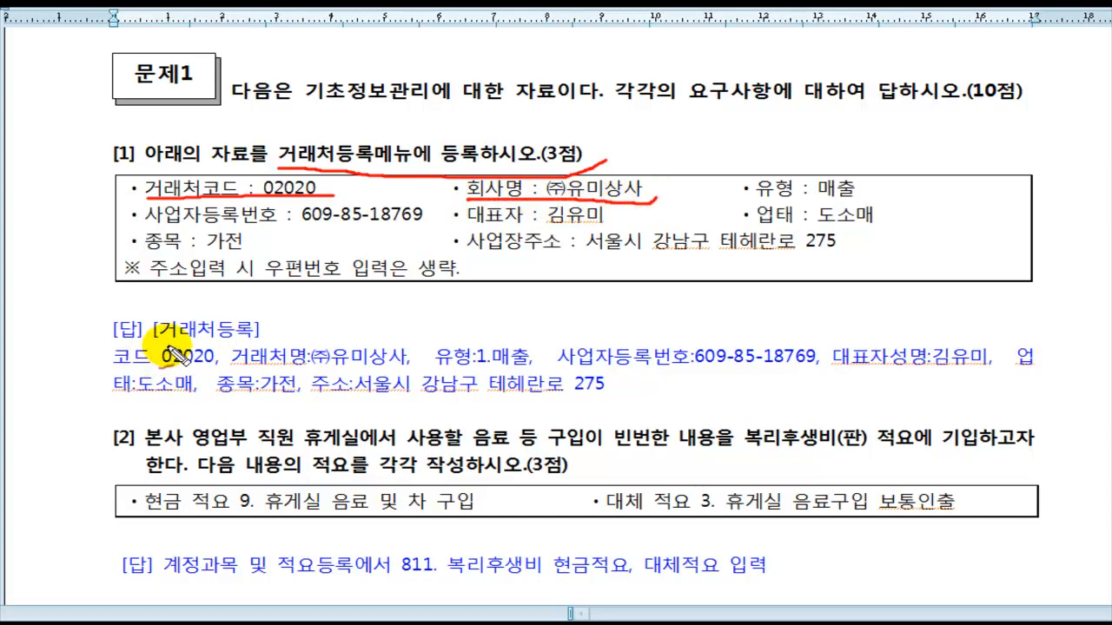
Step: Underline in red problem [1]'s 거래처등록 answer heading, code 02020, the postal-code omission note and the business address
{"action": "mouse_move", "coordinate": [93, 365]}
{"action": "left_mouse_down"}
{"action": "mouse_move", "coordinate": [122, 336]}
{"action": "mouse_move", "coordinate": [301, 324]}
{"action": "left_mouse_up"}
{"action": "left_click_drag", "start_coordinate": [113, 372], "coordinate": [226, 371]}
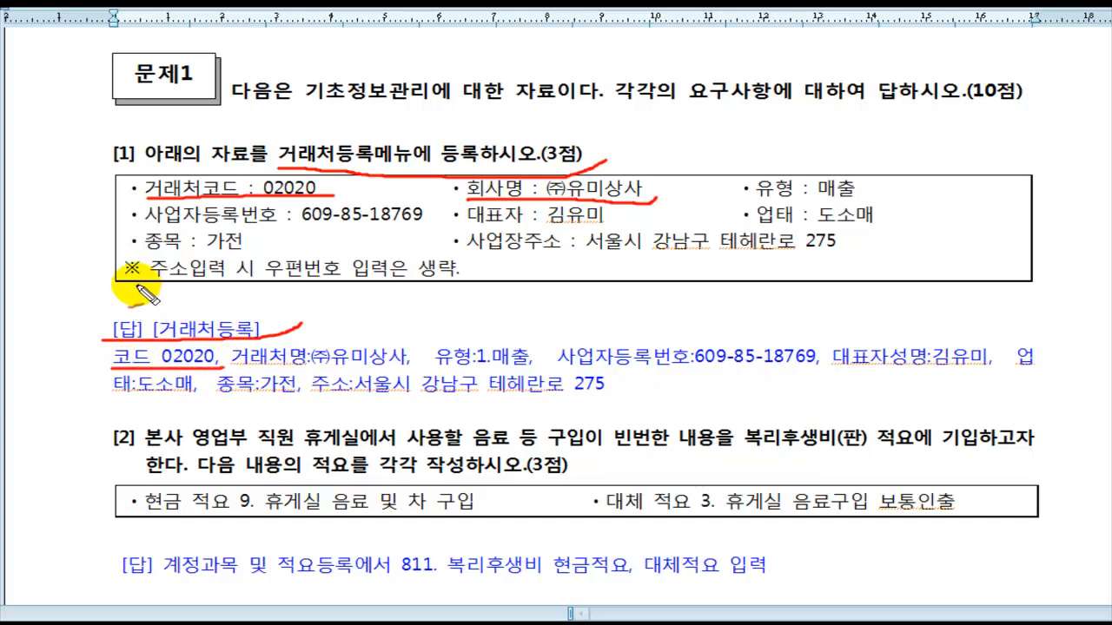
{"action": "mouse_move", "coordinate": [137, 285]}
{"action": "left_mouse_down"}
{"action": "mouse_move", "coordinate": [382, 292]}
{"action": "mouse_move", "coordinate": [468, 278]}
{"action": "left_mouse_up"}
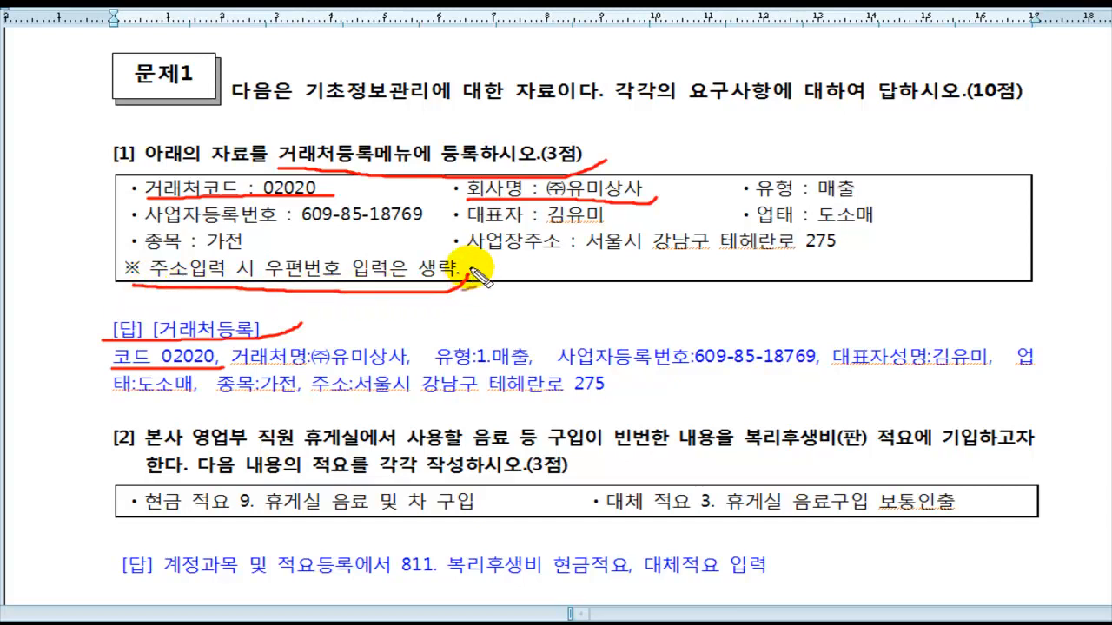
{"action": "left_click_drag", "start_coordinate": [589, 258], "coordinate": [847, 253]}
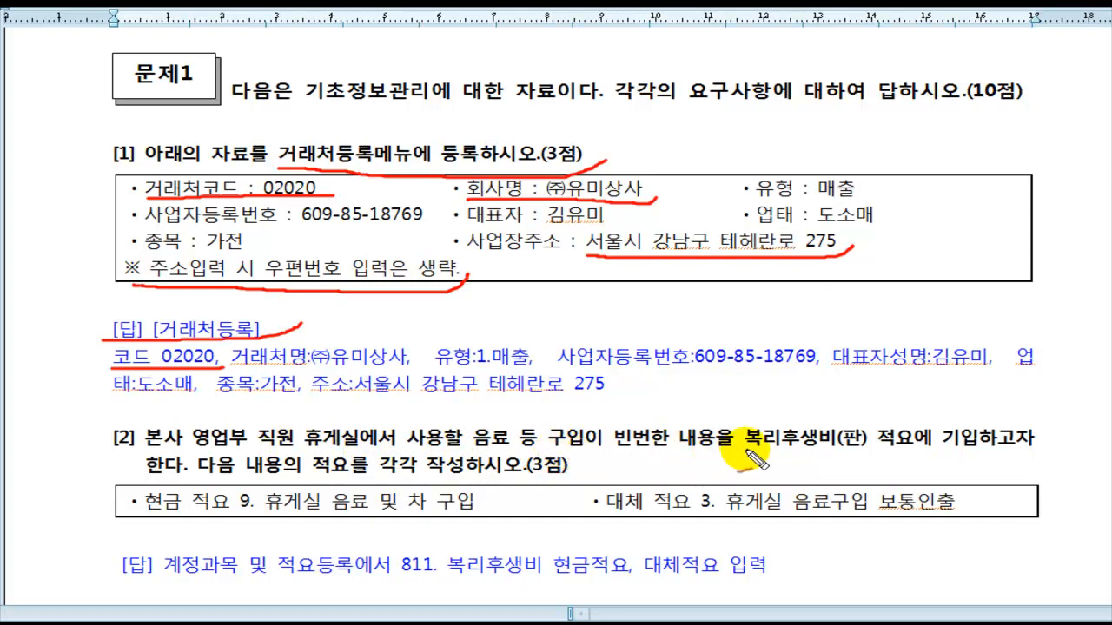
Step: Underline problem [2]'s 복리후생비(판) instructions, 현금 적요 9, 대체 적요 3 and the answer line in red, and clear the markup
{"action": "left_click_drag", "start_coordinate": [745, 450], "coordinate": [1034, 448]}
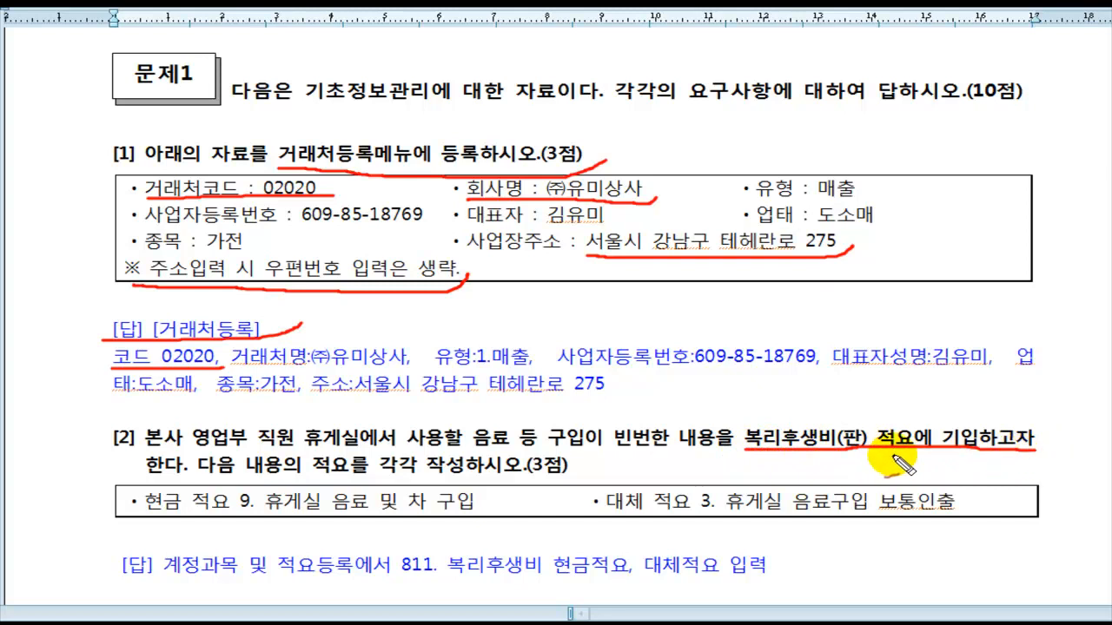
{"action": "mouse_move", "coordinate": [207, 476]}
{"action": "left_mouse_down"}
{"action": "mouse_move", "coordinate": [560, 473]}
{"action": "mouse_move", "coordinate": [582, 451]}
{"action": "left_mouse_up"}
{"action": "mouse_move", "coordinate": [134, 521]}
{"action": "left_mouse_down"}
{"action": "mouse_move", "coordinate": [234, 512]}
{"action": "mouse_move", "coordinate": [259, 494]}
{"action": "left_mouse_up"}
{"action": "left_click_drag", "start_coordinate": [599, 512], "coordinate": [708, 515]}
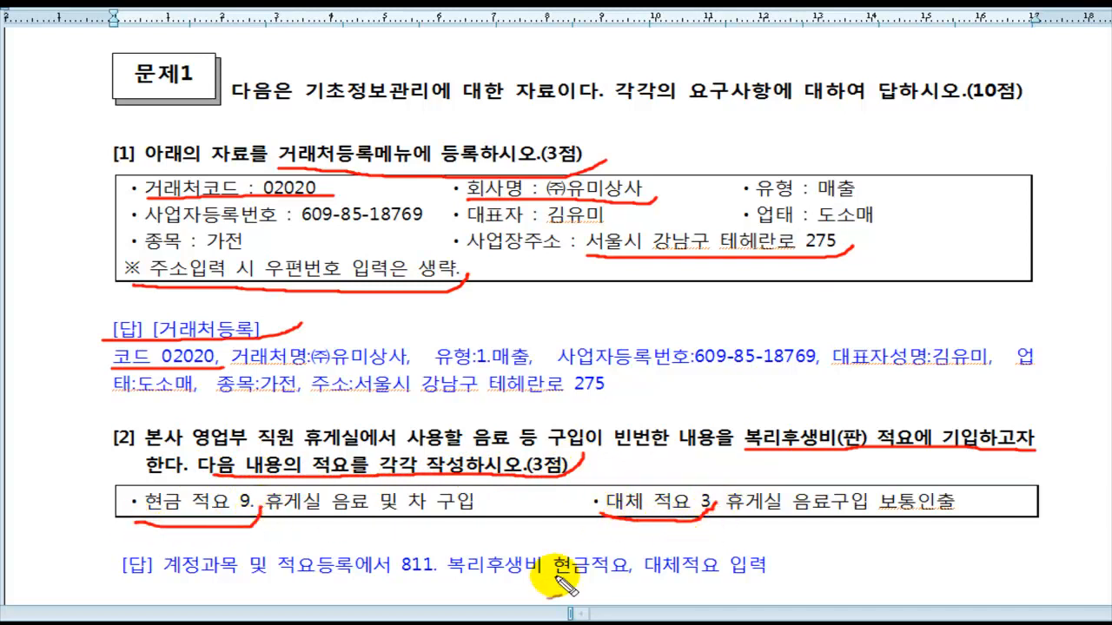
{"action": "left_click_drag", "start_coordinate": [159, 586], "coordinate": [382, 584]}
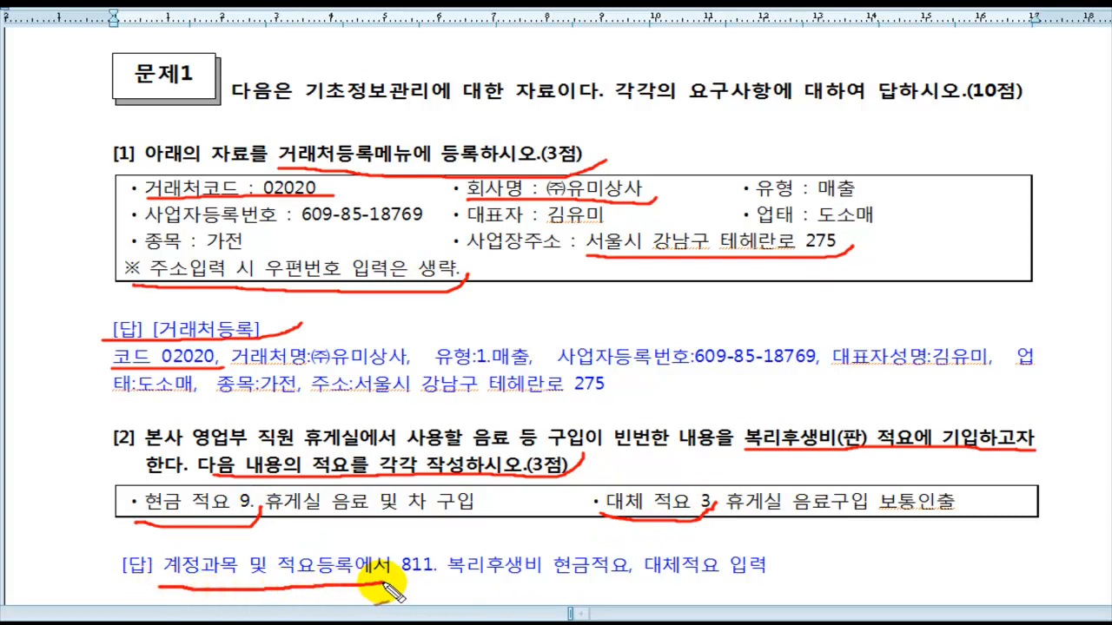
{"action": "left_click_drag", "start_coordinate": [458, 584], "coordinate": [806, 573]}
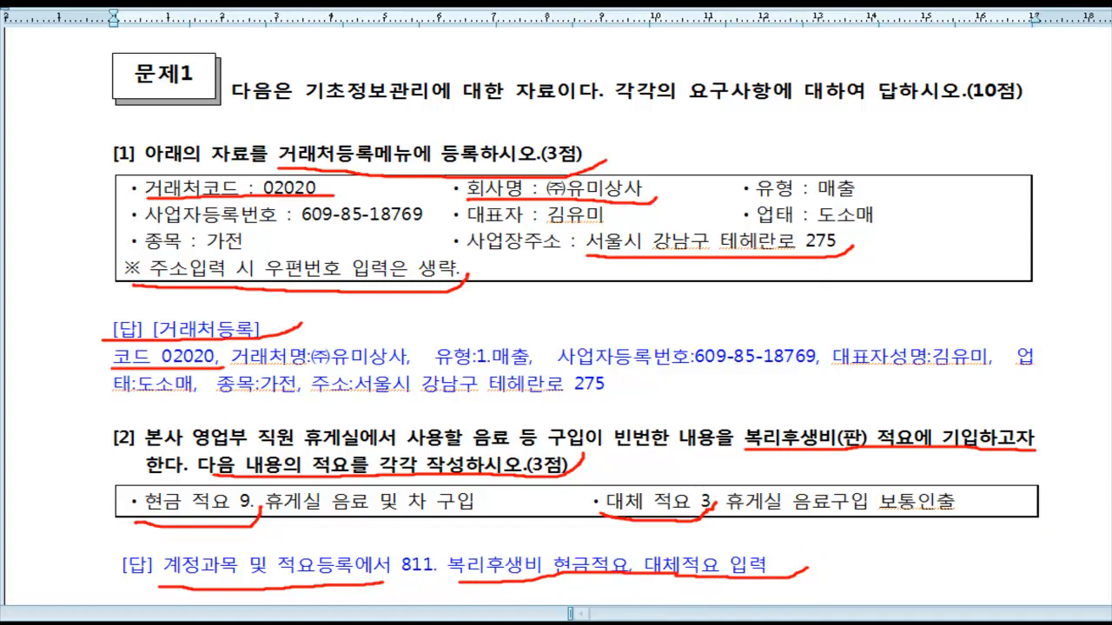
{"action": "key", "text": "Escape"}
Step: Mark up problem [3]: underline its 5,000,000원 sentence and 전기분재무상태표, tick 원재료, and handwrite "전기 기말원재료" above
{"action": "scroll", "coordinate": [108, 249], "scroll_direction": "down", "scroll_amount": 5}
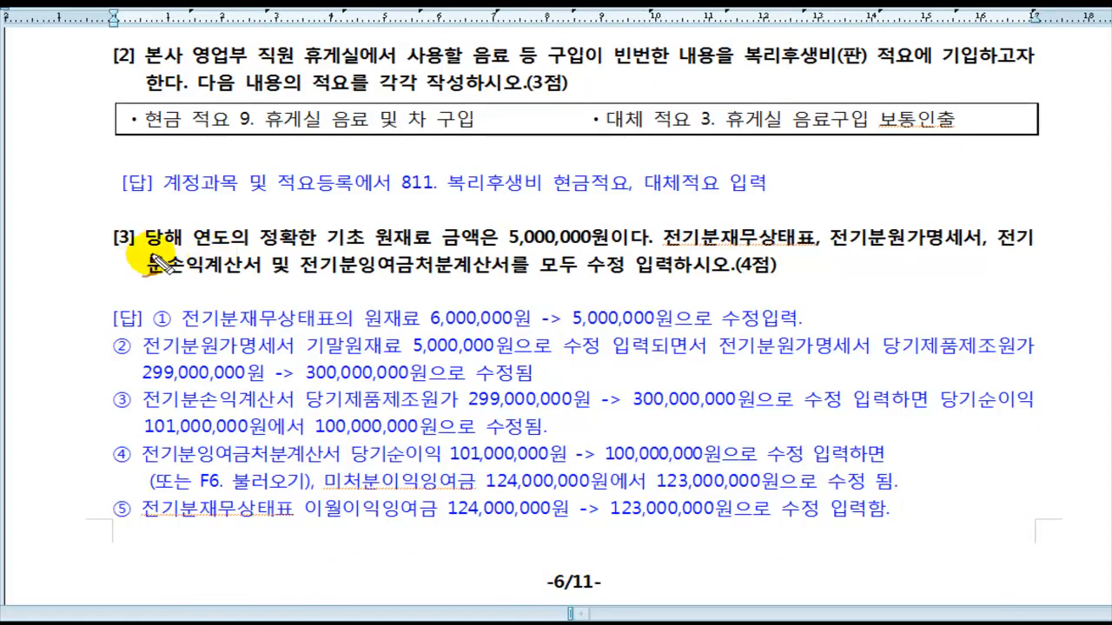
{"action": "left_click_drag", "start_coordinate": [158, 254], "coordinate": [660, 254]}
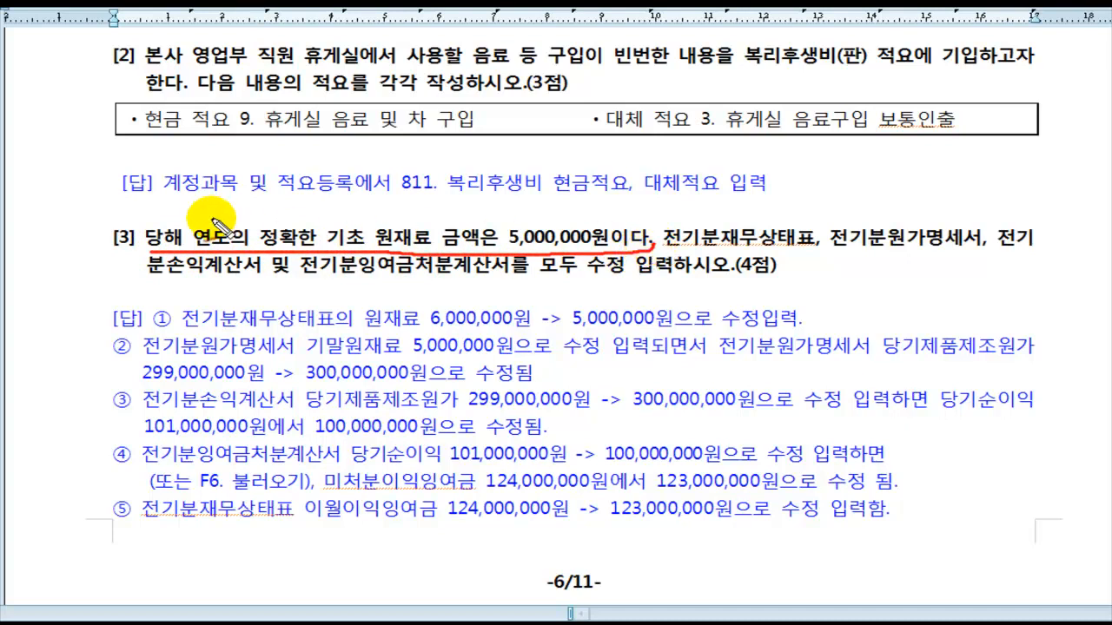
{"action": "mouse_move", "coordinate": [374, 207]}
{"action": "left_mouse_down"}
{"action": "mouse_move", "coordinate": [387, 219]}
{"action": "mouse_move", "coordinate": [401, 202]}
{"action": "left_mouse_up"}
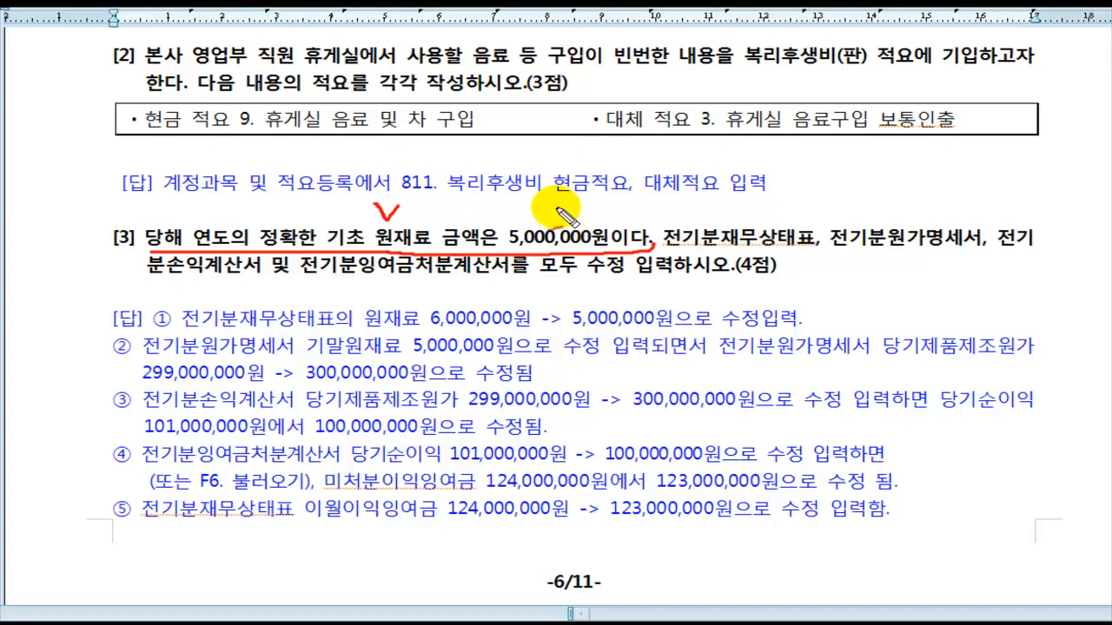
{"action": "mouse_move", "coordinate": [538, 205]}
{"action": "left_mouse_down"}
{"action": "mouse_move", "coordinate": [526, 206]}
{"action": "mouse_move", "coordinate": [595, 211]}
{"action": "mouse_move", "coordinate": [587, 231]}
{"action": "left_mouse_up"}
{"action": "mouse_move", "coordinate": [612, 187]}
{"action": "left_mouse_down"}
{"action": "mouse_move", "coordinate": [614, 231]}
{"action": "mouse_move", "coordinate": [636, 224]}
{"action": "left_mouse_up"}
{"action": "mouse_move", "coordinate": [647, 187]}
{"action": "left_mouse_down"}
{"action": "mouse_move", "coordinate": [648, 227]}
{"action": "mouse_move", "coordinate": [683, 208]}
{"action": "mouse_move", "coordinate": [718, 219]}
{"action": "mouse_move", "coordinate": [808, 205]}
{"action": "mouse_move", "coordinate": [832, 219]}
{"action": "left_mouse_up"}
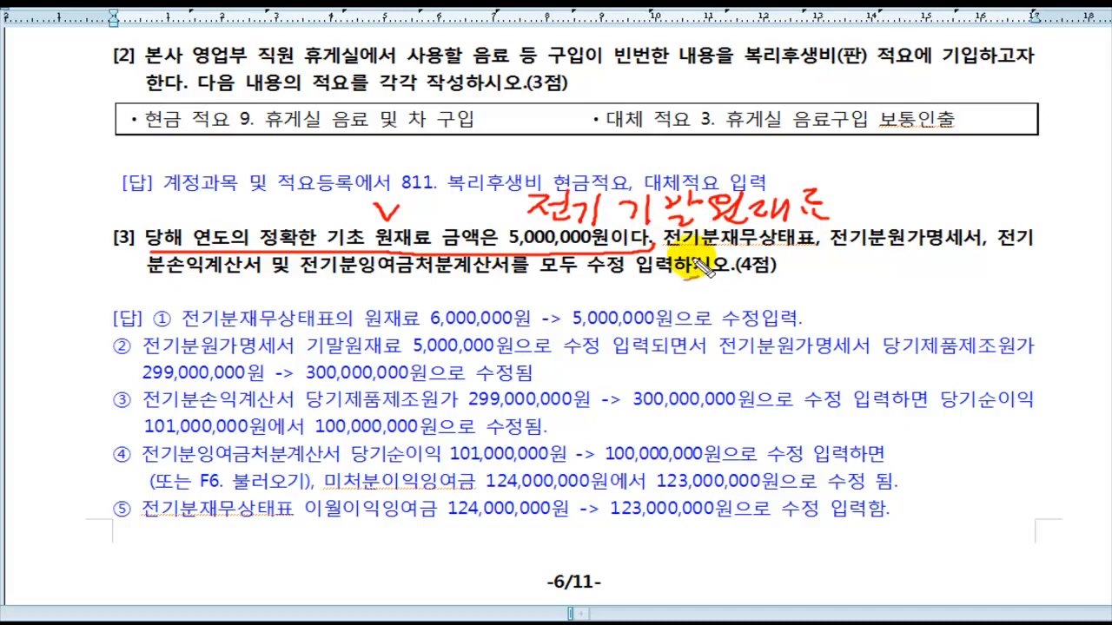
{"action": "left_click_drag", "start_coordinate": [669, 252], "coordinate": [821, 243]}
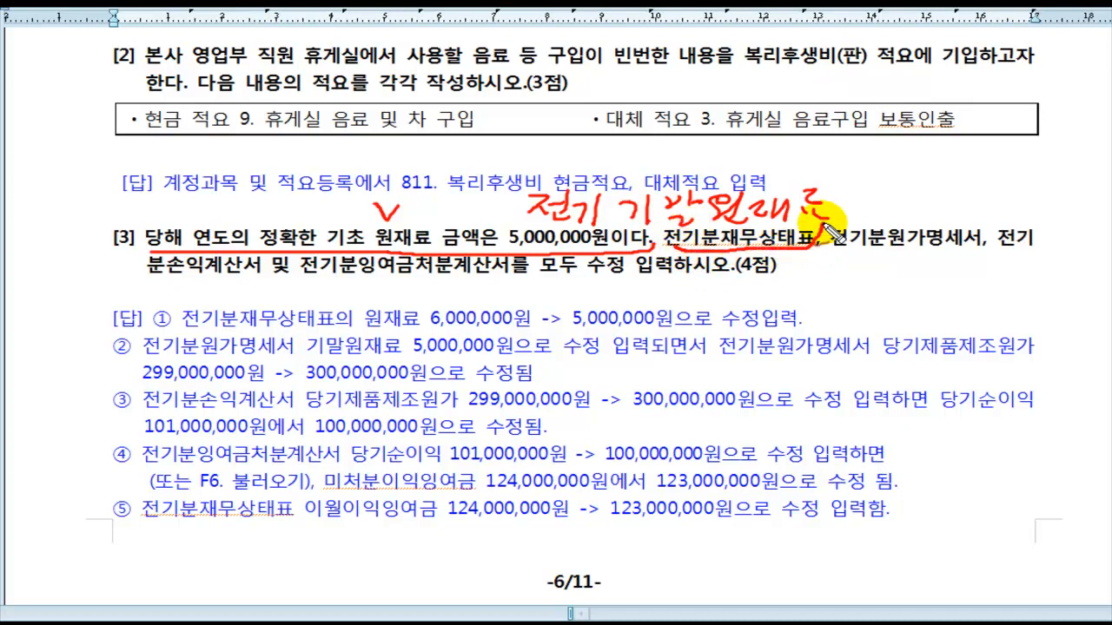
Step: Underline the key phrases in answer items ① to ⑤ of problem [3] in red, and clear the markup
{"action": "mouse_move", "coordinate": [189, 329]}
{"action": "left_mouse_down"}
{"action": "mouse_move", "coordinate": [491, 335]}
{"action": "mouse_move", "coordinate": [529, 296]}
{"action": "left_mouse_up"}
{"action": "left_click_drag", "start_coordinate": [575, 330], "coordinate": [808, 319]}
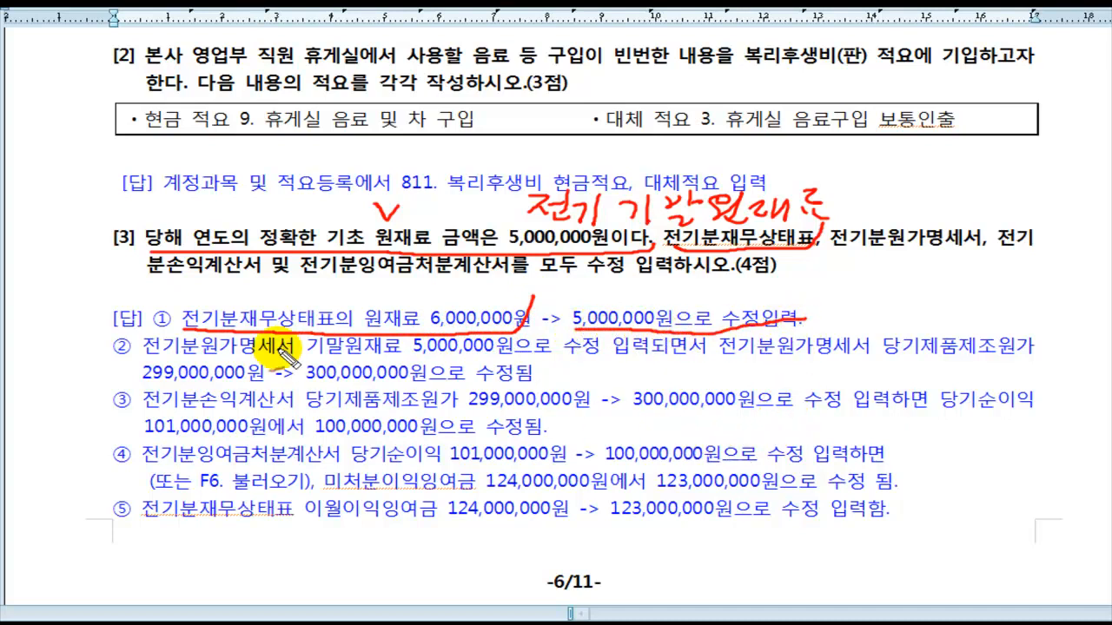
{"action": "left_click_drag", "start_coordinate": [146, 357], "coordinate": [386, 356]}
{"action": "left_click_drag", "start_coordinate": [147, 413], "coordinate": [348, 415]}
{"action": "left_click_drag", "start_coordinate": [155, 470], "coordinate": [395, 464]}
{"action": "left_click_drag", "start_coordinate": [144, 519], "coordinate": [315, 526]}
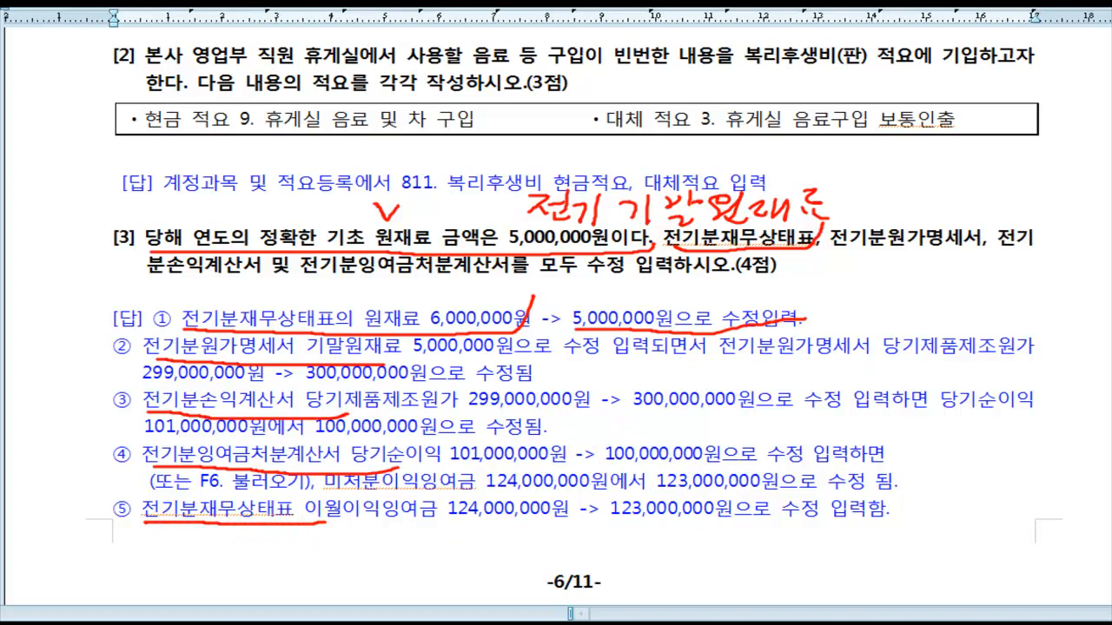
{"action": "key", "text": "Escape"}
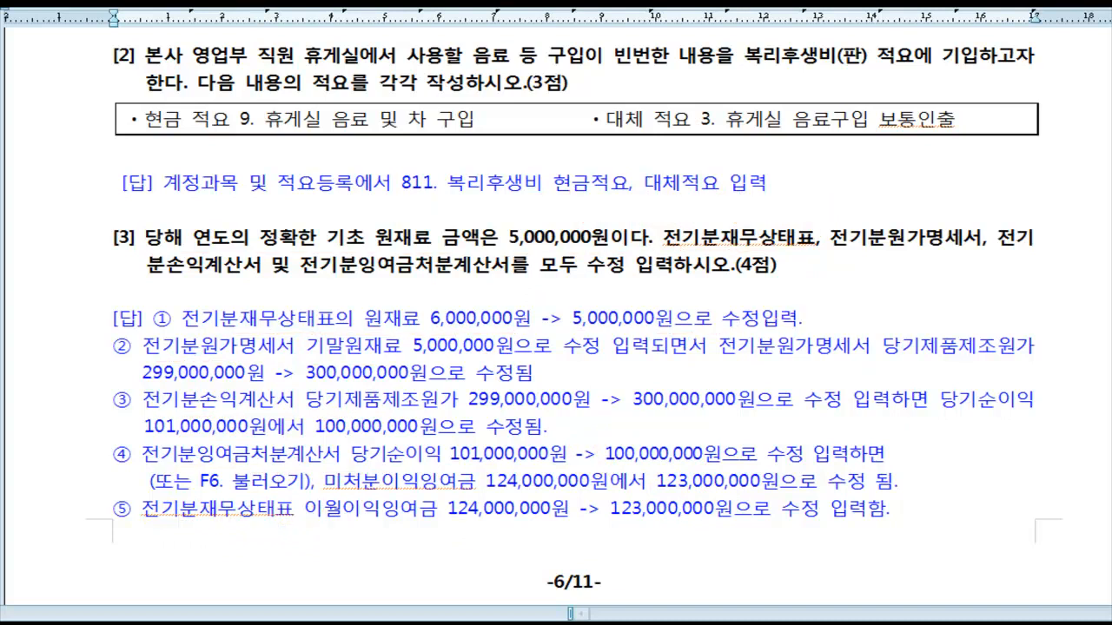
Step: Switch to the accounting program and check 기말원재료재고액 in the 원재료비 breakdown of 전기분원가명세서, leaving it as is
{"action": "key", "text": "alt+Tab"}
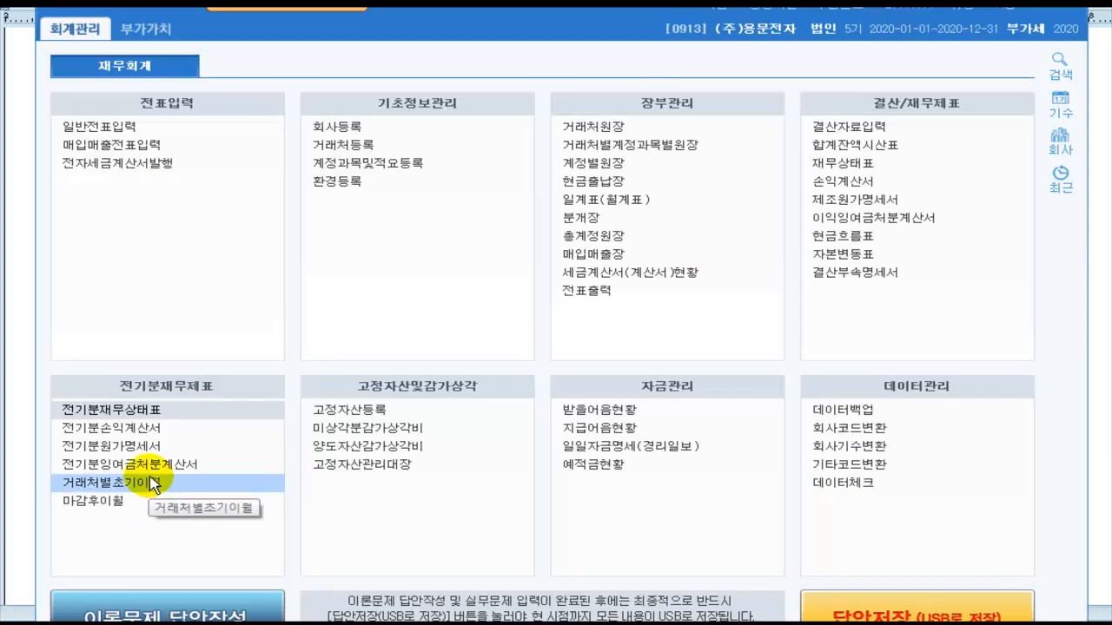
{"action": "left_click", "coordinate": [104, 448]}
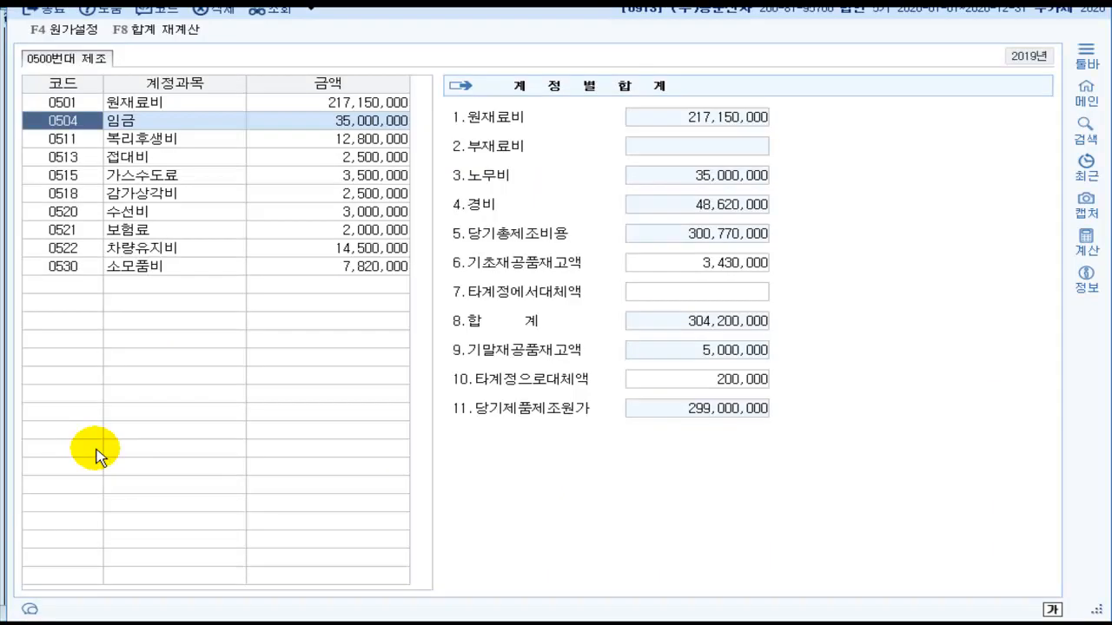
{"action": "left_click", "coordinate": [386, 101]}
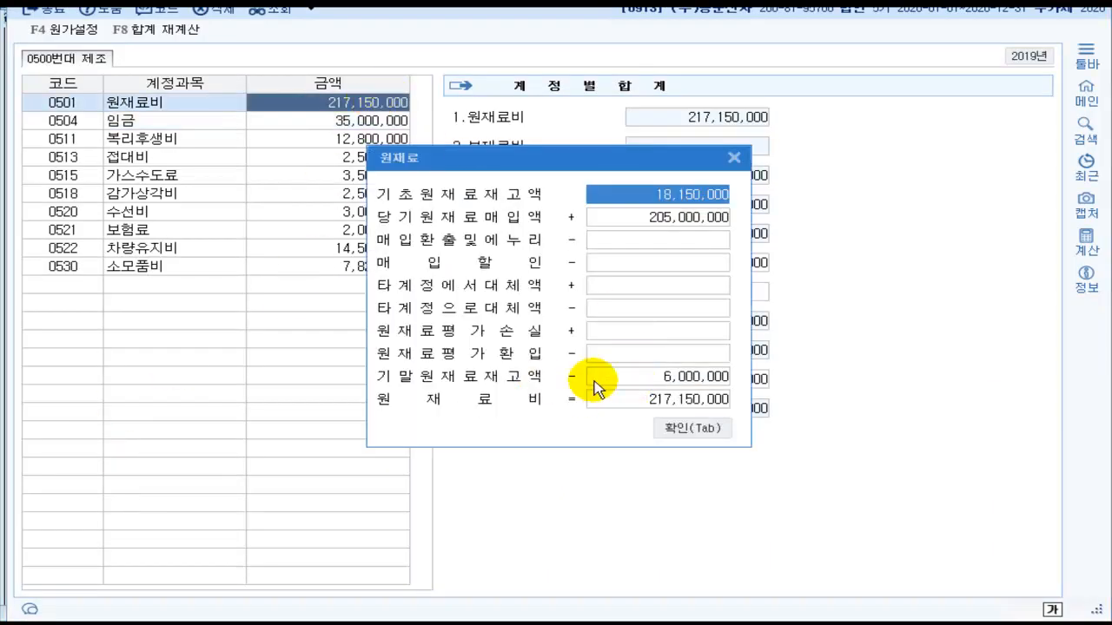
{"action": "left_click", "coordinate": [679, 385]}
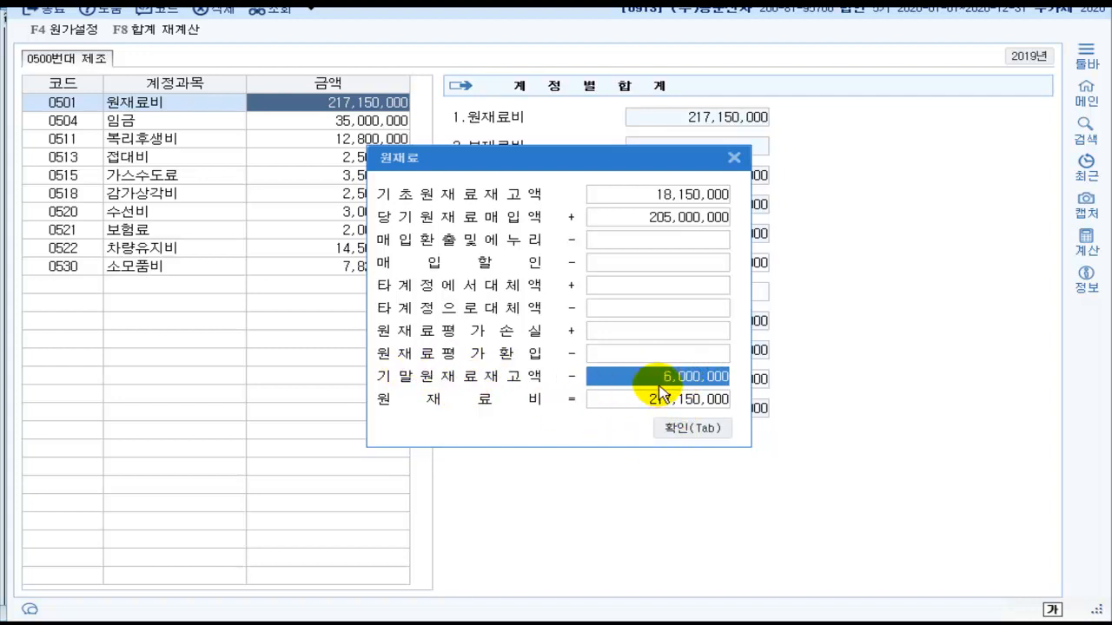
{"action": "left_click", "coordinate": [676, 433]}
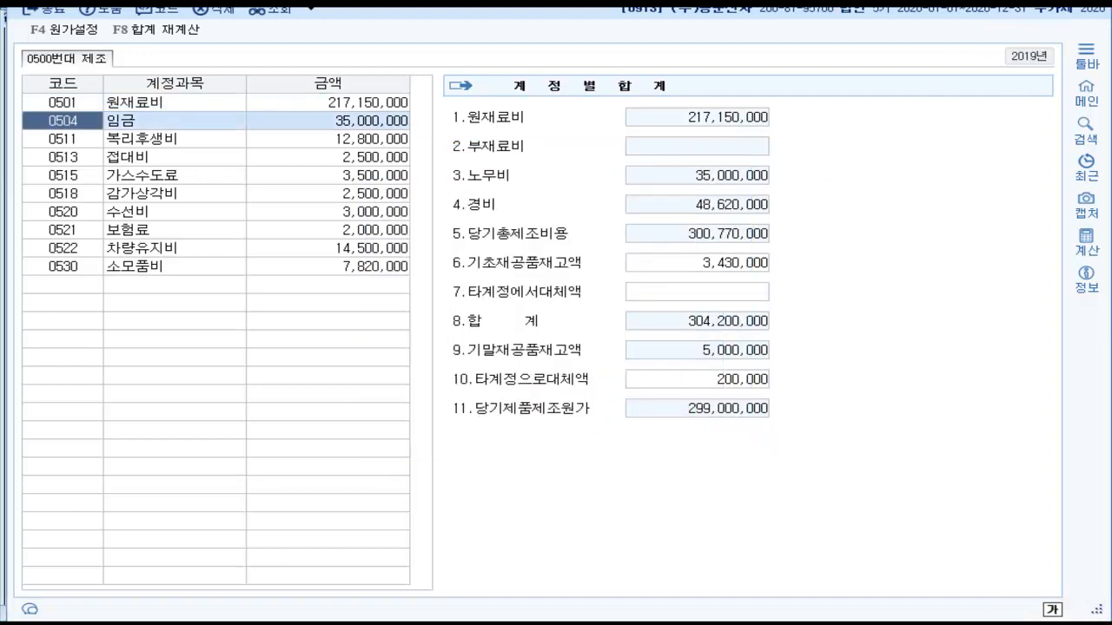
{"action": "key", "text": "Escape"}
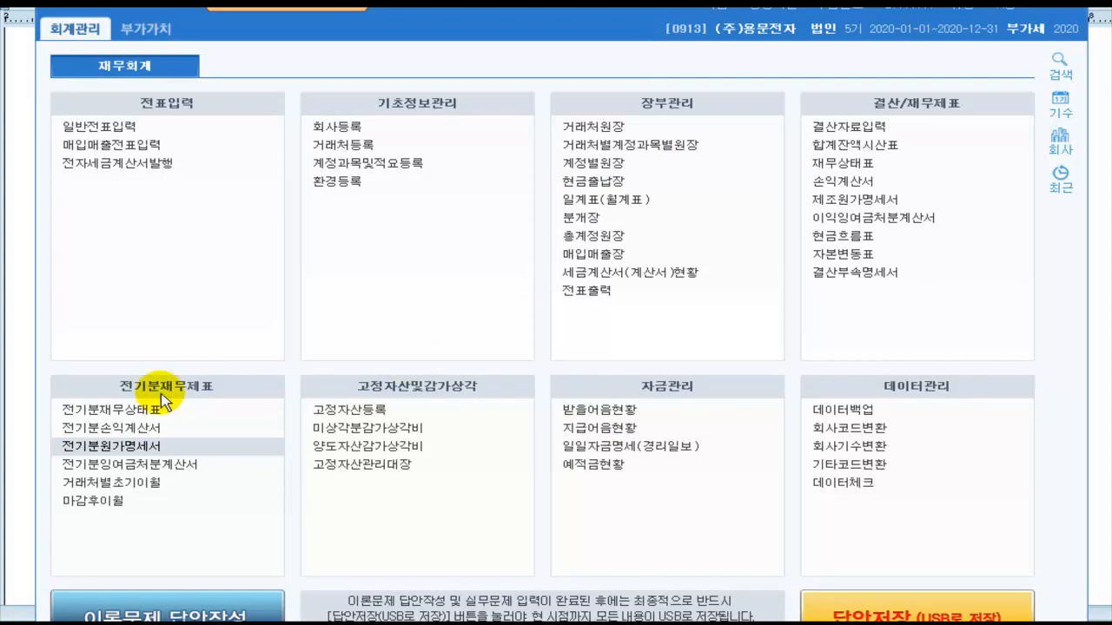
Step: In 전기분재무상태표, set the 0153 원재료 amount to 5,000,000 and close the statement
{"action": "left_click", "coordinate": [113, 411]}
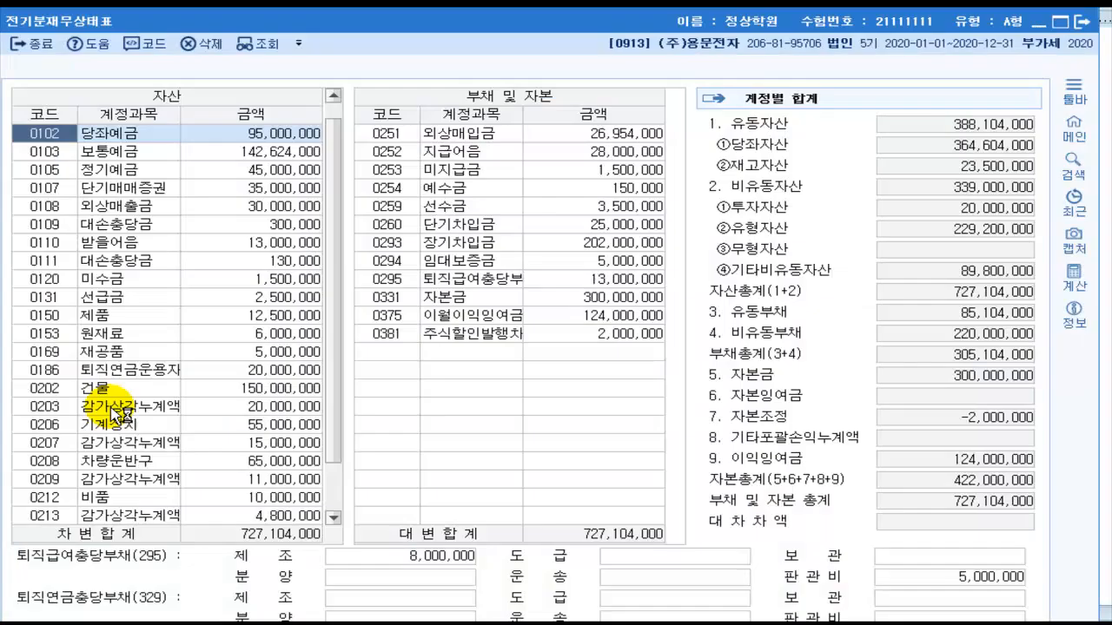
{"action": "left_click", "coordinate": [270, 339]}
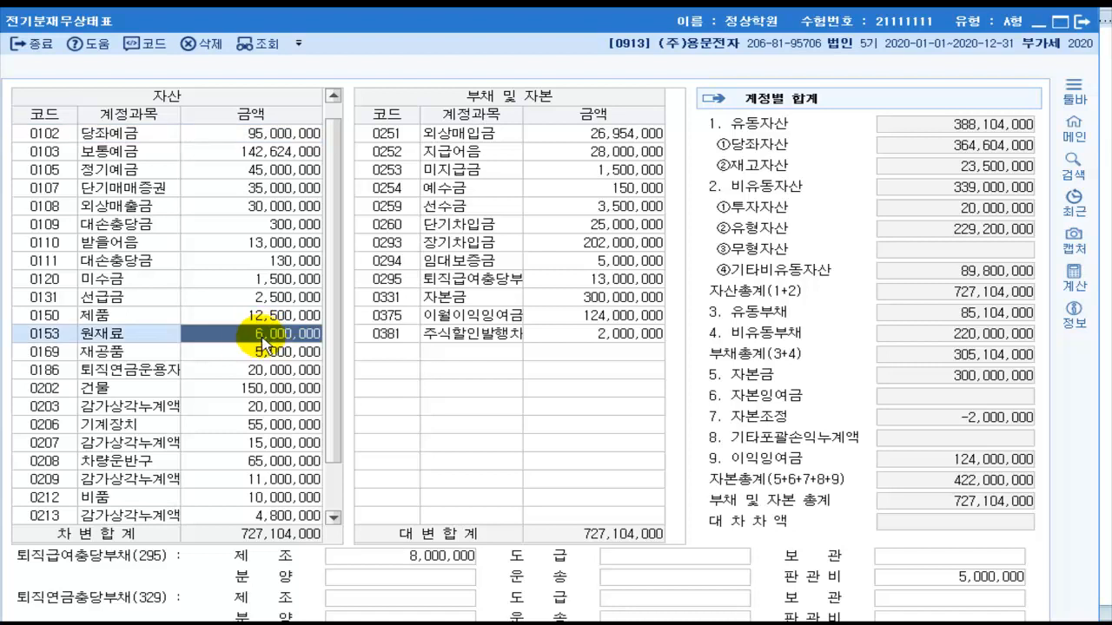
{"action": "left_click", "coordinate": [258, 317]}
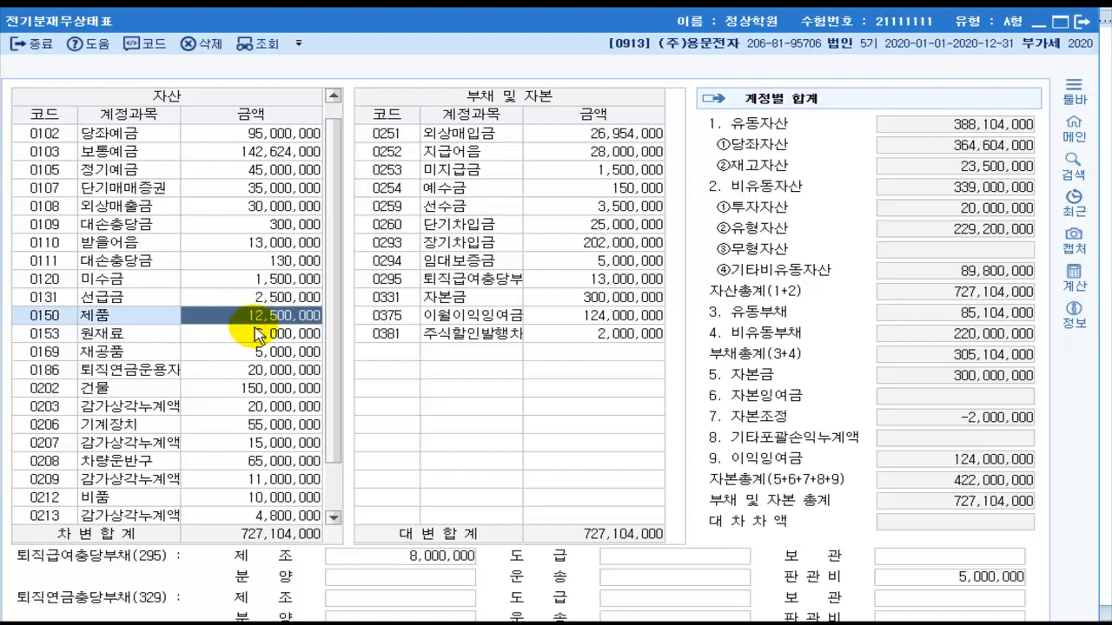
{"action": "left_click", "coordinate": [258, 333]}
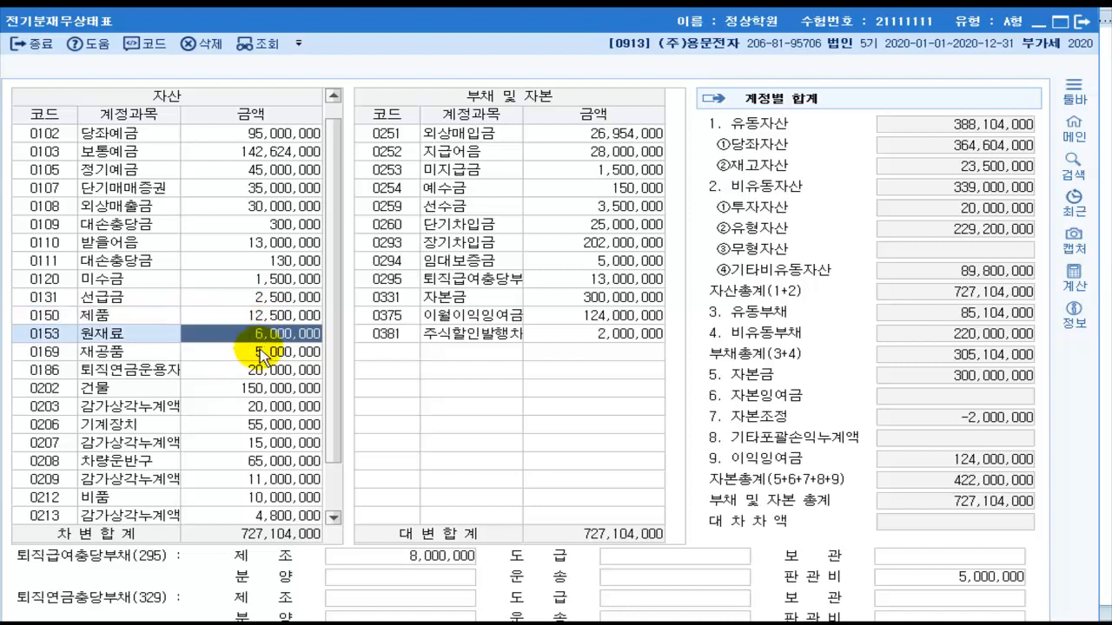
{"action": "left_click", "coordinate": [261, 352]}
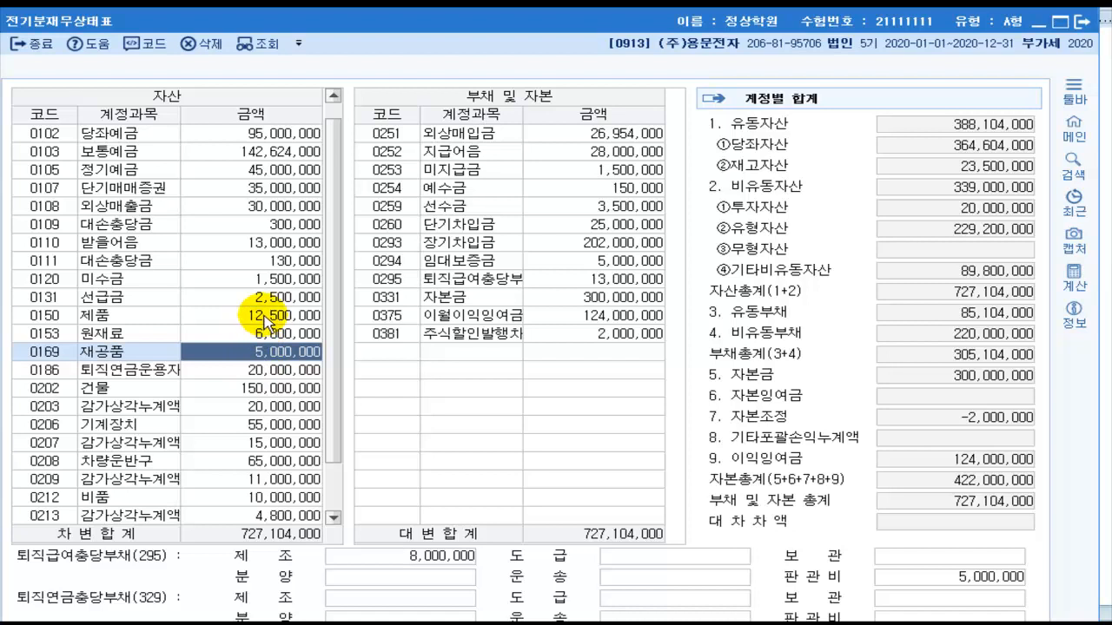
{"action": "left_click", "coordinate": [260, 317]}
{"action": "left_click", "coordinate": [265, 338]}
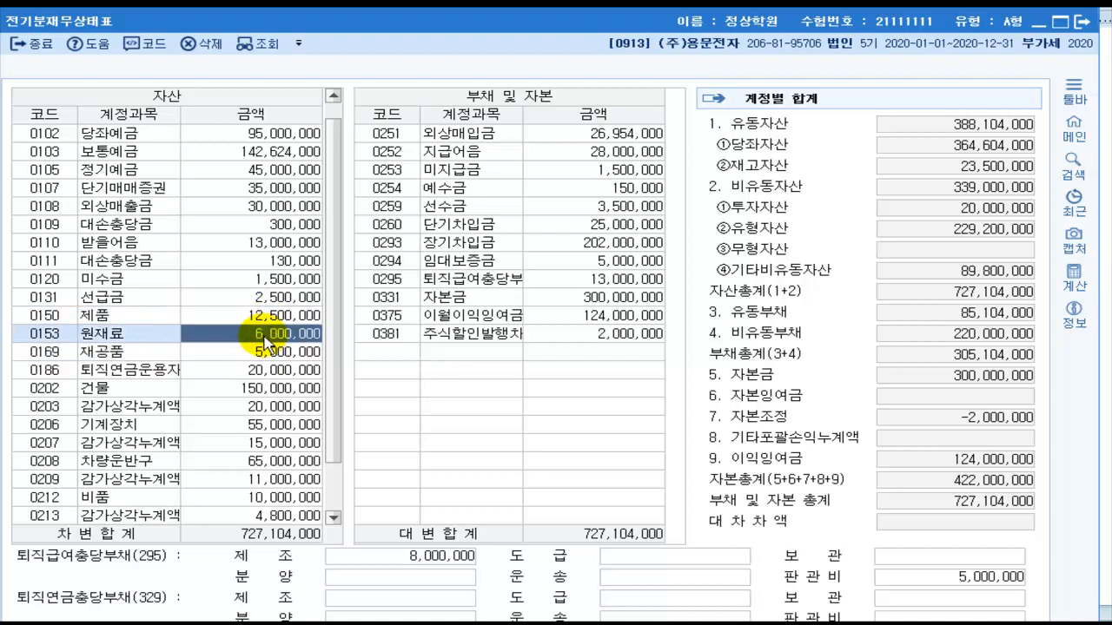
{"action": "left_click", "coordinate": [274, 353]}
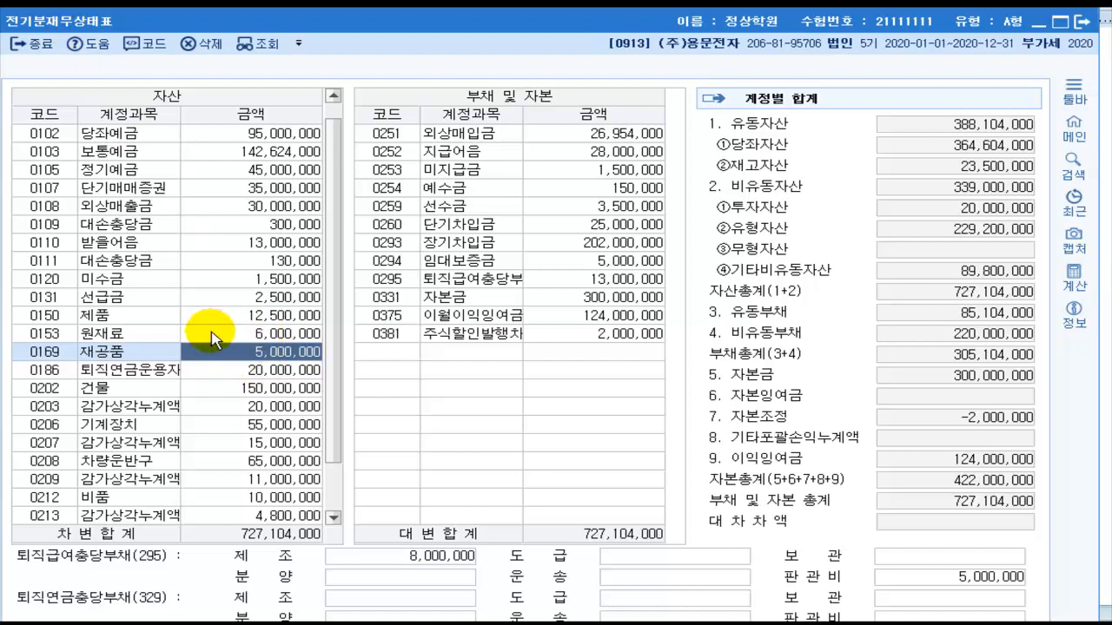
{"action": "left_click", "coordinate": [281, 337]}
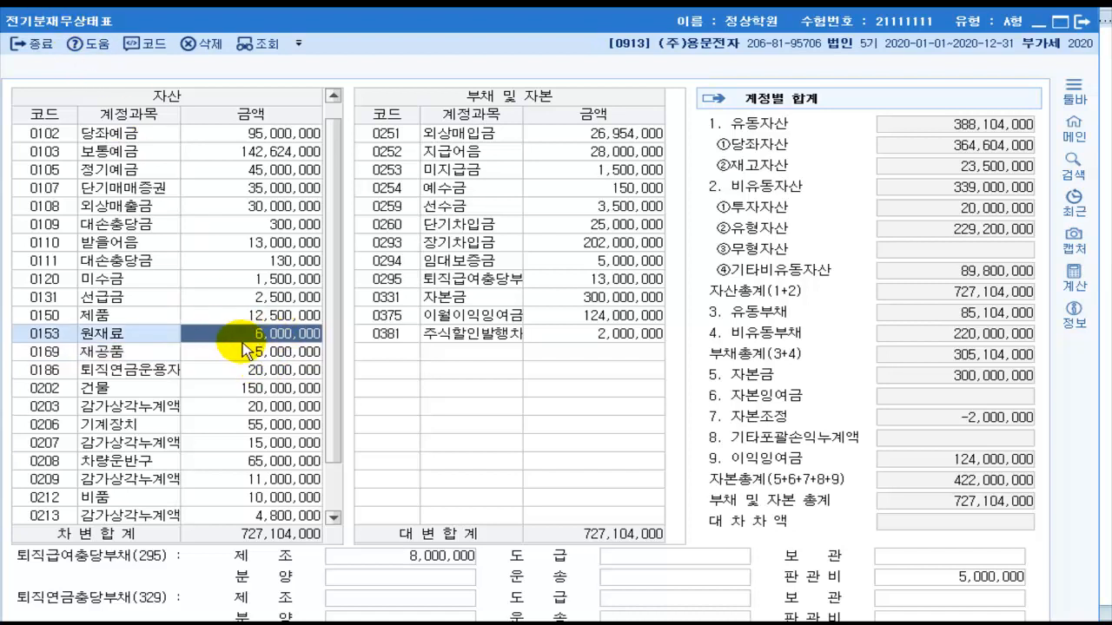
{"action": "type", "text": "5"}
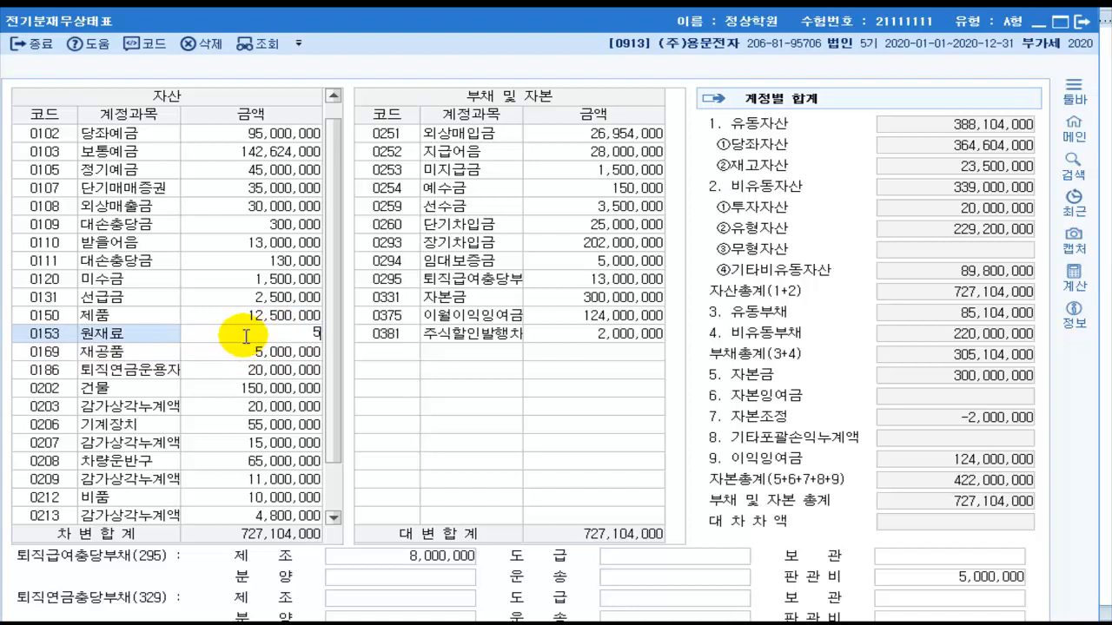
{"action": "key", "text": "Return"}
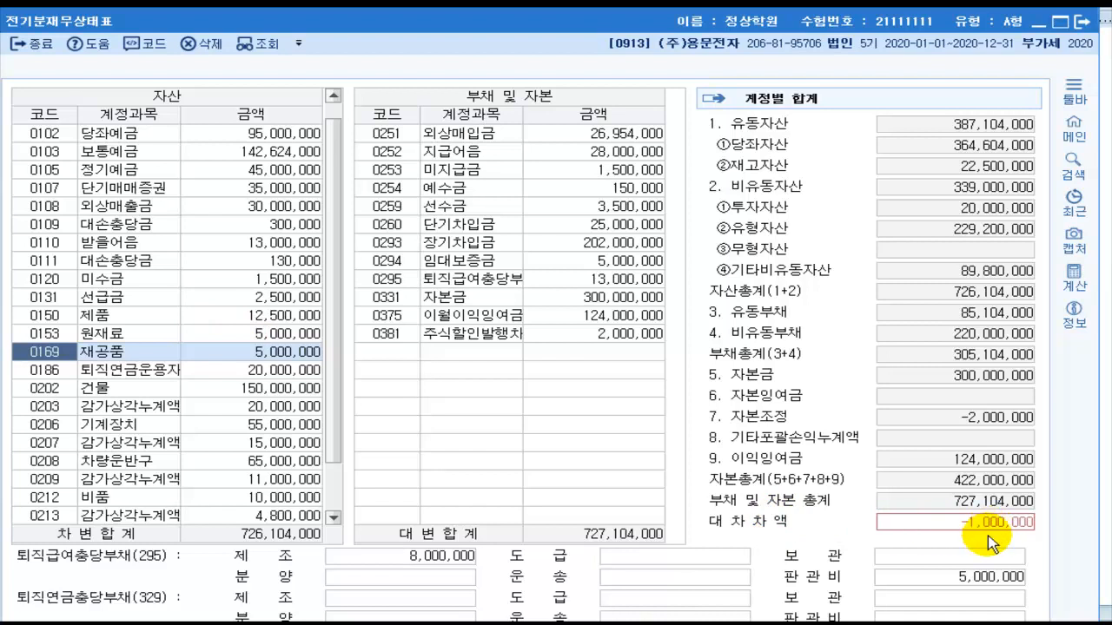
{"action": "left_click", "coordinate": [1082, 24]}
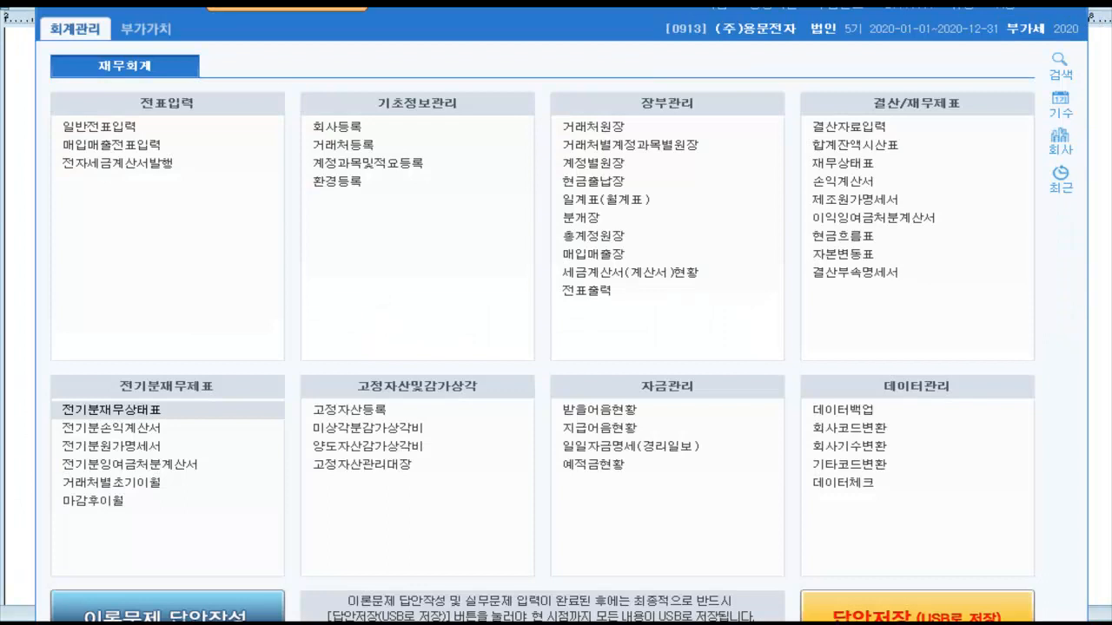
Step: Update 0501 원재료비 in 전기분원가명세서 by confirming its breakdown with the carried-over 기말원재료재고액, and close the statement
{"action": "left_click", "coordinate": [119, 448]}
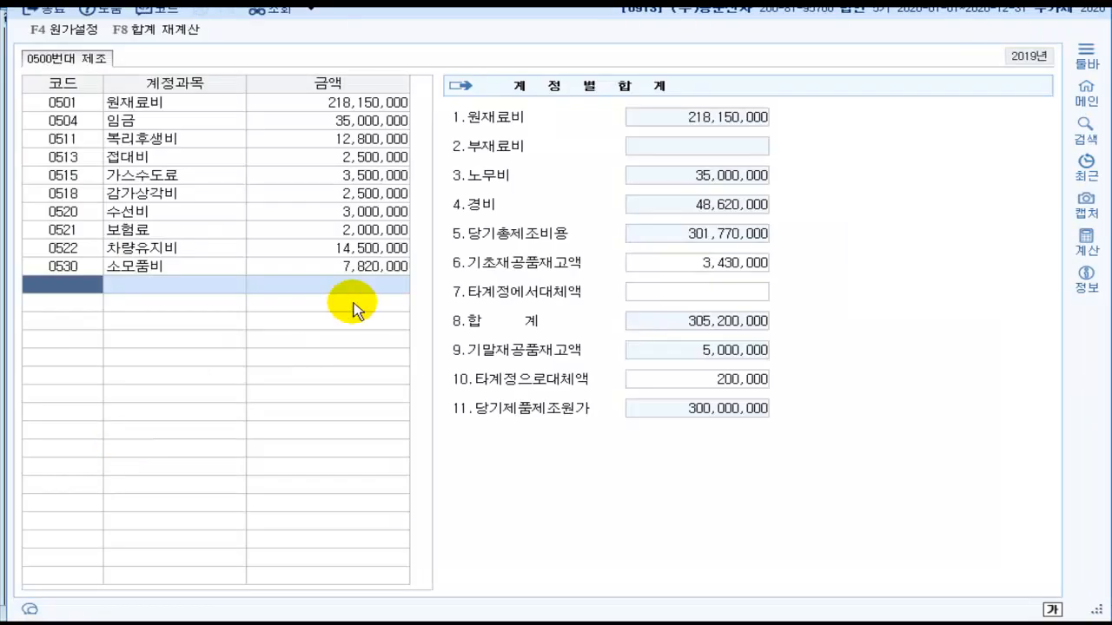
{"action": "left_click", "coordinate": [382, 108]}
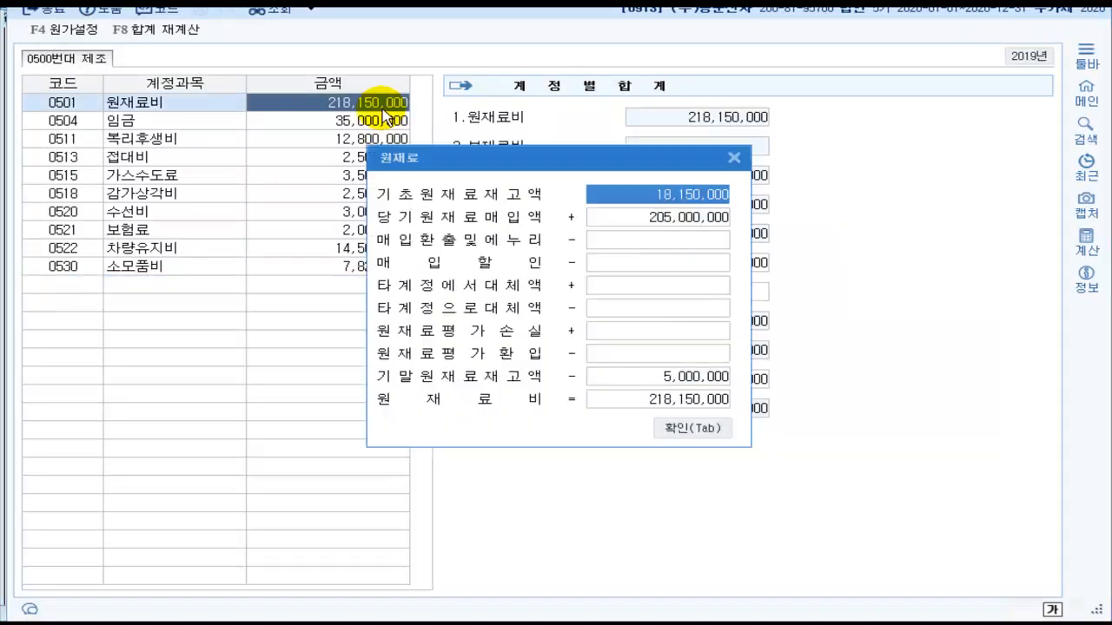
{"action": "left_click", "coordinate": [680, 380]}
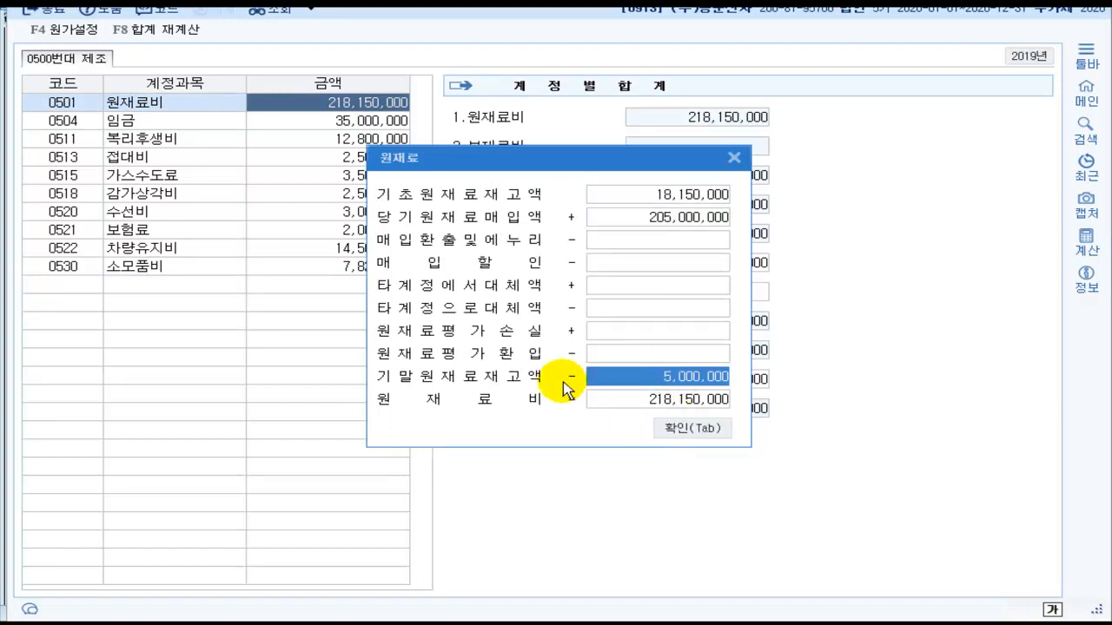
{"action": "left_click", "coordinate": [690, 430]}
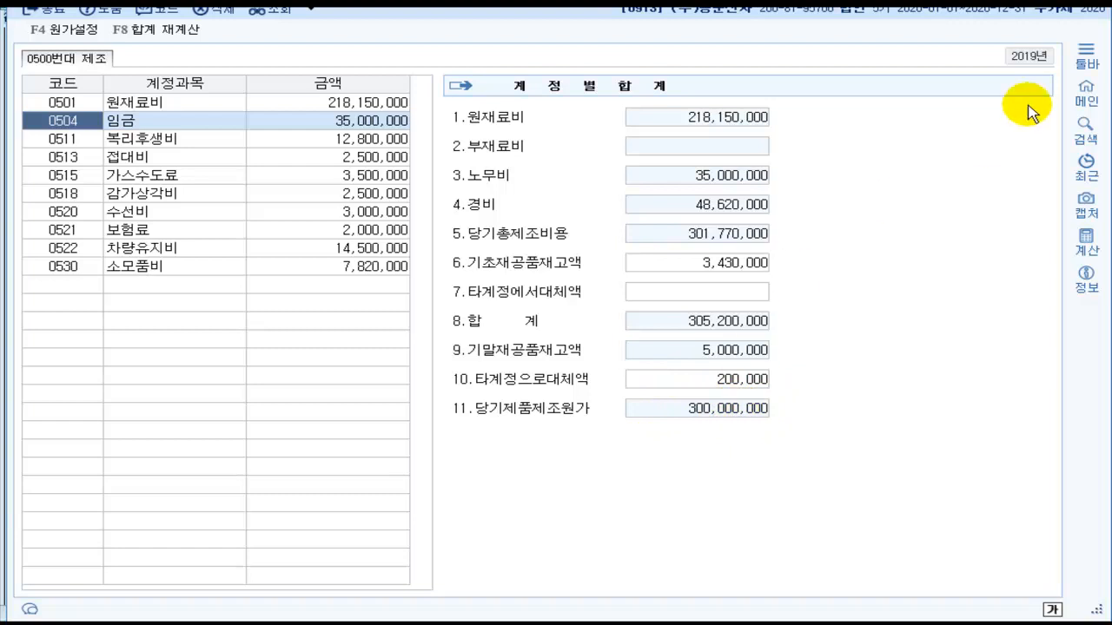
{"action": "key", "text": "Escape"}
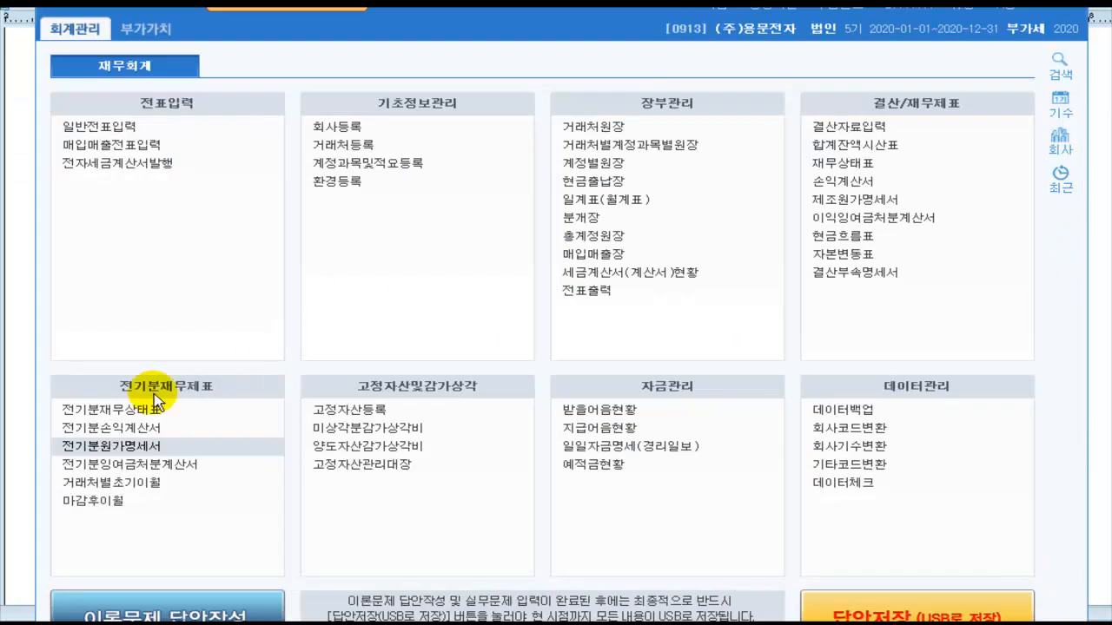
Step: In 전기분손익계산서, set 당기제품제조원가 to 300,000,000 in the 0455 제품매출원가 breakdown, confirm it, and close the statement
{"action": "left_click", "coordinate": [120, 430]}
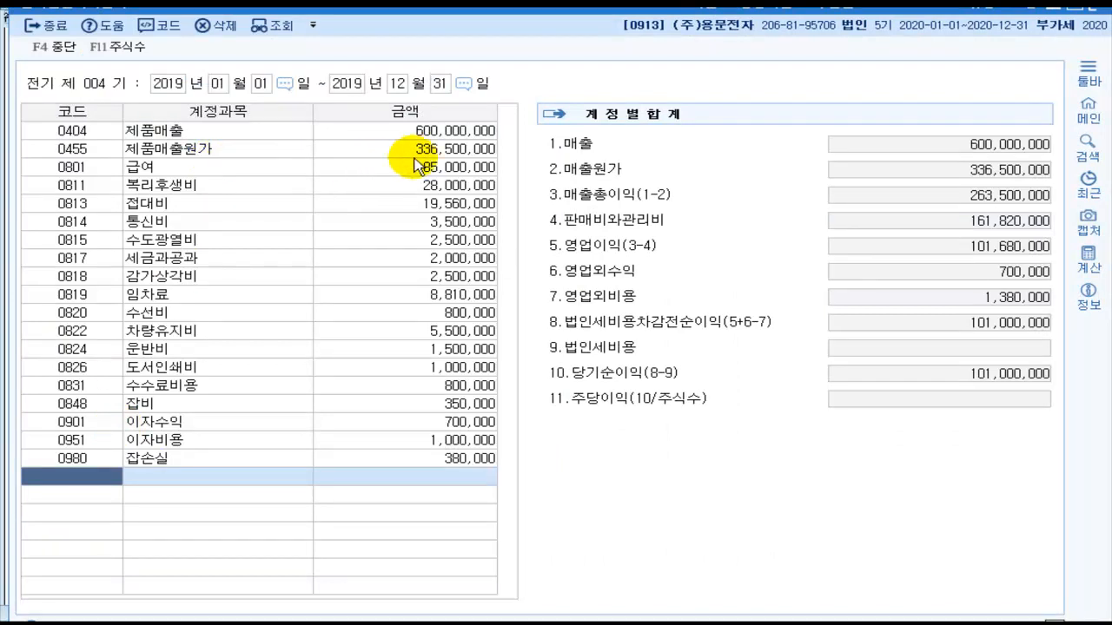
{"action": "left_click", "coordinate": [426, 151]}
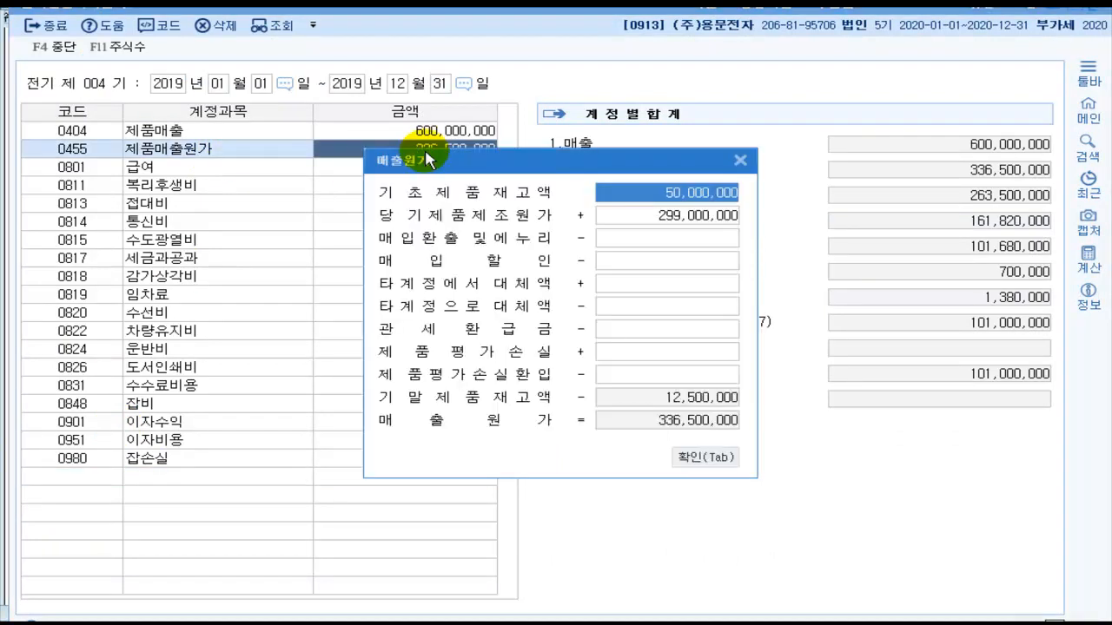
{"action": "left_click", "coordinate": [664, 239]}
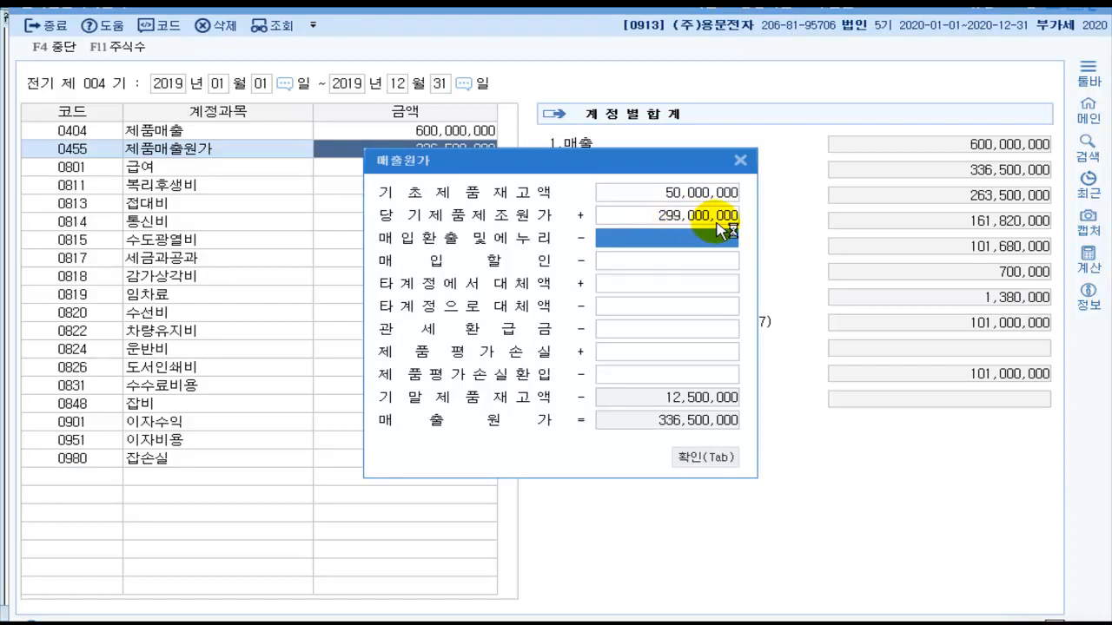
{"action": "left_click", "coordinate": [706, 217]}
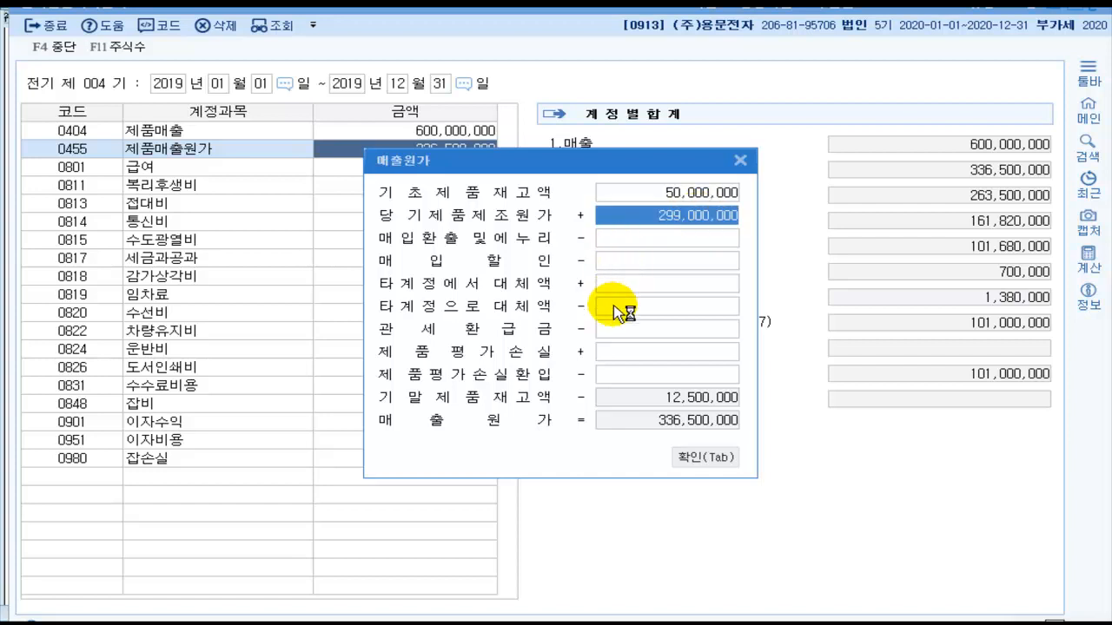
{"action": "type", "text": "30"}
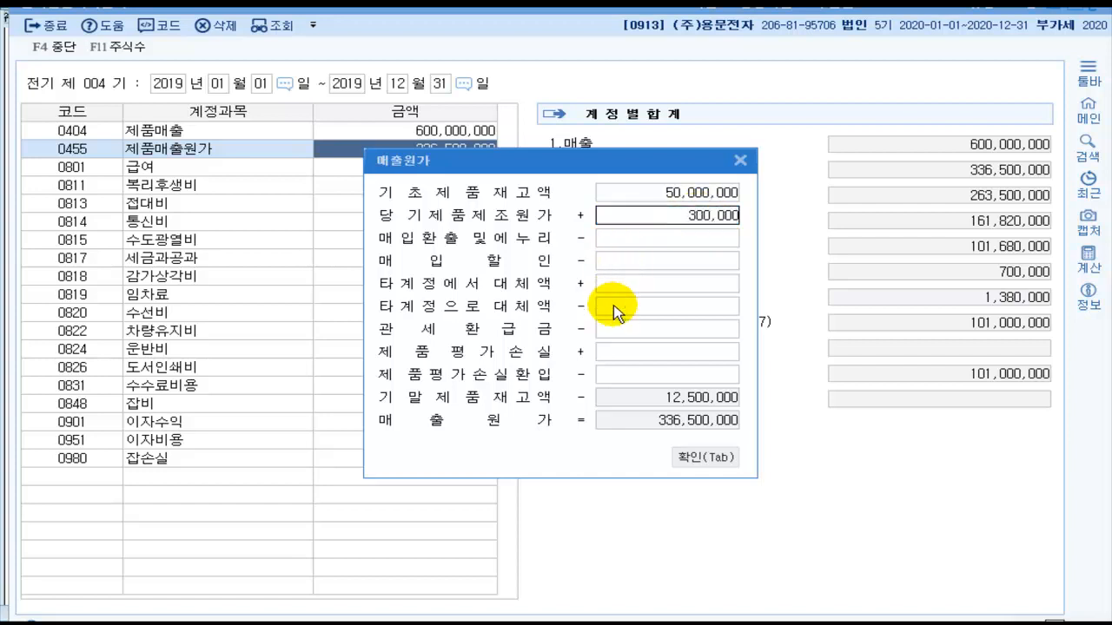
{"action": "type", "text": "0,000,000"}
{"action": "key", "text": "Return"}
{"action": "key", "text": "Return"}
{"action": "key", "text": "Return"}
{"action": "key", "text": "Return"}
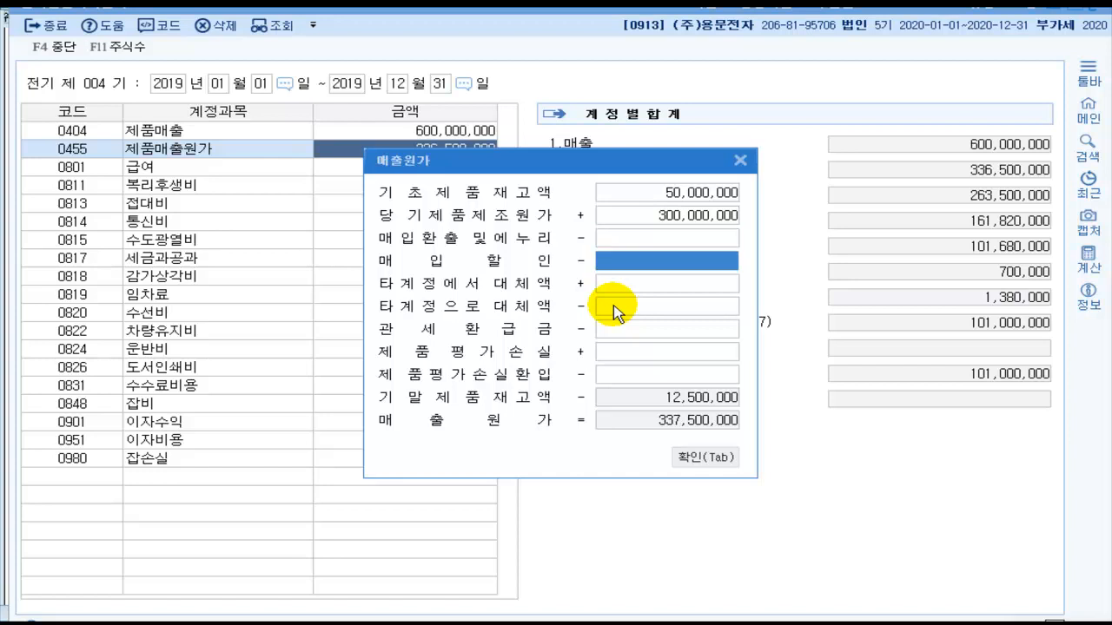
{"action": "left_click", "coordinate": [702, 458]}
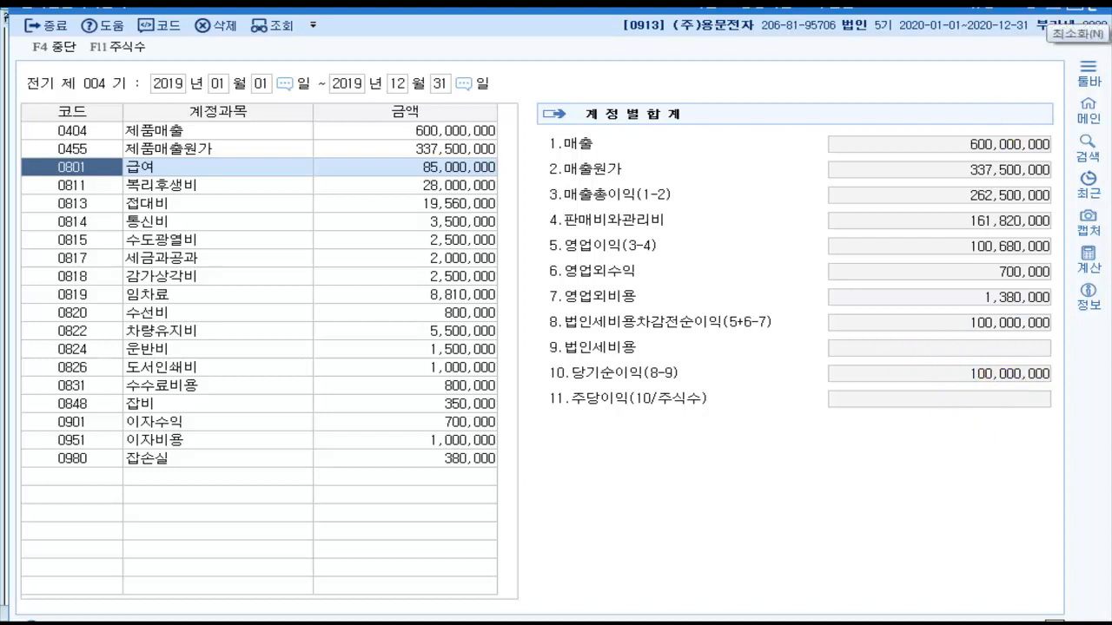
{"action": "left_click", "coordinate": [1062, 7]}
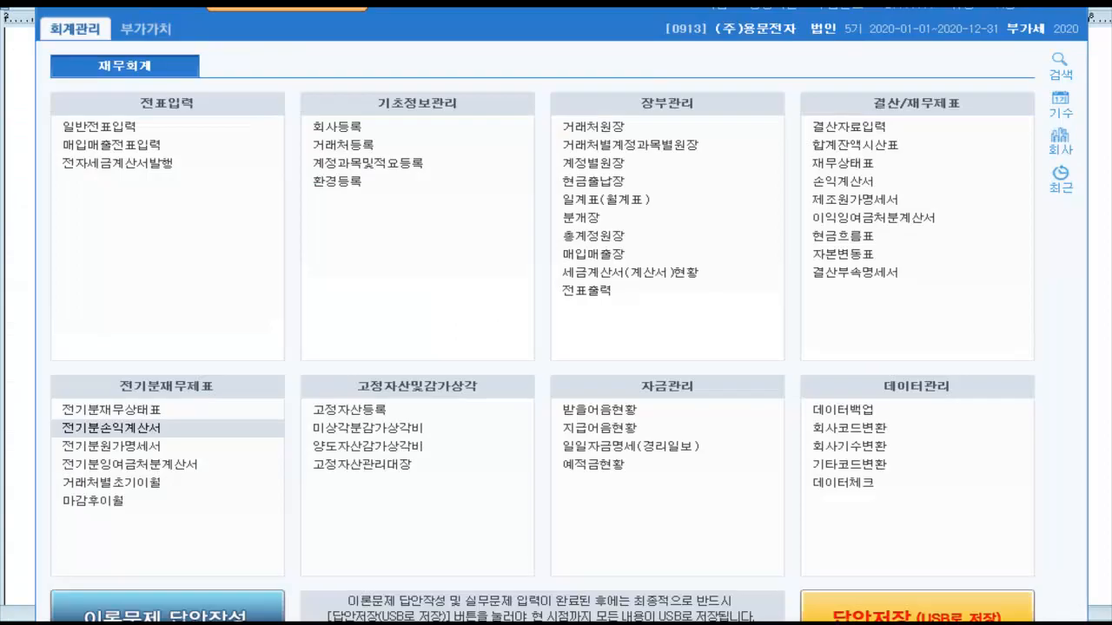
Step: In 전기분잉여금처분계산서, load 당기순이익 from 전기분손익계산서, check the 미처분이익잉여금 total, and close the statement
{"action": "left_click", "coordinate": [129, 469]}
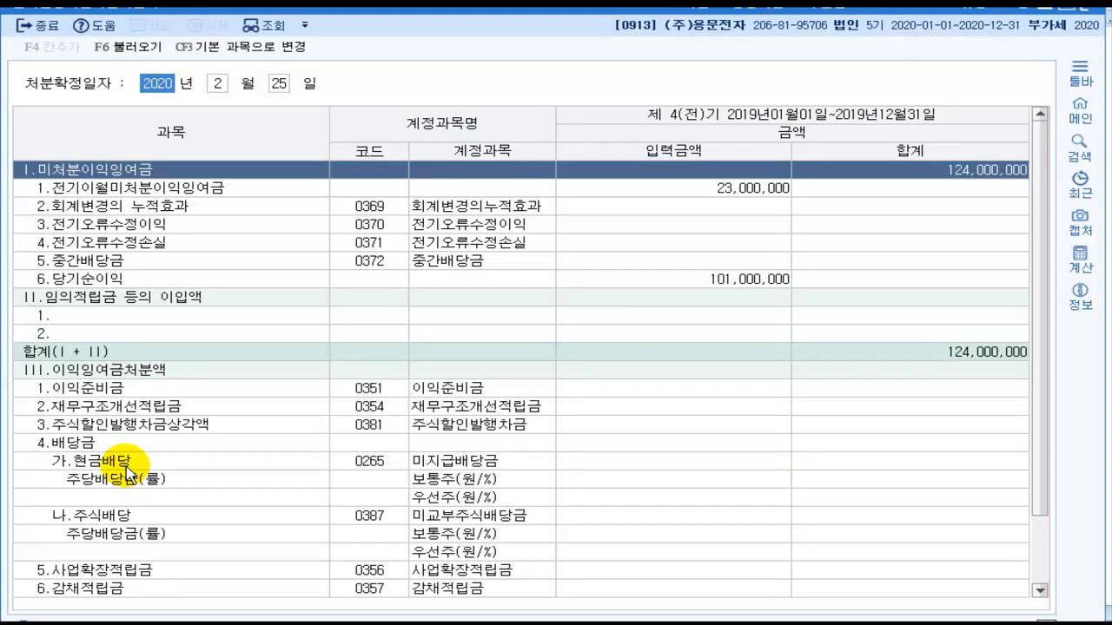
{"action": "left_click", "coordinate": [732, 288]}
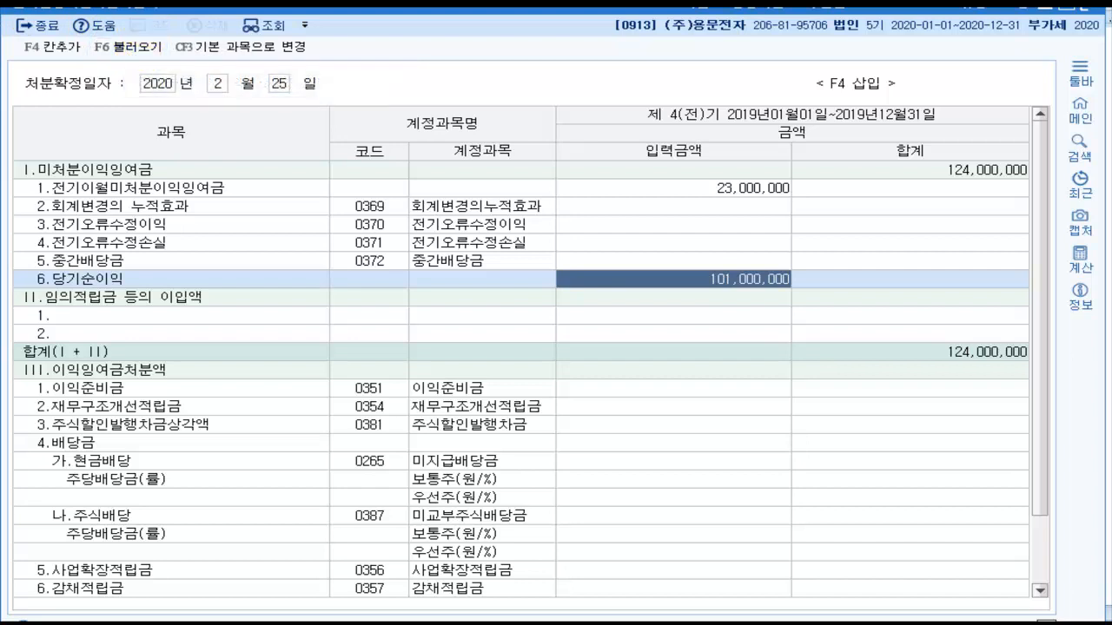
{"action": "left_click", "coordinate": [119, 55]}
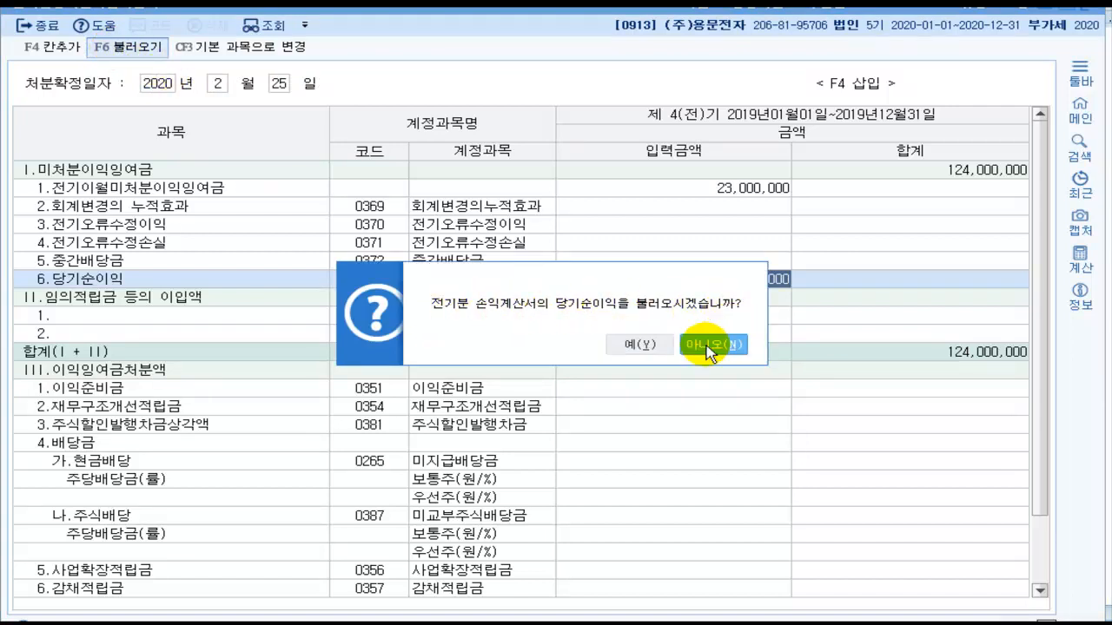
{"action": "left_click", "coordinate": [640, 345]}
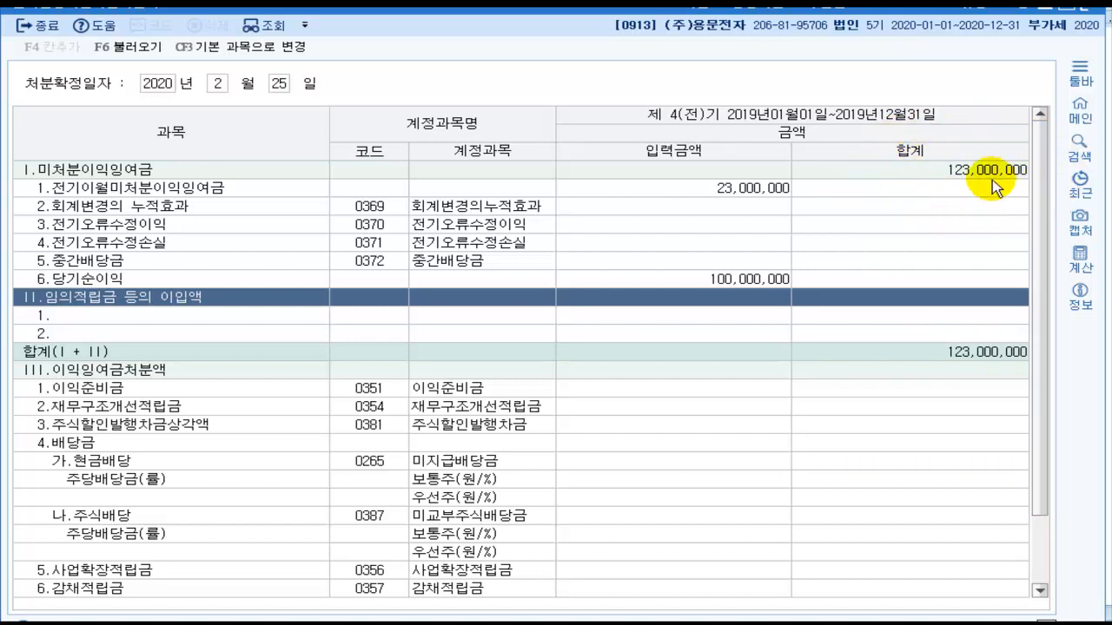
{"action": "left_click", "coordinate": [923, 173]}
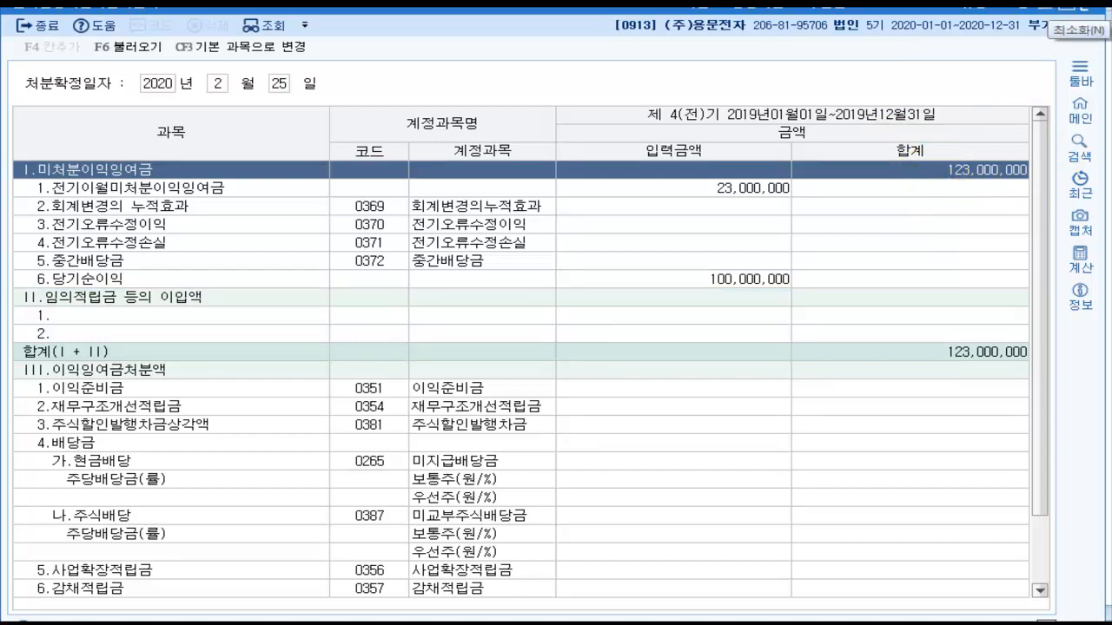
{"action": "left_click", "coordinate": [1070, 5]}
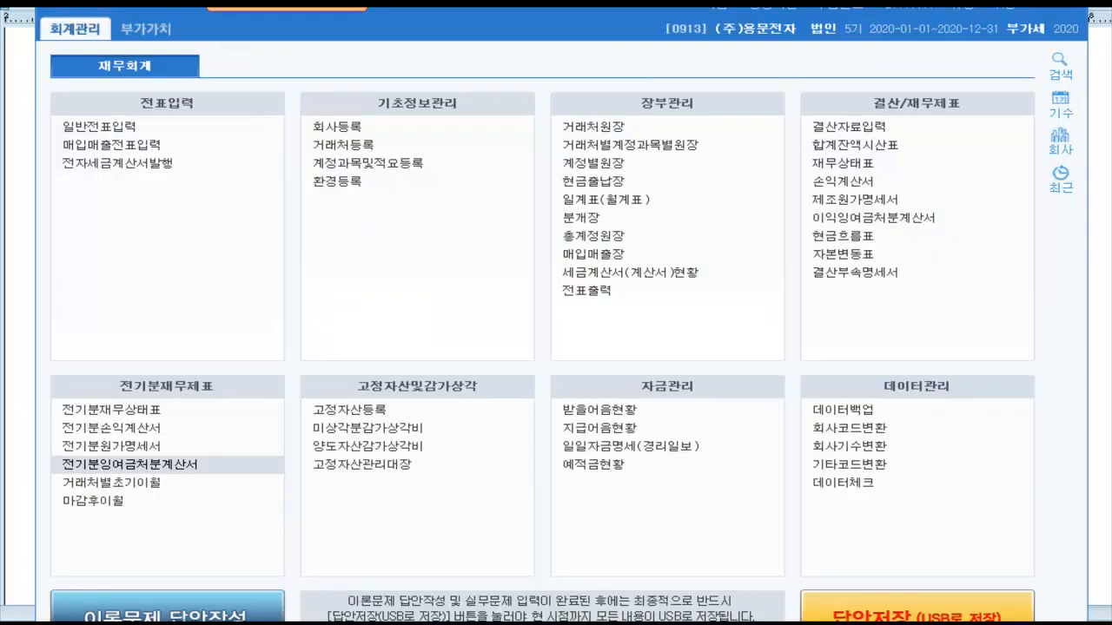
Step: In 전기분재무상태표, set the 0375 이월이익잉여금 amount to 123,000,000 and close the statement
{"action": "left_click", "coordinate": [120, 412]}
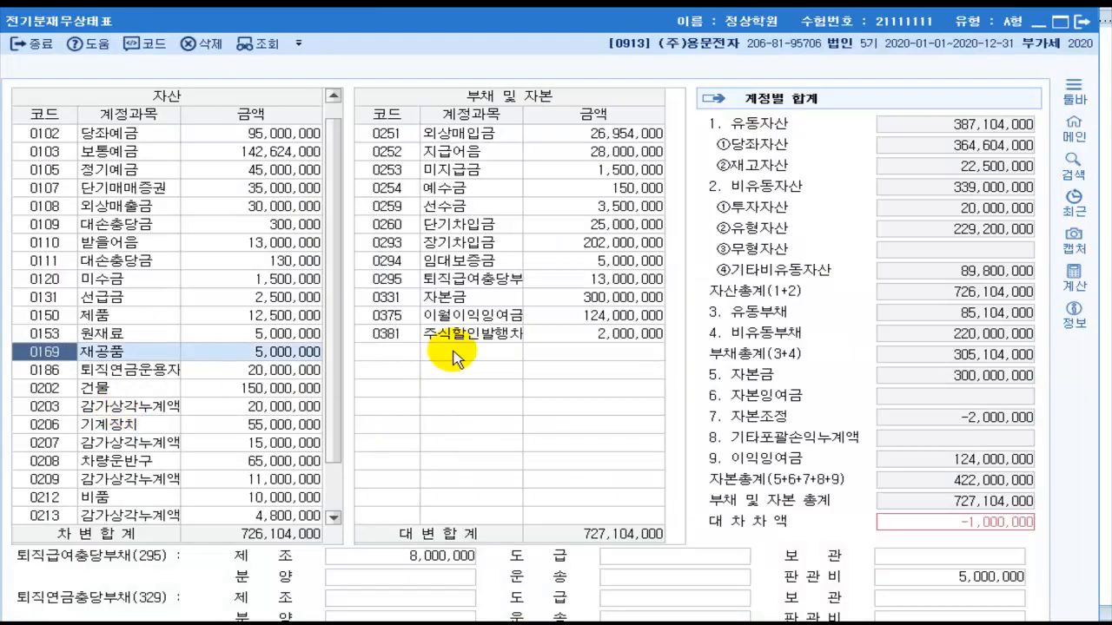
{"action": "left_click", "coordinate": [568, 318]}
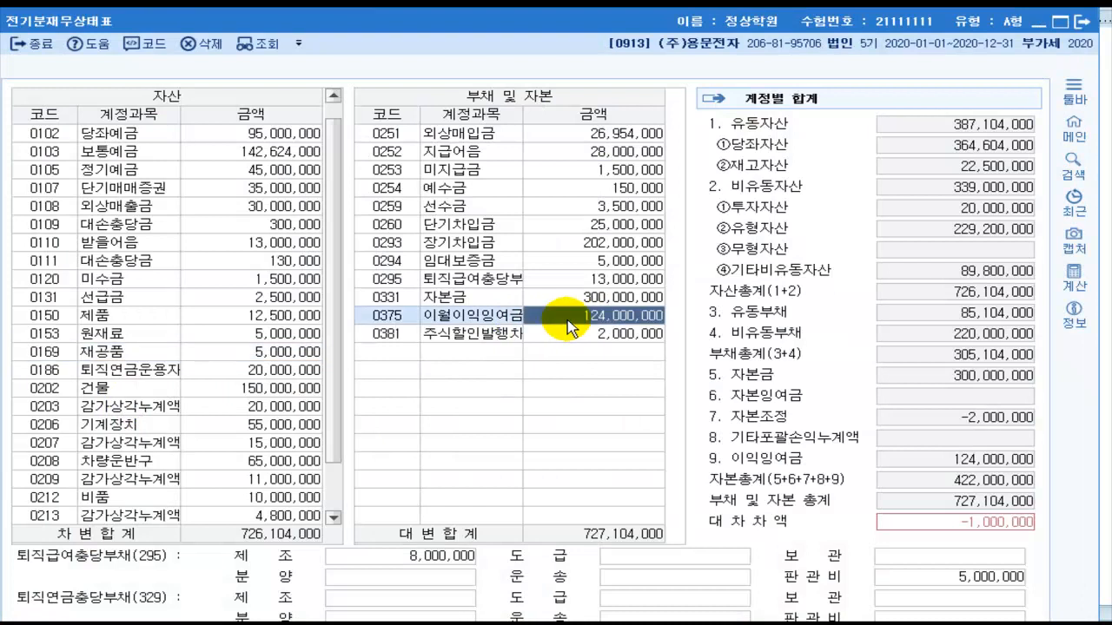
{"action": "type", "text": "123"}
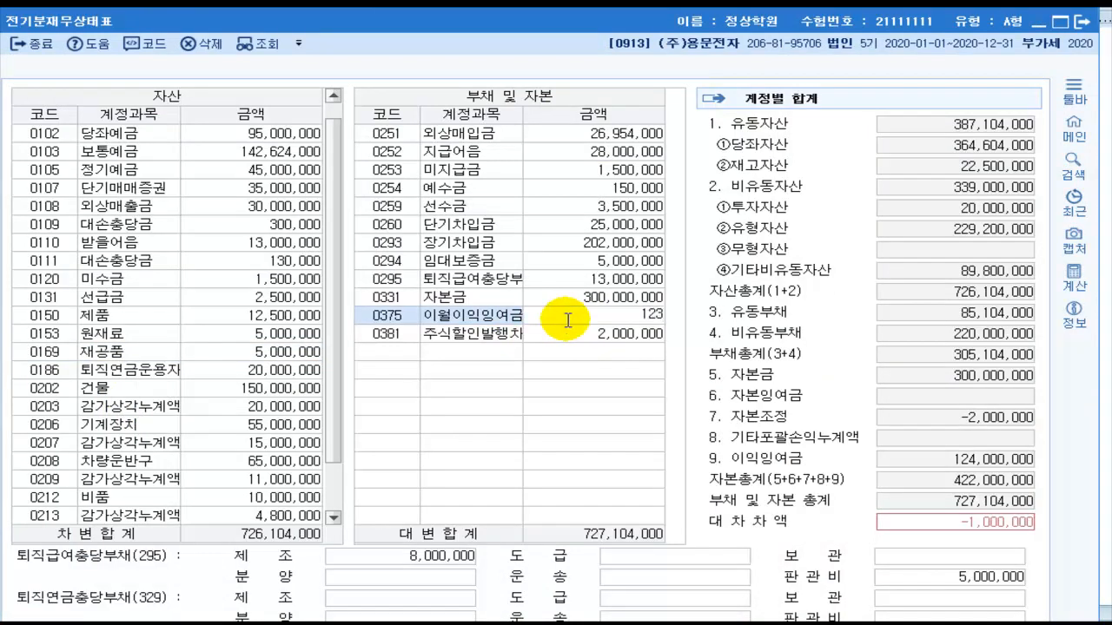
{"action": "key", "text": "Return"}
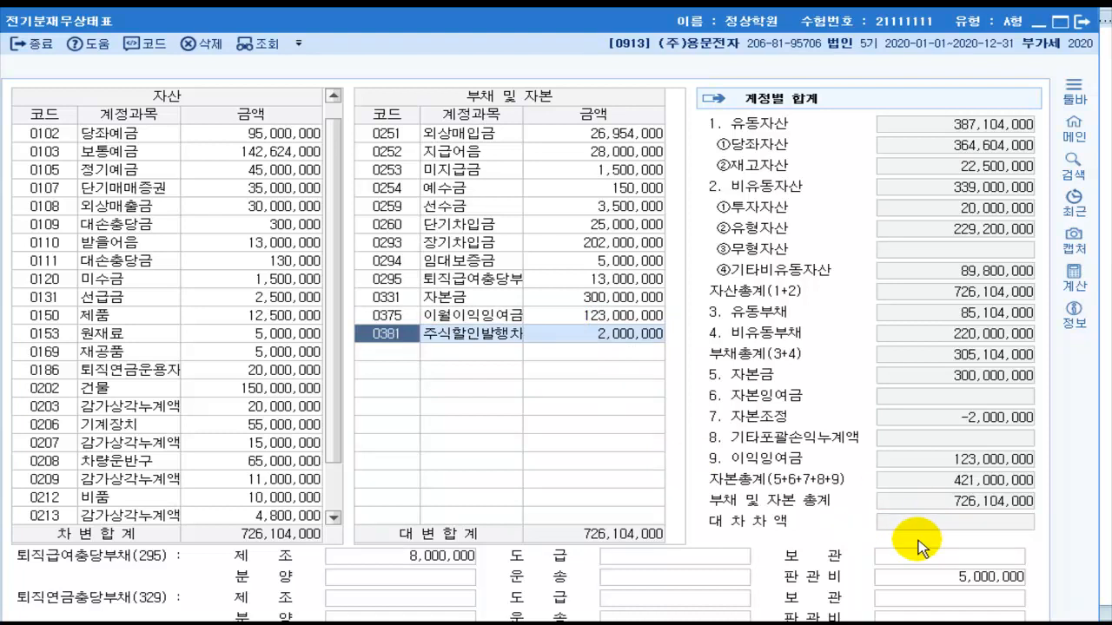
{"action": "left_click", "coordinate": [1087, 23]}
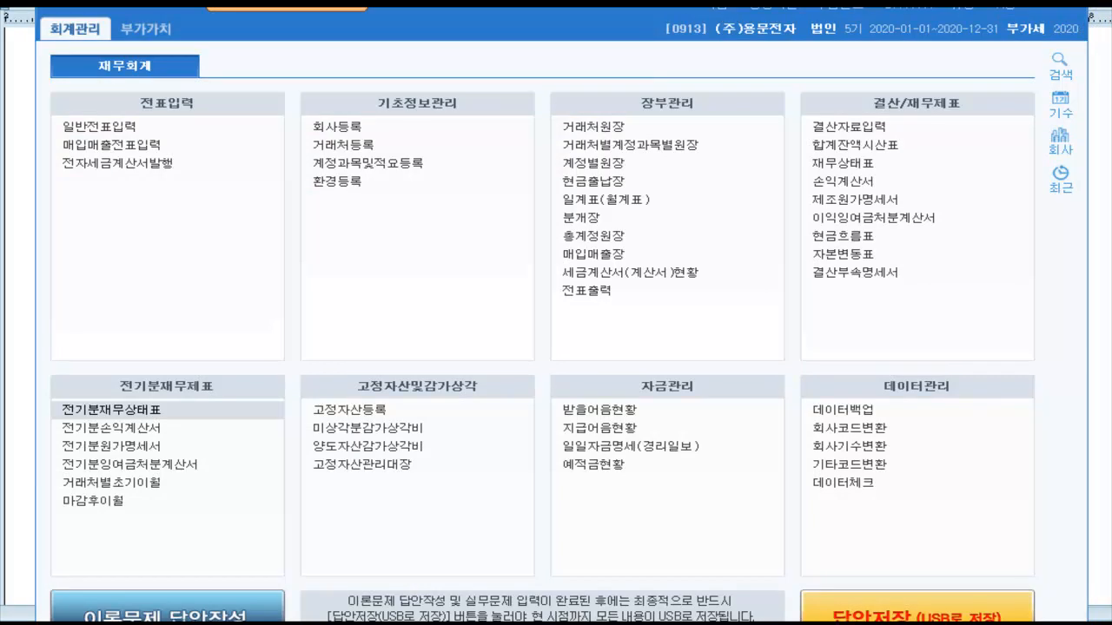
Step: Switch to the exam document and mark up 문제2 [1] in red: underline and tick the note and 당좌수표 phrases and both answer entries
{"action": "key", "text": "alt+Tab"}
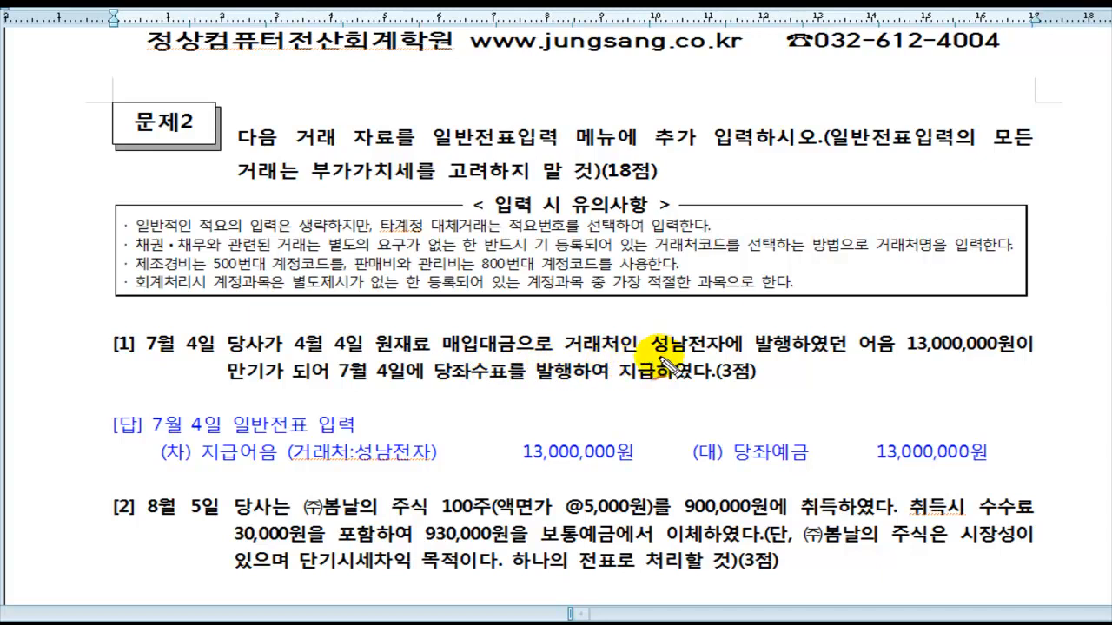
{"action": "left_click_drag", "start_coordinate": [673, 361], "coordinate": [1038, 357]}
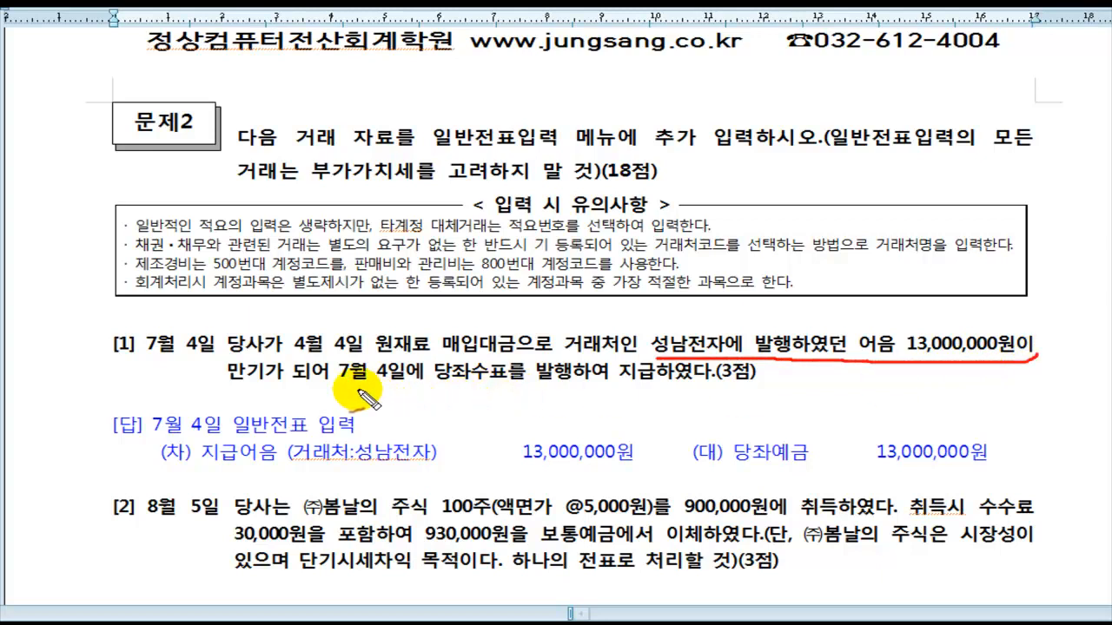
{"action": "left_click_drag", "start_coordinate": [445, 383], "coordinate": [774, 383]}
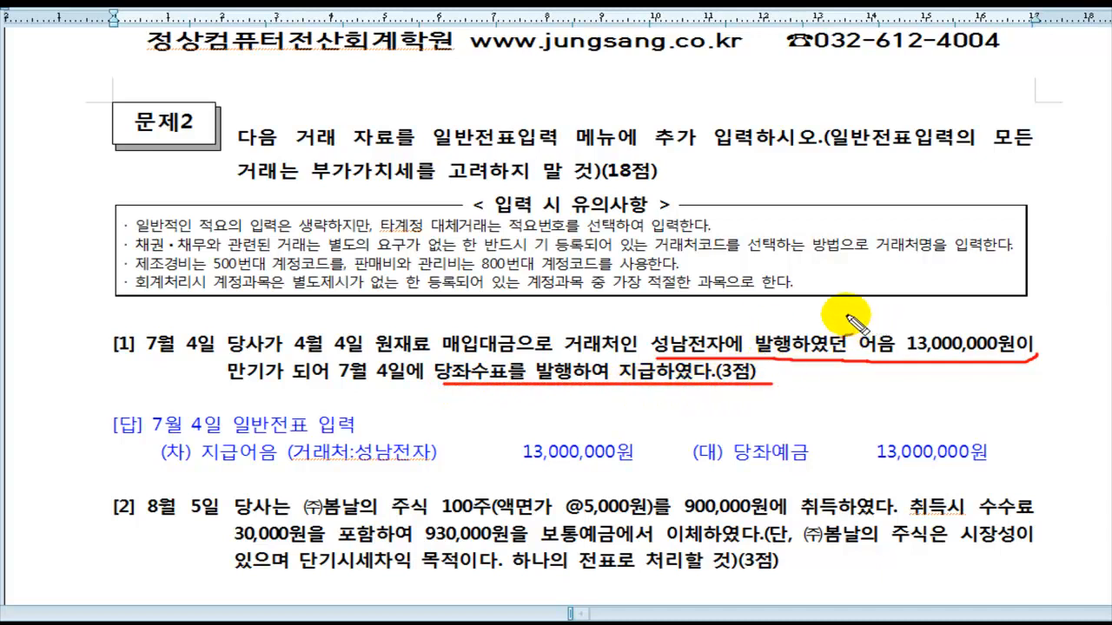
{"action": "left_click_drag", "start_coordinate": [831, 327], "coordinate": [856, 293]}
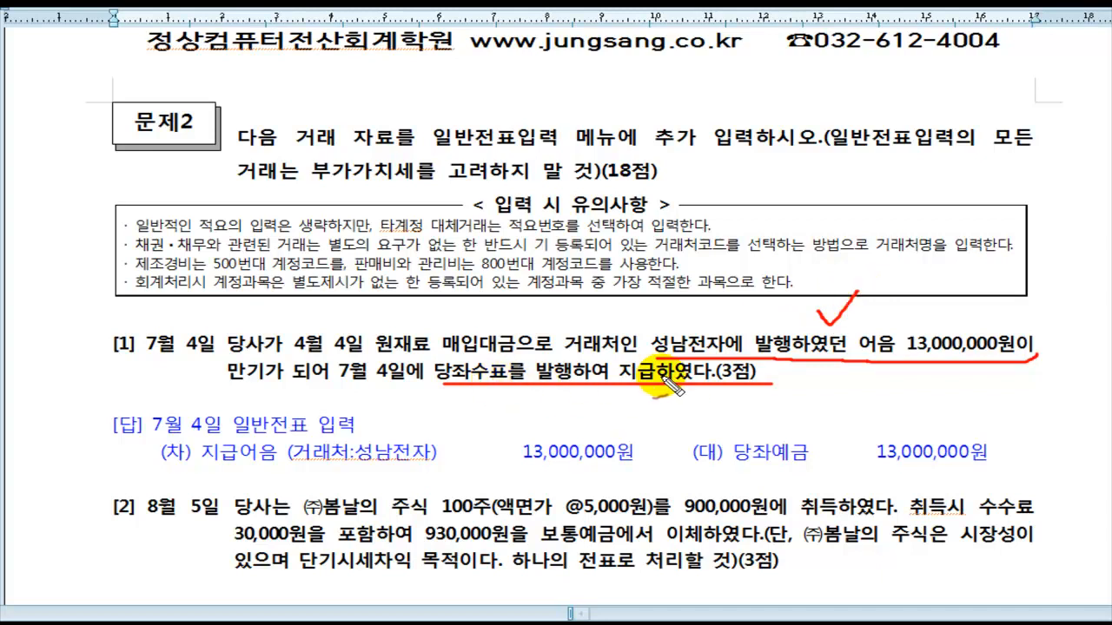
{"action": "left_click_drag", "start_coordinate": [574, 330], "coordinate": [614, 313]}
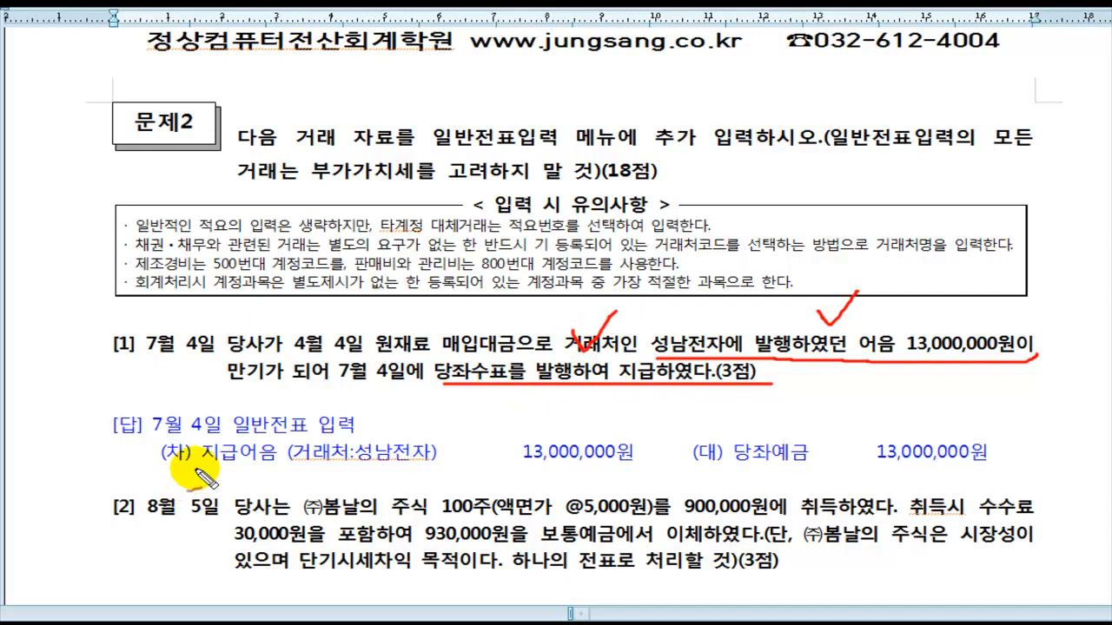
{"action": "mouse_move", "coordinate": [198, 469]}
{"action": "left_mouse_down"}
{"action": "mouse_move", "coordinate": [633, 469]}
{"action": "mouse_move", "coordinate": [652, 450]}
{"action": "mouse_move", "coordinate": [765, 471]}
{"action": "mouse_move", "coordinate": [1029, 472]}
{"action": "left_mouse_up"}
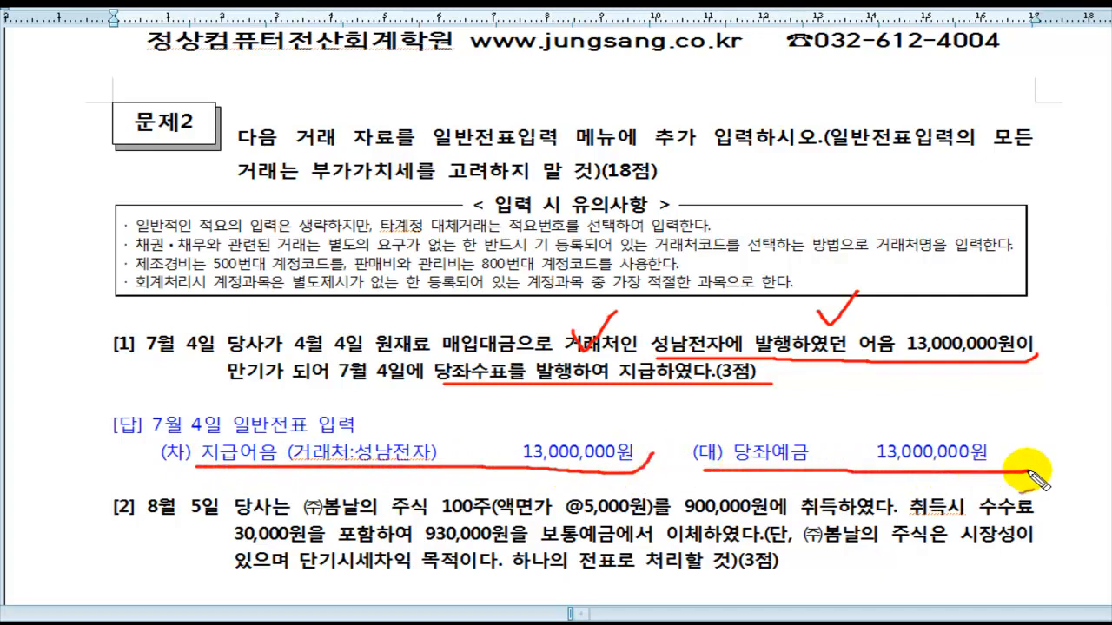
{"action": "mouse_move", "coordinate": [364, 412]}
{"action": "left_mouse_down"}
{"action": "mouse_move", "coordinate": [376, 428]}
{"action": "mouse_move", "coordinate": [417, 399]}
{"action": "left_mouse_up"}
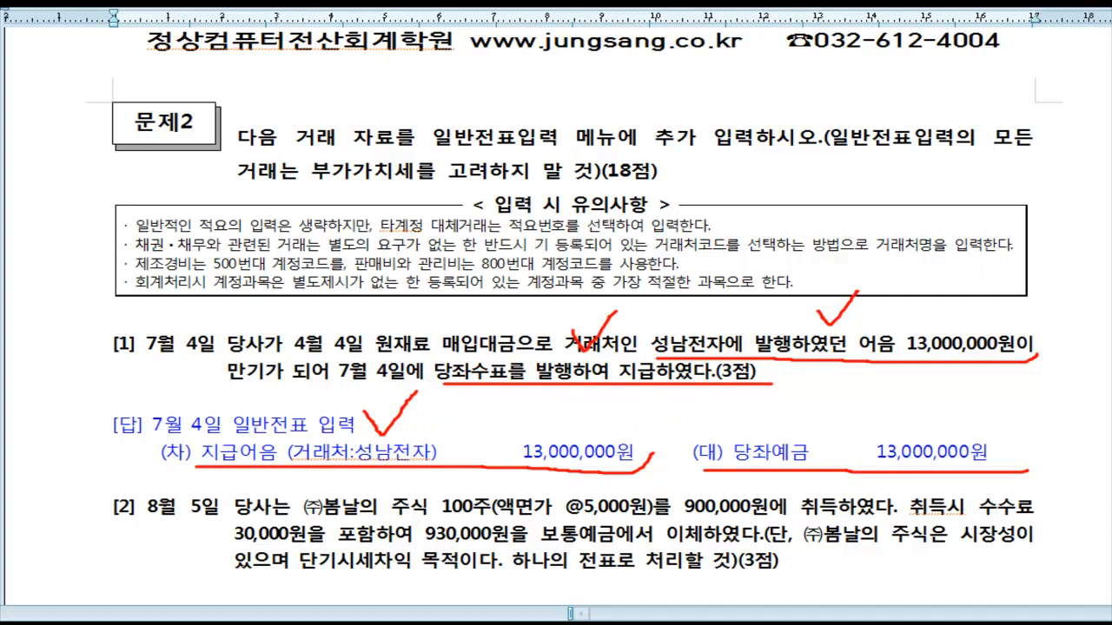
Step: Underline problem [2]'s share purchase, 900,000원 cost, 30,000원 fee, 930,000원 transfer, and 시장성 and 단기시세차익 phrases in red
{"action": "scroll", "coordinate": [556, 313], "scroll_direction": "down", "scroll_amount": 10}
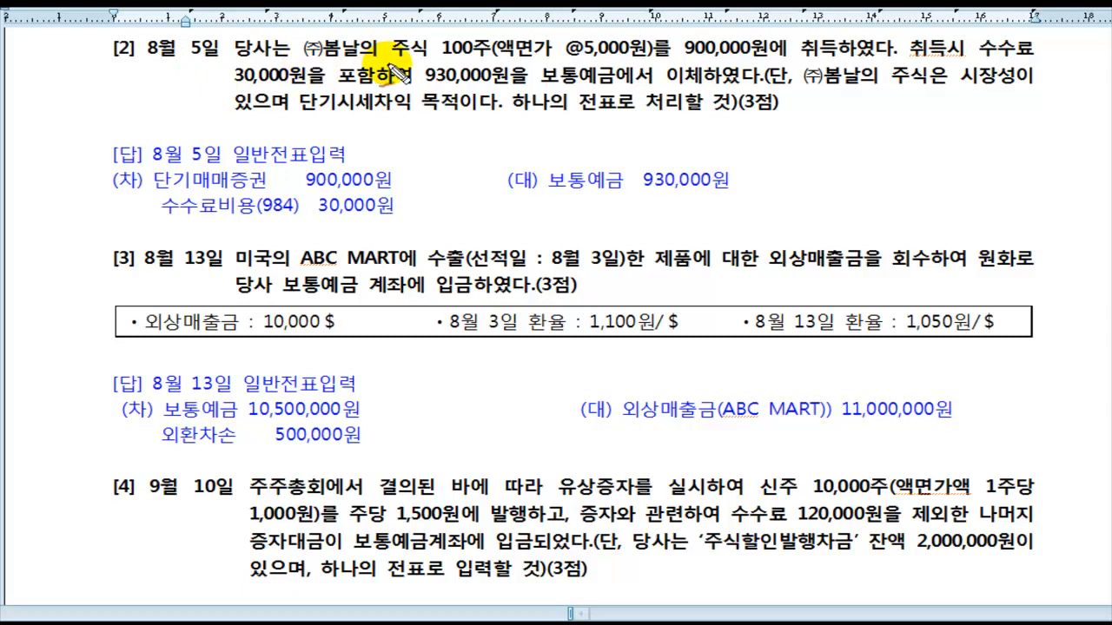
{"action": "left_click_drag", "start_coordinate": [391, 59], "coordinate": [1034, 63]}
{"action": "left_click_drag", "start_coordinate": [235, 81], "coordinate": [756, 87]}
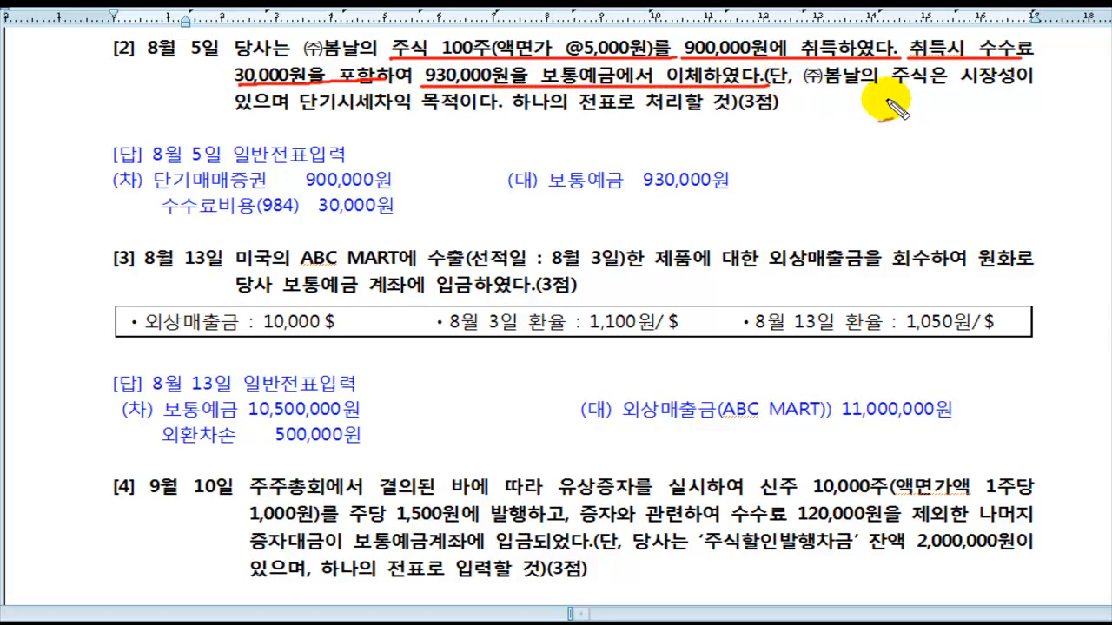
{"action": "left_click_drag", "start_coordinate": [961, 90], "coordinate": [1033, 90]}
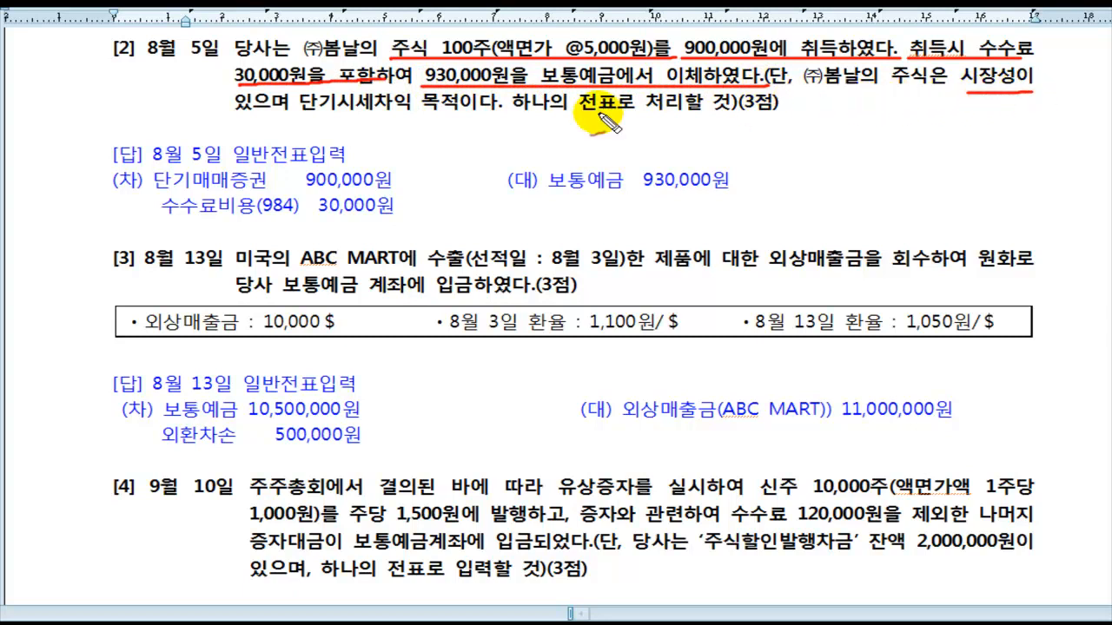
{"action": "left_click_drag", "start_coordinate": [250, 117], "coordinate": [503, 113]}
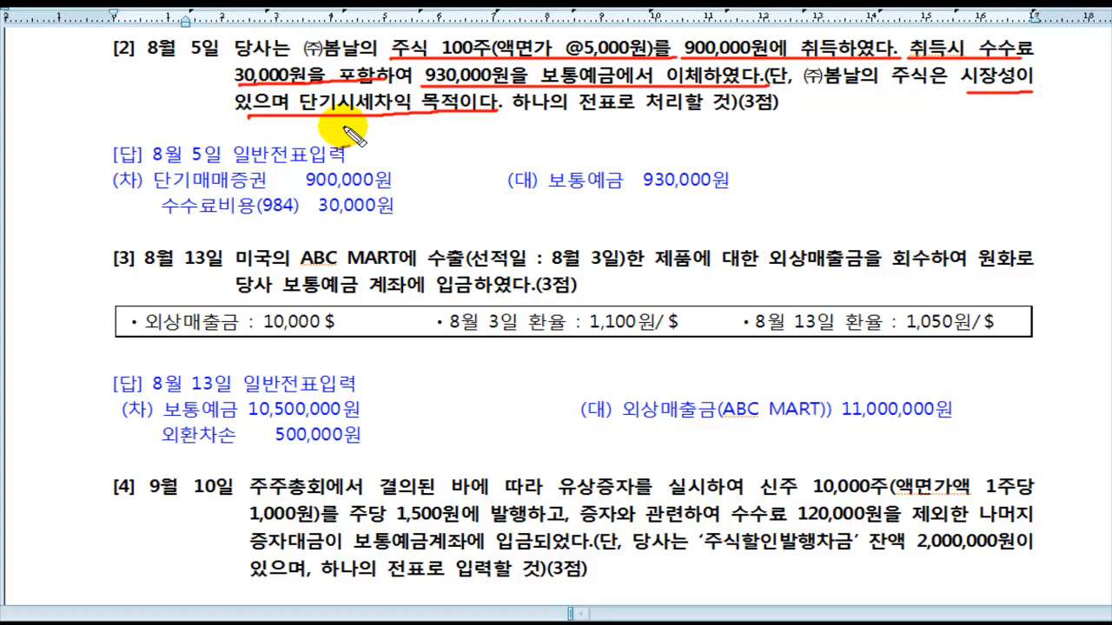
Step: Mark problem [2] in red: tick the 900,000원 cost and 30,000원 fee, underline the 단기매매증권, 수수료비용(984) and 보통예금 entries, and tick the 수수료비용 entry
{"action": "mouse_move", "coordinate": [163, 198]}
{"action": "left_mouse_down"}
{"action": "mouse_move", "coordinate": [395, 200]}
{"action": "mouse_move", "coordinate": [400, 184]}
{"action": "left_mouse_up"}
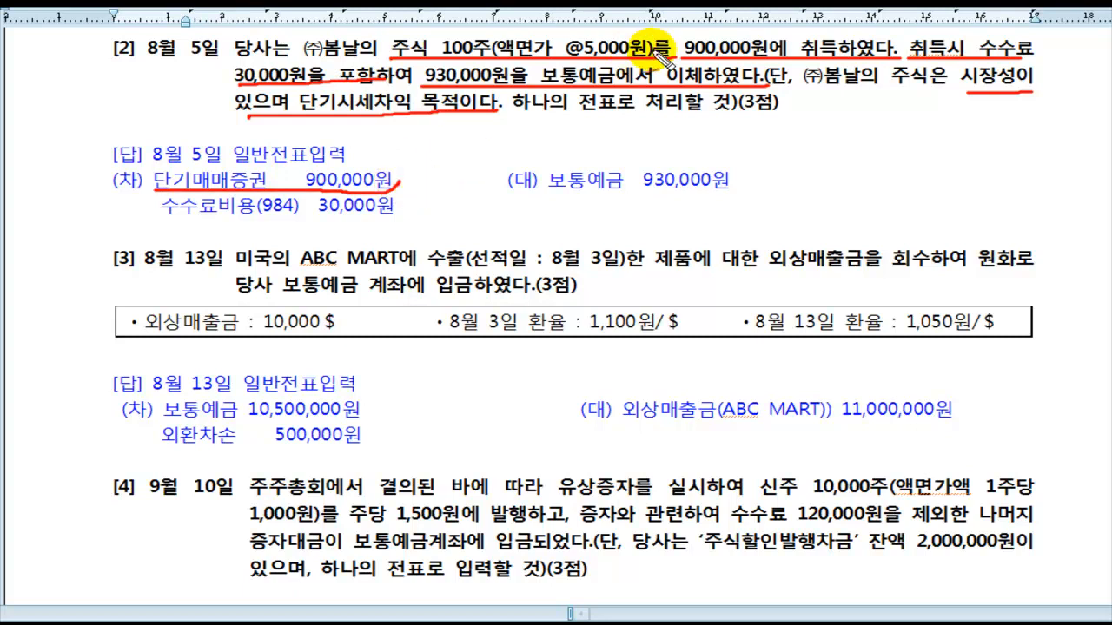
{"action": "mouse_move", "coordinate": [704, 28]}
{"action": "left_mouse_down"}
{"action": "mouse_move", "coordinate": [715, 40]}
{"action": "mouse_move", "coordinate": [736, 21]}
{"action": "left_mouse_up"}
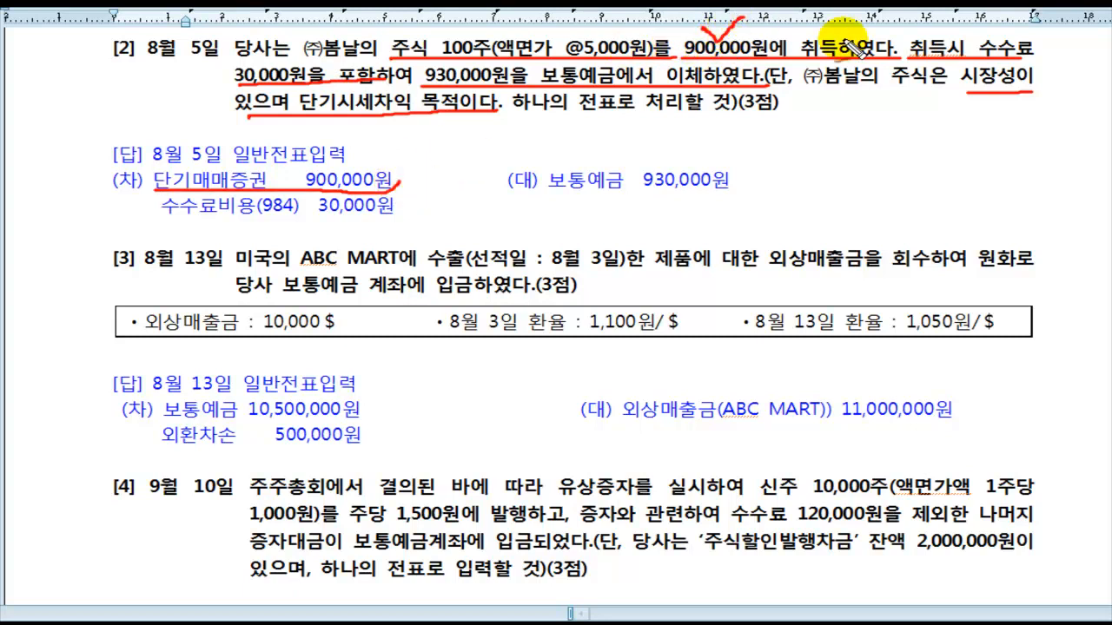
{"action": "mouse_move", "coordinate": [199, 69]}
{"action": "left_mouse_down"}
{"action": "mouse_move", "coordinate": [208, 89]}
{"action": "mouse_move", "coordinate": [216, 66]}
{"action": "left_mouse_up"}
{"action": "left_click_drag", "start_coordinate": [171, 224], "coordinate": [395, 222]}
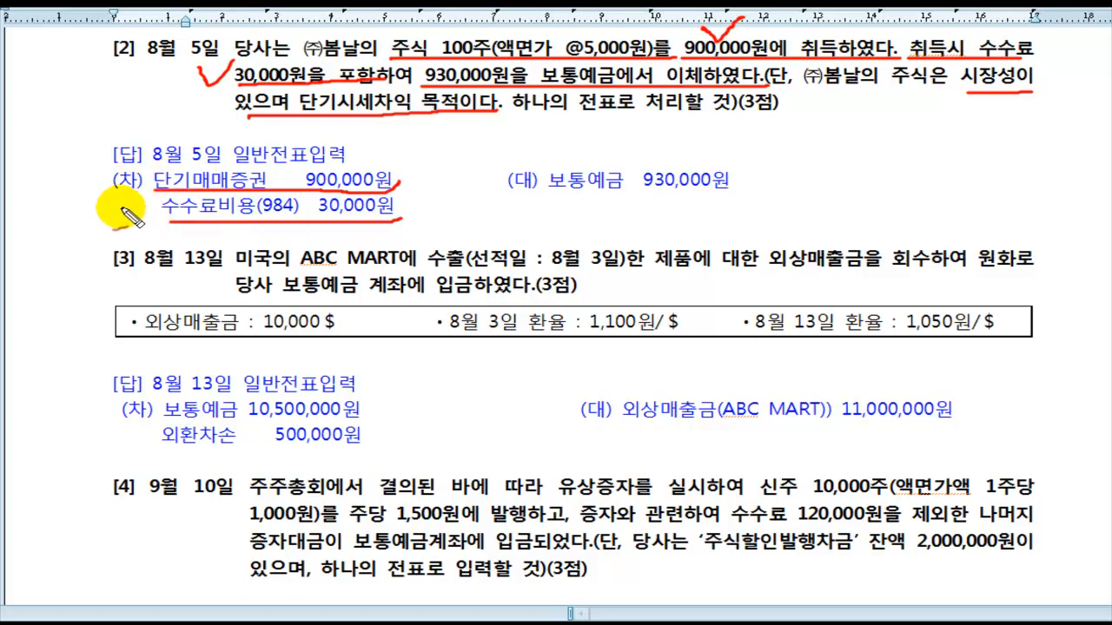
{"action": "left_click_drag", "start_coordinate": [134, 226], "coordinate": [139, 202]}
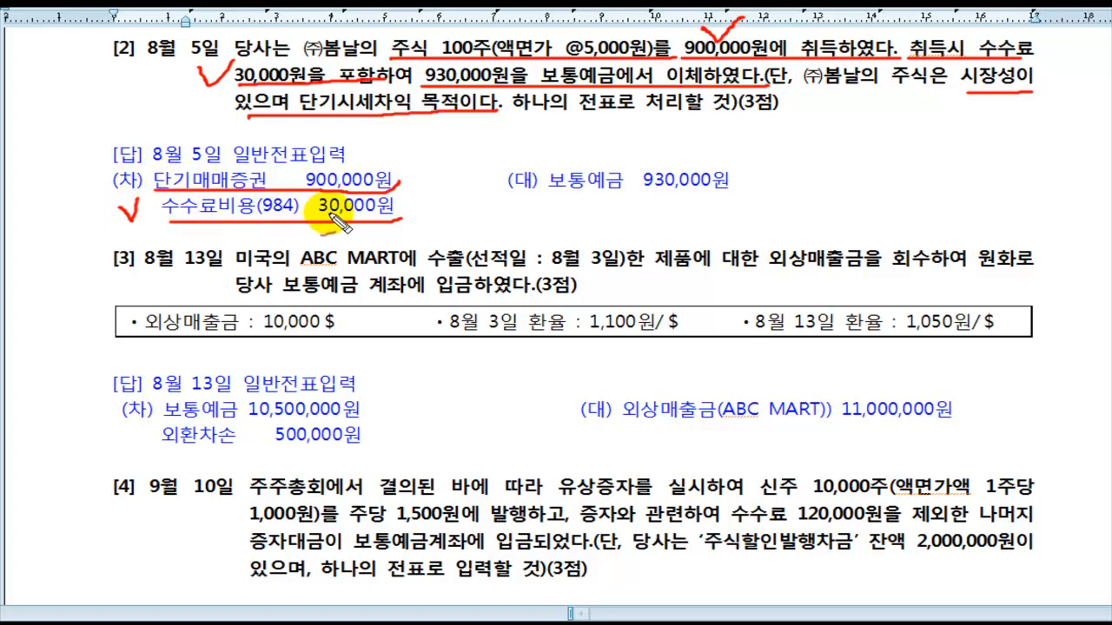
{"action": "left_click_drag", "start_coordinate": [510, 200], "coordinate": [742, 201]}
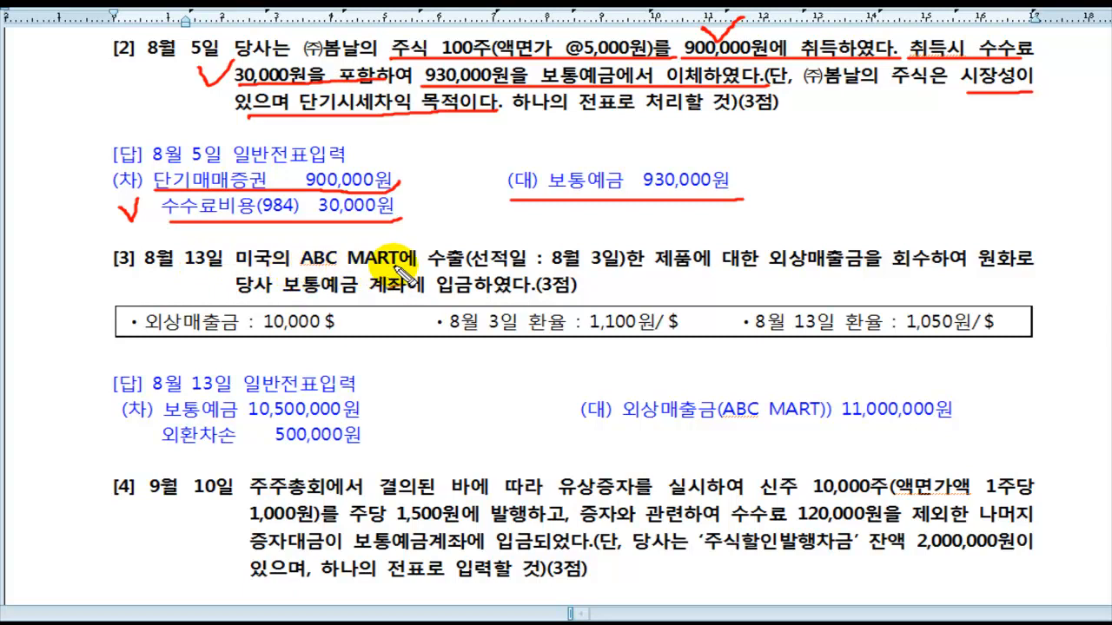
Step: Underline problem [3]'s 선적일, 외상매출금 collection, 보통예금 deposit, 10,000 $ amount and both exchange rates in red, and tick above the 8월 3일 and 8월 13일 dates
{"action": "left_click_drag", "start_coordinate": [430, 271], "coordinate": [617, 271]}
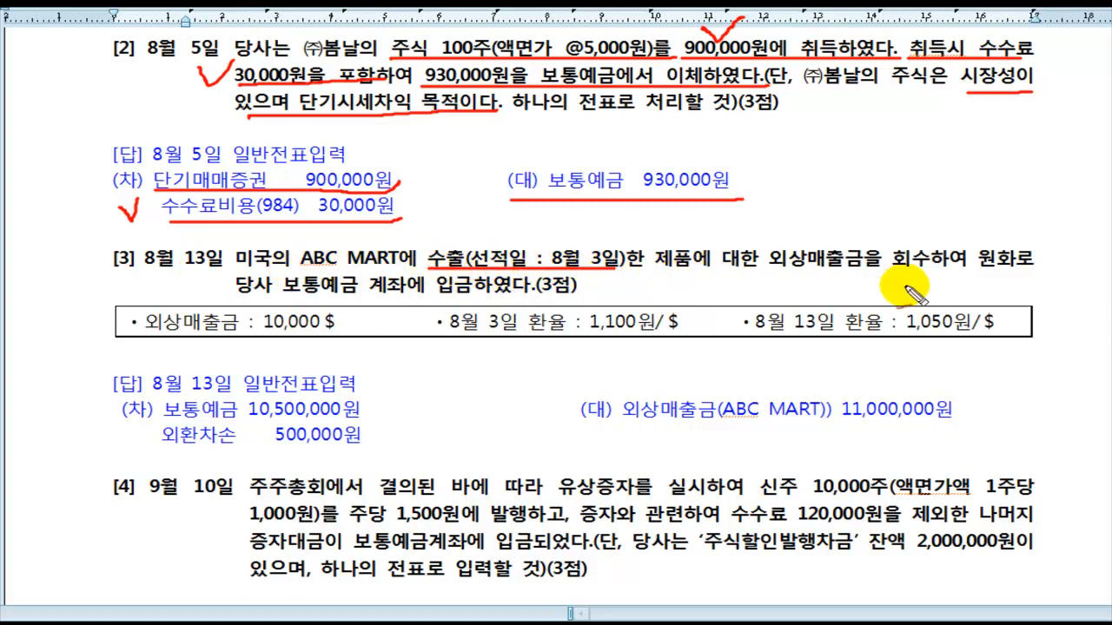
{"action": "left_click_drag", "start_coordinate": [786, 272], "coordinate": [1048, 271]}
{"action": "left_click_drag", "start_coordinate": [231, 301], "coordinate": [586, 300]}
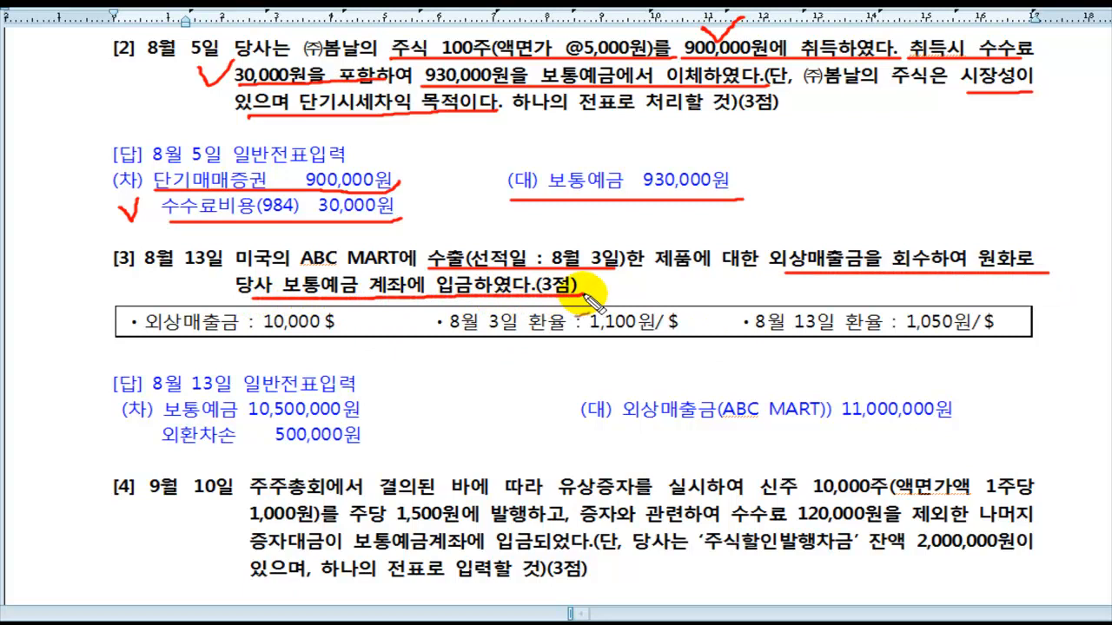
{"action": "mouse_move", "coordinate": [153, 347]}
{"action": "left_mouse_down"}
{"action": "mouse_move", "coordinate": [292, 344]}
{"action": "mouse_move", "coordinate": [352, 324]}
{"action": "left_mouse_up"}
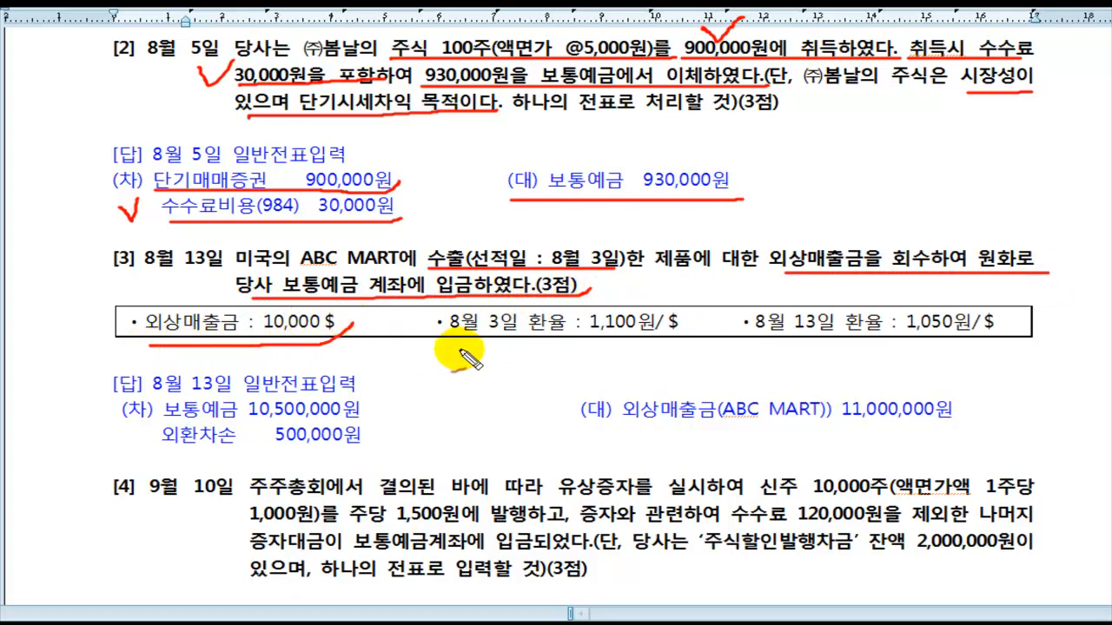
{"action": "mouse_move", "coordinate": [451, 343]}
{"action": "left_mouse_down"}
{"action": "mouse_move", "coordinate": [648, 340]}
{"action": "mouse_move", "coordinate": [702, 328]}
{"action": "mouse_move", "coordinate": [821, 343]}
{"action": "mouse_move", "coordinate": [1025, 335]}
{"action": "left_mouse_up"}
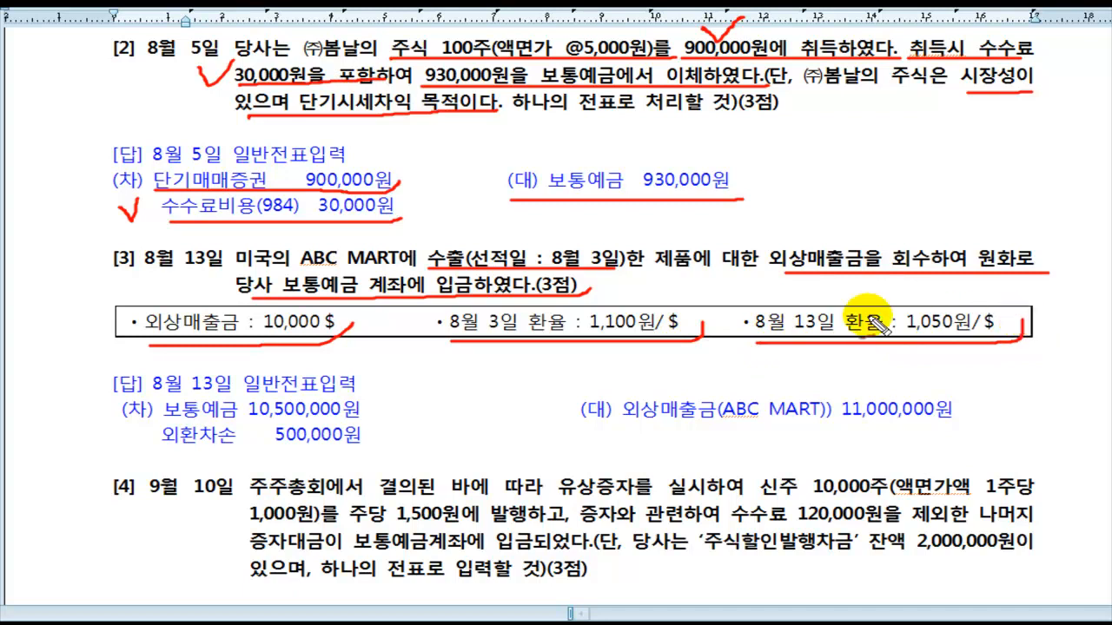
{"action": "left_click_drag", "start_coordinate": [524, 215], "coordinate": [557, 207]}
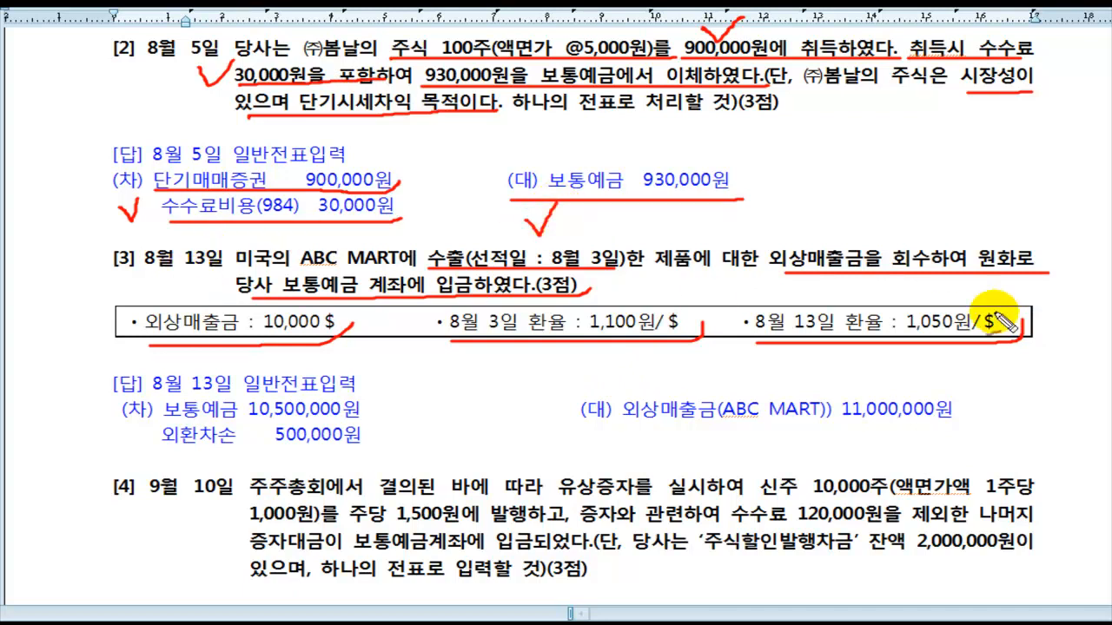
{"action": "mouse_move", "coordinate": [876, 296]}
{"action": "left_mouse_down"}
{"action": "mouse_move", "coordinate": [895, 306]}
{"action": "mouse_move", "coordinate": [910, 288]}
{"action": "left_mouse_up"}
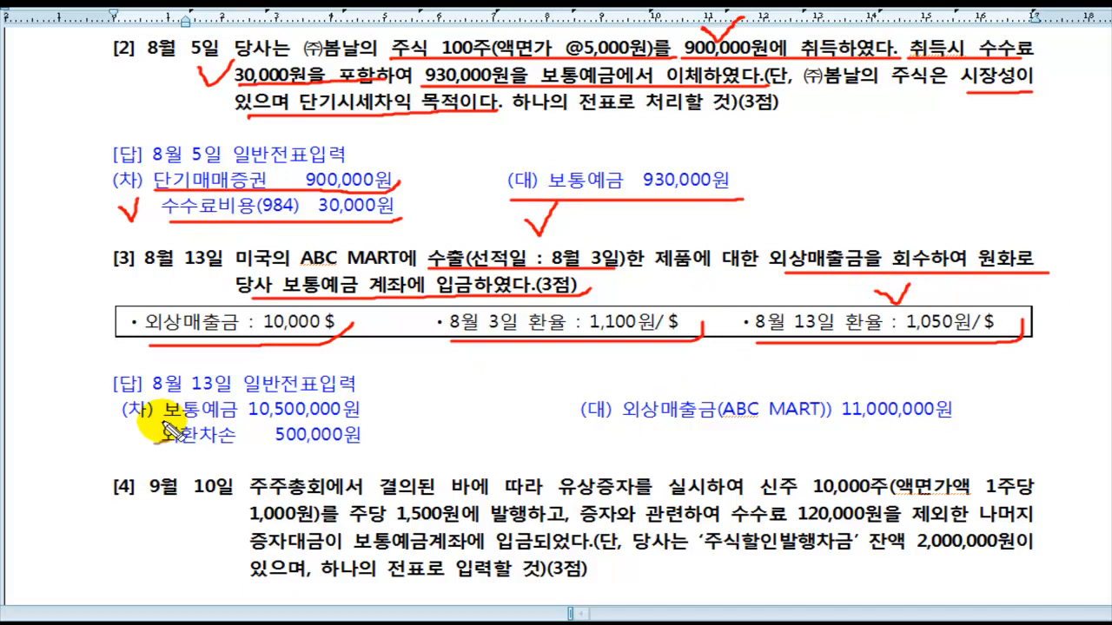
Step: Underline problem [3]'s 보통예금, 외상매출금(ABC MART) and 외환차손 answer entries, tick the debit and credit sides, and clear the markings
{"action": "left_click_drag", "start_coordinate": [165, 426], "coordinate": [387, 418]}
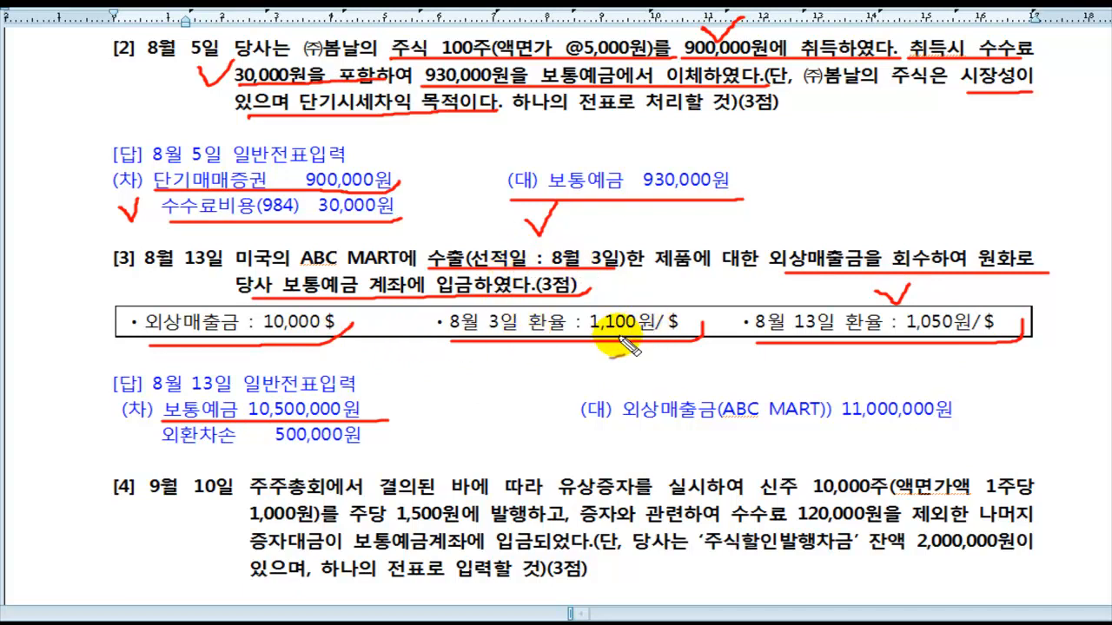
{"action": "left_click_drag", "start_coordinate": [606, 429], "coordinate": [966, 427]}
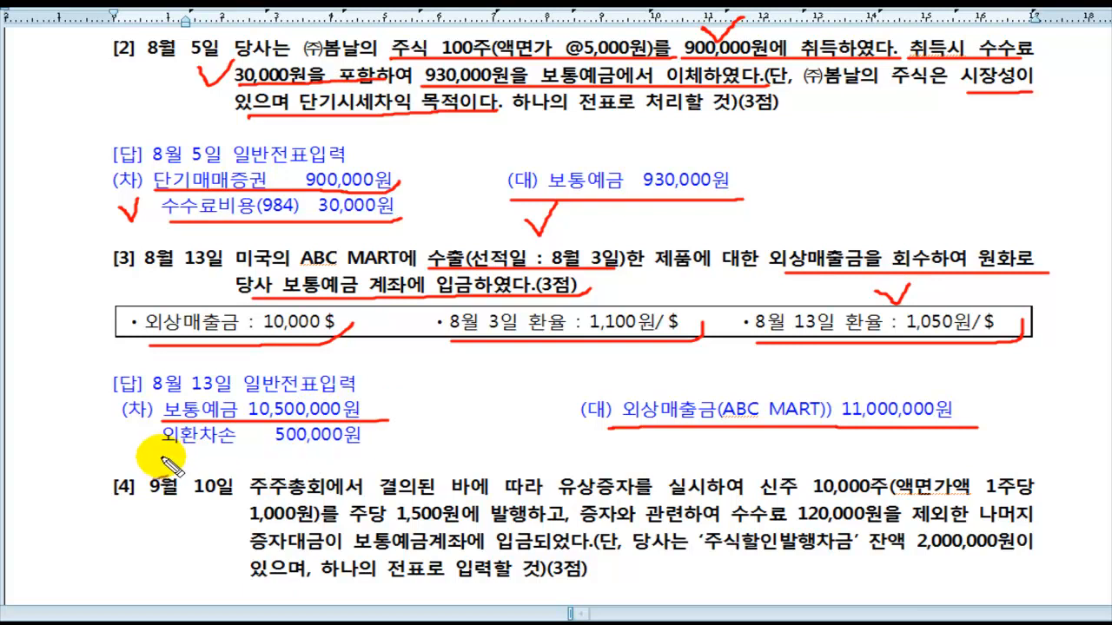
{"action": "mouse_move", "coordinate": [159, 454]}
{"action": "left_mouse_down"}
{"action": "mouse_move", "coordinate": [314, 454]}
{"action": "mouse_move", "coordinate": [405, 436]}
{"action": "left_mouse_up"}
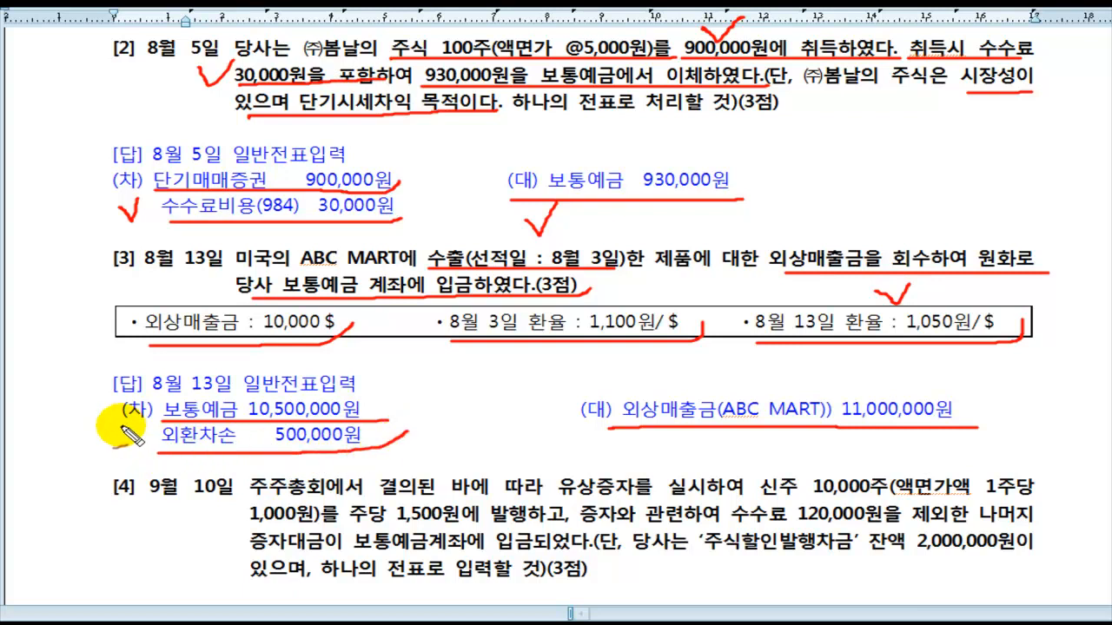
{"action": "left_click_drag", "start_coordinate": [120, 416], "coordinate": [148, 405]}
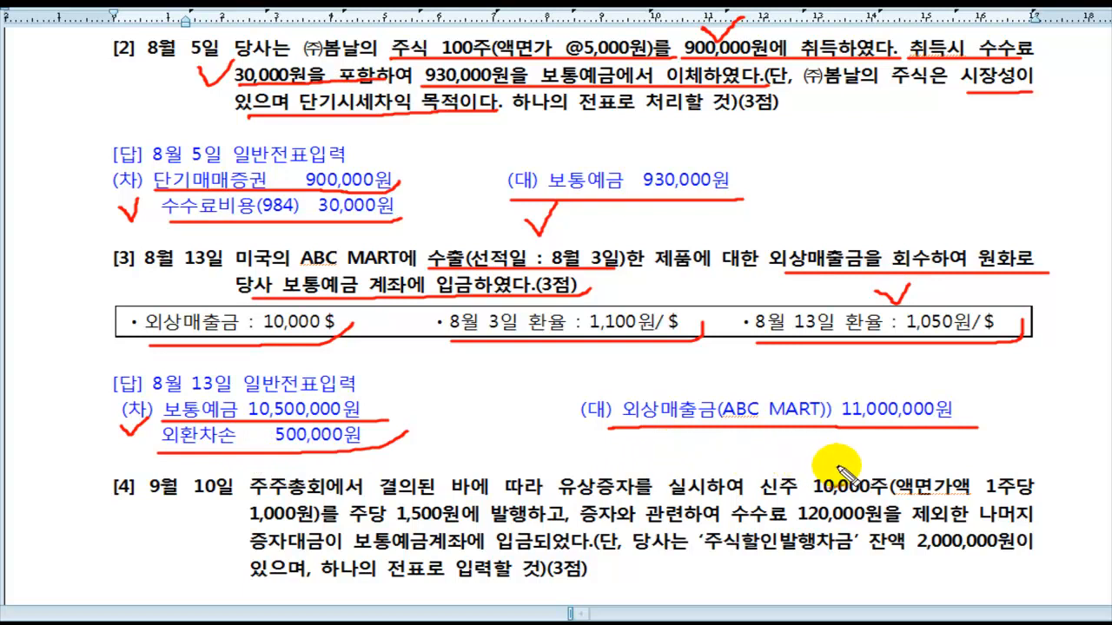
{"action": "mouse_move", "coordinate": [718, 374]}
{"action": "left_mouse_down"}
{"action": "mouse_move", "coordinate": [735, 386]}
{"action": "mouse_move", "coordinate": [765, 342]}
{"action": "left_mouse_up"}
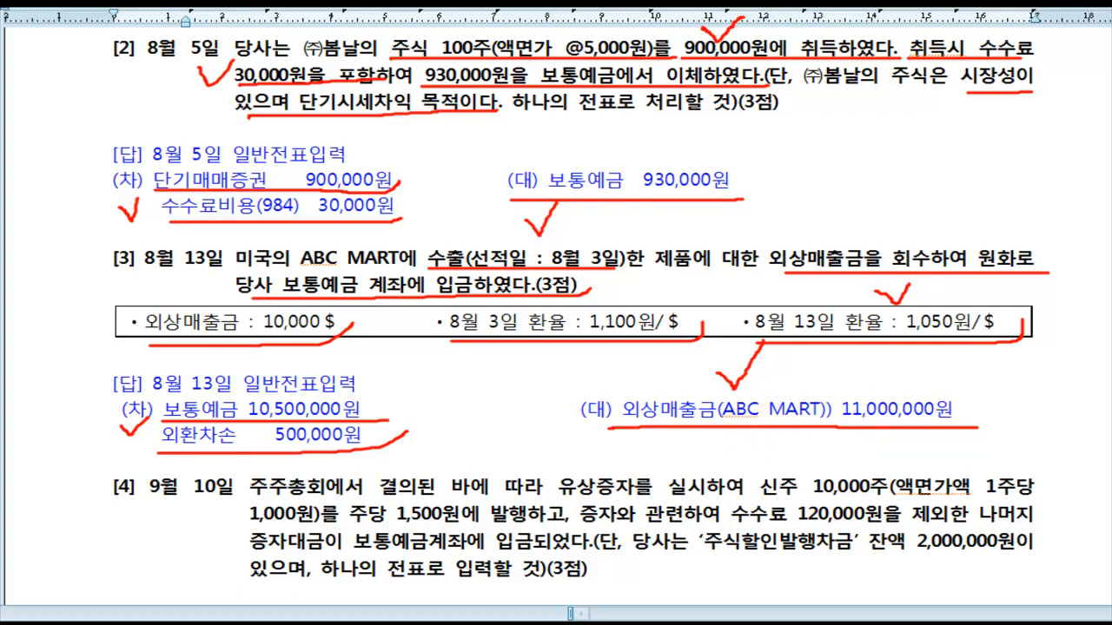
{"action": "key", "text": "Escape"}
Step: Underline problem [4]'s 유상증자, issue price, 120,000원 fee, deposit, 주식할인발행차금 and single-voucher phrases in red; tick 유상증자, and underline and tick the 자본금 entry
{"action": "key", "text": "Page_Down"}
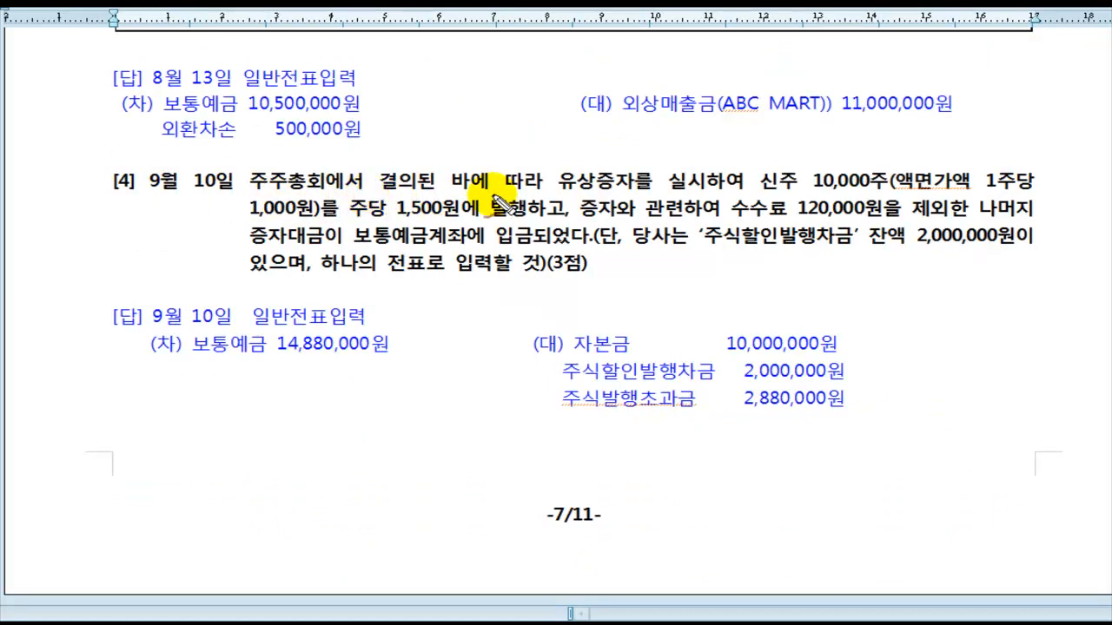
{"action": "left_click_drag", "start_coordinate": [549, 195], "coordinate": [1042, 193]}
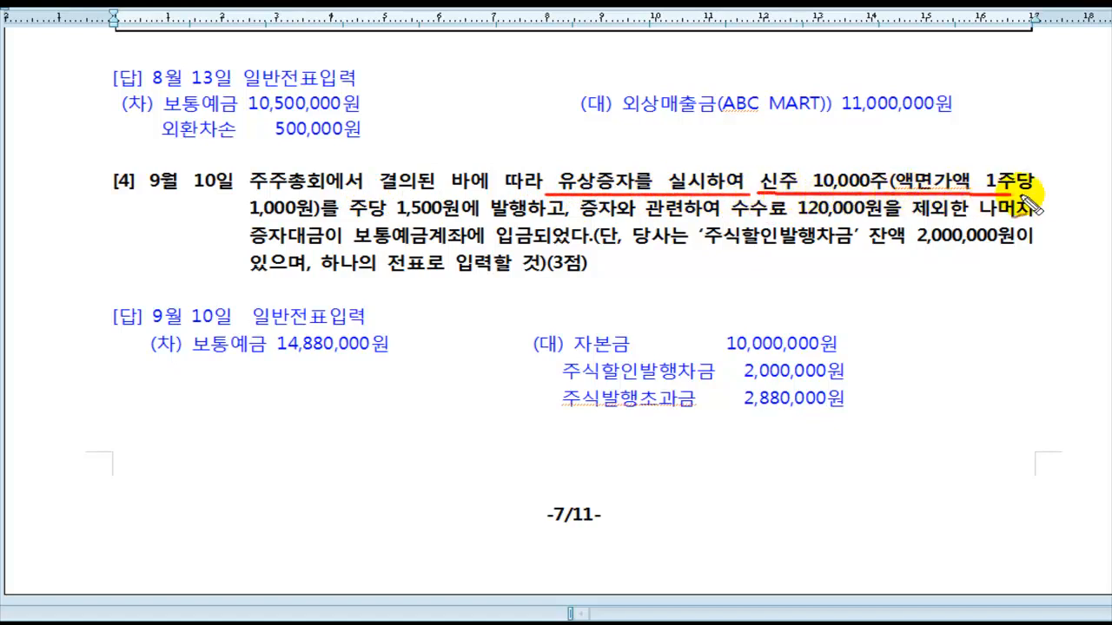
{"action": "left_click_drag", "start_coordinate": [260, 222], "coordinate": [1035, 224]}
{"action": "mouse_move", "coordinate": [247, 258]}
{"action": "left_mouse_down"}
{"action": "mouse_move", "coordinate": [292, 243]}
{"action": "mouse_move", "coordinate": [461, 243]}
{"action": "mouse_move", "coordinate": [594, 261]}
{"action": "left_mouse_up"}
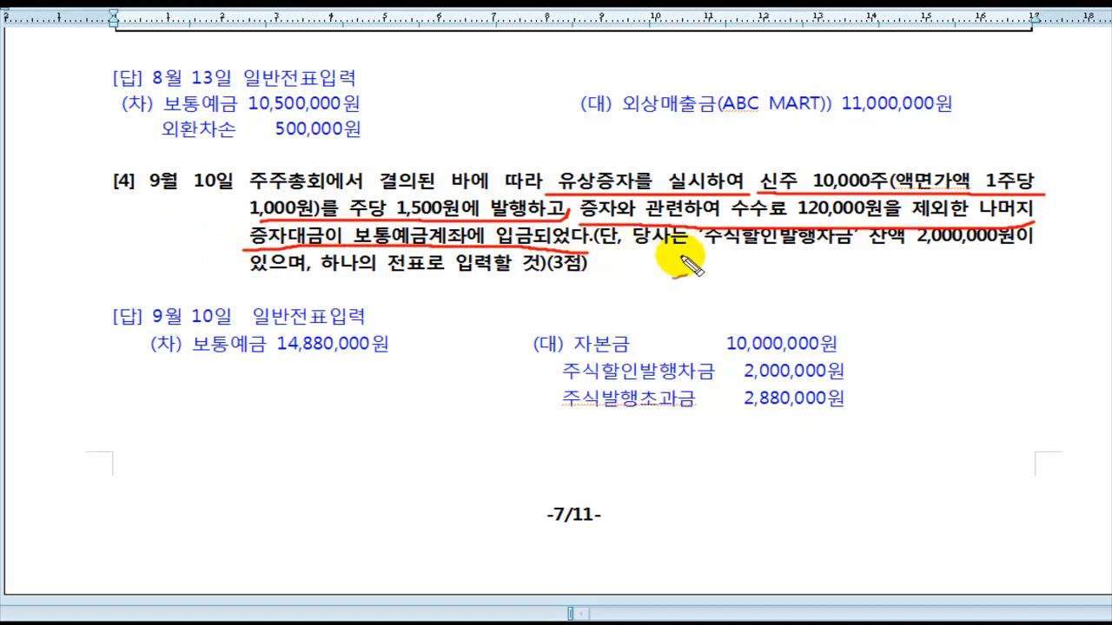
{"action": "left_click_drag", "start_coordinate": [713, 257], "coordinate": [1041, 256]}
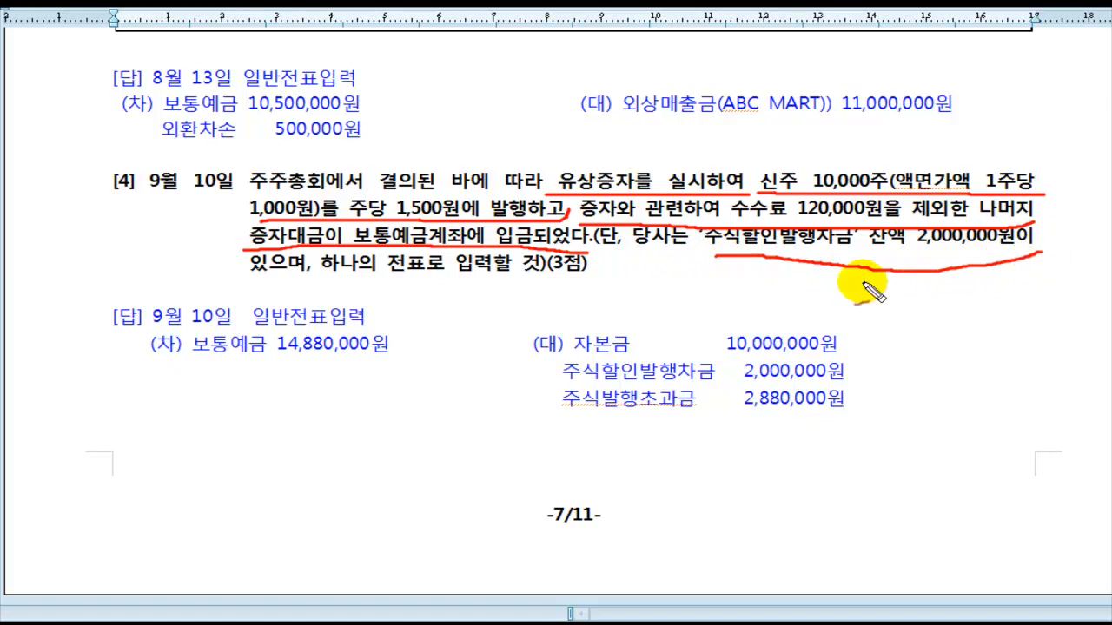
{"action": "left_click_drag", "start_coordinate": [250, 280], "coordinate": [601, 281]}
{"action": "mouse_move", "coordinate": [623, 148]}
{"action": "left_mouse_down"}
{"action": "mouse_move", "coordinate": [632, 161]}
{"action": "mouse_move", "coordinate": [669, 133]}
{"action": "left_mouse_up"}
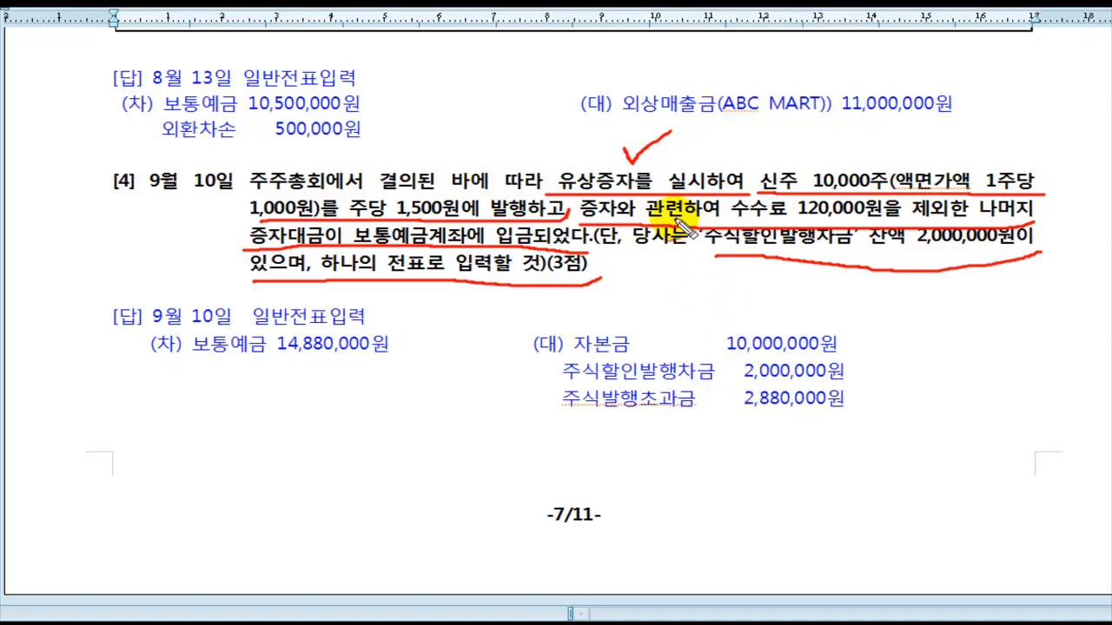
{"action": "left_click_drag", "start_coordinate": [570, 357], "coordinate": [854, 355]}
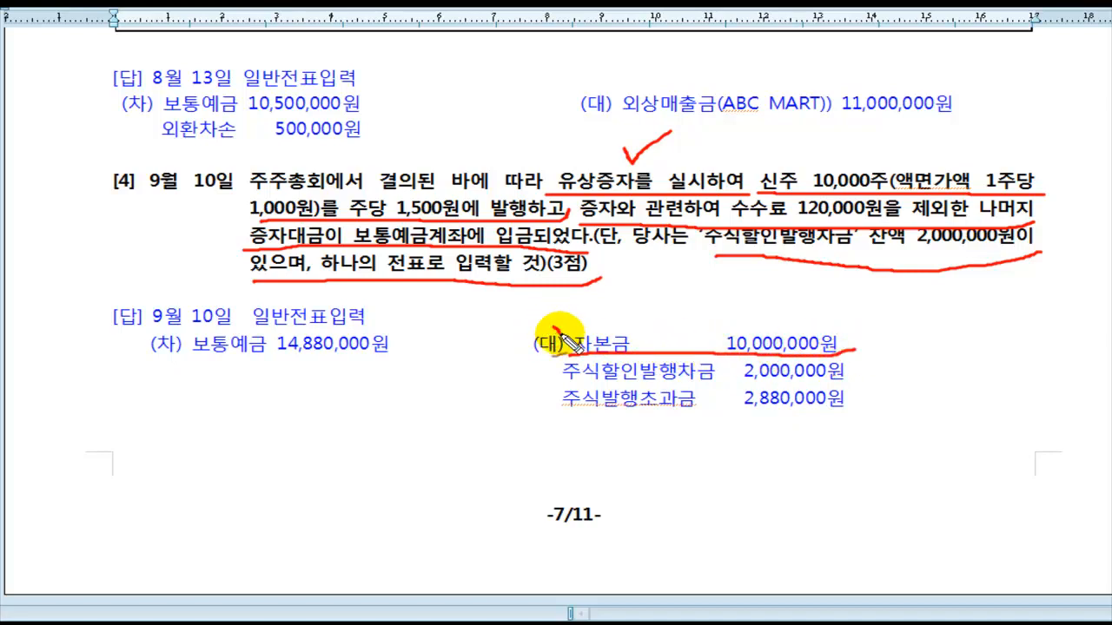
{"action": "left_click_drag", "start_coordinate": [563, 338], "coordinate": [587, 309]}
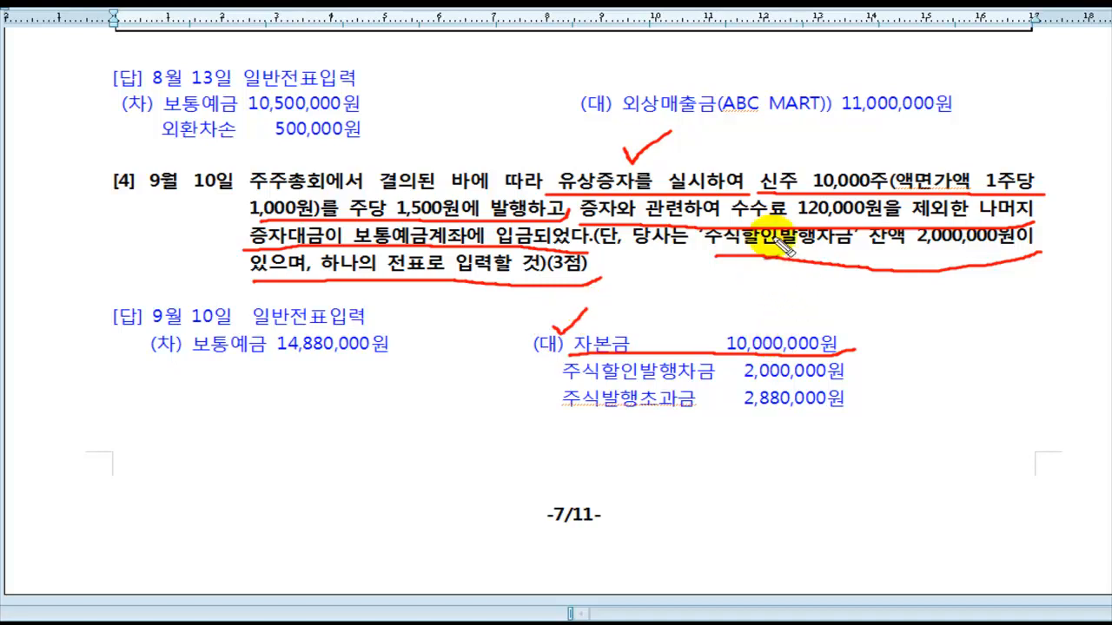
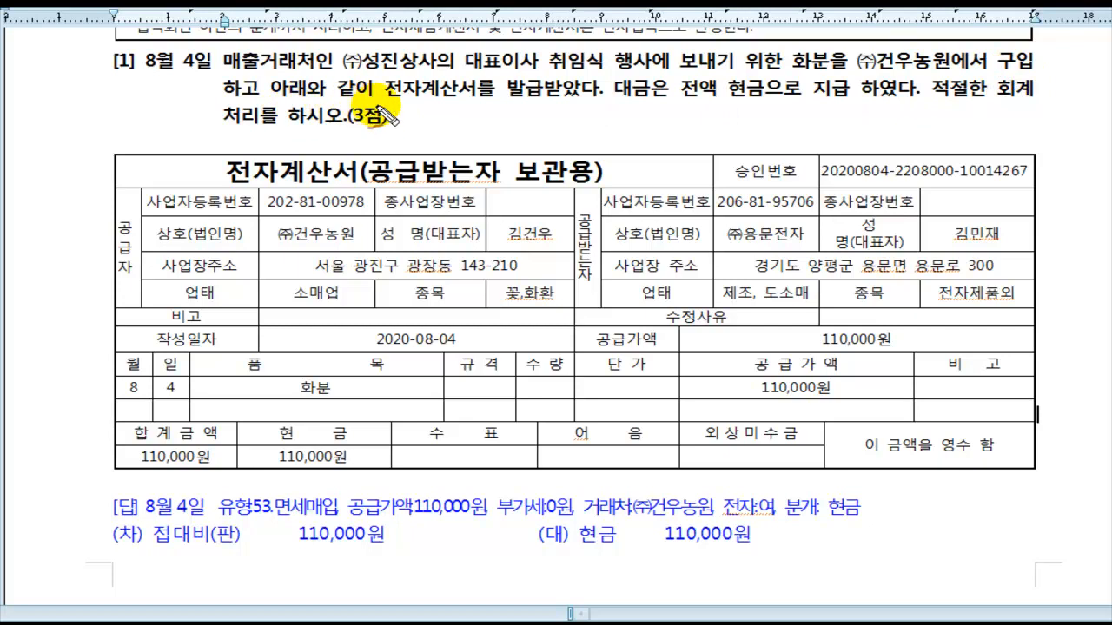
Step: In the 8월 4일 전자계산서 problem, underline the 전자계산서 receipt and 현금 payment phrases in red and tick 대표이사, 행사 and 화분
{"action": "mouse_move", "coordinate": [384, 98]}
{"action": "left_mouse_down"}
{"action": "mouse_move", "coordinate": [571, 104]}
{"action": "mouse_move", "coordinate": [595, 94]}
{"action": "left_mouse_up"}
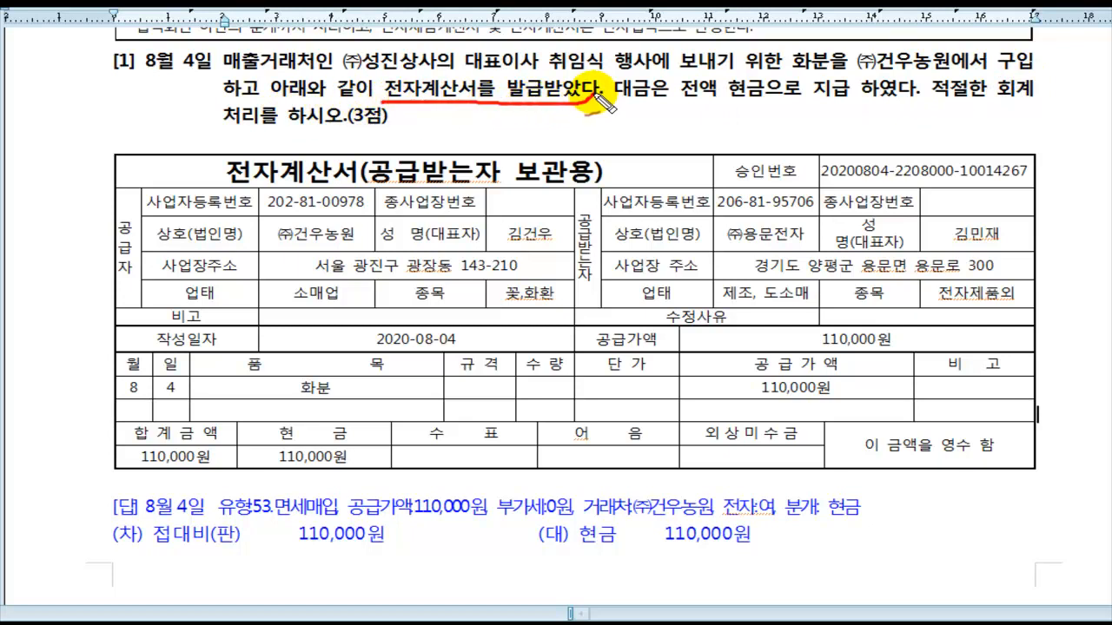
{"action": "left_click_drag", "start_coordinate": [717, 106], "coordinate": [914, 103]}
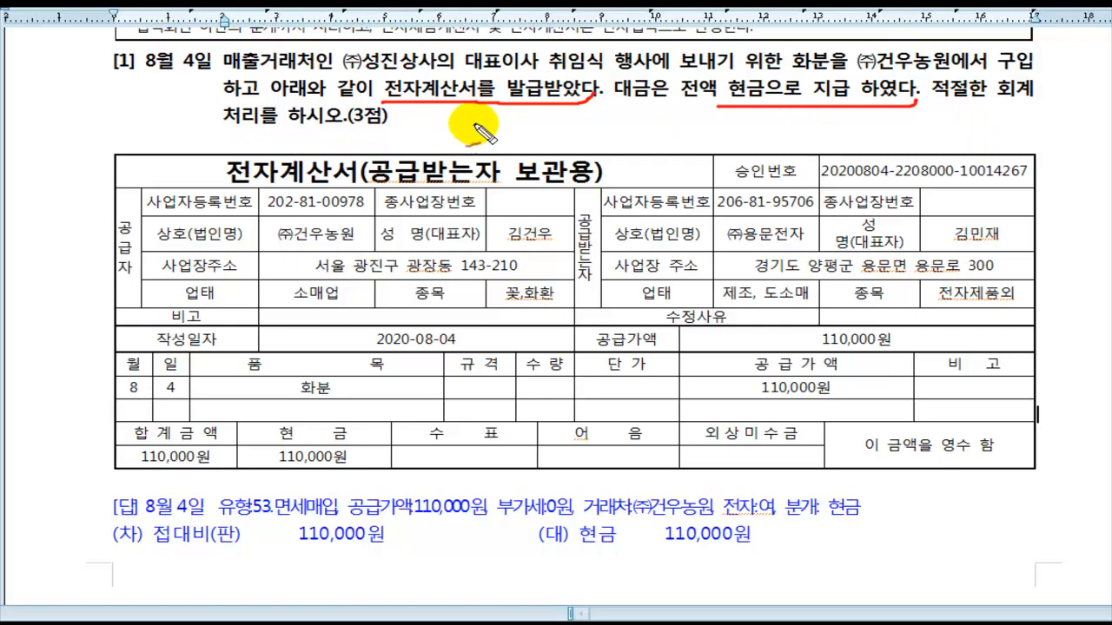
{"action": "left_click_drag", "start_coordinate": [454, 62], "coordinate": [476, 58]}
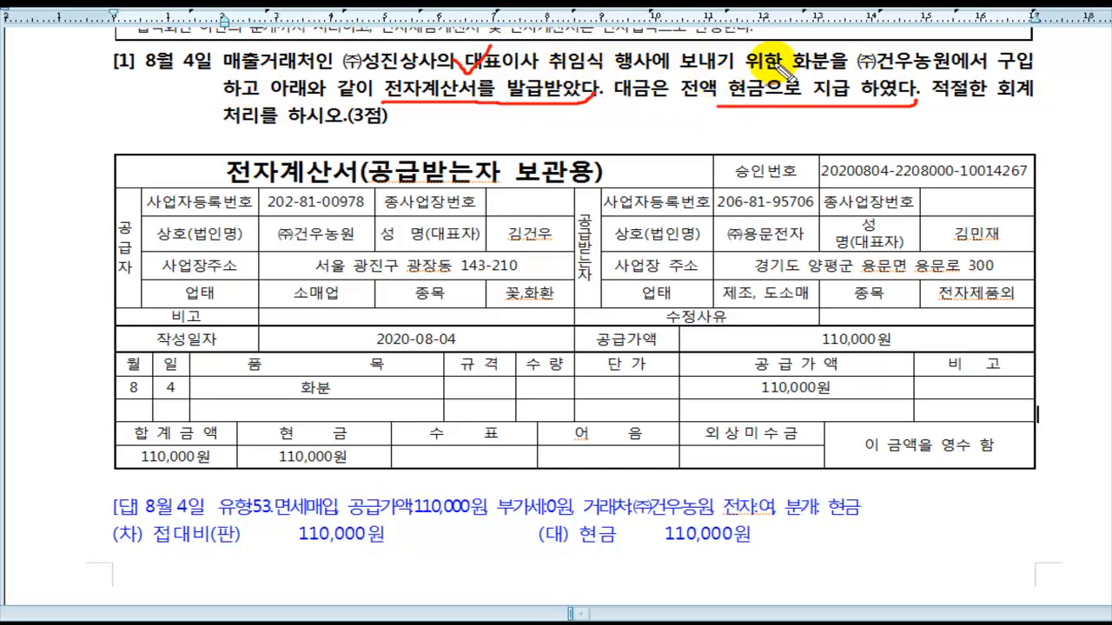
{"action": "mouse_move", "coordinate": [653, 31]}
{"action": "left_mouse_down"}
{"action": "mouse_move", "coordinate": [664, 50]}
{"action": "mouse_move", "coordinate": [691, 26]}
{"action": "left_mouse_up"}
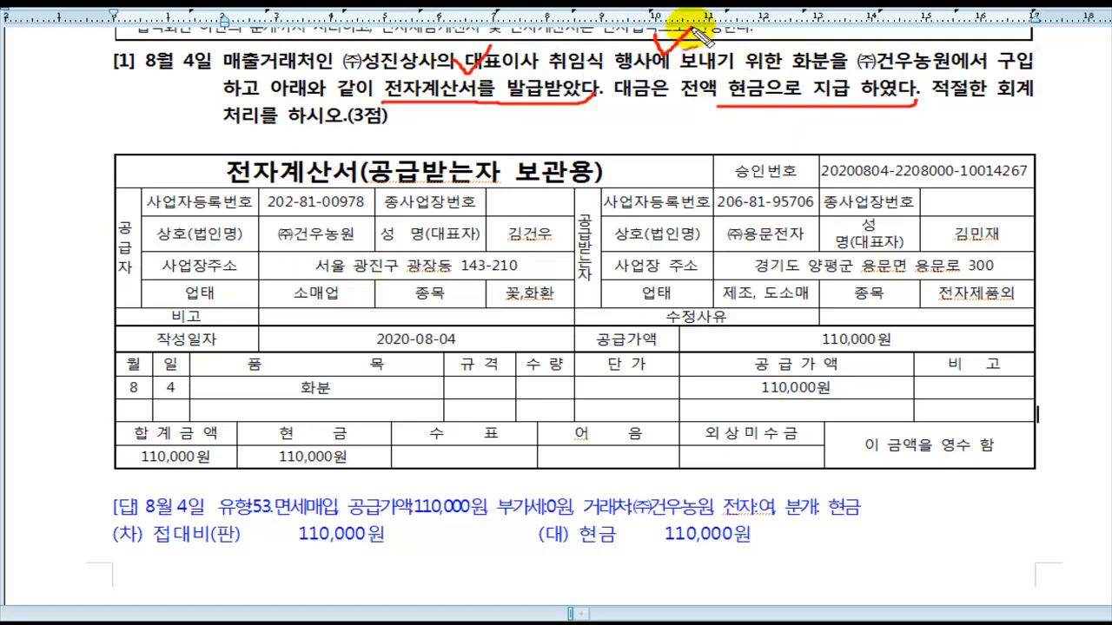
{"action": "left_click_drag", "start_coordinate": [788, 63], "coordinate": [807, 57]}
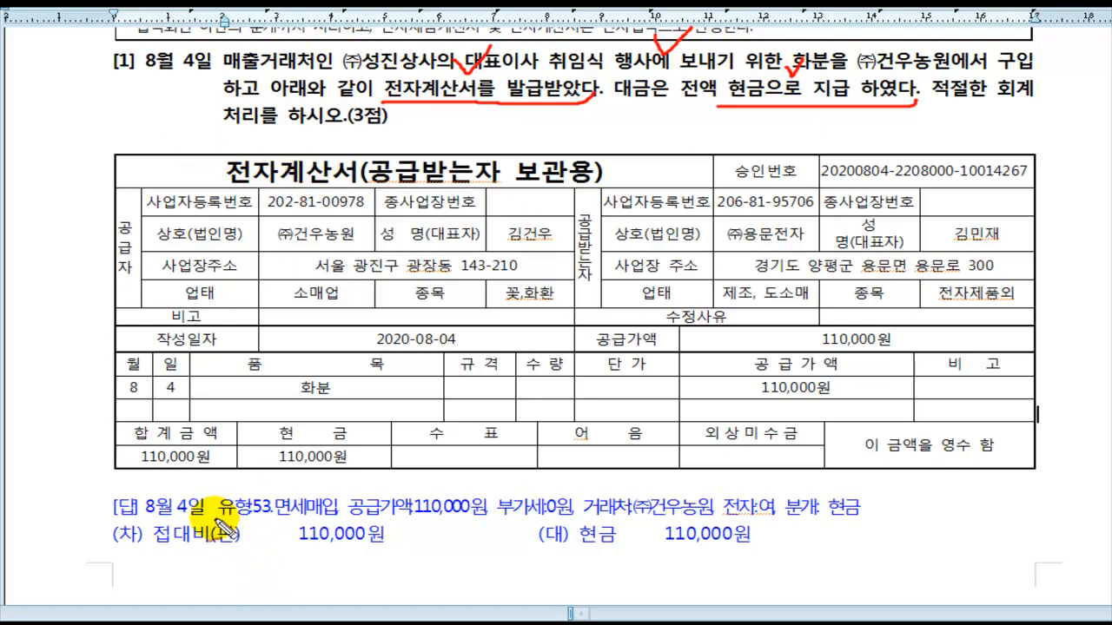
Step: Underline the 53.면세매입, 전자:여, 현금 and 접대비(판) answers, circle the invoice's 공급가액, tick 매출거래처 and the debit entry, and clear the markings
{"action": "left_click_drag", "start_coordinate": [219, 521], "coordinate": [335, 519]}
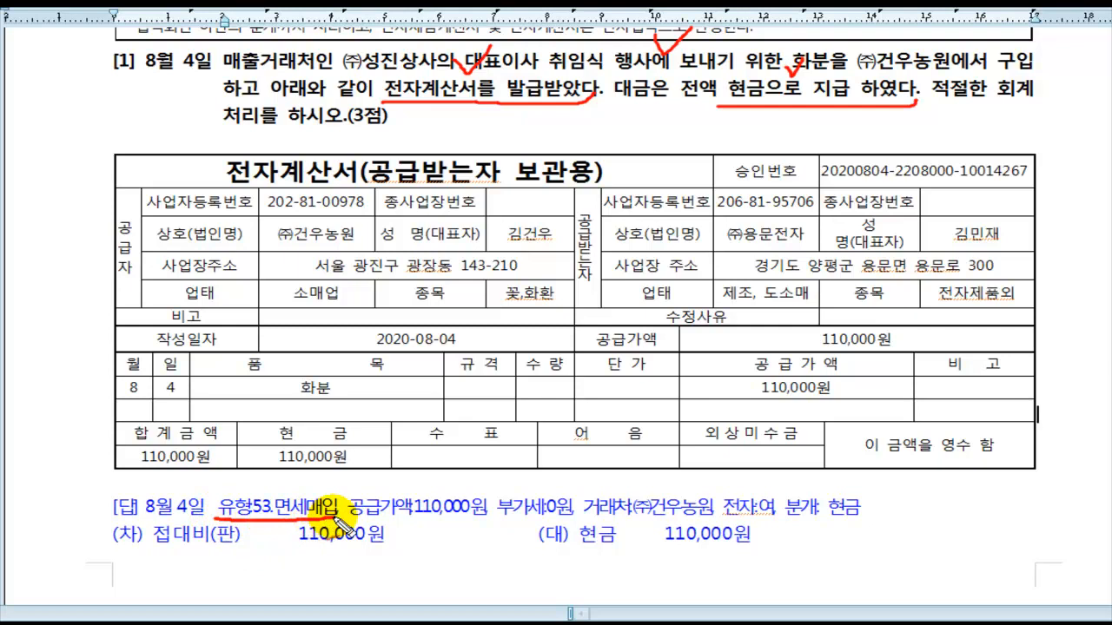
{"action": "mouse_move", "coordinate": [844, 399]}
{"action": "left_mouse_down"}
{"action": "mouse_move", "coordinate": [751, 407]}
{"action": "mouse_move", "coordinate": [860, 369]}
{"action": "mouse_move", "coordinate": [856, 399]}
{"action": "left_mouse_up"}
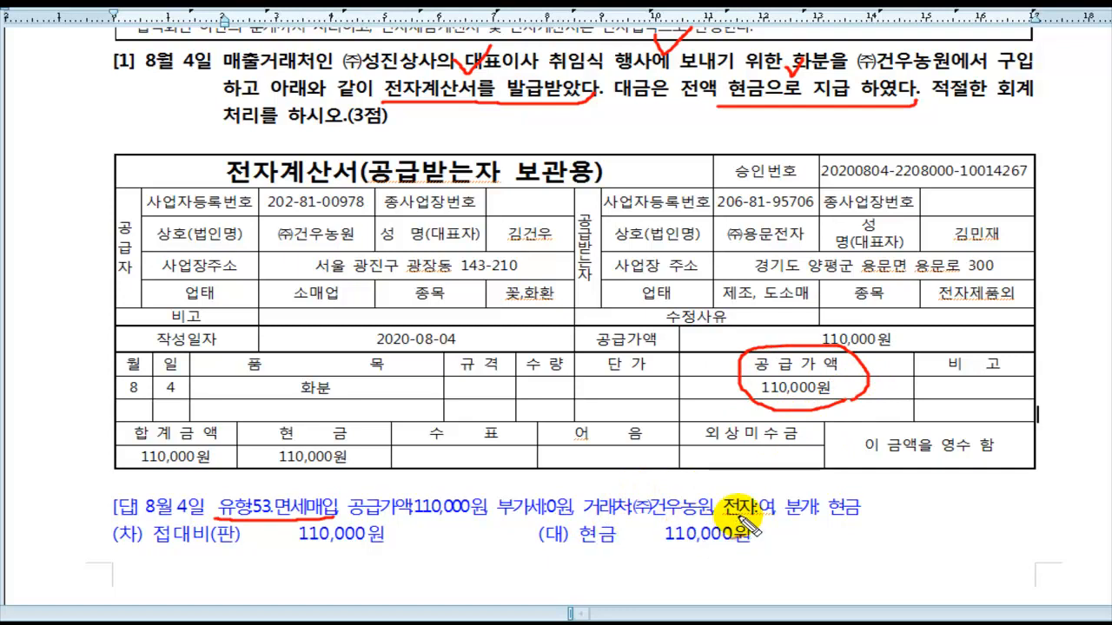
{"action": "left_click_drag", "start_coordinate": [726, 518], "coordinate": [879, 521]}
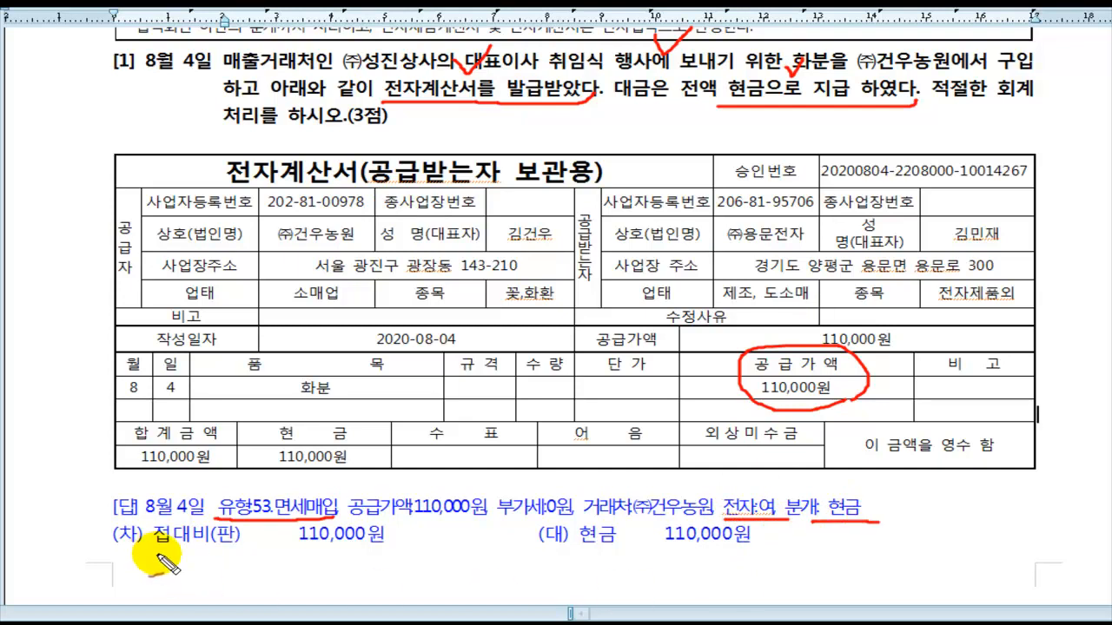
{"action": "left_click_drag", "start_coordinate": [128, 556], "coordinate": [398, 554]}
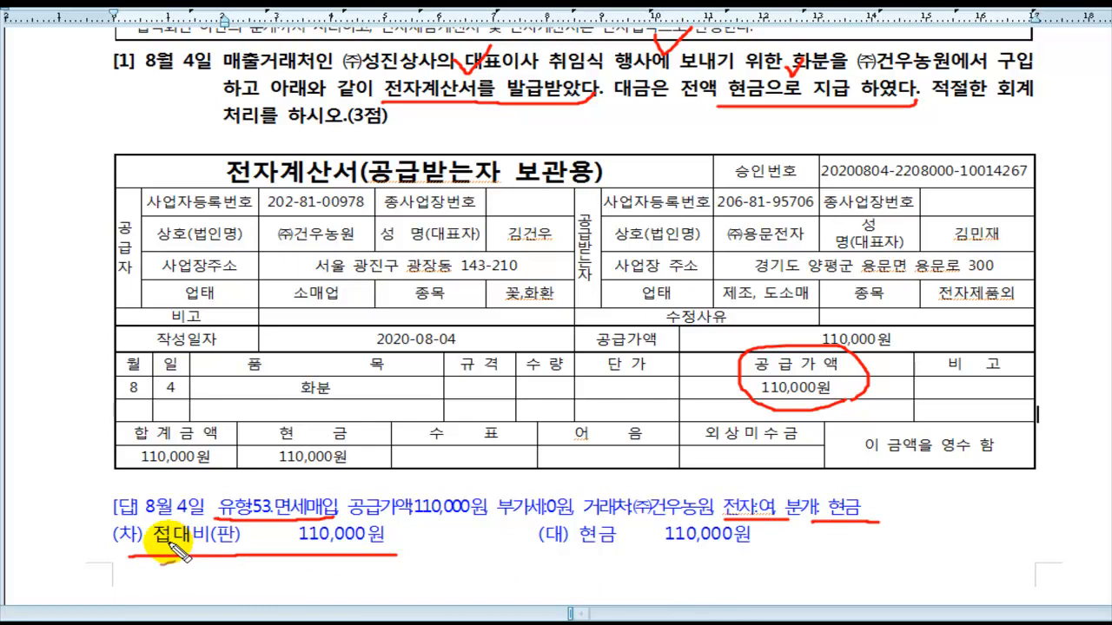
{"action": "mouse_move", "coordinate": [237, 51]}
{"action": "left_mouse_down"}
{"action": "mouse_move", "coordinate": [251, 66]}
{"action": "mouse_move", "coordinate": [290, 51]}
{"action": "left_mouse_up"}
{"action": "mouse_move", "coordinate": [95, 524]}
{"action": "left_mouse_down"}
{"action": "mouse_move", "coordinate": [109, 549]}
{"action": "mouse_move", "coordinate": [153, 496]}
{"action": "left_mouse_up"}
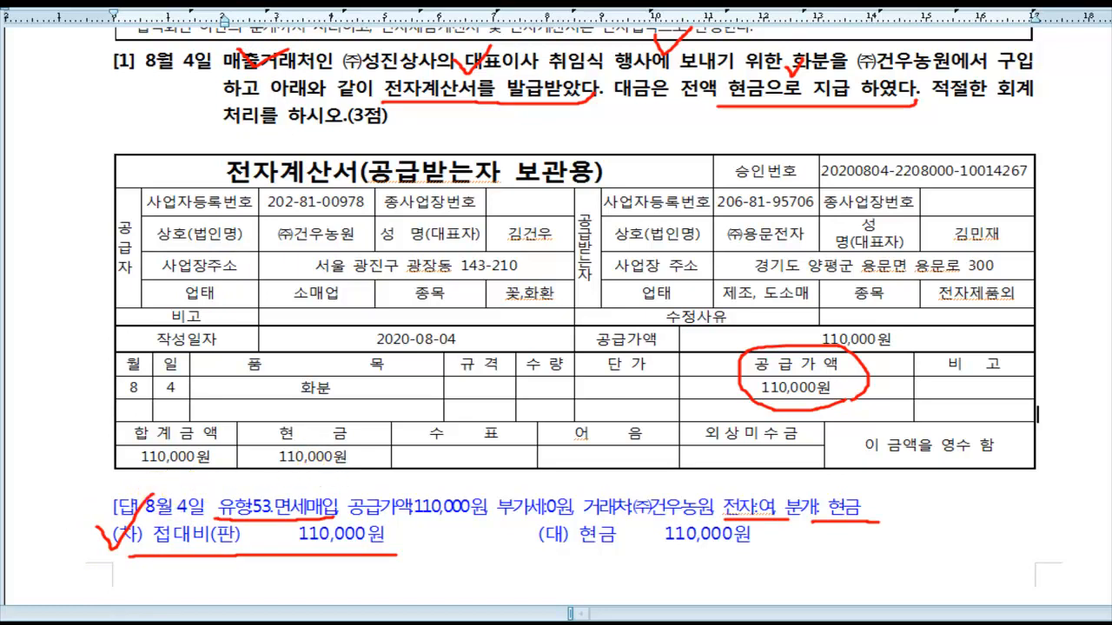
{"action": "key", "text": "Escape"}
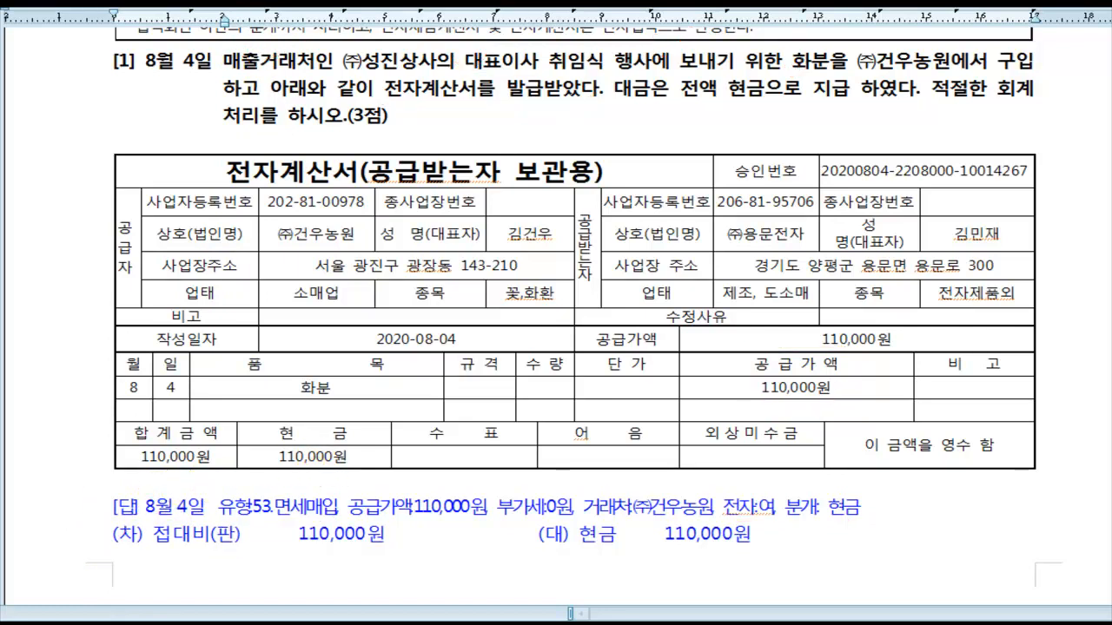
Step: Switch to the accounting program and start an August 4 entry of type 53 (면세) in 매입매출전표입력
{"action": "key", "text": "alt+Tab"}
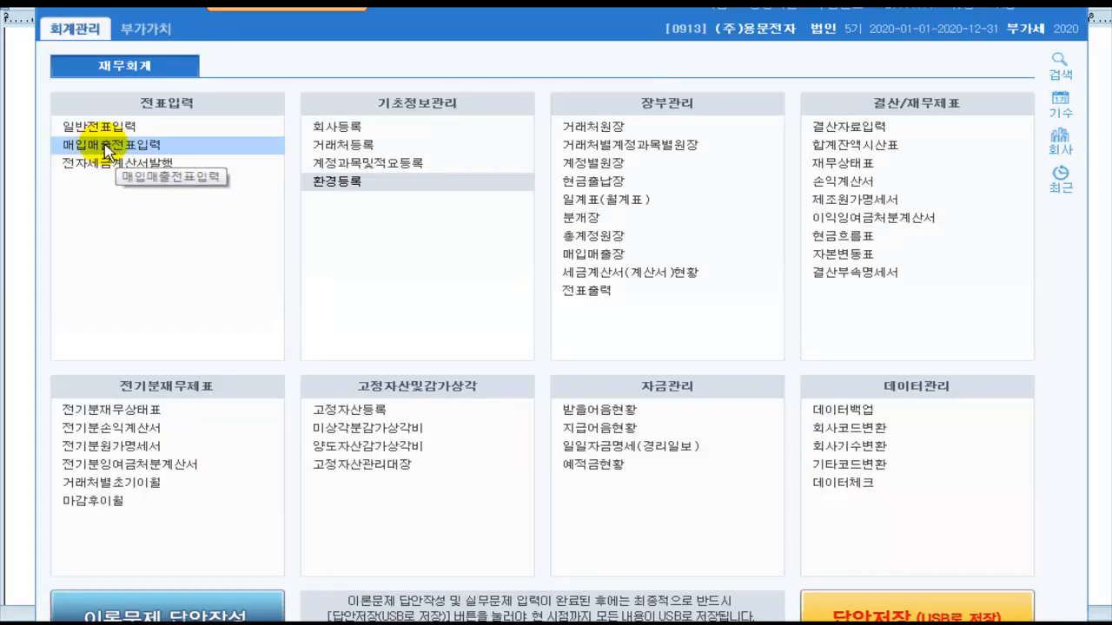
{"action": "left_click", "coordinate": [106, 150]}
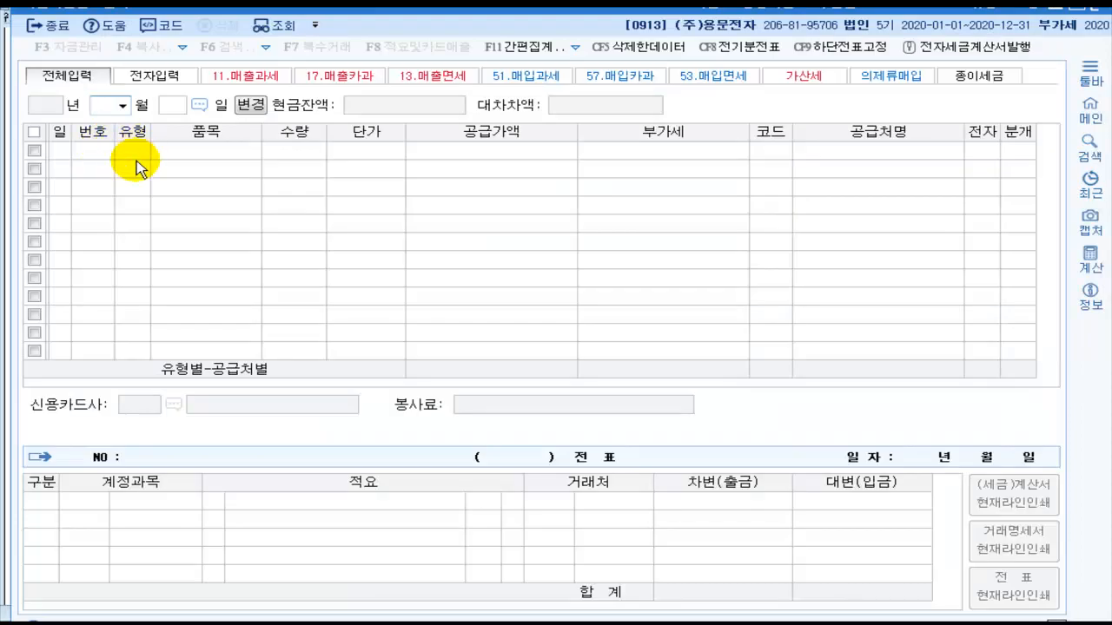
{"action": "type", "text": "08"}
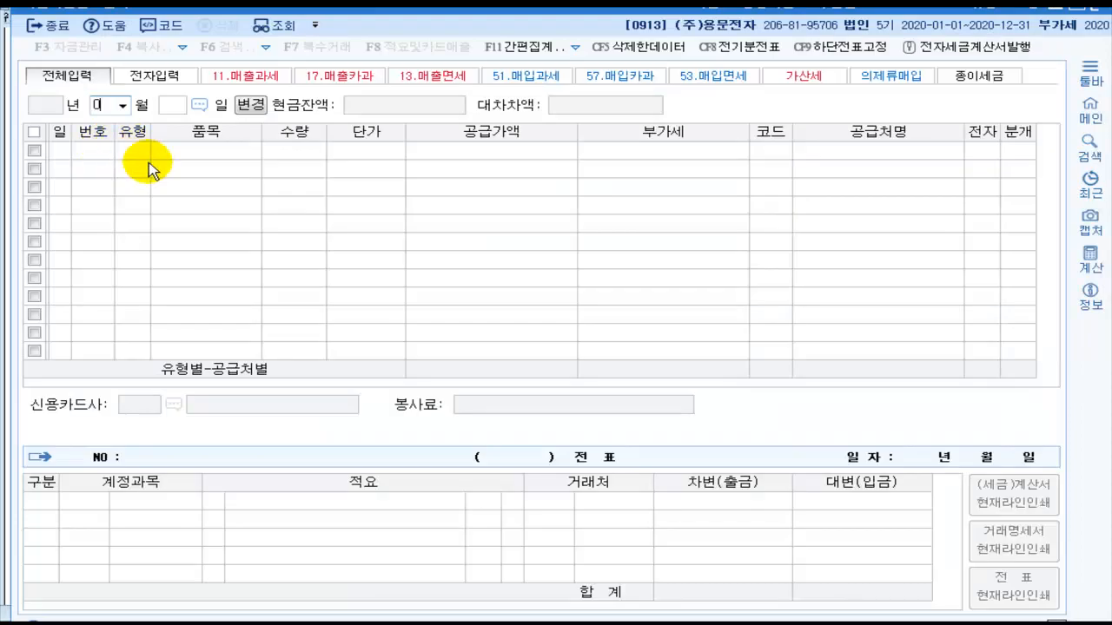
{"action": "key", "text": "Return"}
{"action": "type", "text": "4"}
{"action": "key", "text": "Return"}
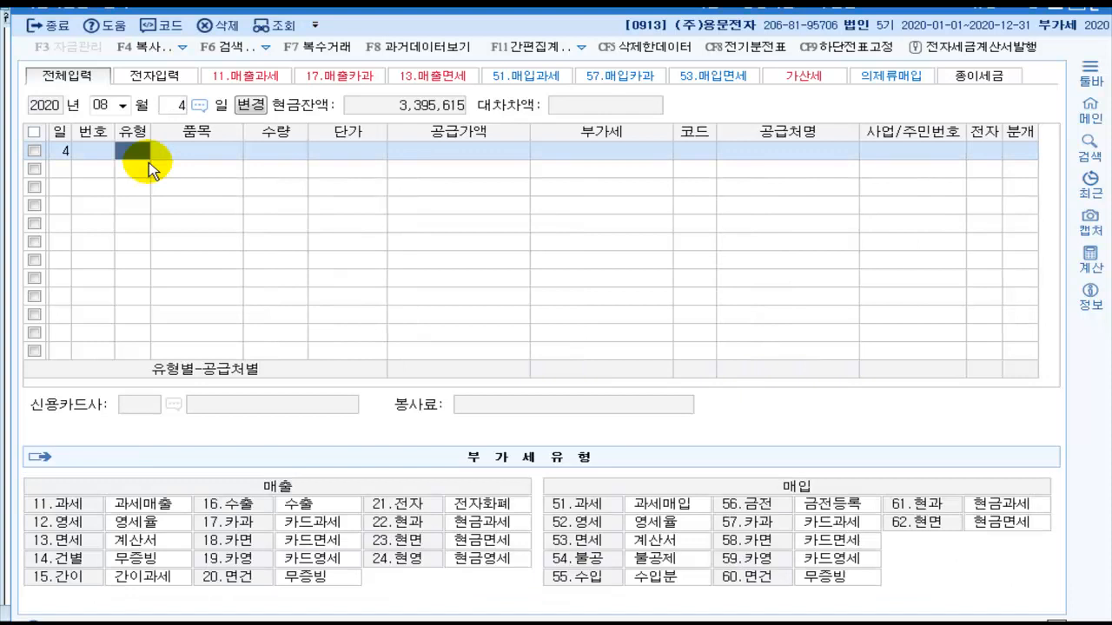
{"action": "type", "text": "53"}
{"action": "key", "text": "Return"}
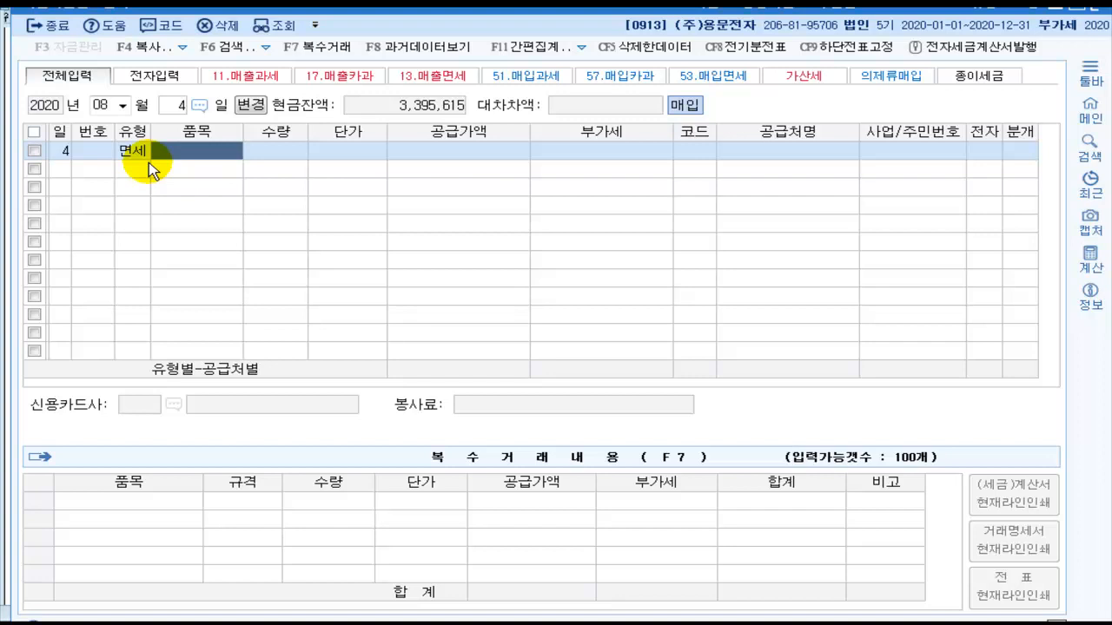
Step: Enter 화분 as the August 4 entry's item, with a 공급가액 of 110,000 and no quantity or unit price
{"action": "type", "text": "호"}
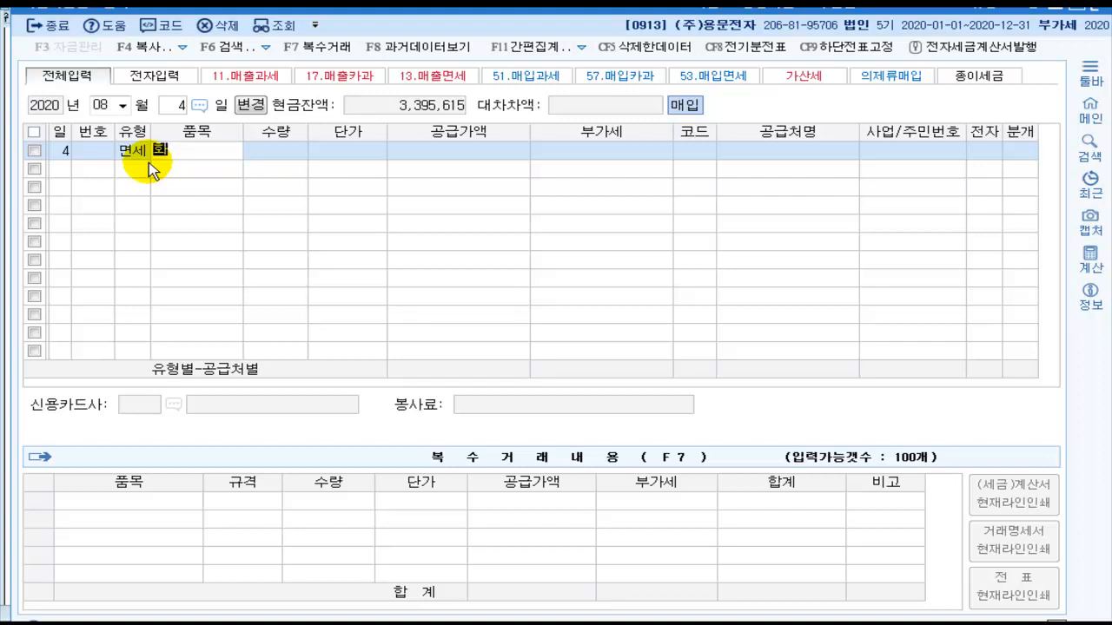
{"action": "type", "text": "분"}
{"action": "key", "text": "Return"}
{"action": "key", "text": "Return"}
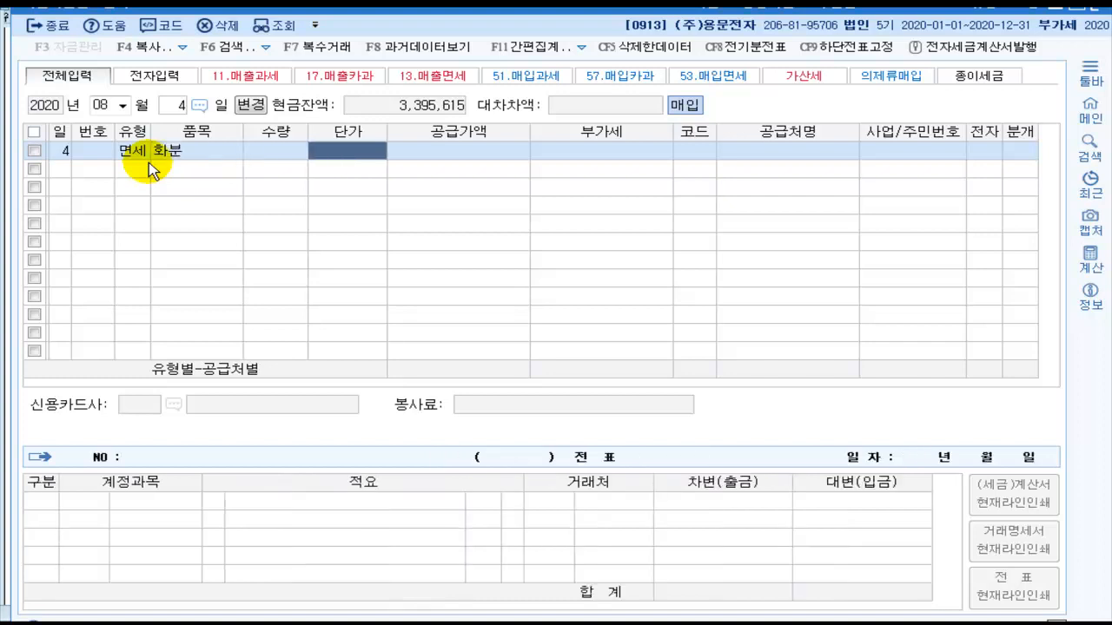
{"action": "key", "text": "Return"}
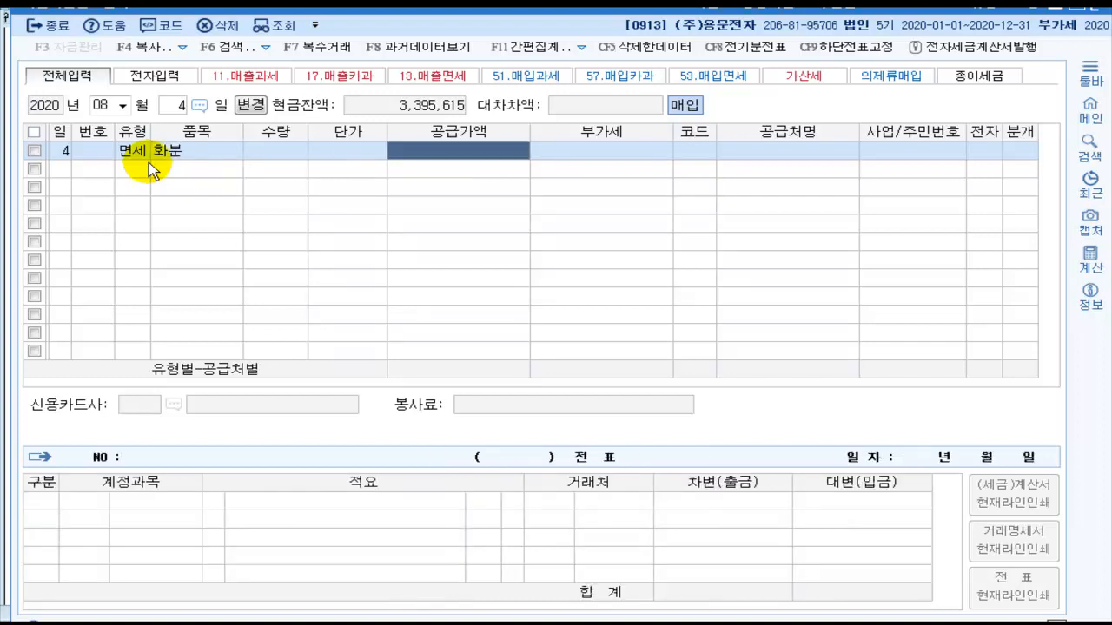
{"action": "type", "text": "110"}
{"action": "key", "text": "Return"}
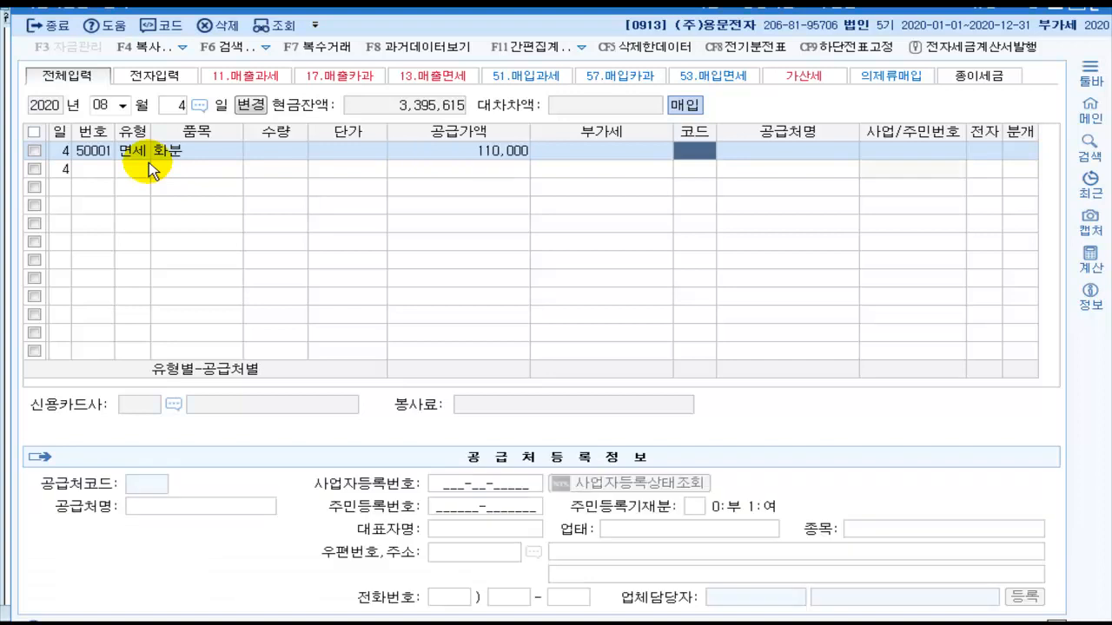
Step: Set the entry's supplier to (주)건우농원, its 전자 status to 여 and its 분개 type to 현금
{"action": "key", "text": "Return"}
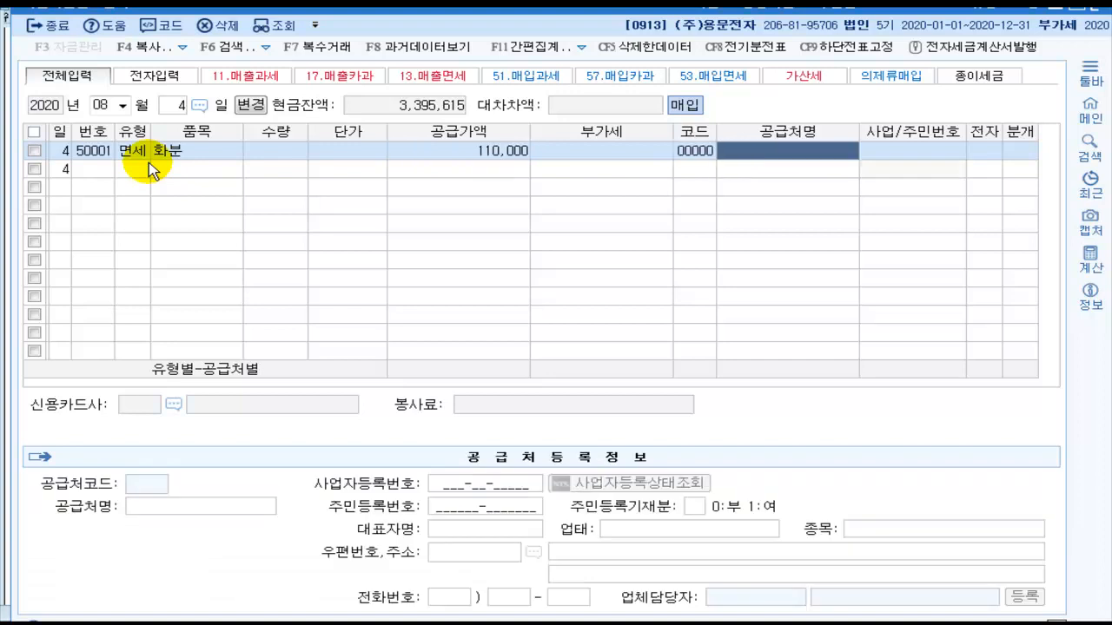
{"action": "type", "text": "ㄱ"}
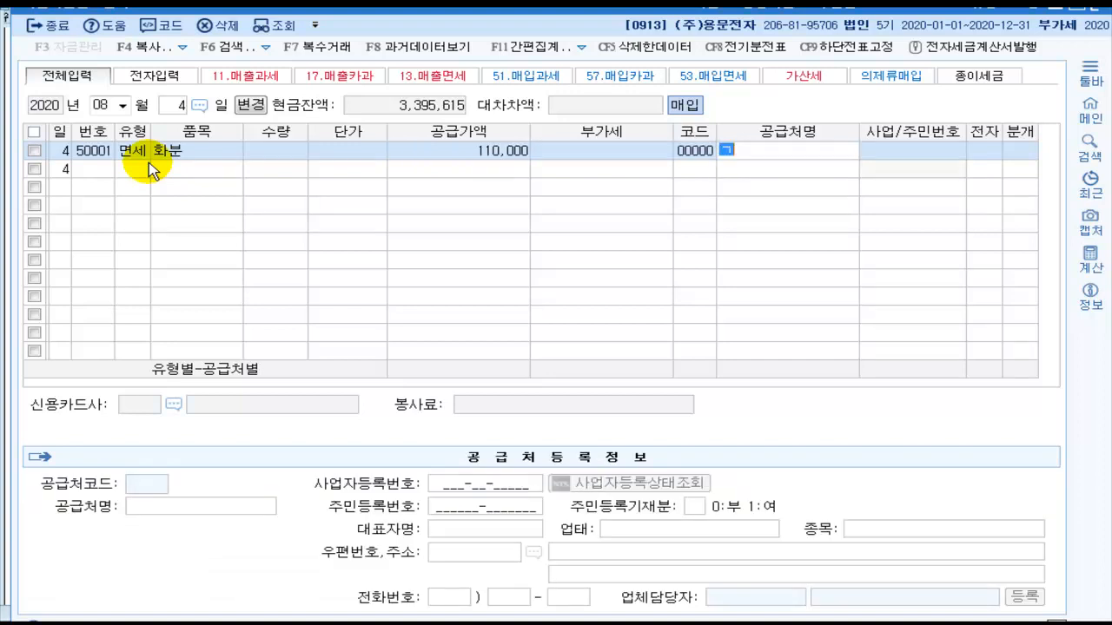
{"action": "type", "text": "건우"}
{"action": "key", "text": "Return"}
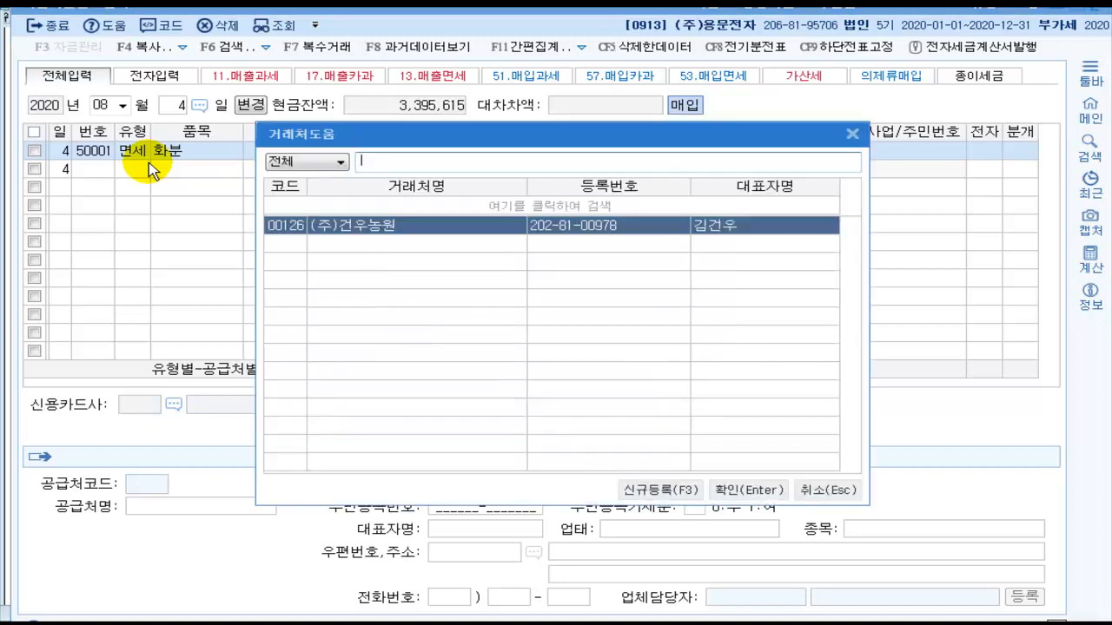
{"action": "key", "text": "Return"}
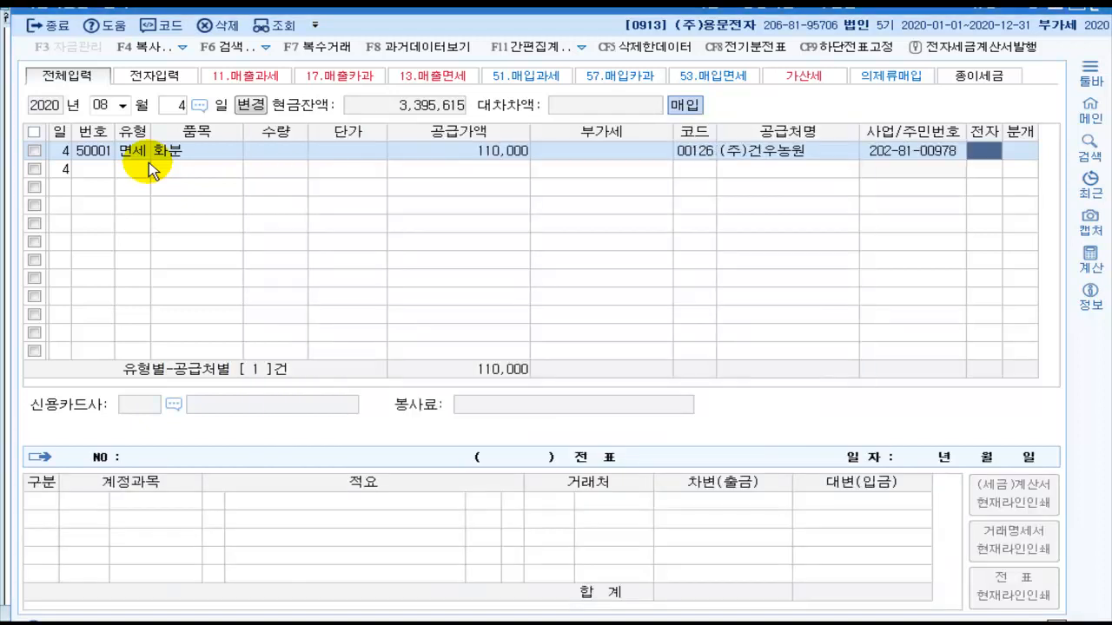
{"action": "type", "text": "1"}
{"action": "key", "text": "Return"}
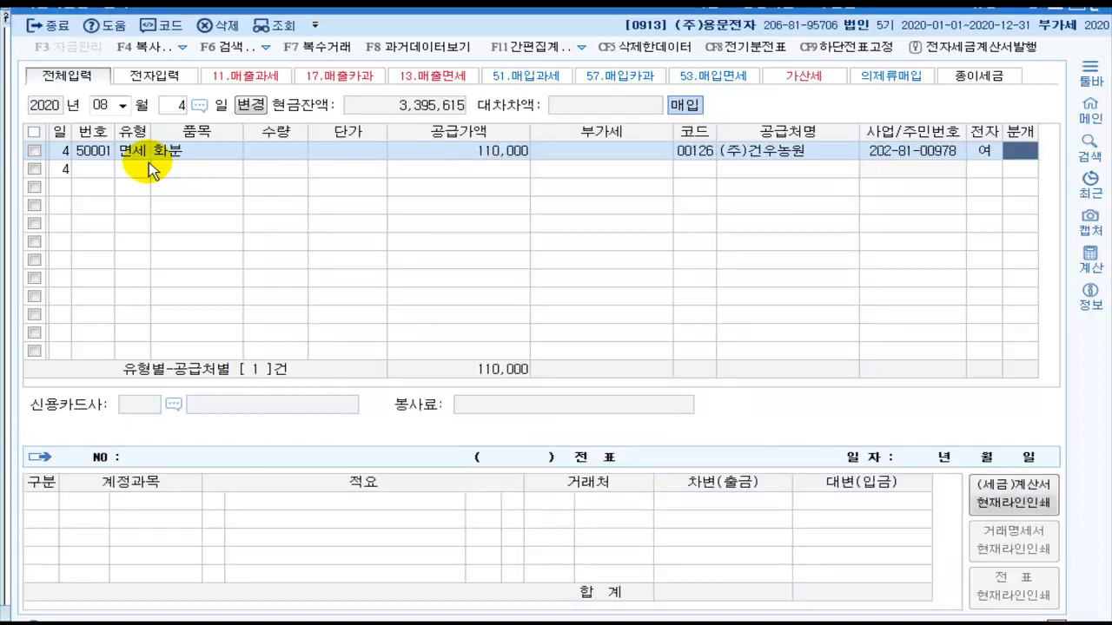
{"action": "type", "text": "1"}
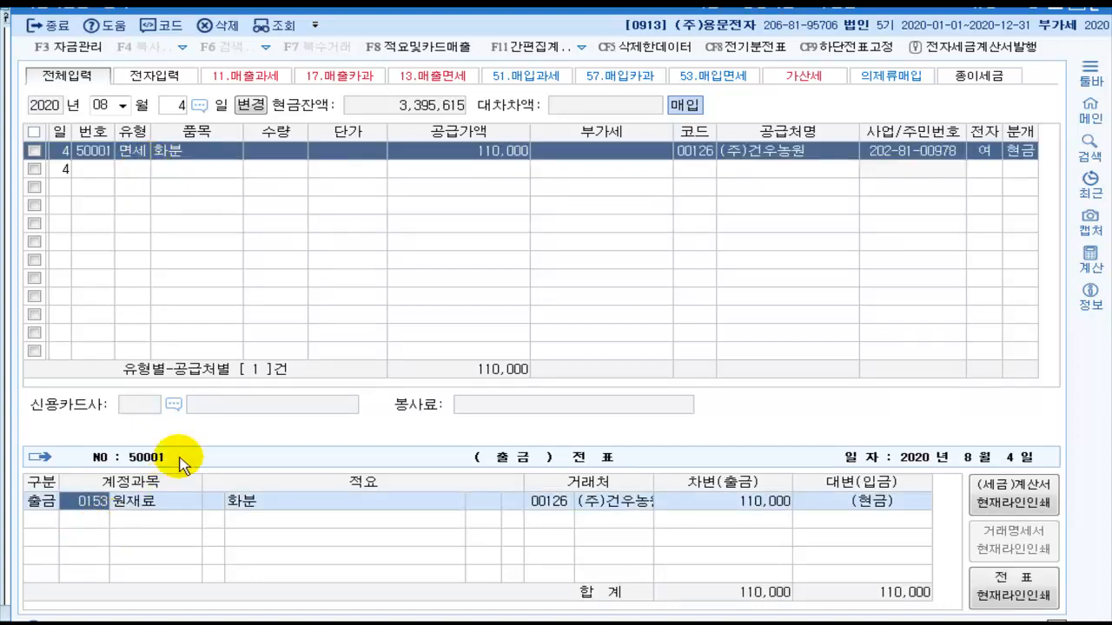
Step: Change the voucher's debit account to 0813 접대비 (판매관리비) by searching the account codes for 접대
{"action": "type", "text": "저"}
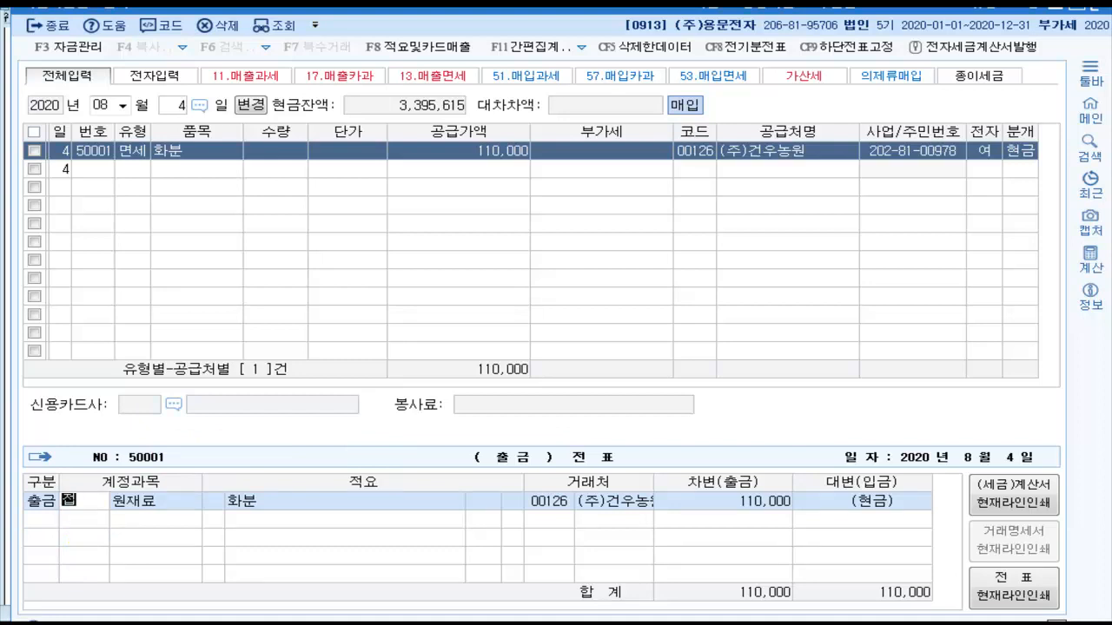
{"action": "key", "text": "Return"}
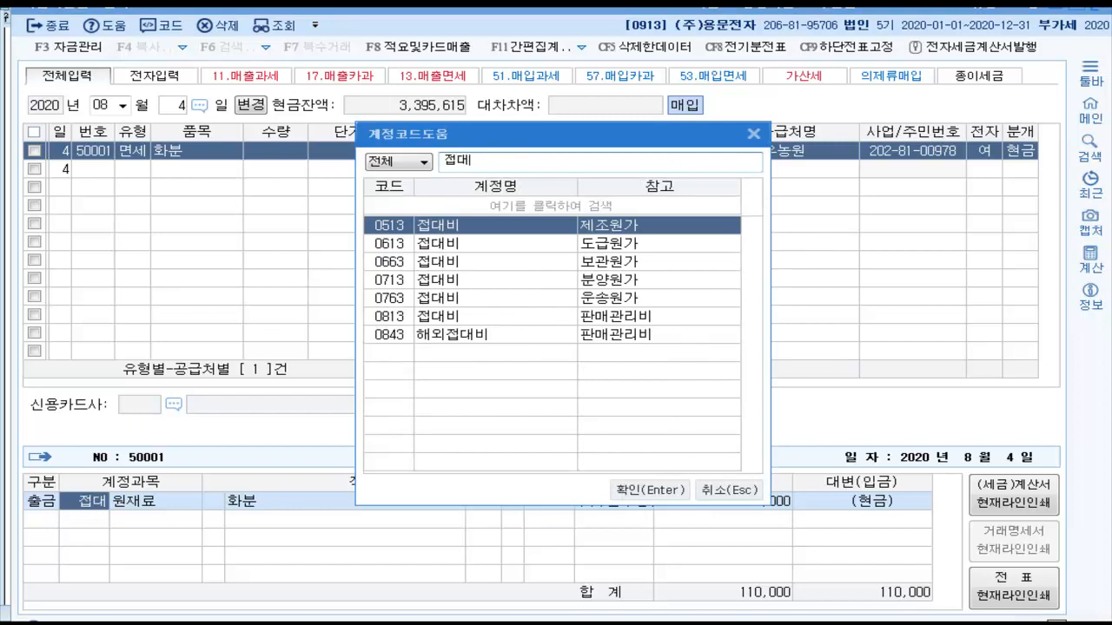
{"action": "key", "text": "Down"}
{"action": "key", "text": "Down"}
{"action": "key", "text": "Down"}
{"action": "key", "text": "Down"}
{"action": "key", "text": "Down"}
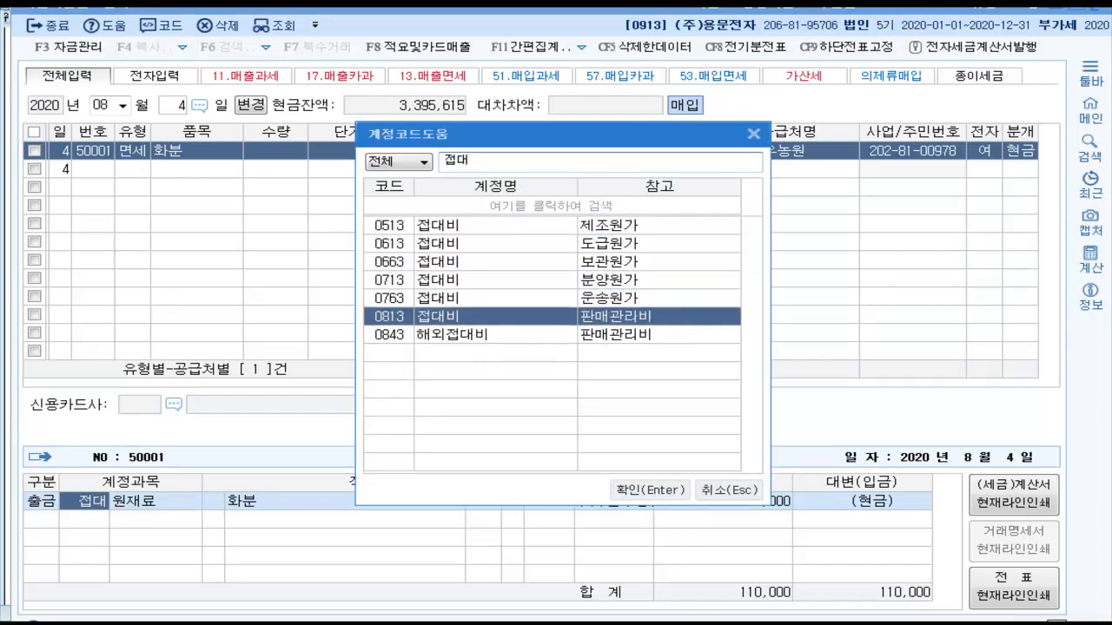
{"action": "key", "text": "Return"}
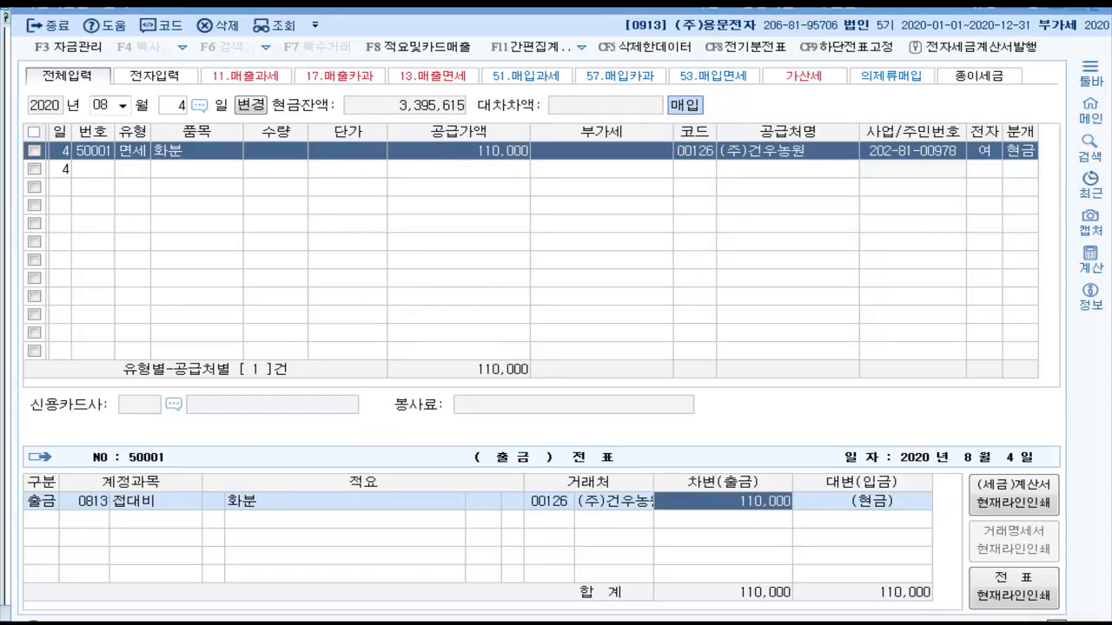
Step: Switch to the exam document; in problem [2], underline the 승용차, 공급가액, 전자세금계산서 and 외상 phrases in red and tick 승용차
{"action": "key", "text": "alt+Tab"}
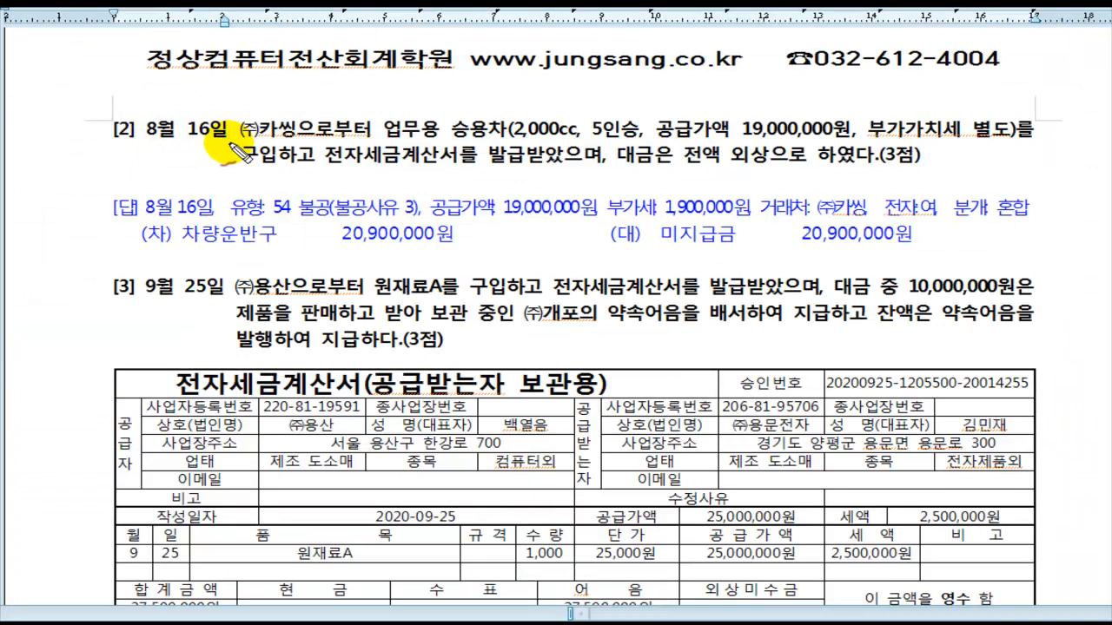
{"action": "left_click_drag", "start_coordinate": [385, 142], "coordinate": [581, 134]}
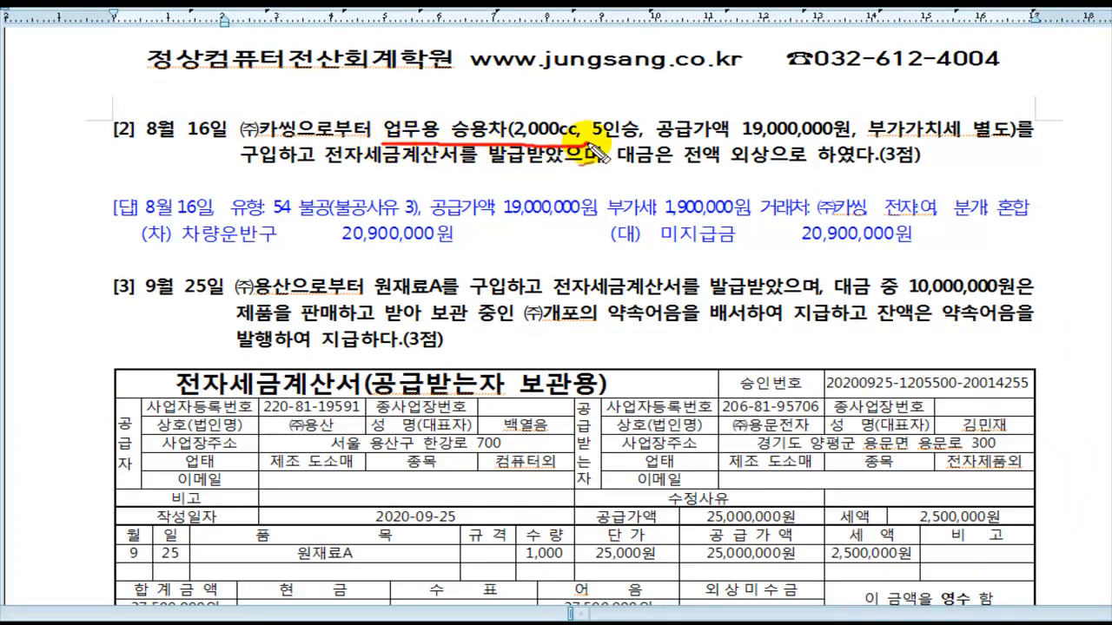
{"action": "left_click_drag", "start_coordinate": [477, 98], "coordinate": [514, 84]}
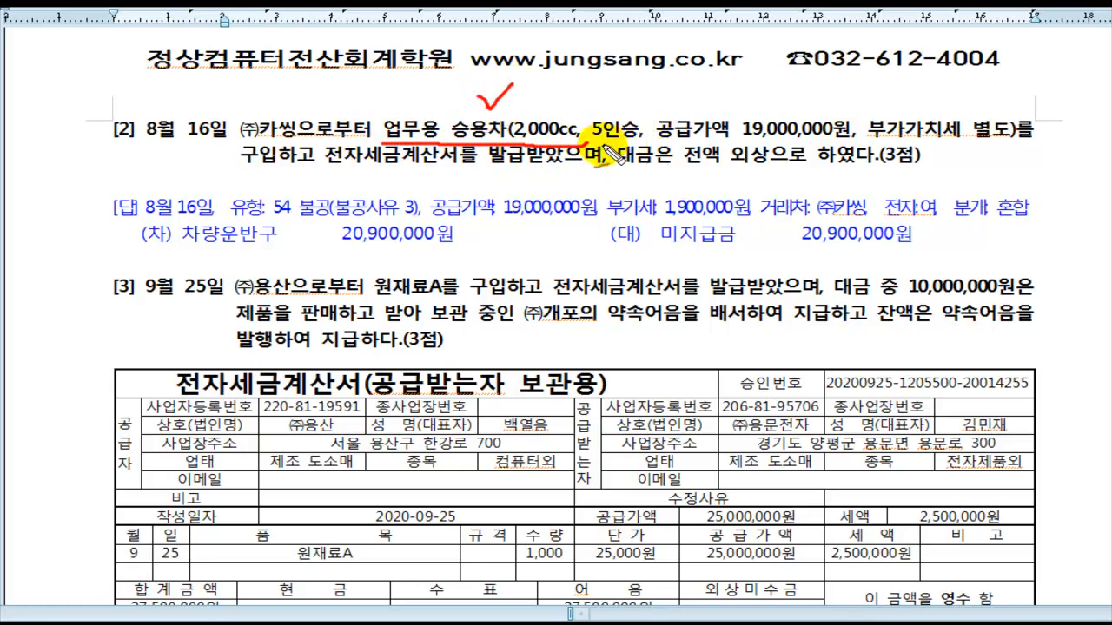
{"action": "left_click_drag", "start_coordinate": [655, 139], "coordinate": [1036, 135]}
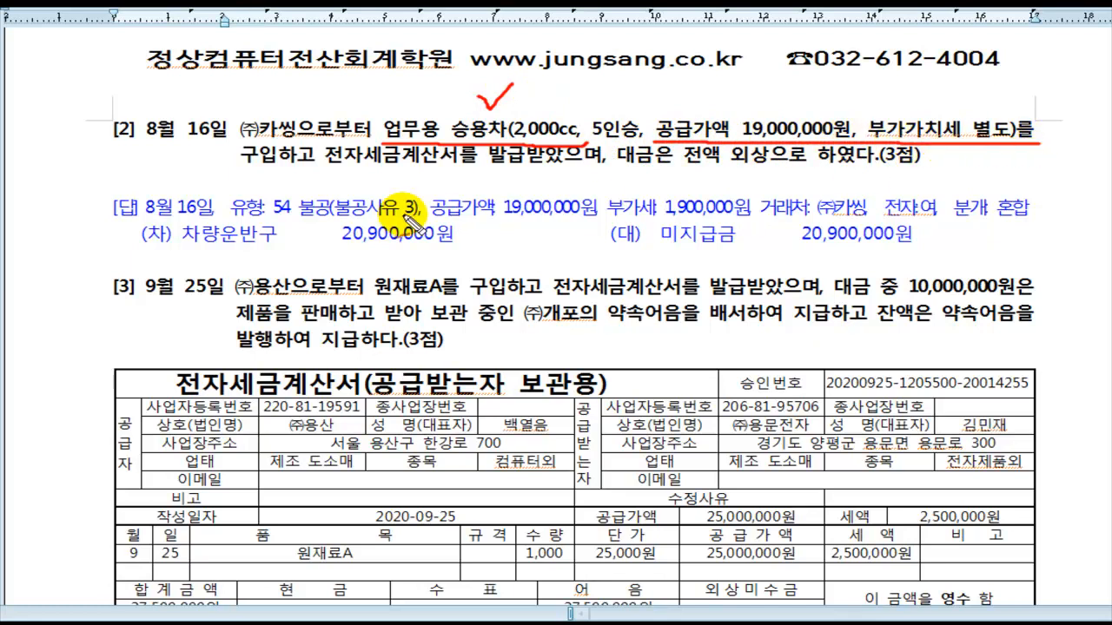
{"action": "mouse_move", "coordinate": [330, 179]}
{"action": "left_mouse_down"}
{"action": "mouse_move", "coordinate": [564, 169]}
{"action": "mouse_move", "coordinate": [606, 165]}
{"action": "mouse_move", "coordinate": [606, 155]}
{"action": "mouse_move", "coordinate": [871, 174]}
{"action": "mouse_move", "coordinate": [920, 165]}
{"action": "left_mouse_up"}
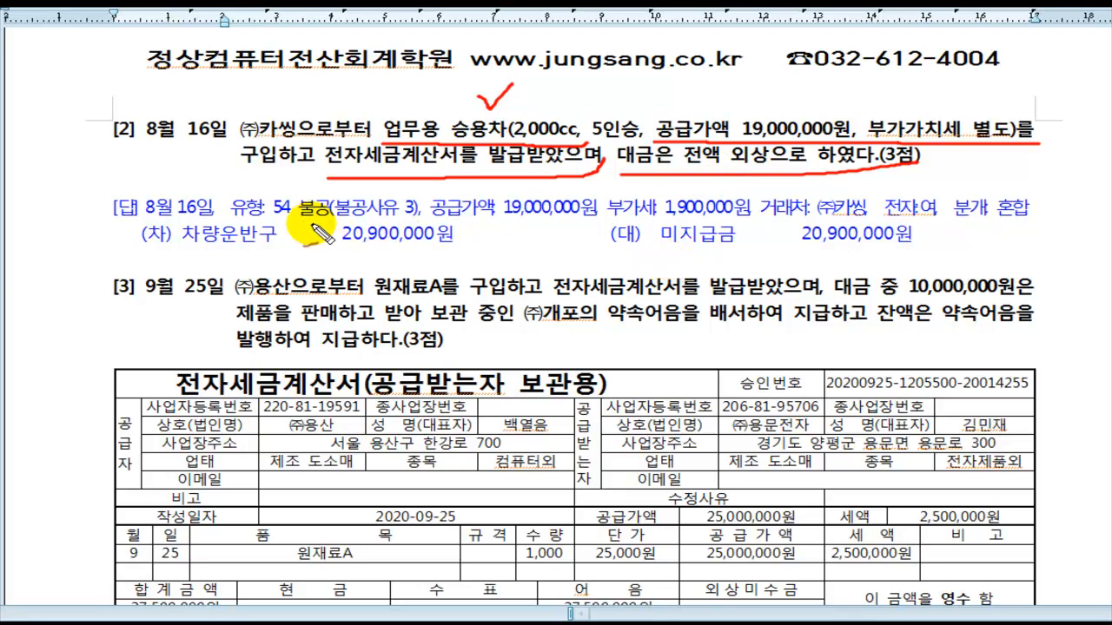
Step: Underline problem [2]'s 54 불공, 공급가액, 전자:여, 혼합, 차량운반구 and 미지급금 answers, tick before the 전자세금계산서 phrase, and clear the markings
{"action": "left_click_drag", "start_coordinate": [160, 221], "coordinate": [432, 221]}
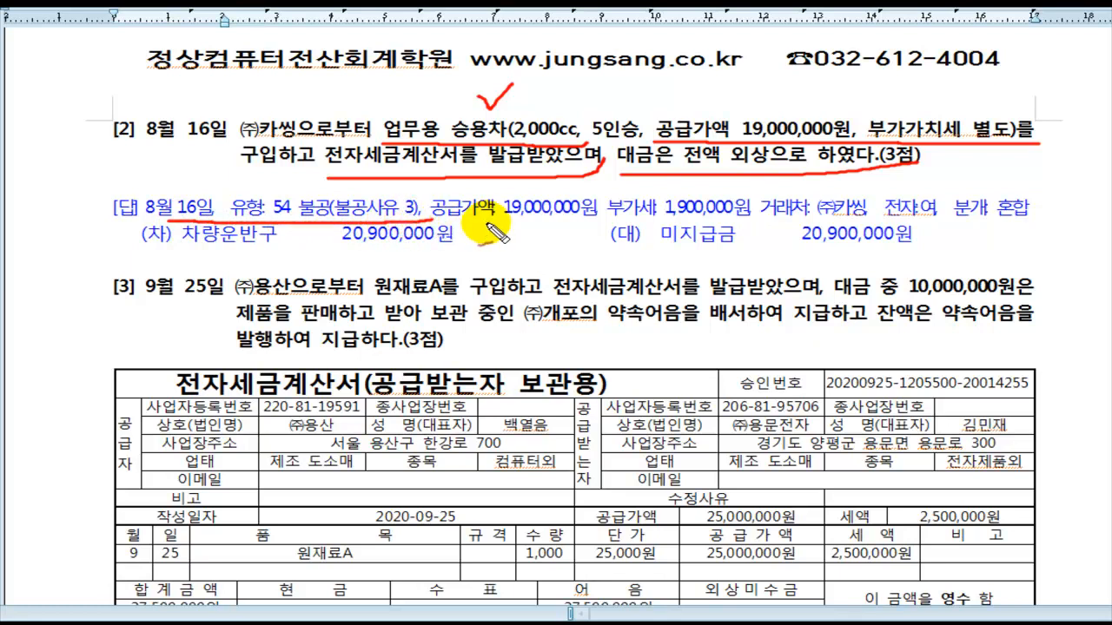
{"action": "left_click_drag", "start_coordinate": [434, 219], "coordinate": [599, 219]}
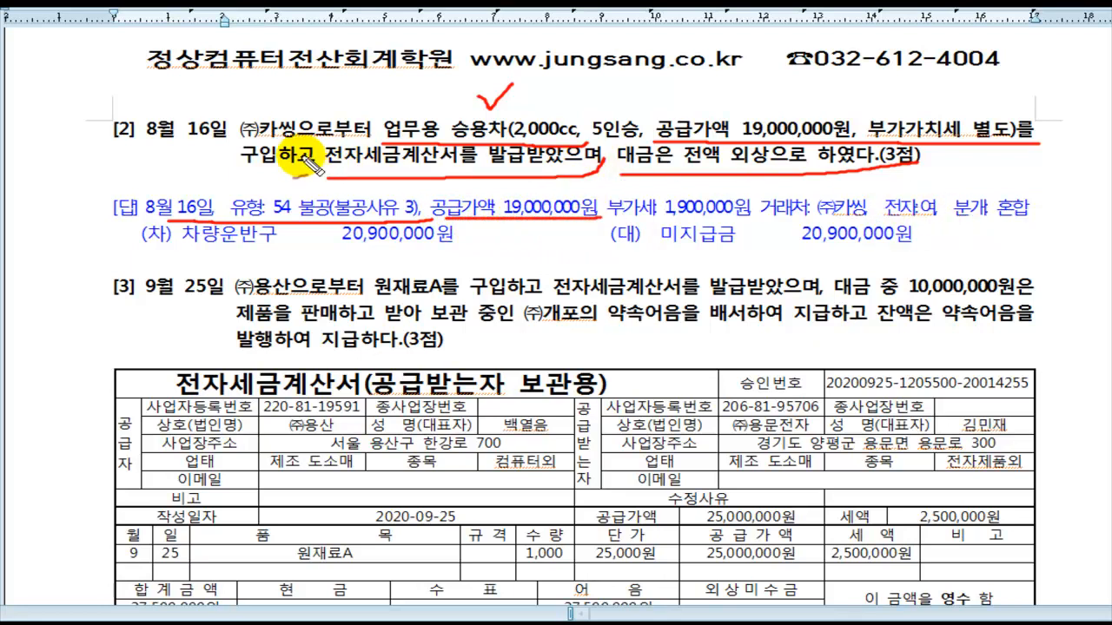
{"action": "left_click_drag", "start_coordinate": [296, 150], "coordinate": [337, 127]}
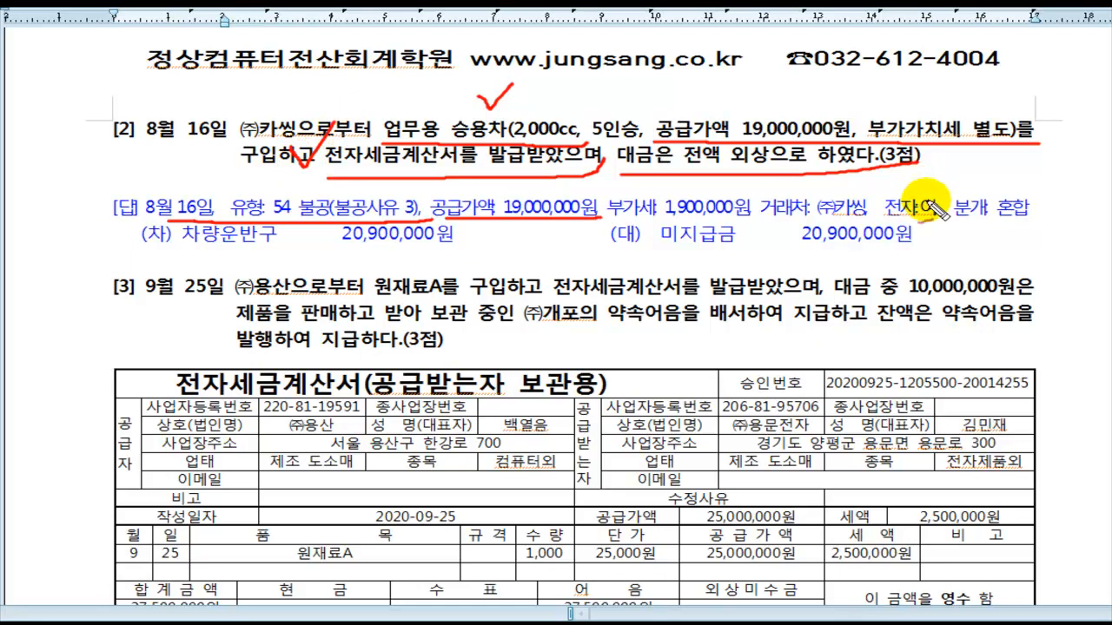
{"action": "left_click_drag", "start_coordinate": [879, 221], "coordinate": [943, 224]}
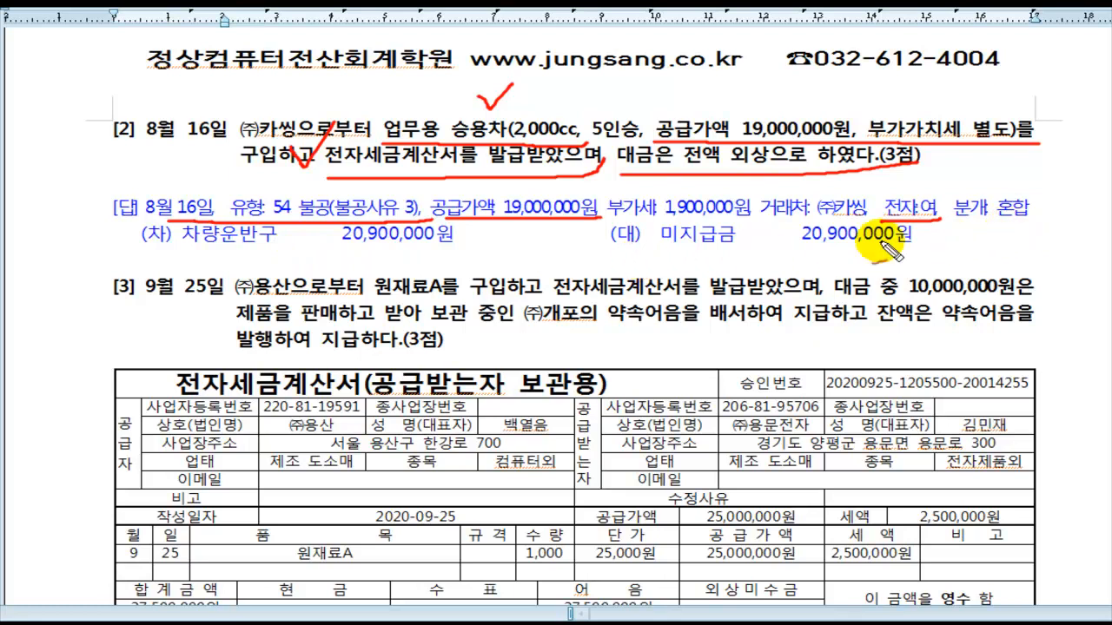
{"action": "left_click_drag", "start_coordinate": [956, 224], "coordinate": [1060, 220]}
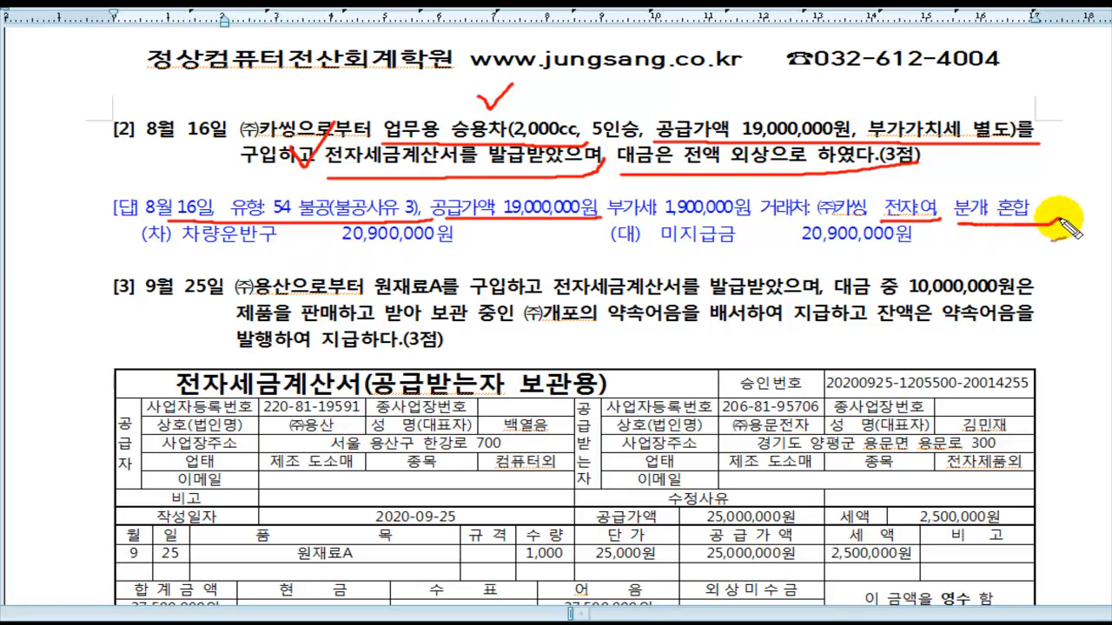
{"action": "left_click_drag", "start_coordinate": [145, 255], "coordinate": [482, 243]}
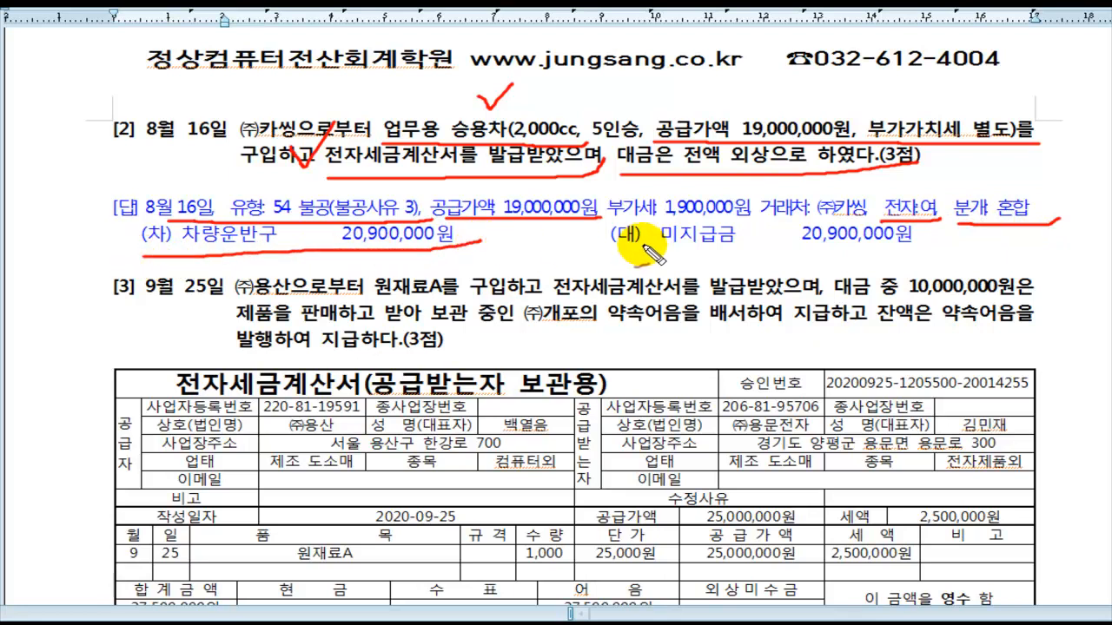
{"action": "left_click_drag", "start_coordinate": [634, 248], "coordinate": [934, 250]}
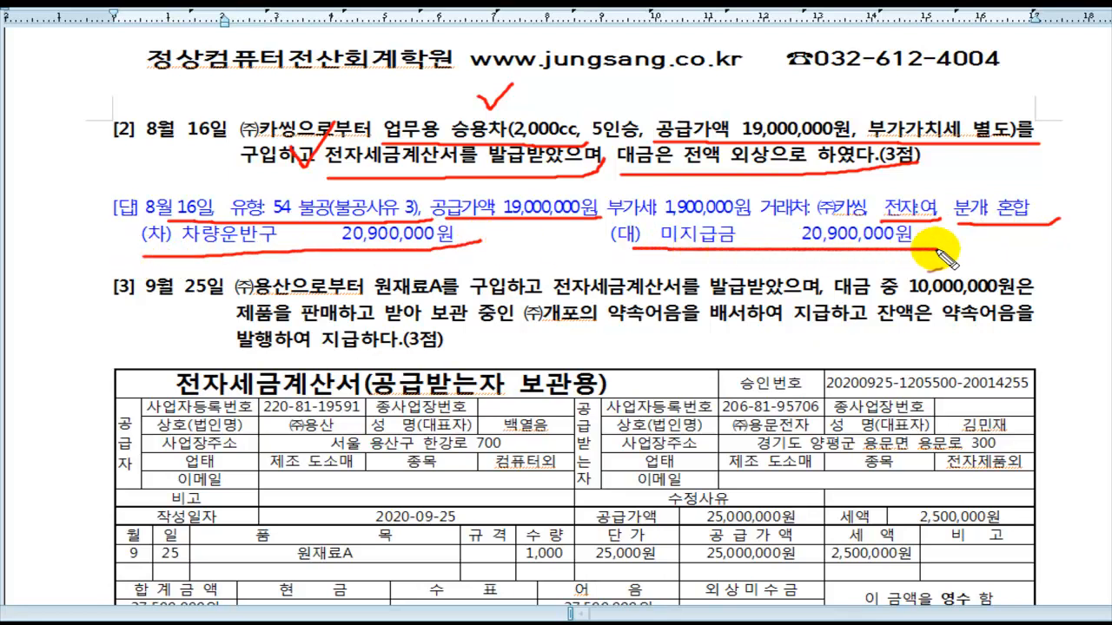
{"action": "key", "text": "Escape"}
Step: Switch to the voucher entry program and start an August 16 entry with type 54 불공
{"action": "key", "text": "alt+Tab"}
{"action": "left_click", "coordinate": [176, 108]}
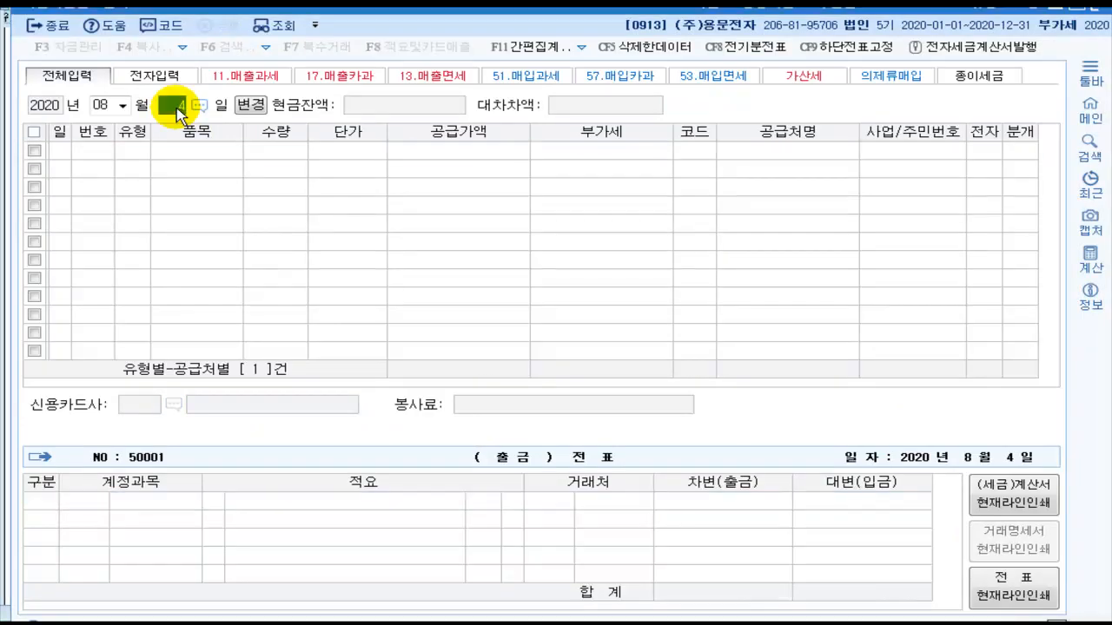
{"action": "type", "text": "16"}
{"action": "key", "text": "Return"}
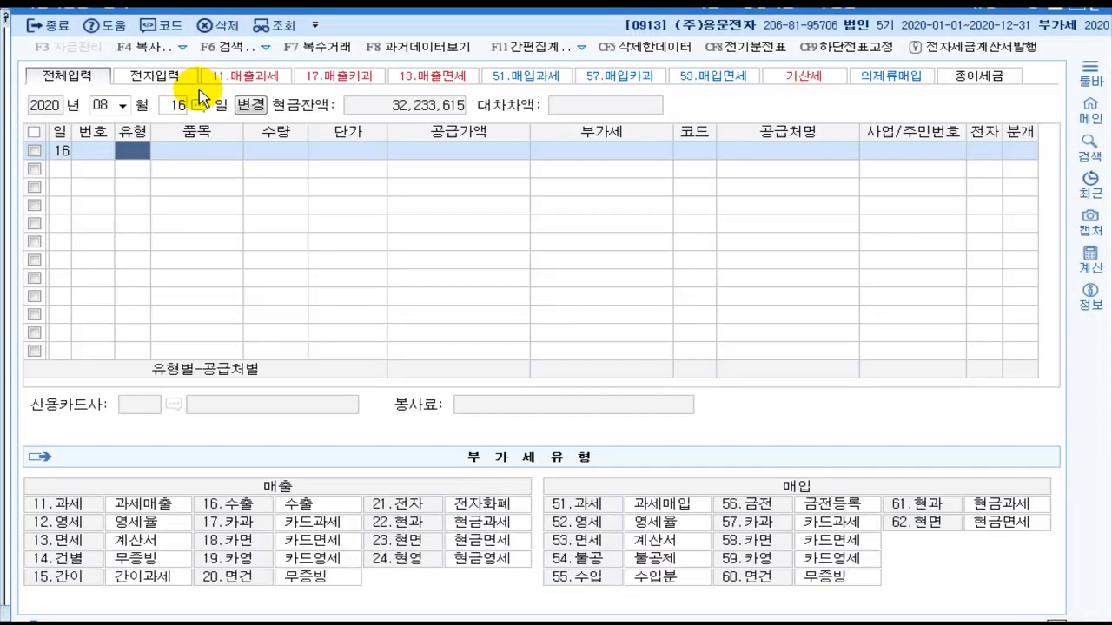
{"action": "type", "text": "54"}
{"action": "key", "text": "Return"}
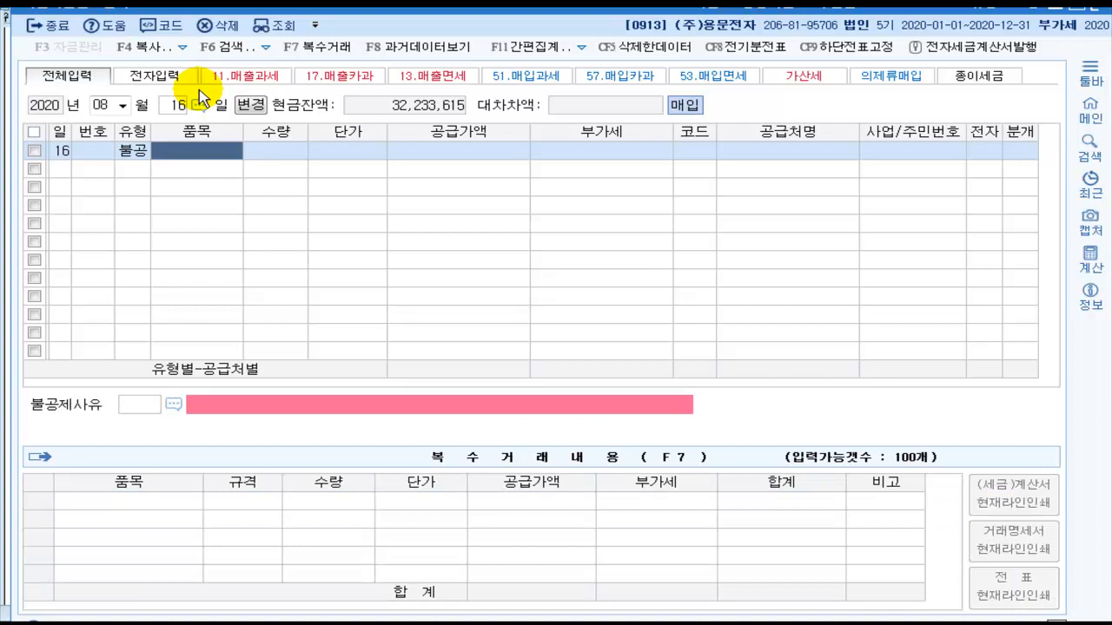
Step: Enter 승용차 as the item and 19,000,000 as the 공급가액, accepting the calculated 부가세
{"action": "type", "text": "음"}
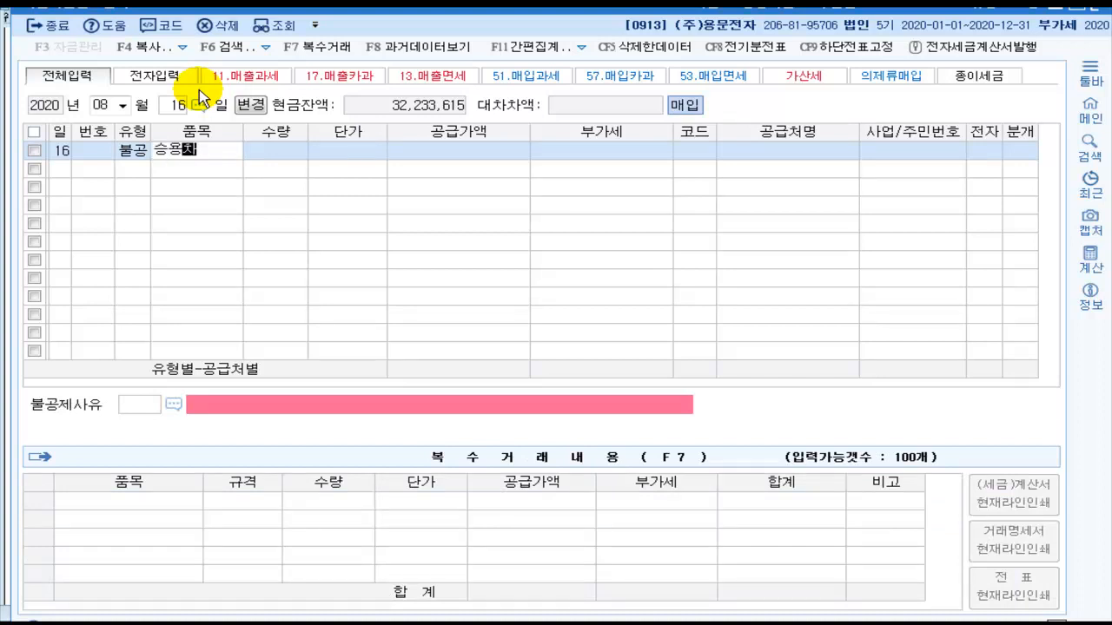
{"action": "type", "text": "용차"}
{"action": "key", "text": "Return"}
{"action": "key", "text": "Return"}
{"action": "key", "text": "Return"}
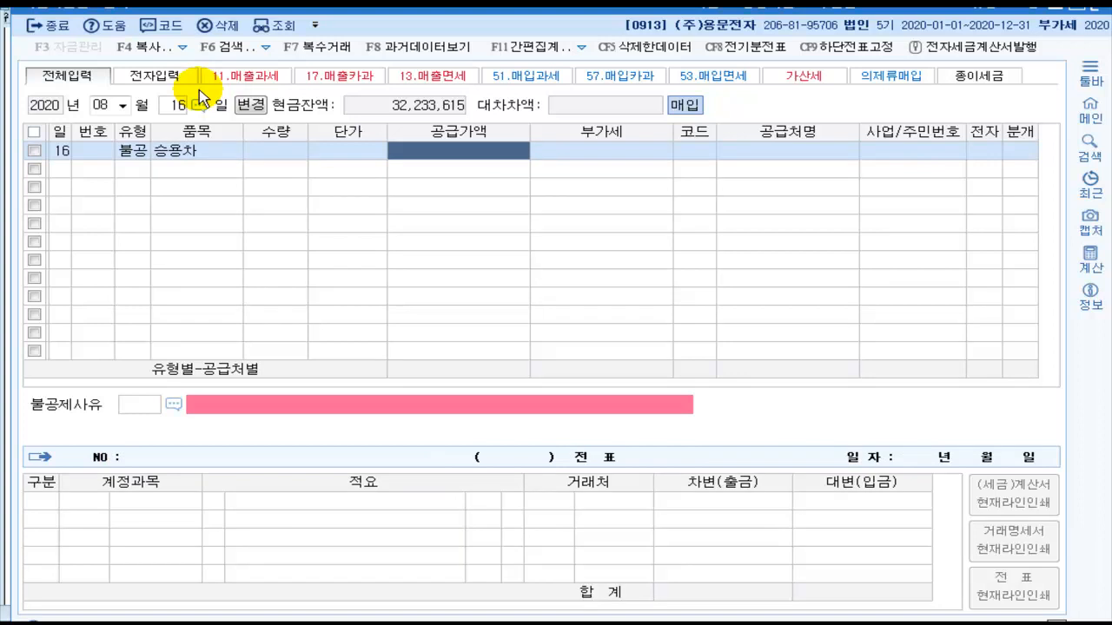
{"action": "type", "text": "19000000"}
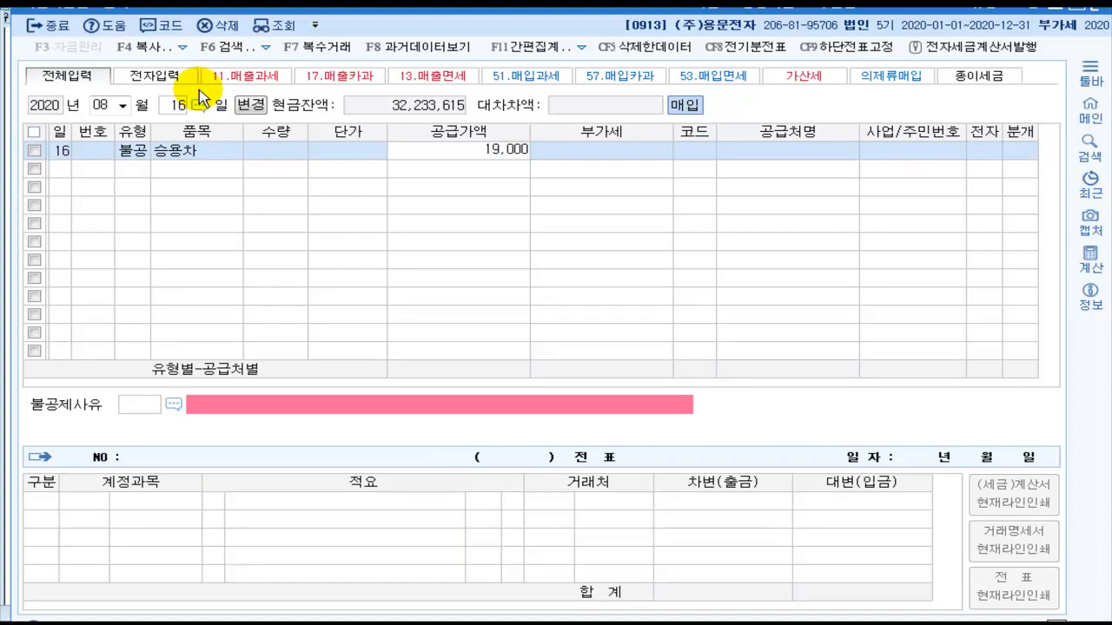
{"action": "key", "text": "Return"}
{"action": "key", "text": "Return"}
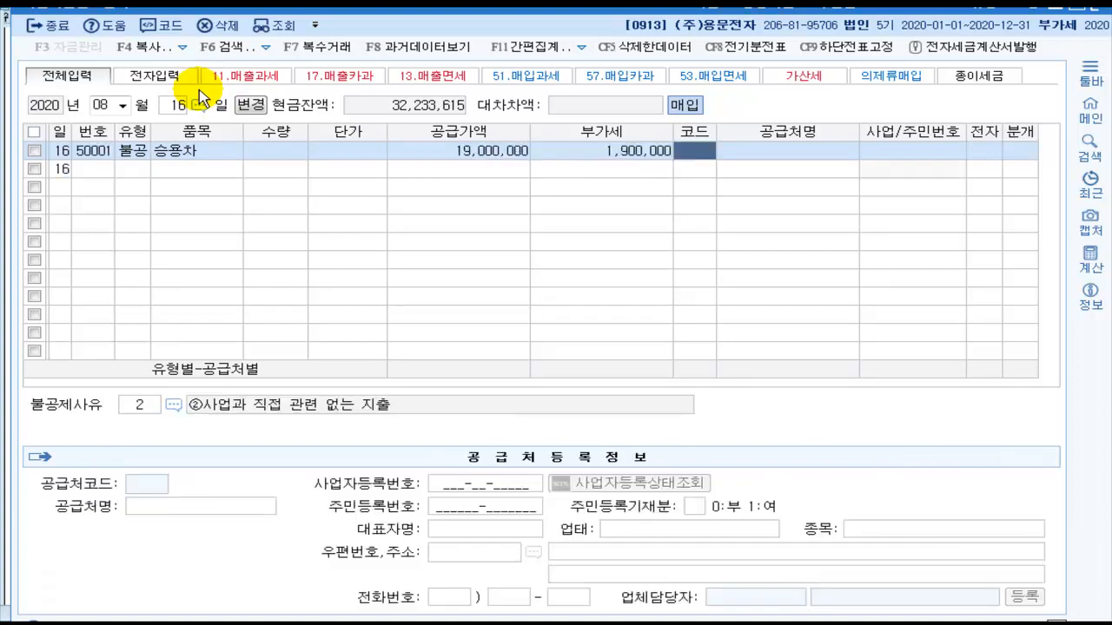
Step: Find the supplier by searching for 카, choose (주)카씽 and set the entry's 전자 status to 여
{"action": "key", "text": "Return"}
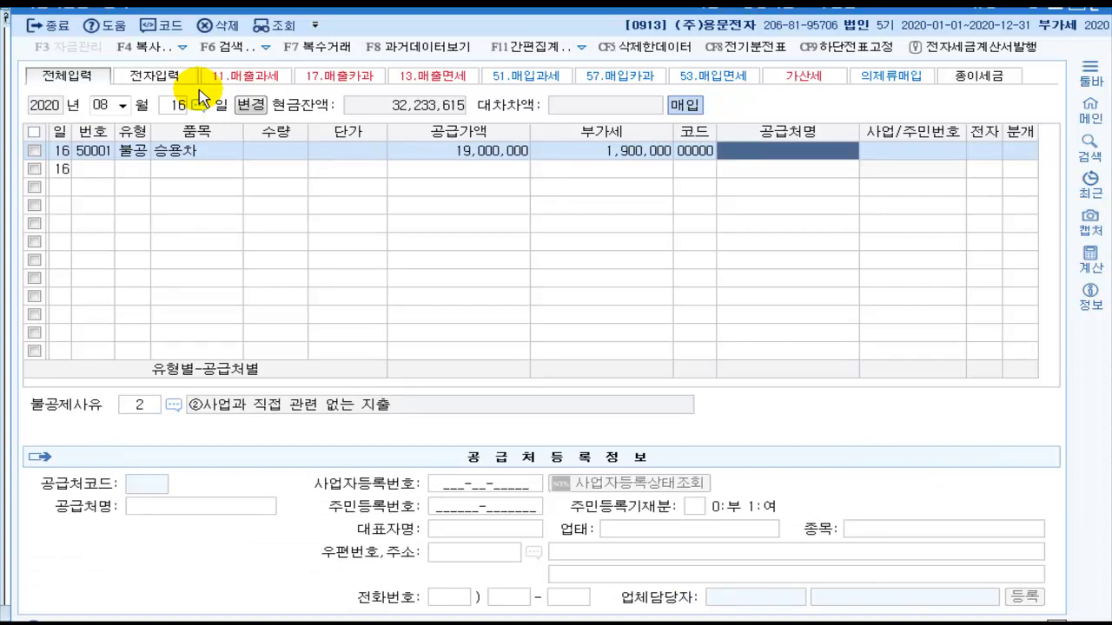
{"action": "type", "text": "카"}
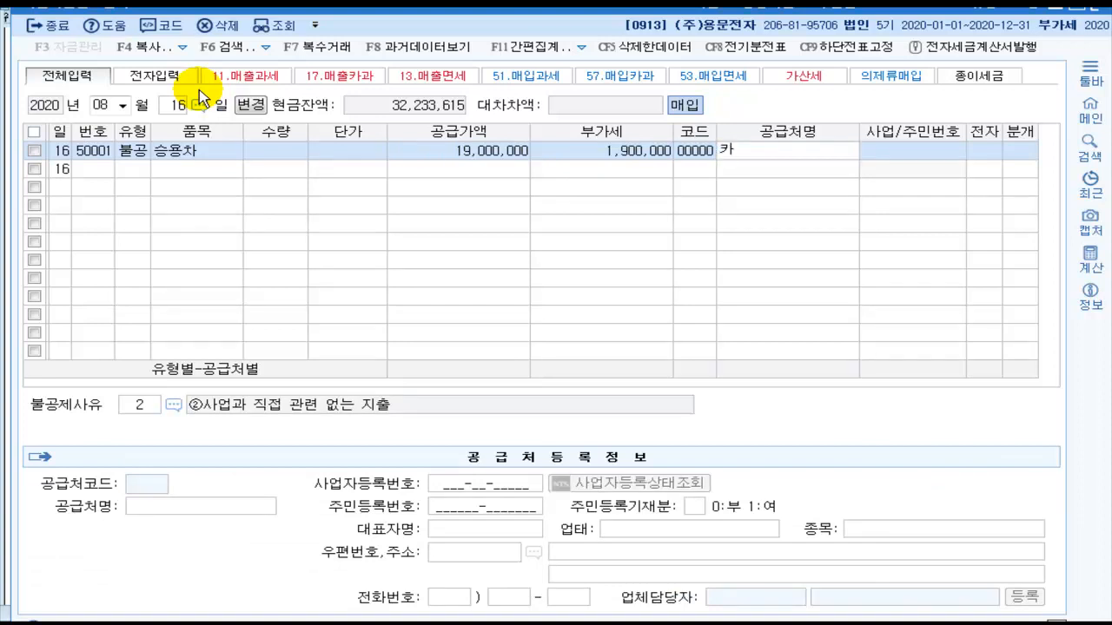
{"action": "key", "text": "Return"}
{"action": "key", "text": "Down"}
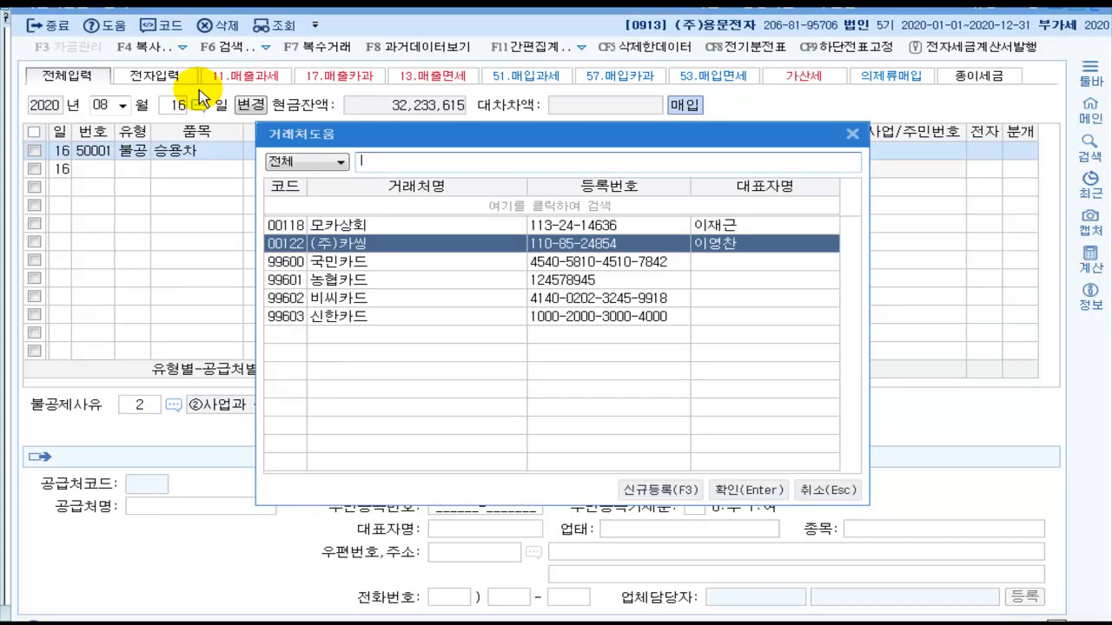
{"action": "key", "text": "Return"}
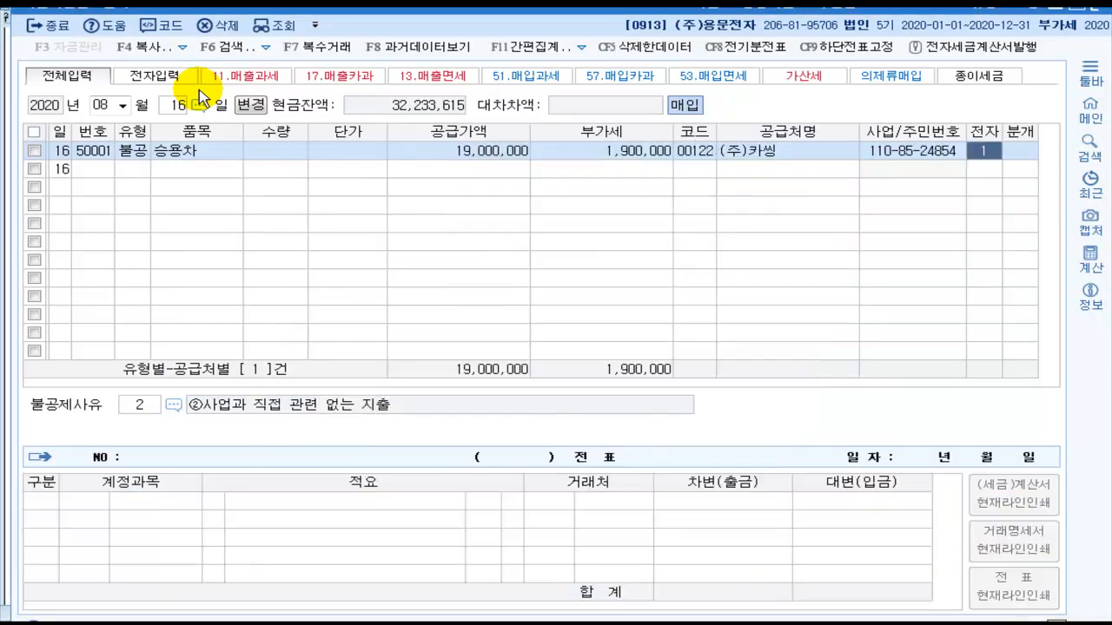
{"action": "key", "text": "Return"}
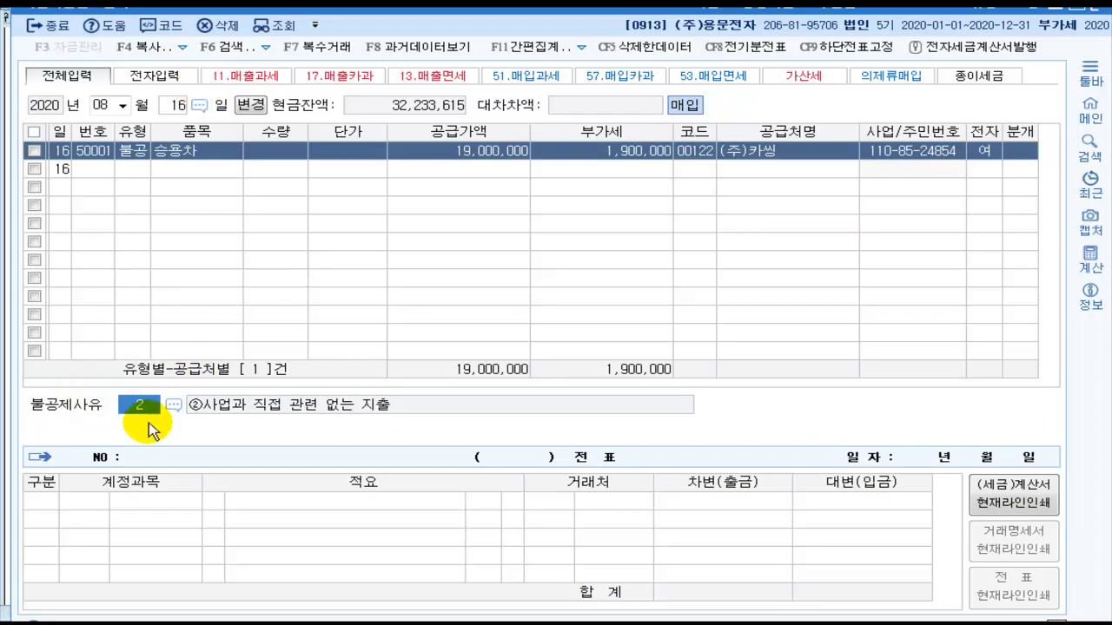
Step: Set the 불공제사유 to ③비영업용 소형승용자동차 구입·유지 및 임차 and the 분개 type to 혼합
{"action": "left_click", "coordinate": [174, 406]}
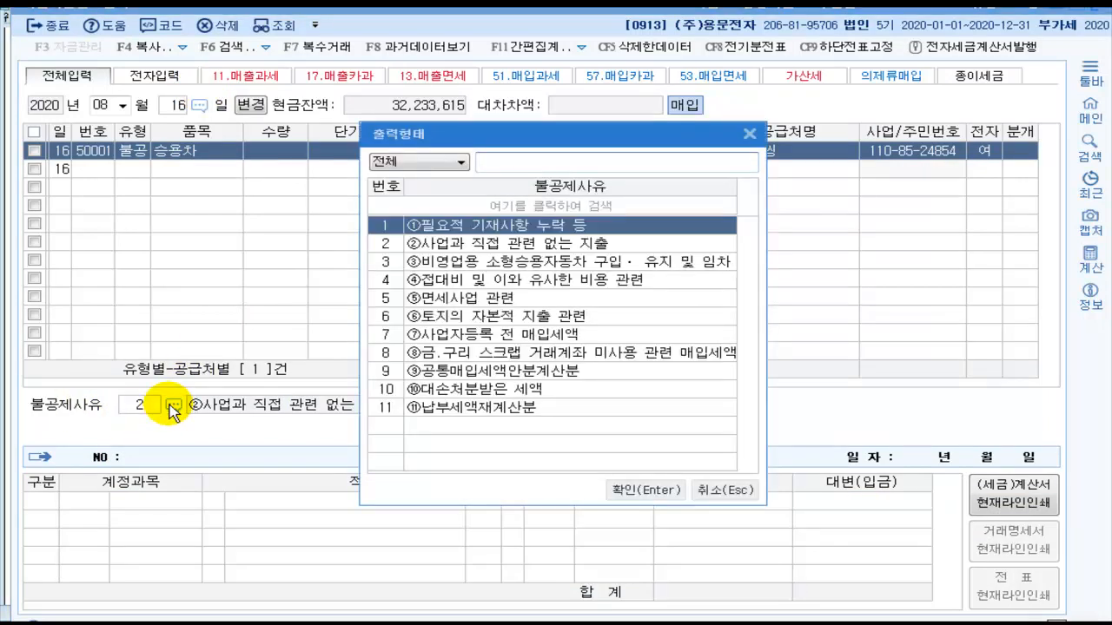
{"action": "left_click", "coordinate": [432, 265]}
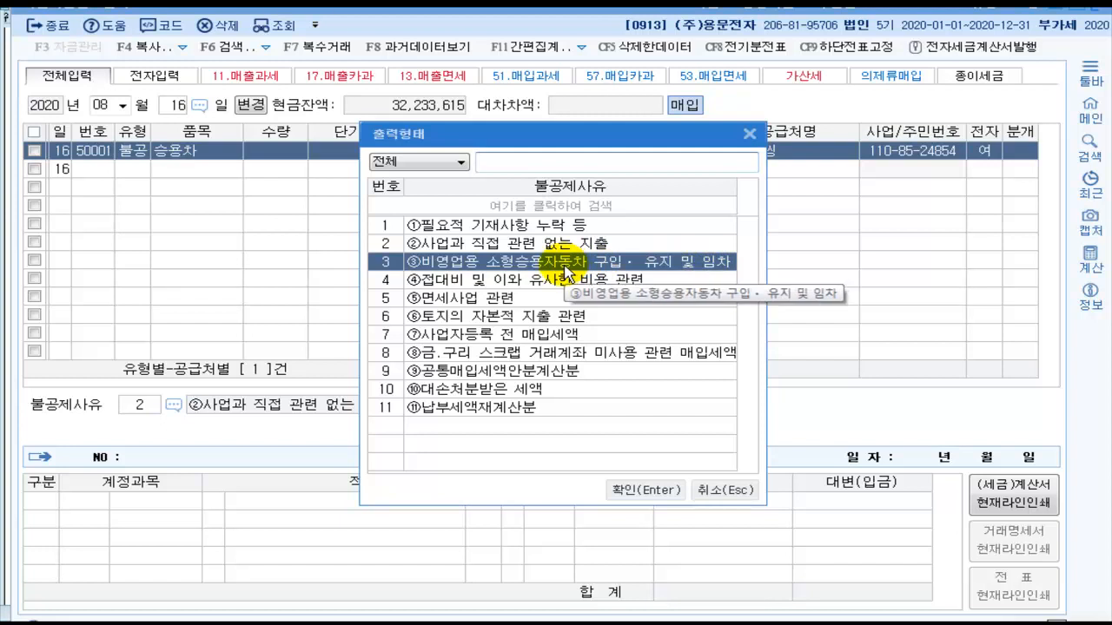
{"action": "left_click", "coordinate": [647, 490]}
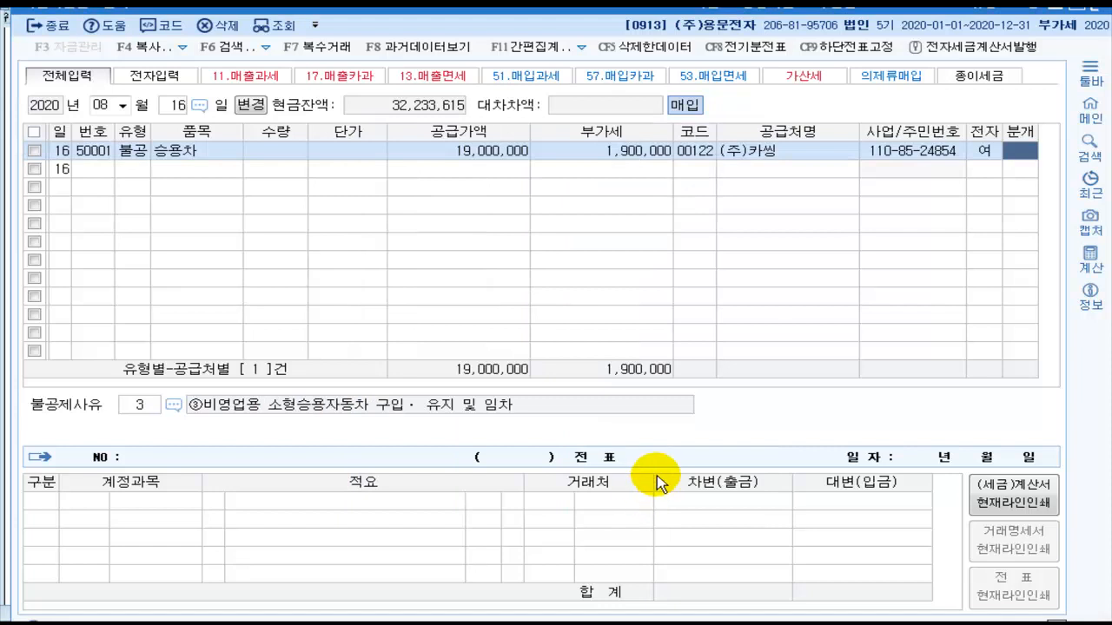
{"action": "key", "text": "3"}
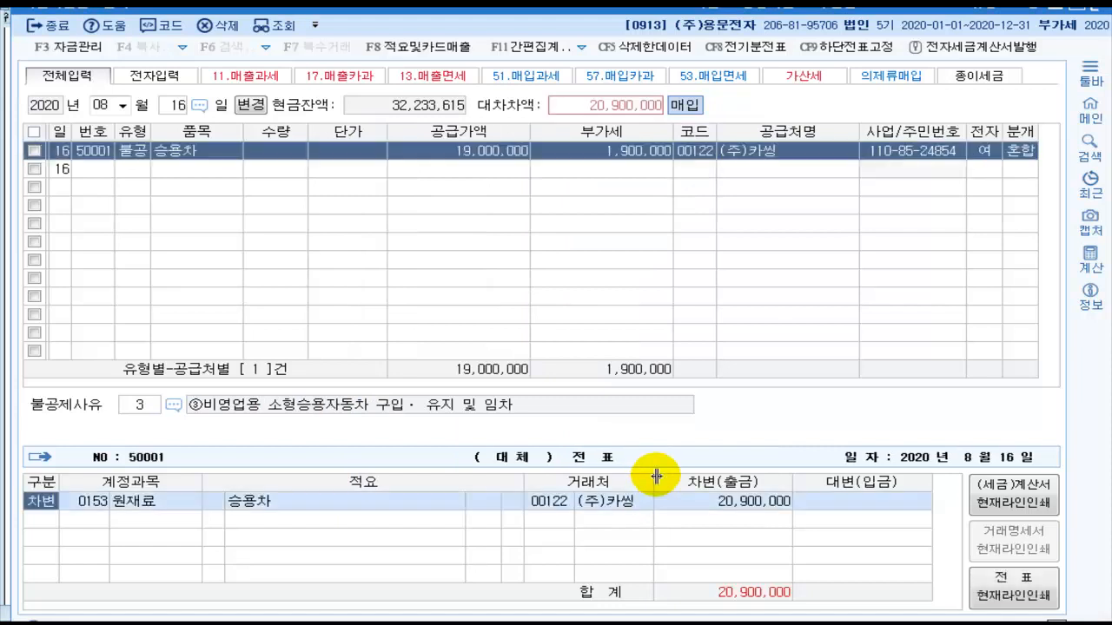
Step: Change the voucher's debit account from 원재료 to 차량운반구 by searching the accounts for 차량
{"action": "key", "text": "Return"}
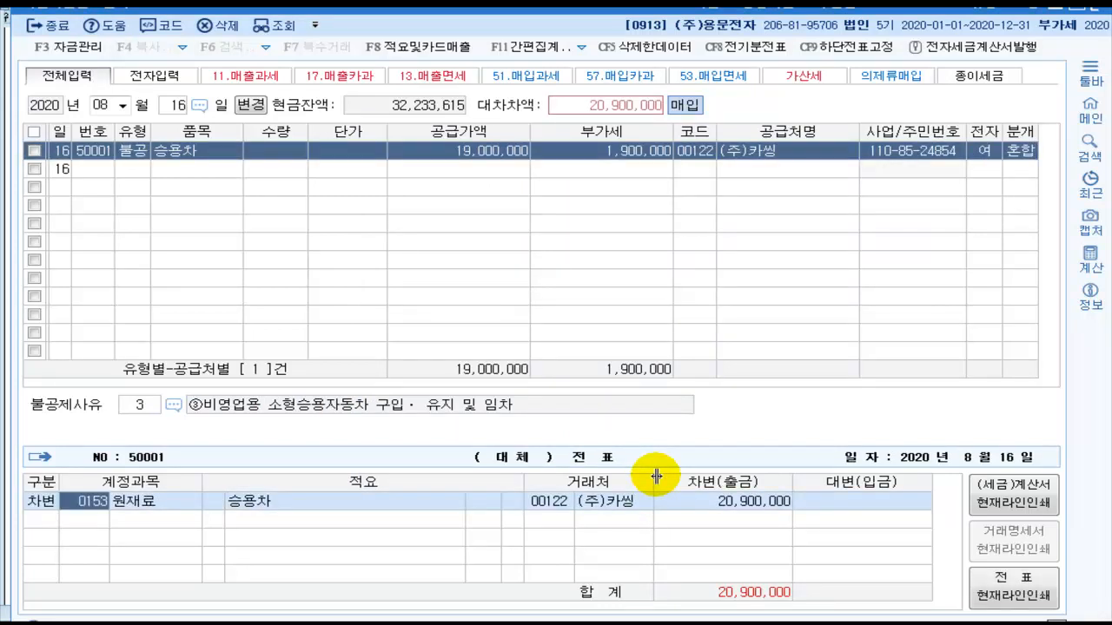
{"action": "type", "text": "차량"}
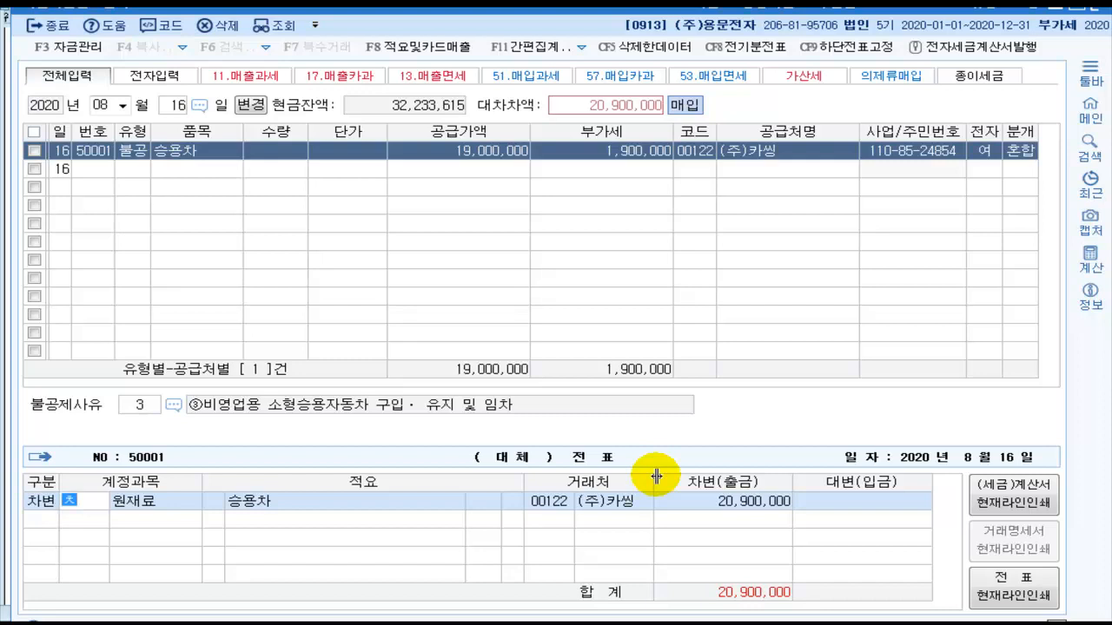
{"action": "key", "text": "Return"}
{"action": "left_click", "coordinate": [658, 484]}
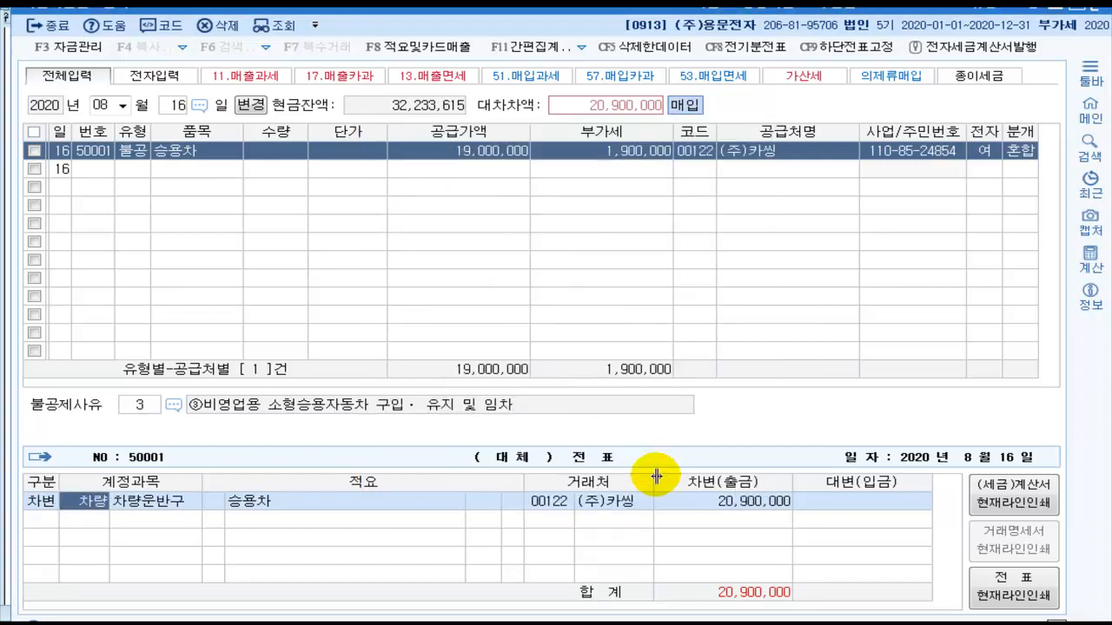
{"action": "key", "text": "Return"}
Step: Add a credit line to the voucher with account 0253 미지급금 for 20,900,000 with (주)카씽
{"action": "type", "text": "4"}
{"action": "key", "text": "Return"}
{"action": "type", "text": "미지"}
{"action": "key", "text": "Return"}
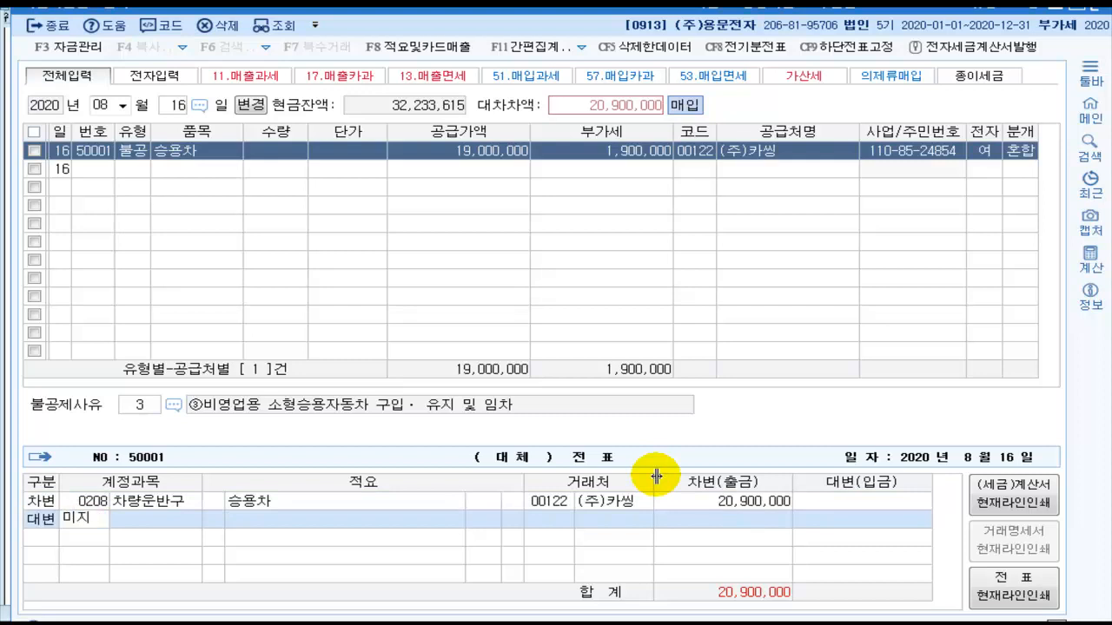
{"action": "left_click", "coordinate": [658, 484]}
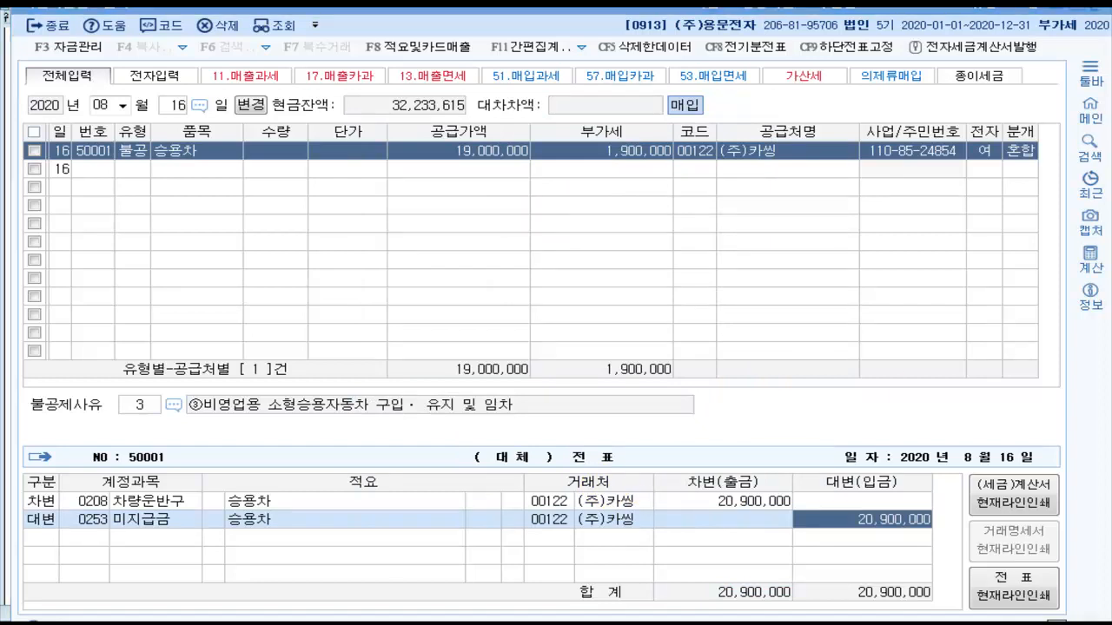
Step: Switch to the exam document; in problem [3], underline the 원재료A, 전자세금계산서 and both 약속어음 phrases in red and tick above 전자세금계산서
{"action": "key", "text": "alt+Tab"}
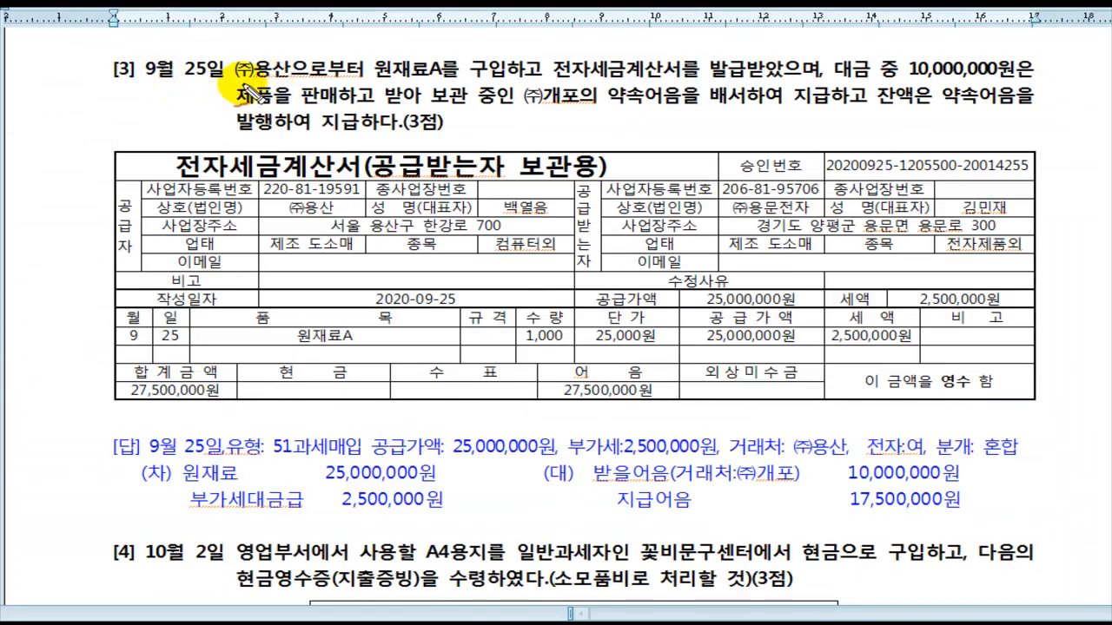
{"action": "left_click_drag", "start_coordinate": [377, 84], "coordinate": [825, 87]}
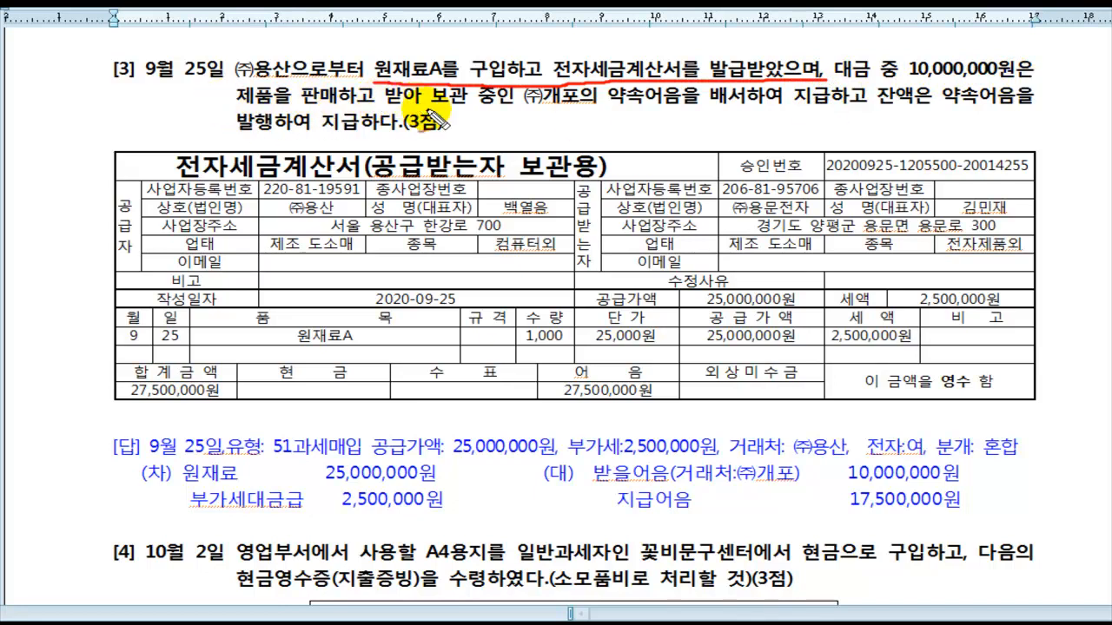
{"action": "left_click_drag", "start_coordinate": [432, 109], "coordinate": [1038, 102]}
{"action": "left_click_drag", "start_coordinate": [222, 137], "coordinate": [461, 137]}
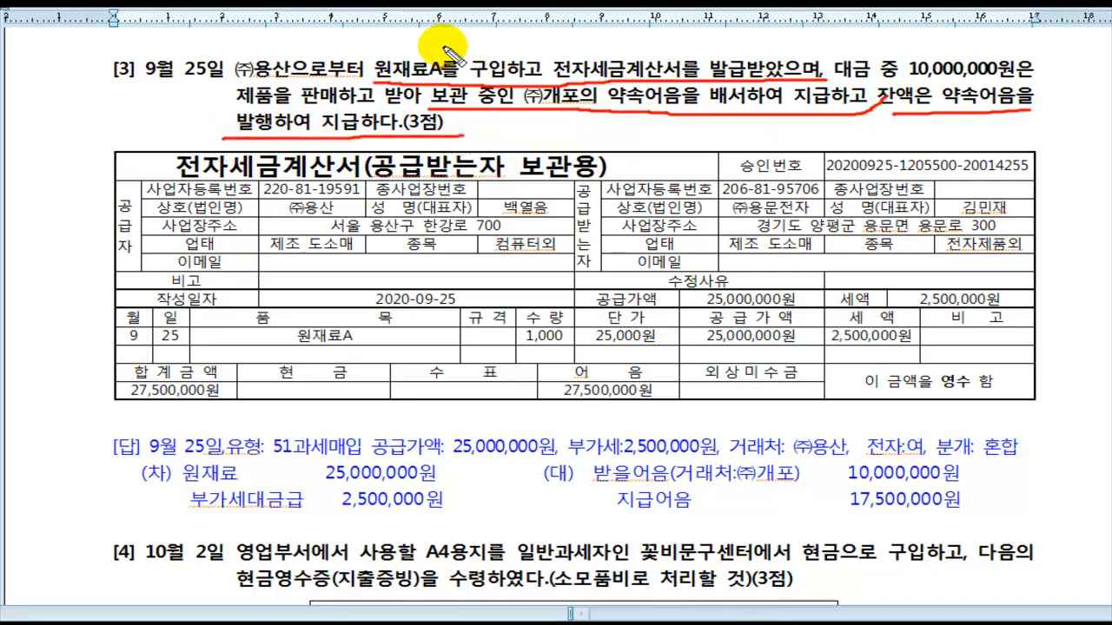
{"action": "mouse_move", "coordinate": [620, 36]}
{"action": "left_mouse_down"}
{"action": "mouse_move", "coordinate": [629, 58]}
{"action": "mouse_move", "coordinate": [654, 19]}
{"action": "left_mouse_up"}
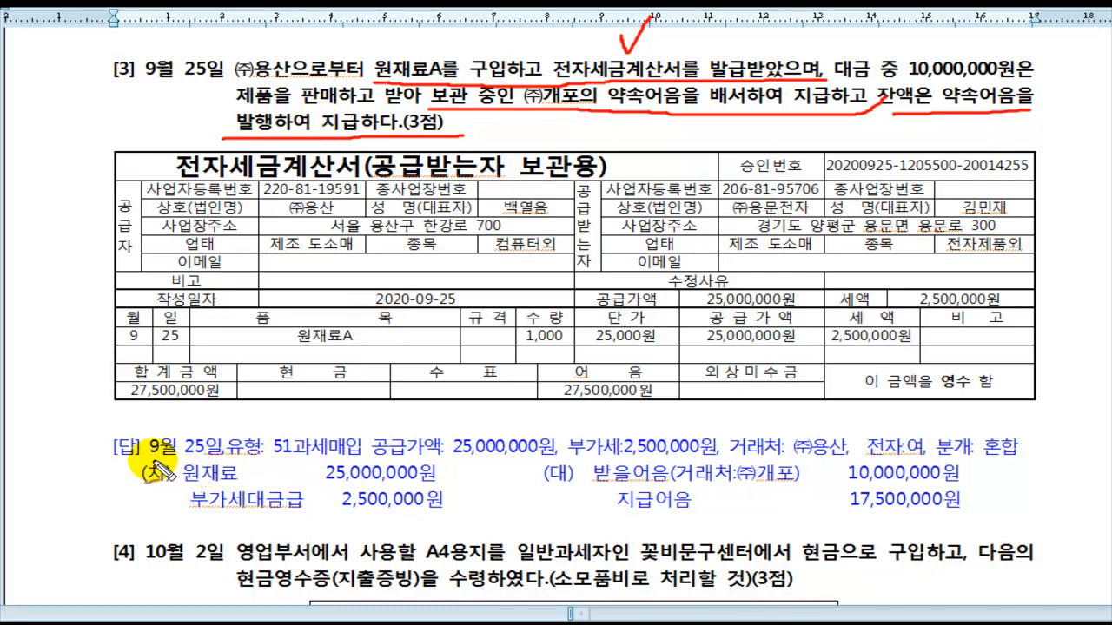
Step: Underline problem [3]'s 51과세매입, amount, ㈜용산, 전자:여 and 혼합 answers, circle the 수량, underline the 단가, and tick the invoice title
{"action": "mouse_move", "coordinate": [150, 454]}
{"action": "left_mouse_down"}
{"action": "mouse_move", "coordinate": [343, 456]}
{"action": "mouse_move", "coordinate": [367, 441]}
{"action": "left_mouse_up"}
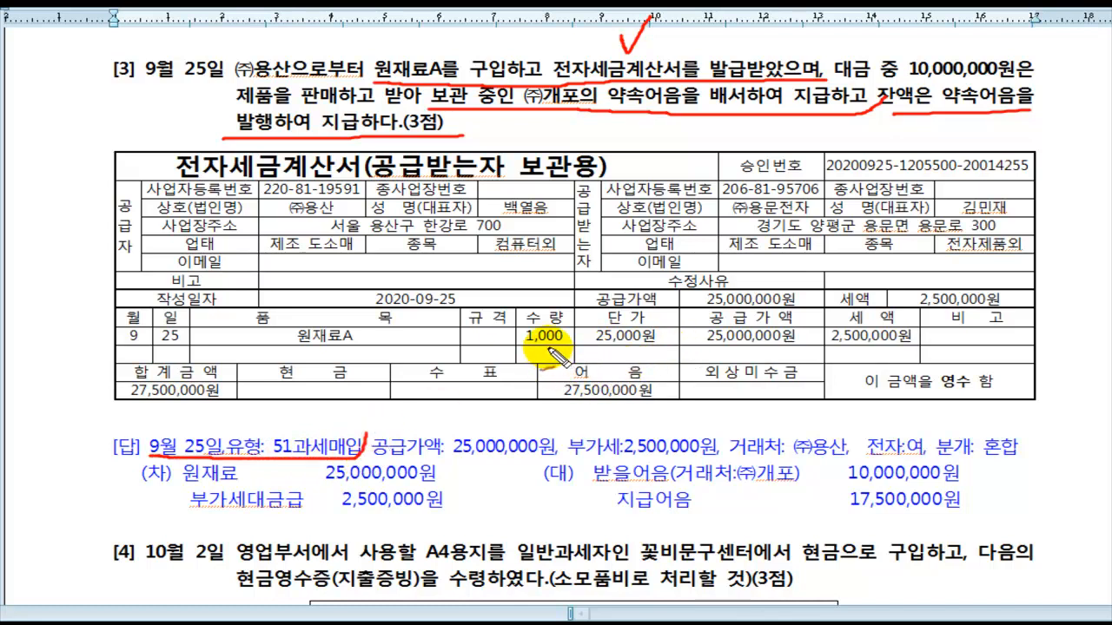
{"action": "mouse_move", "coordinate": [554, 320]}
{"action": "left_mouse_down"}
{"action": "mouse_move", "coordinate": [527, 332]}
{"action": "mouse_move", "coordinate": [657, 356]}
{"action": "left_mouse_up"}
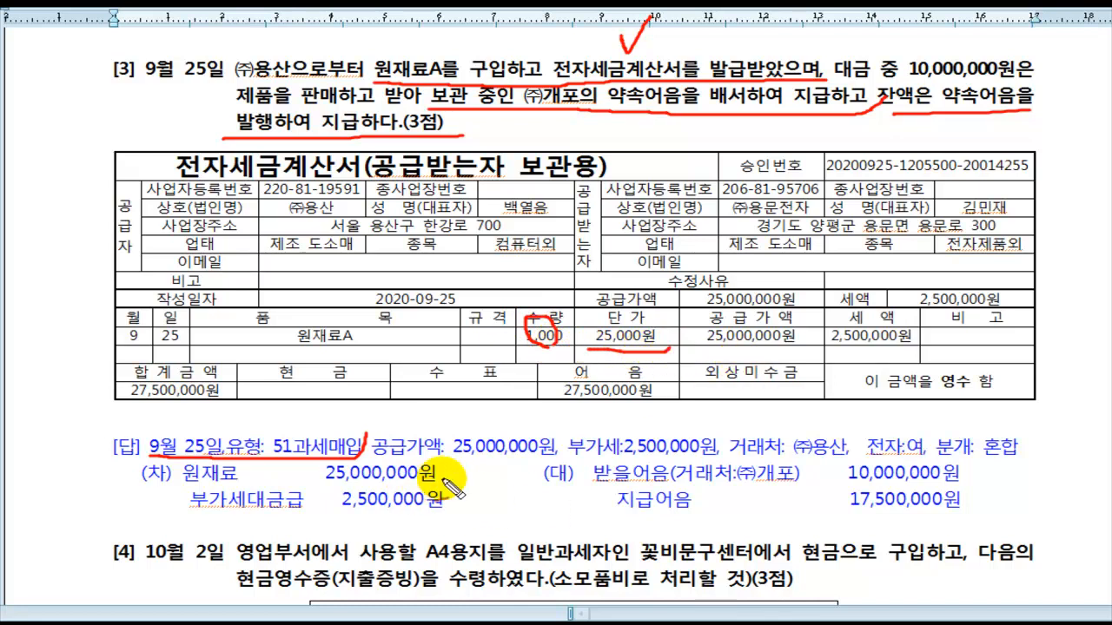
{"action": "left_click_drag", "start_coordinate": [432, 453], "coordinate": [847, 453]}
{"action": "mouse_move", "coordinate": [181, 130]}
{"action": "left_mouse_down"}
{"action": "mouse_move", "coordinate": [186, 152]}
{"action": "mouse_move", "coordinate": [222, 121]}
{"action": "left_mouse_up"}
{"action": "left_click_drag", "start_coordinate": [867, 461], "coordinate": [1024, 466]}
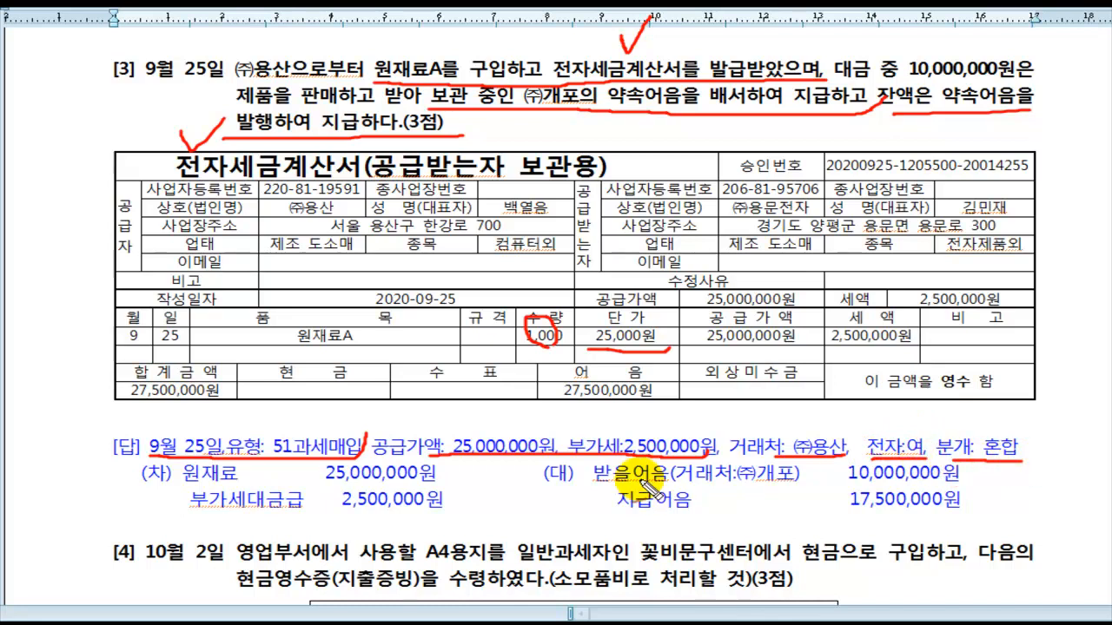
Step: Underline problem [3]'s credit answers, 받을어음 10,000,000원 and 지급어음 17,500,000원, in red
{"action": "left_click_drag", "start_coordinate": [594, 481], "coordinate": [970, 476]}
{"action": "left_click_drag", "start_coordinate": [613, 515], "coordinate": [965, 509]}
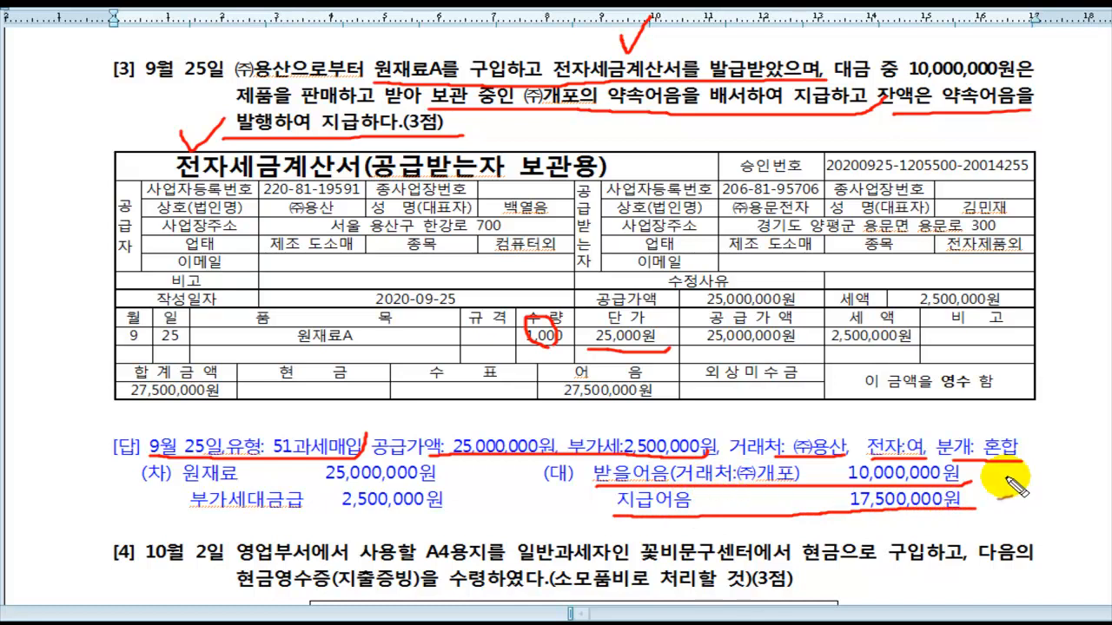
{"action": "mouse_move", "coordinate": [976, 474]}
{"action": "left_mouse_down"}
{"action": "mouse_move", "coordinate": [984, 482]}
{"action": "mouse_move", "coordinate": [999, 464]}
{"action": "left_mouse_up"}
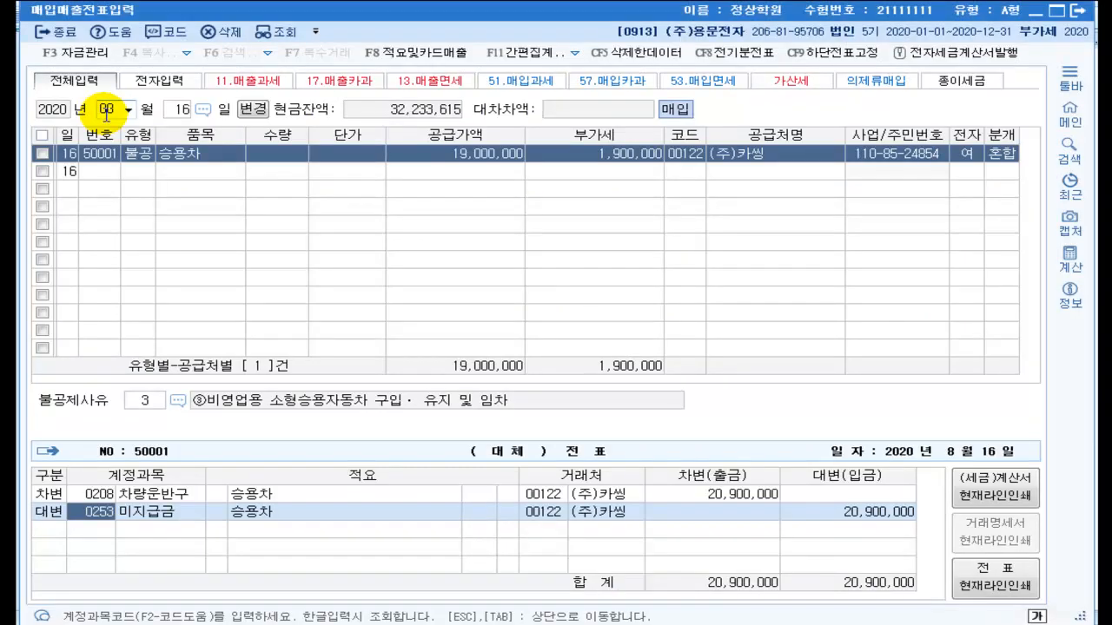
Step: Switch back to the voucher entry program and start a September 25 entry with type 51 과세
{"action": "left_click", "coordinate": [106, 110]}
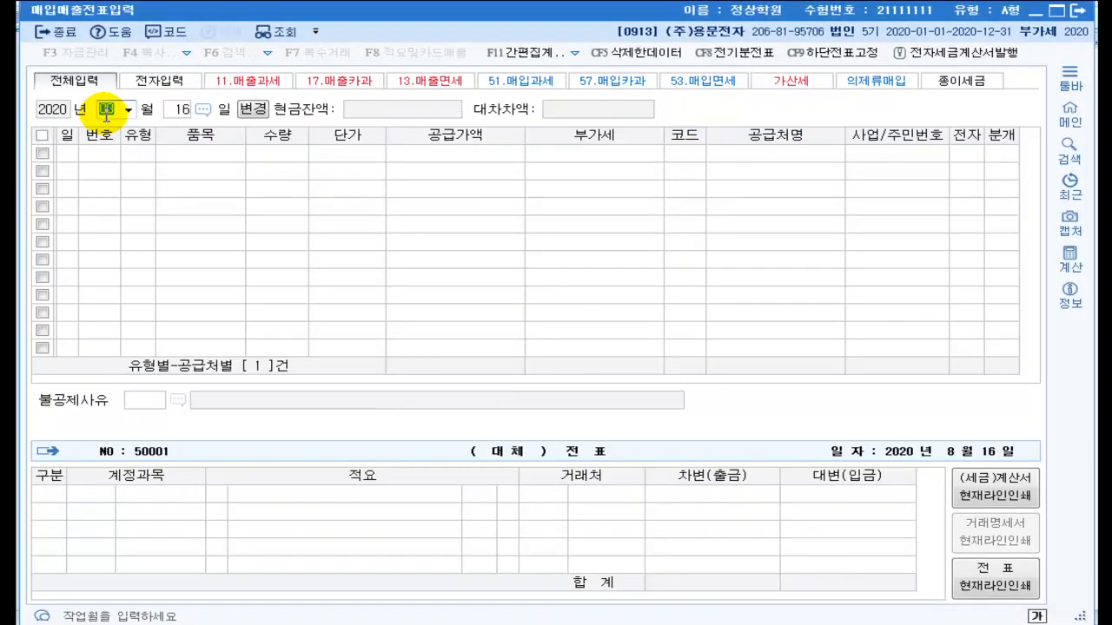
{"action": "key", "text": "Return"}
{"action": "type", "text": "25"}
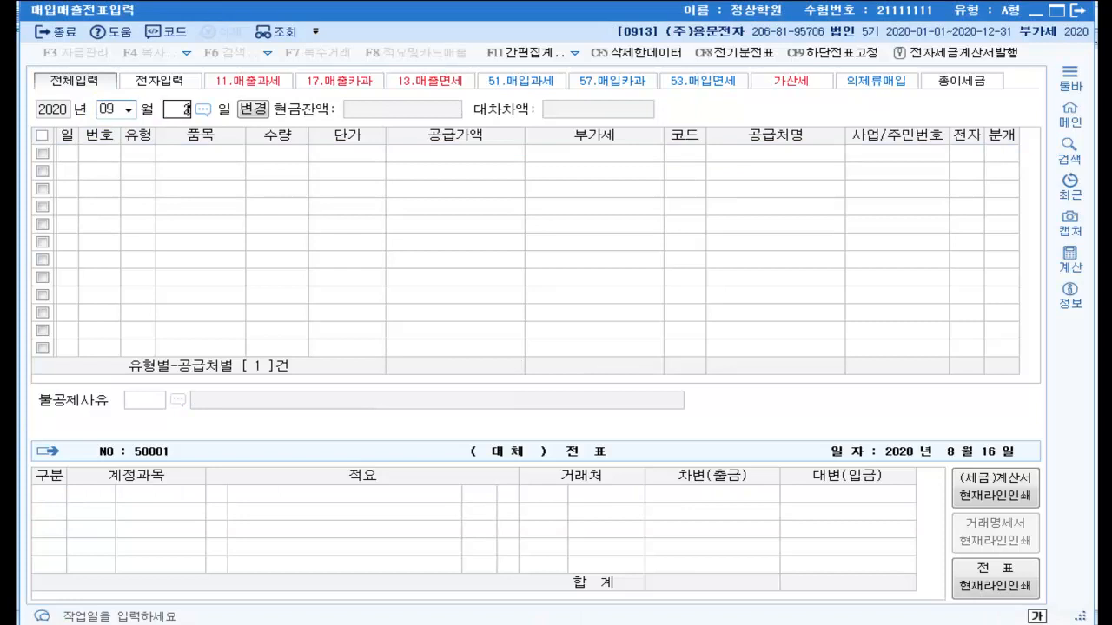
{"action": "key", "text": "Return"}
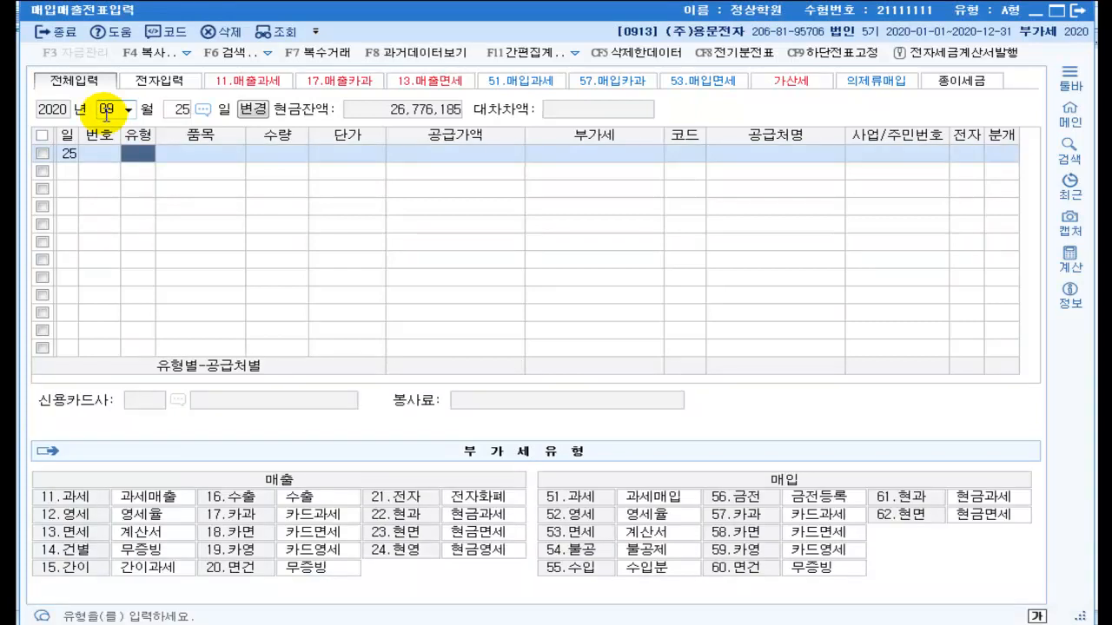
{"action": "type", "text": "11"}
{"action": "key", "text": "Return"}
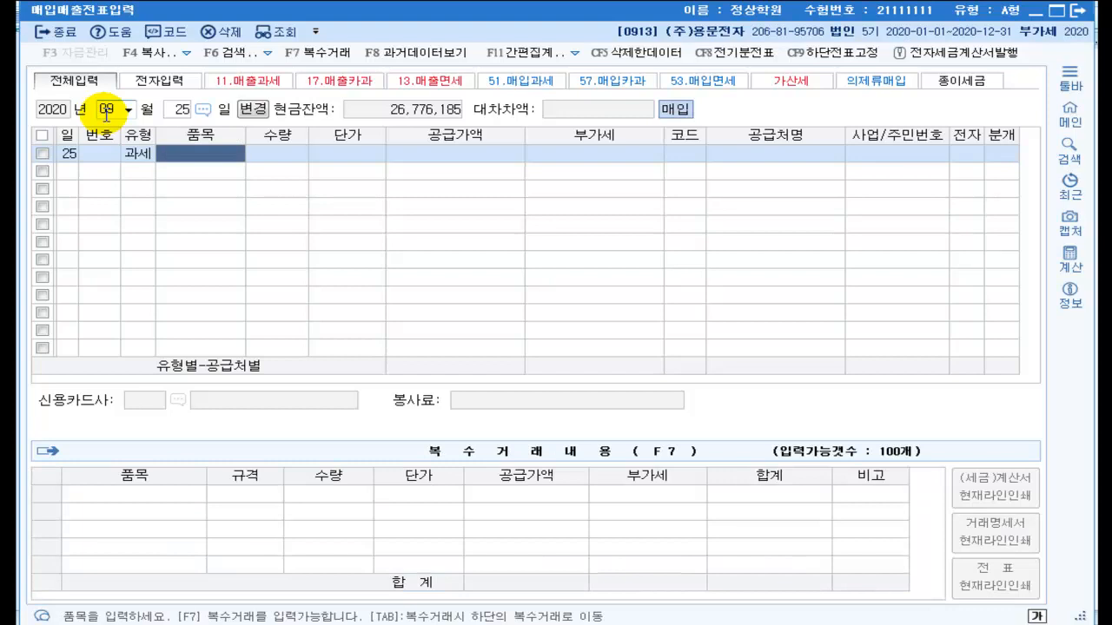
Step: Fill in the September 25 purchase line with item 원재료, quantity 1,000 and unit price 25,000, accepting the calculated supply amount
{"action": "type", "text": "원재료"}
{"action": "key", "text": "Return"}
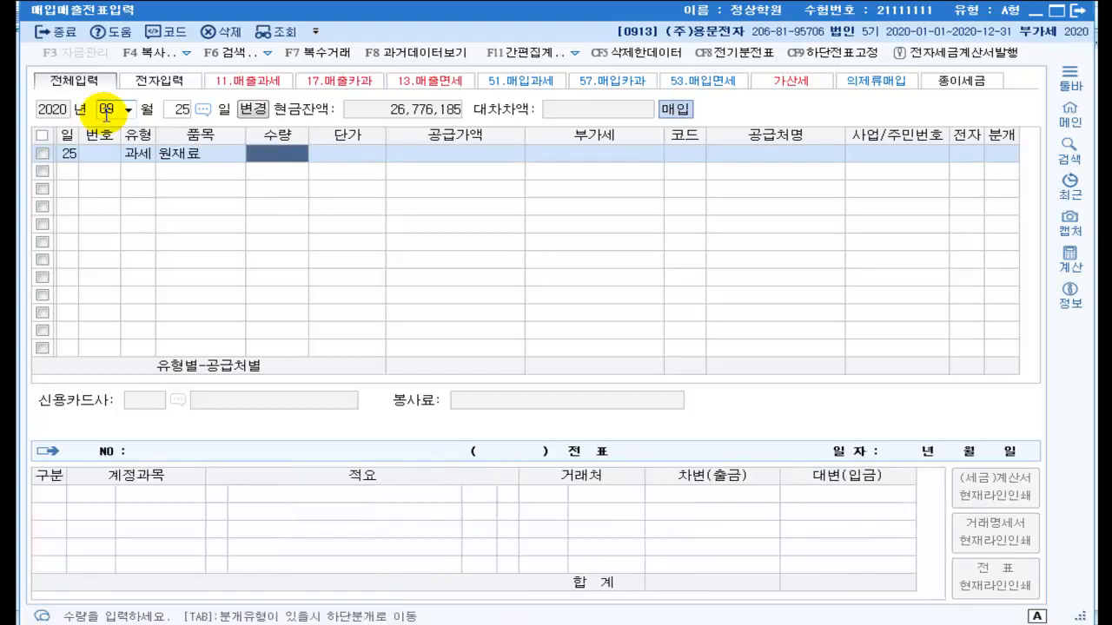
{"action": "type", "text": "1000"}
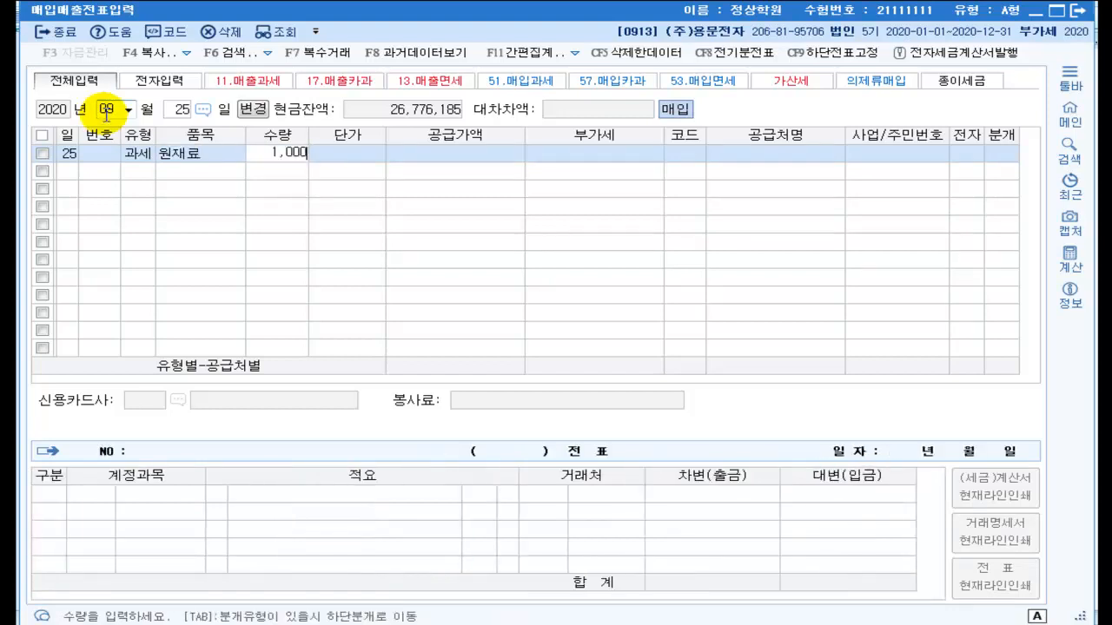
{"action": "key", "text": "Return"}
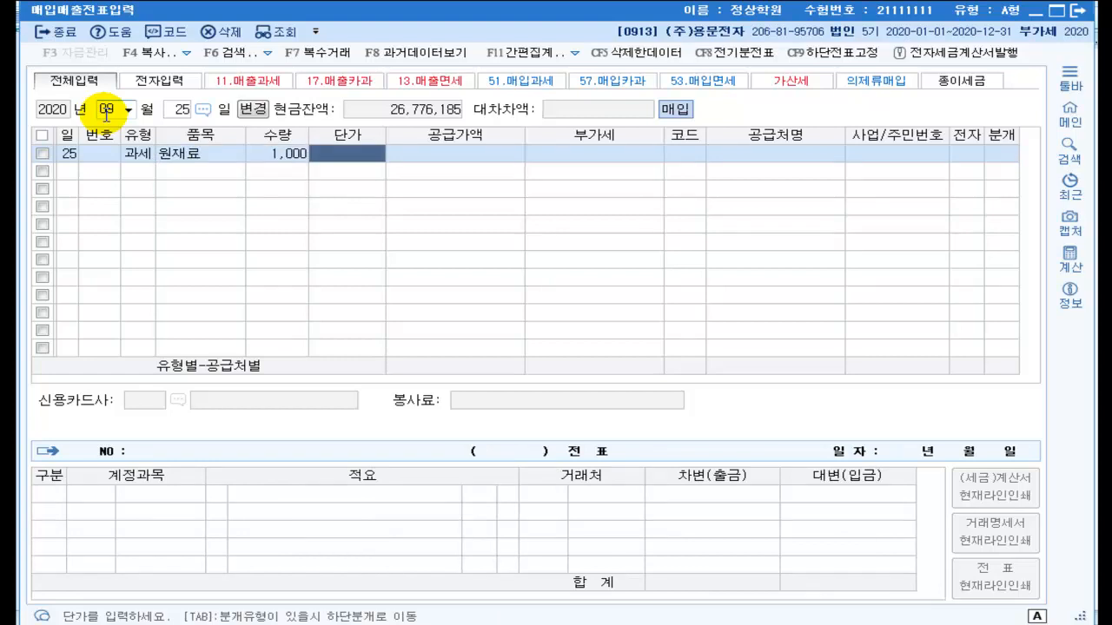
{"action": "type", "text": "25000"}
{"action": "key", "text": "Return"}
{"action": "key", "text": "Return"}
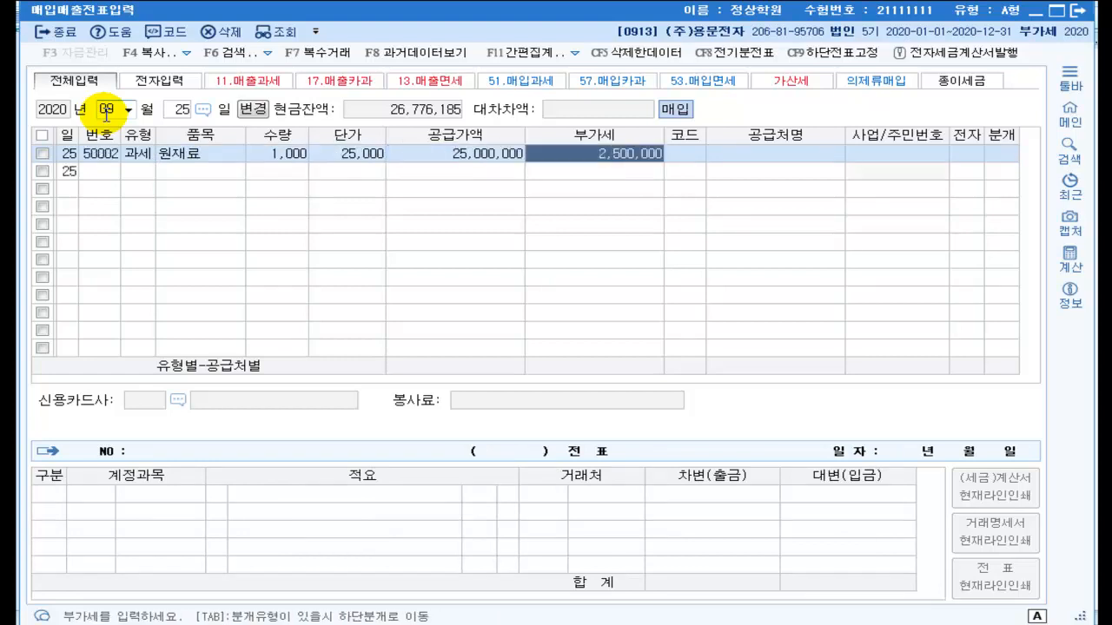
Step: Accept the VAT amount and look up 용산 to set (주)용산 as the supplier of the 원재료 purchase
{"action": "key", "text": "Return"}
{"action": "key", "text": "plus"}
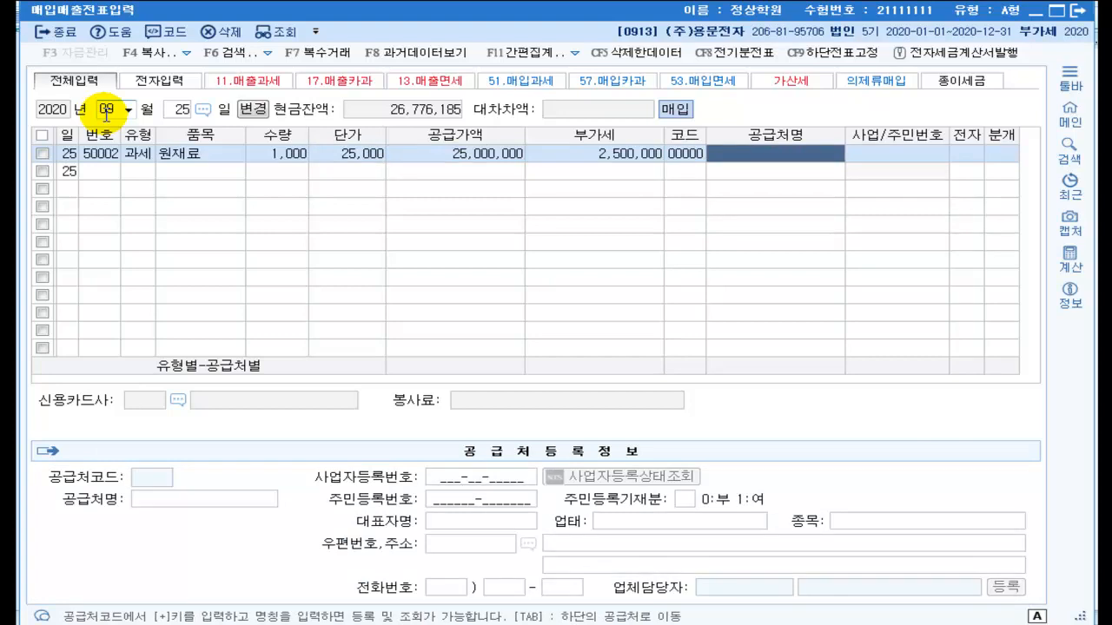
{"action": "type", "text": "용산"}
{"action": "key", "text": "Return"}
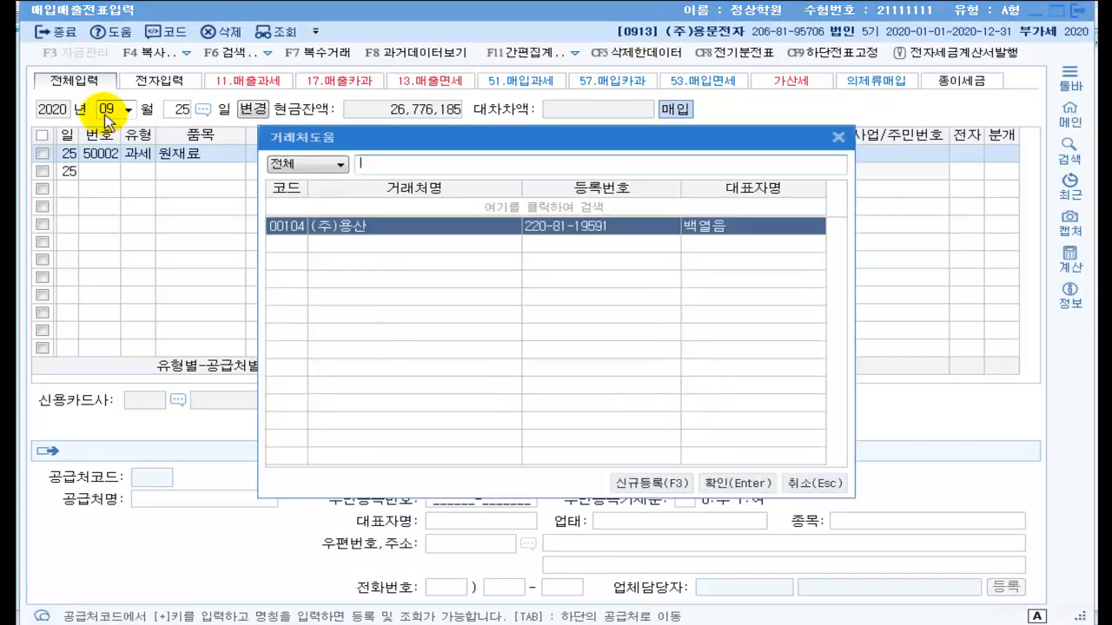
{"action": "key", "text": "Return"}
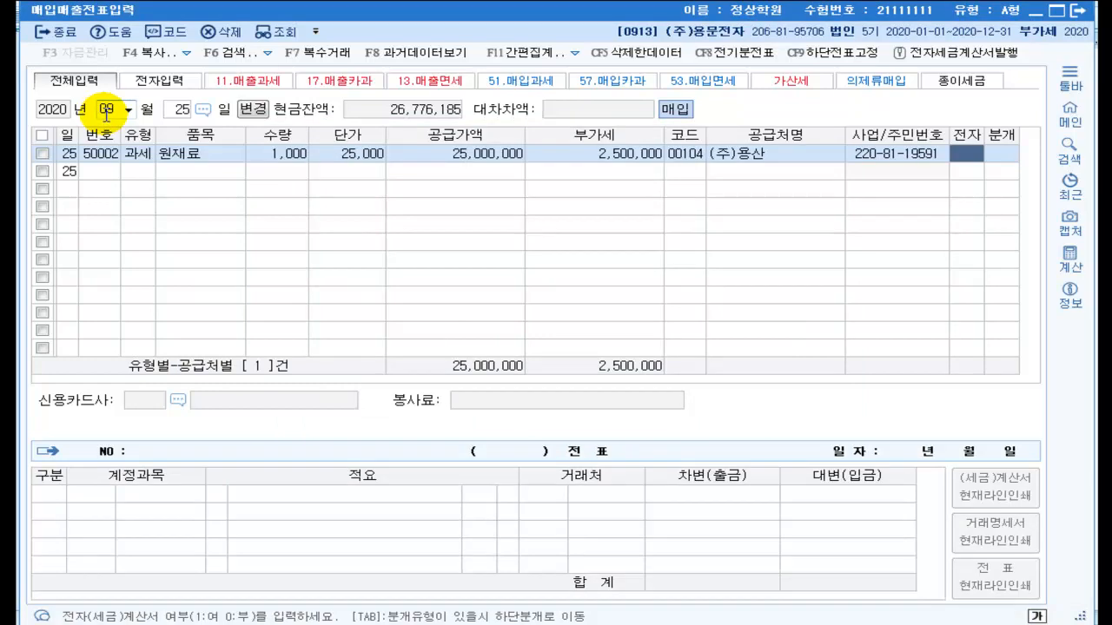
Step: Mark the 원재료 purchase as electronic (여), choose 혼합 as the journal type, and accept the default 부가세대급금 and 원재료 debit lines
{"action": "type", "text": "1"}
{"action": "key", "text": "Return"}
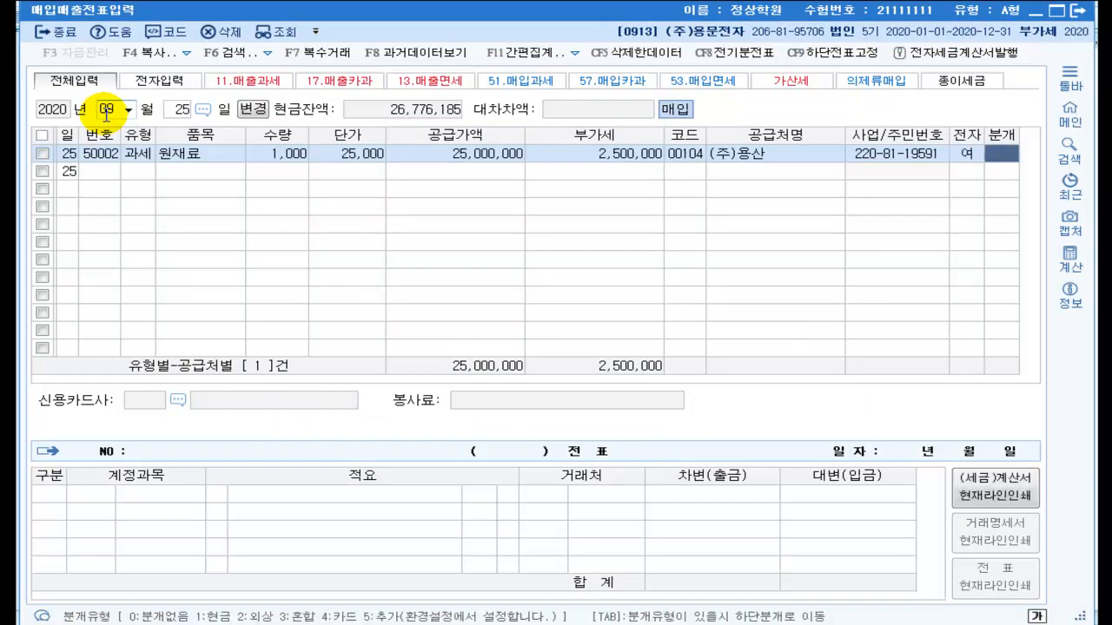
{"action": "type", "text": "3"}
{"action": "key", "text": "Return"}
{"action": "key", "text": "Return"}
{"action": "key", "text": "Return"}
{"action": "key", "text": "Return"}
{"action": "key", "text": "Return"}
{"action": "key", "text": "Return"}
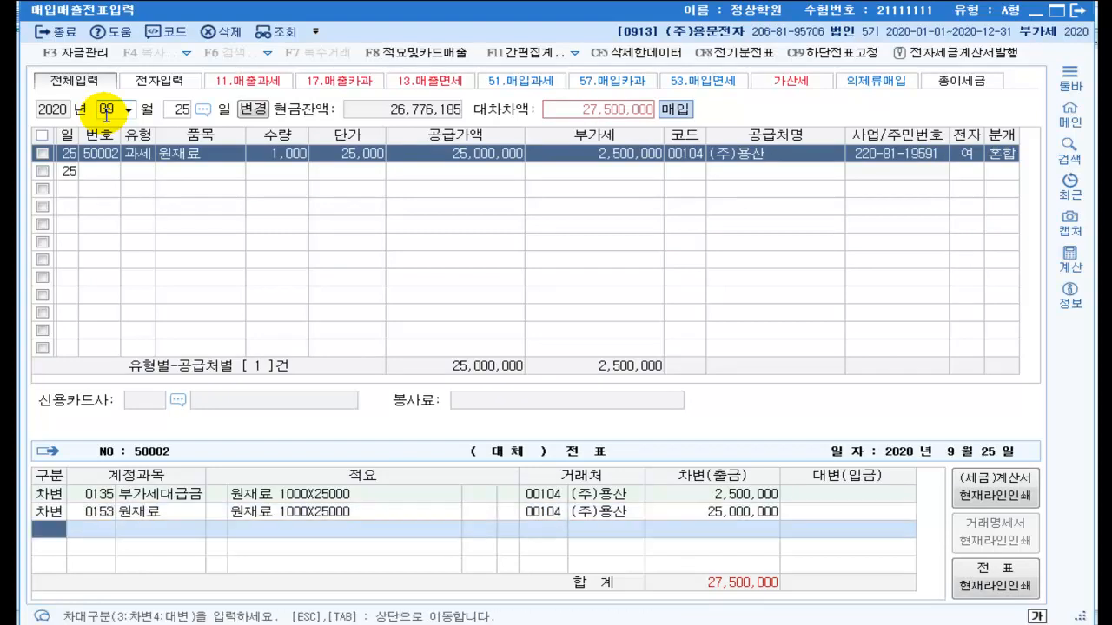
Step: Add a credit (대변) line to the journal for 받을어음 with an amount of 10,000,000
{"action": "type", "text": "4"}
{"action": "key", "text": "Return"}
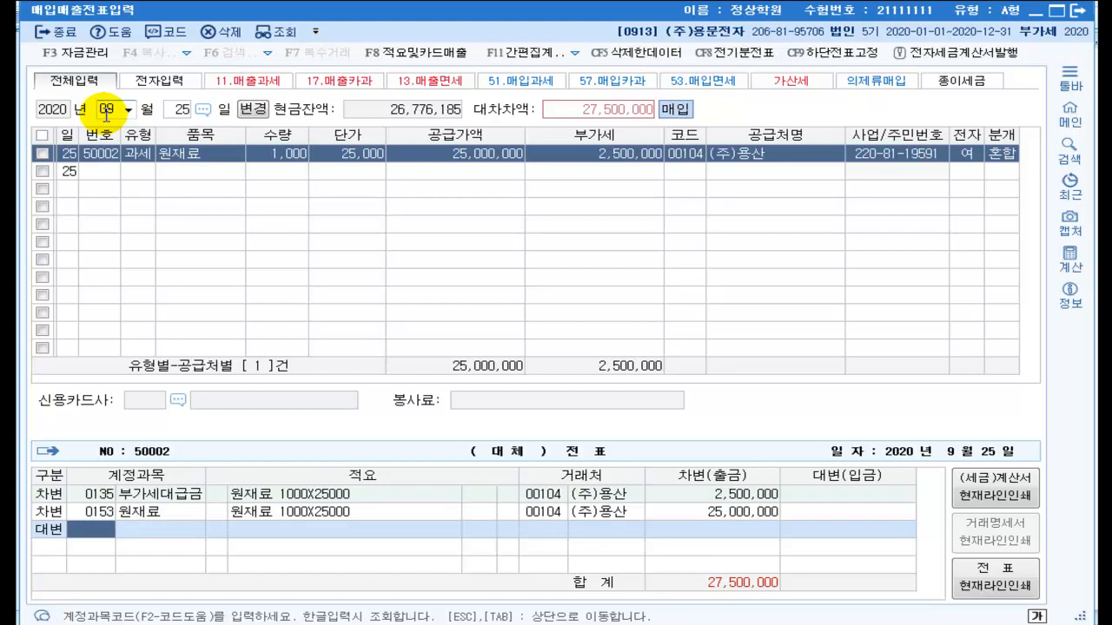
{"action": "type", "text": "받을"}
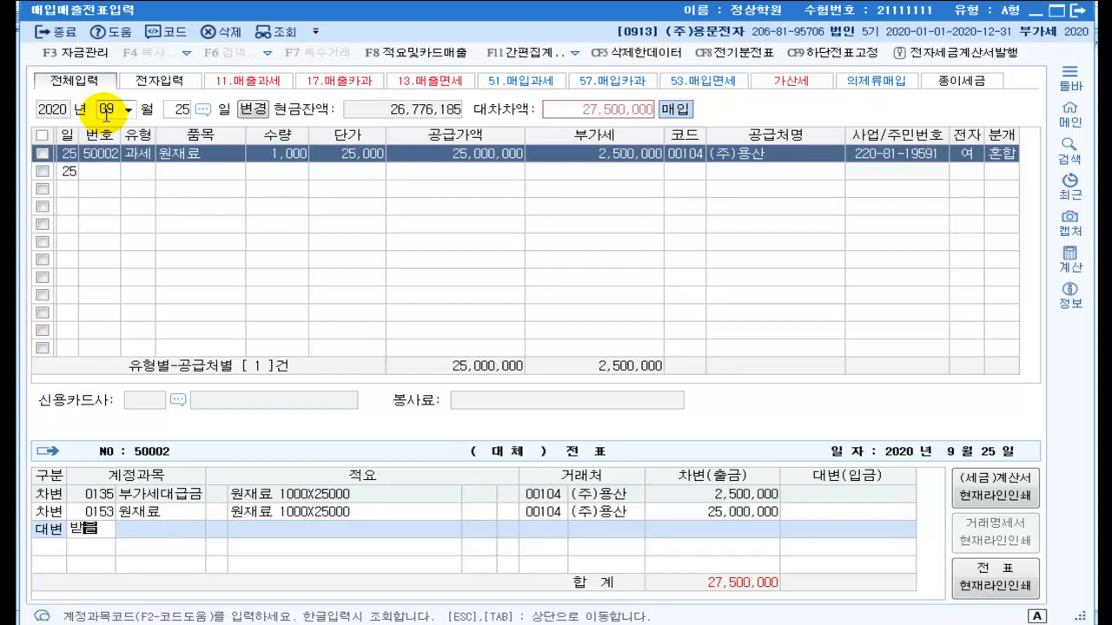
{"action": "key", "text": "Return"}
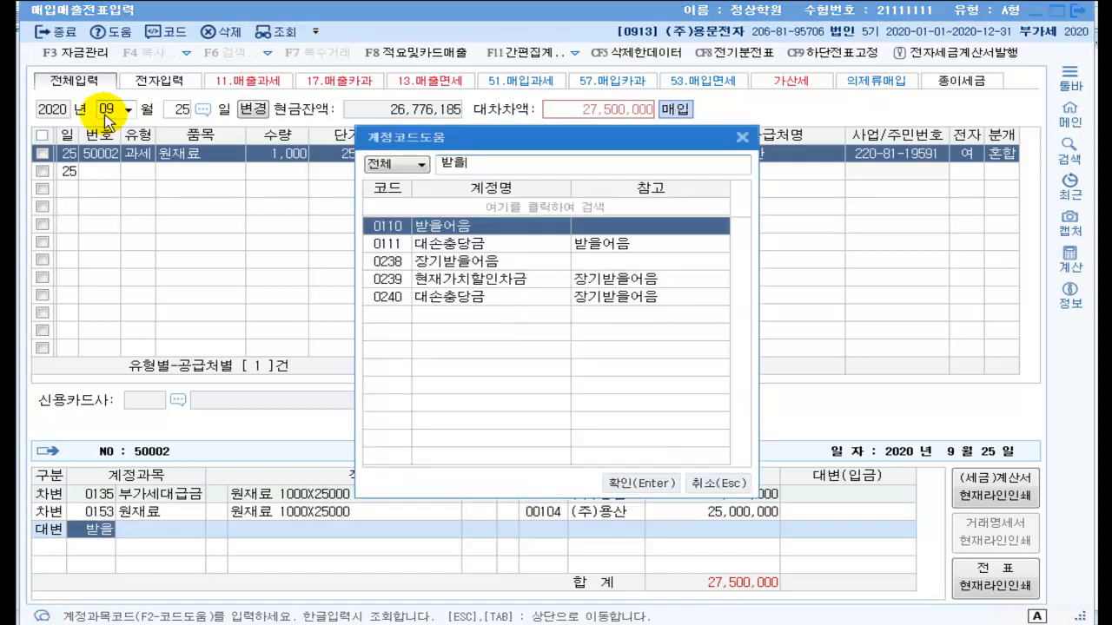
{"action": "key", "text": "Return"}
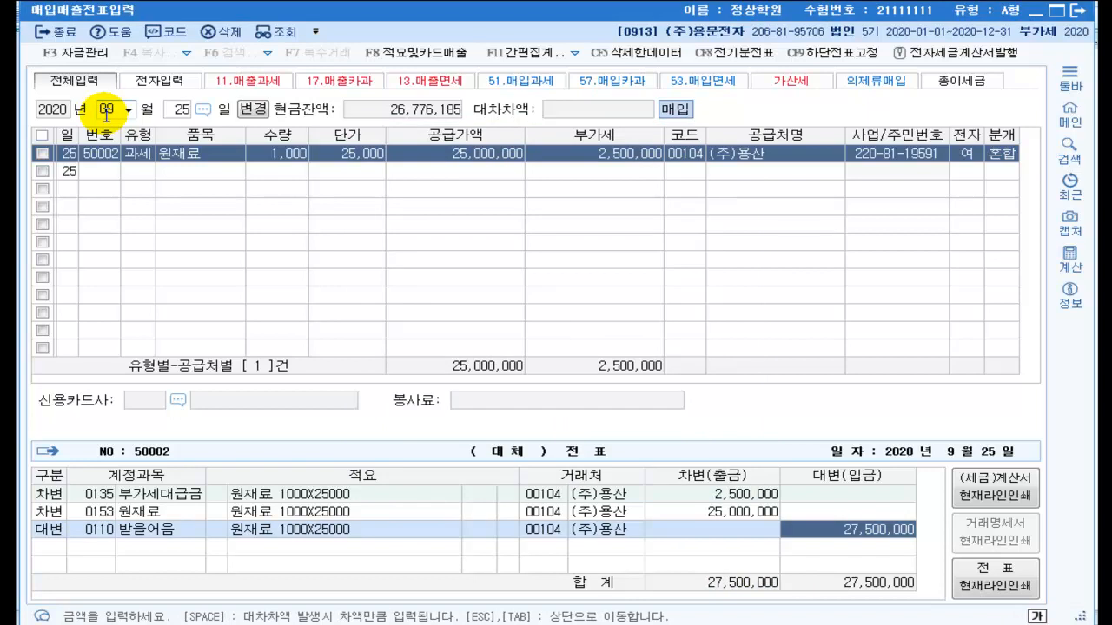
{"action": "type", "text": "10000000"}
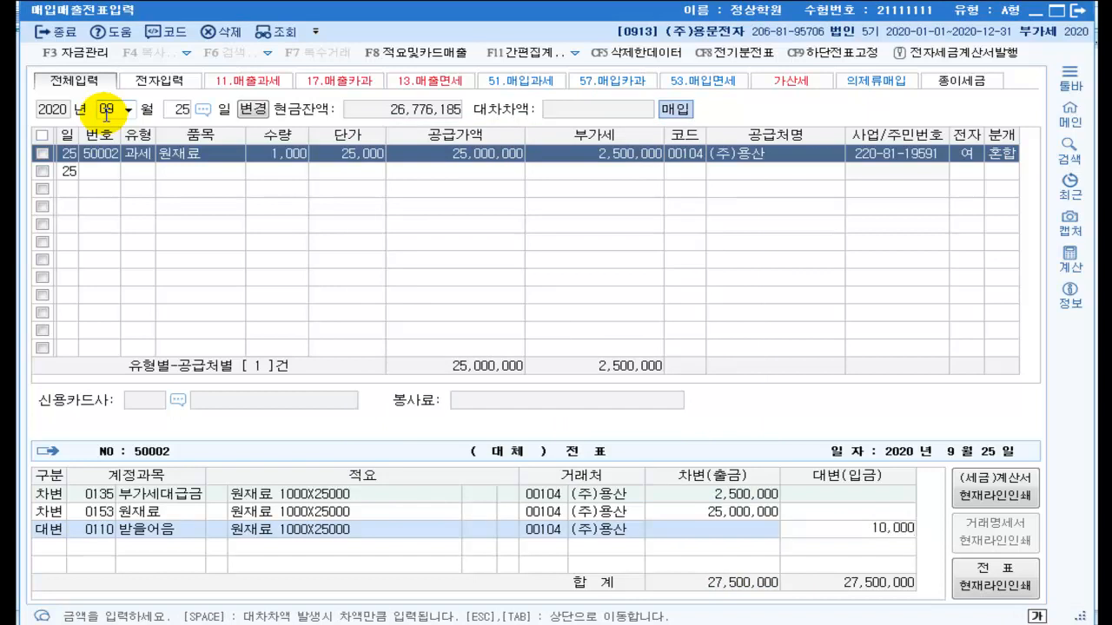
{"action": "key", "text": "Return"}
Step: Add a second credit (대변) line for 지급어음, keeping the remaining 17,500,000 as its amount
{"action": "type", "text": "4"}
{"action": "key", "text": "Return"}
{"action": "type", "text": "지급"}
{"action": "key", "text": "Return"}
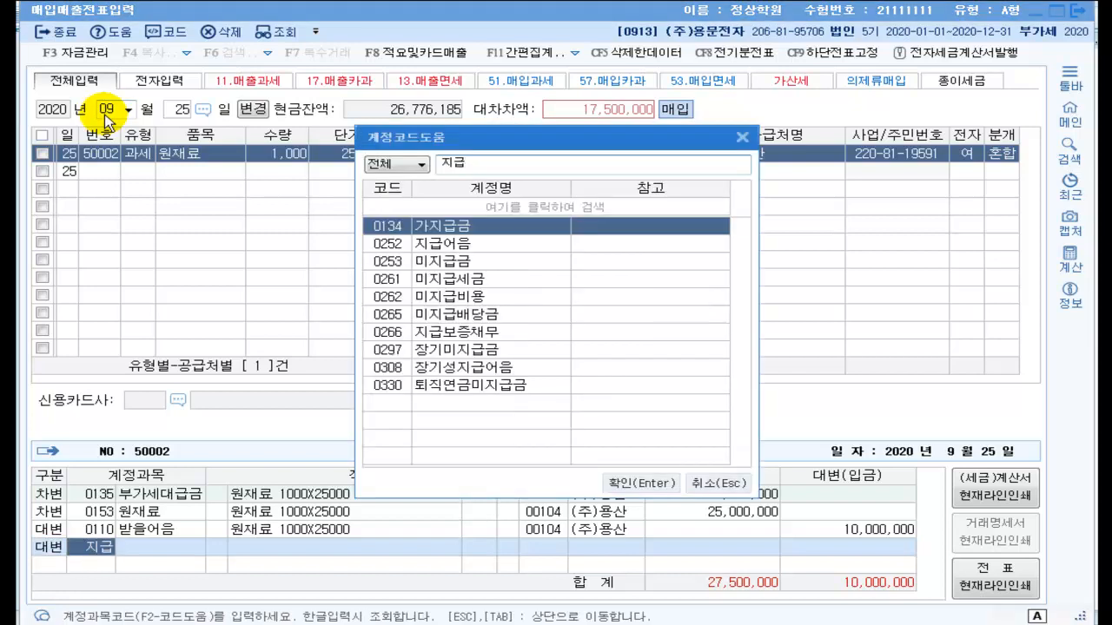
{"action": "key", "text": "Down"}
{"action": "key", "text": "Return"}
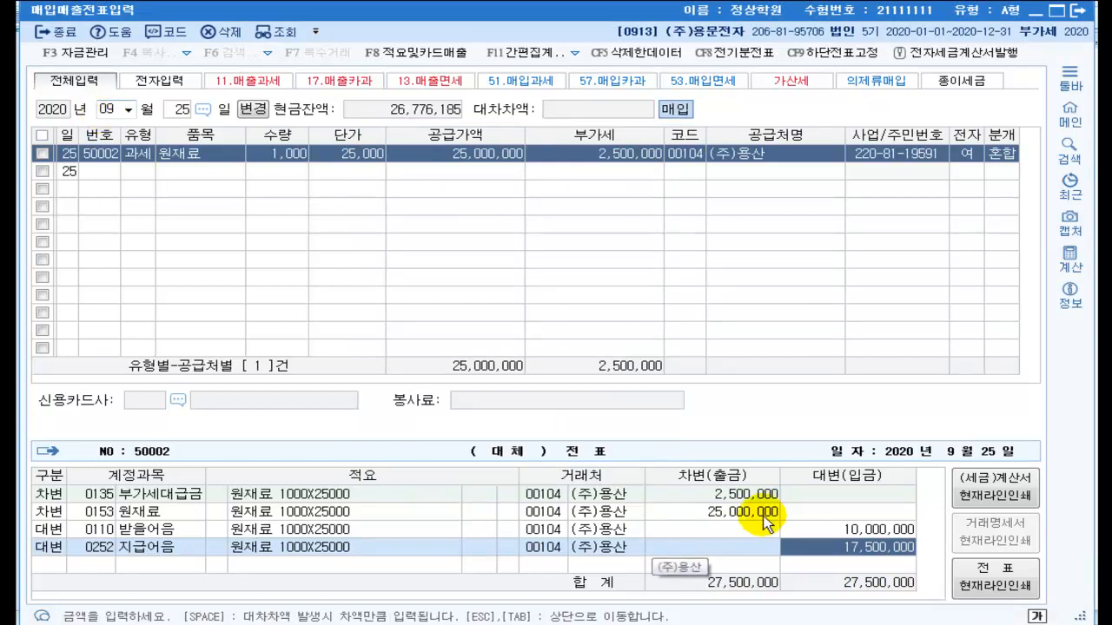
Step: Change the counterparty of the 받을어음 credit line to (주)개포
{"action": "left_click", "coordinate": [540, 532]}
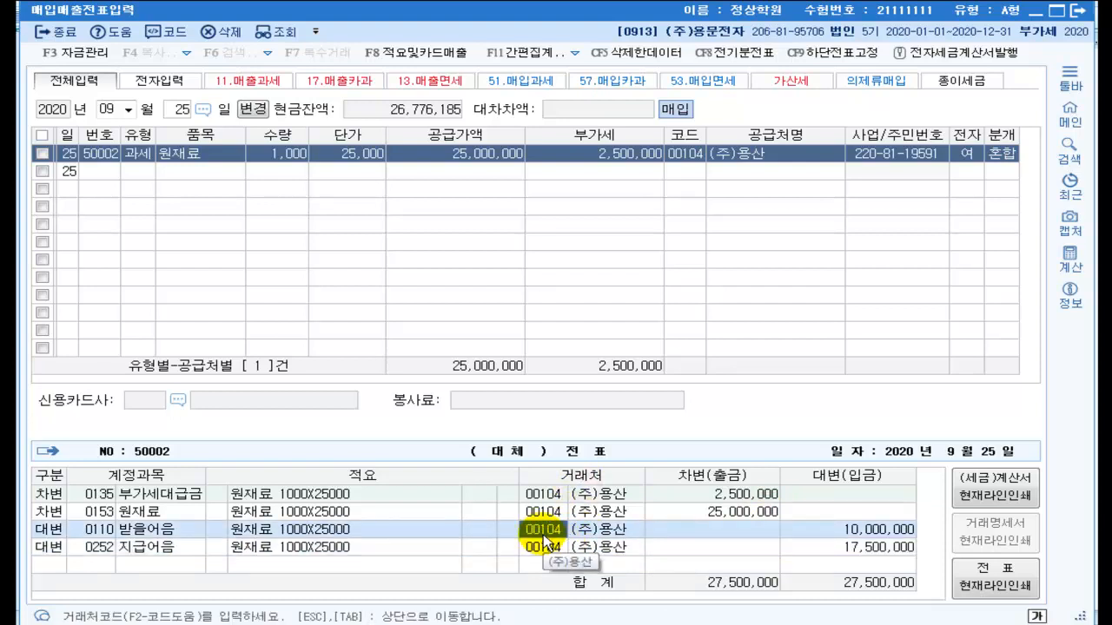
{"action": "type", "text": "개포"}
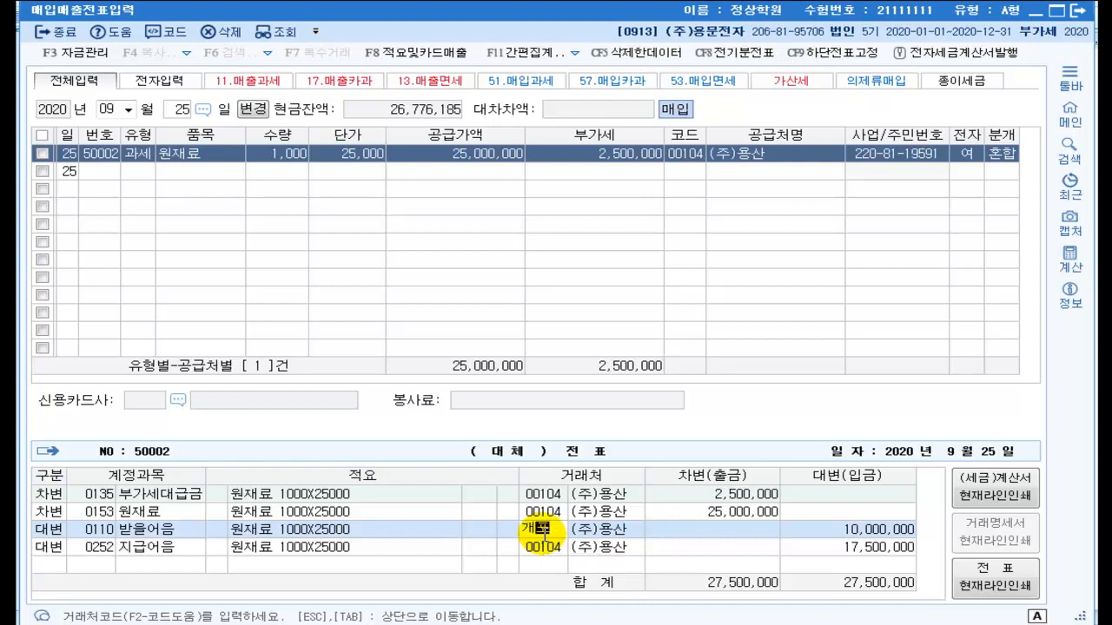
{"action": "key", "text": "Return"}
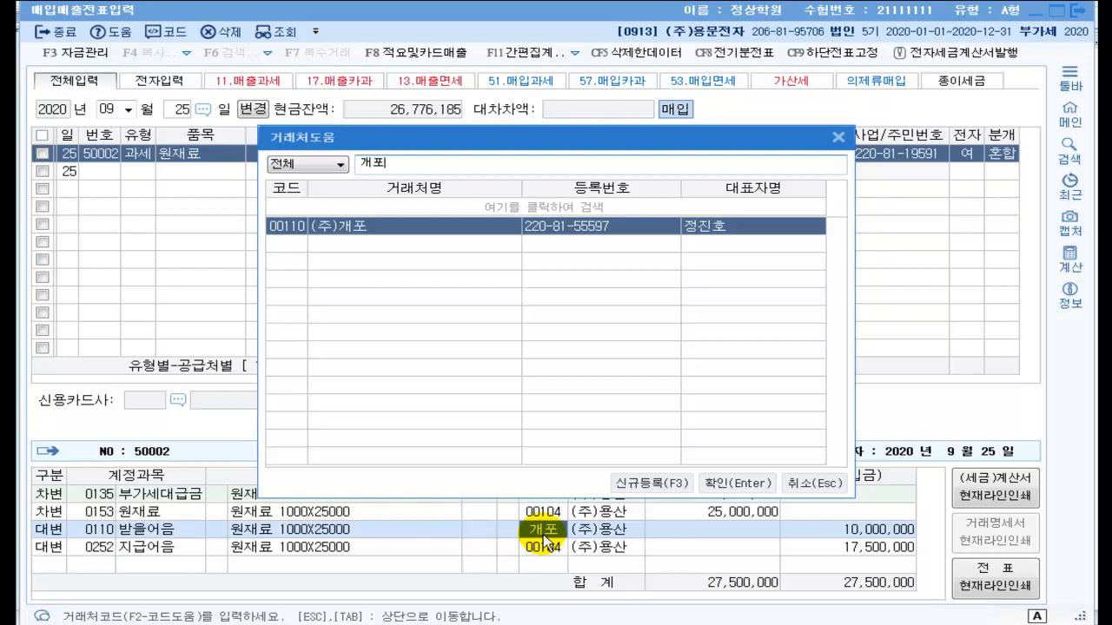
{"action": "key", "text": "Return"}
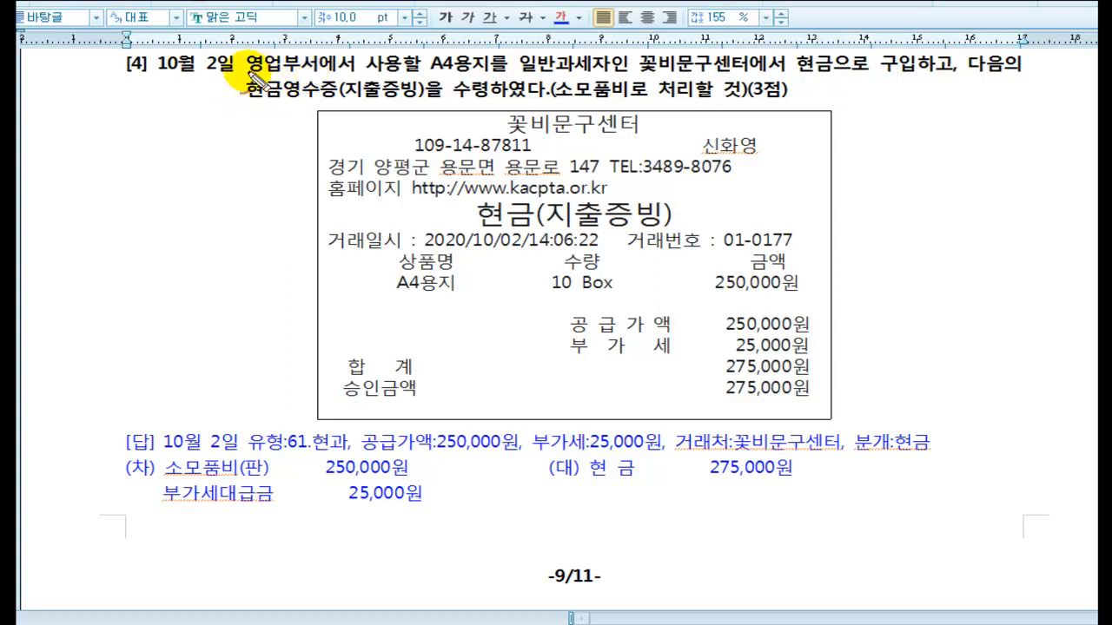
Step: In the exam document's problem [4], underline the A4용지, 꽃비문구센터 cash purchase and 현금영수증/소모품비 phrases in red, and tick the date
{"action": "left_click_drag", "start_coordinate": [251, 74], "coordinate": [519, 73]}
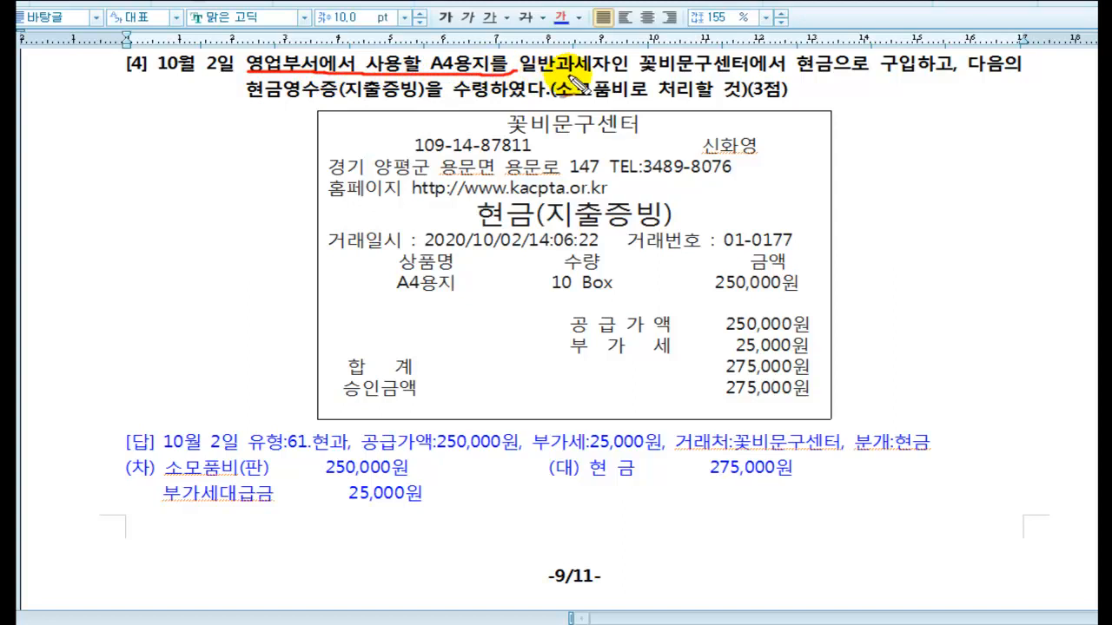
{"action": "left_click_drag", "start_coordinate": [644, 76], "coordinate": [956, 73]}
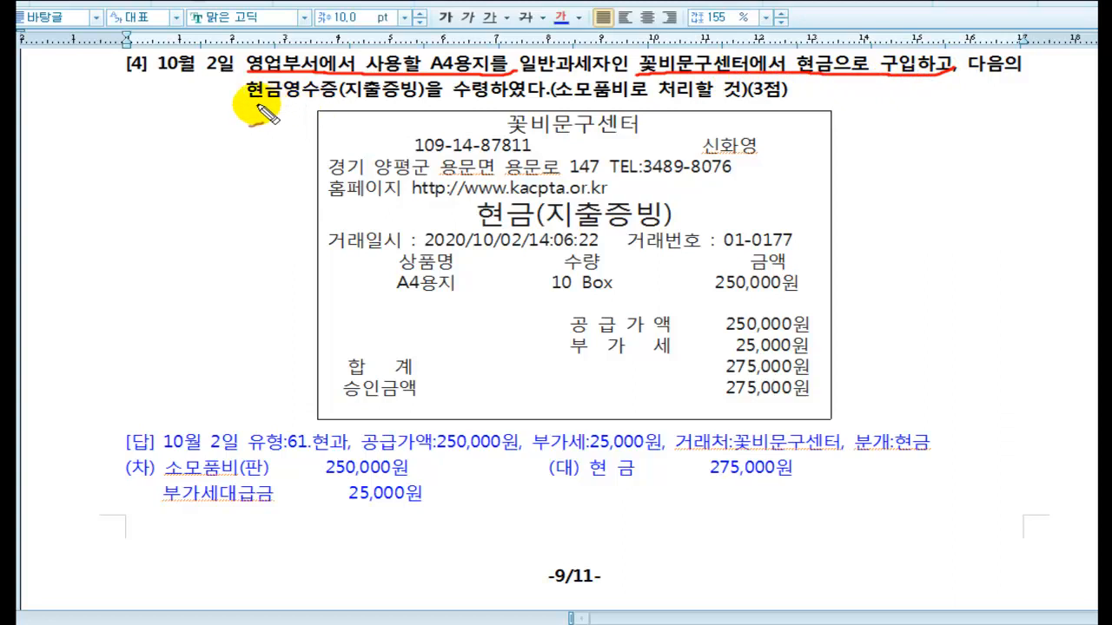
{"action": "mouse_move", "coordinate": [259, 108]}
{"action": "left_mouse_down"}
{"action": "mouse_move", "coordinate": [516, 108]}
{"action": "mouse_move", "coordinate": [648, 94]}
{"action": "mouse_move", "coordinate": [695, 108]}
{"action": "mouse_move", "coordinate": [807, 108]}
{"action": "left_mouse_up"}
{"action": "mouse_move", "coordinate": [207, 82]}
{"action": "left_mouse_down"}
{"action": "mouse_move", "coordinate": [214, 97]}
{"action": "mouse_move", "coordinate": [246, 77]}
{"action": "left_mouse_up"}
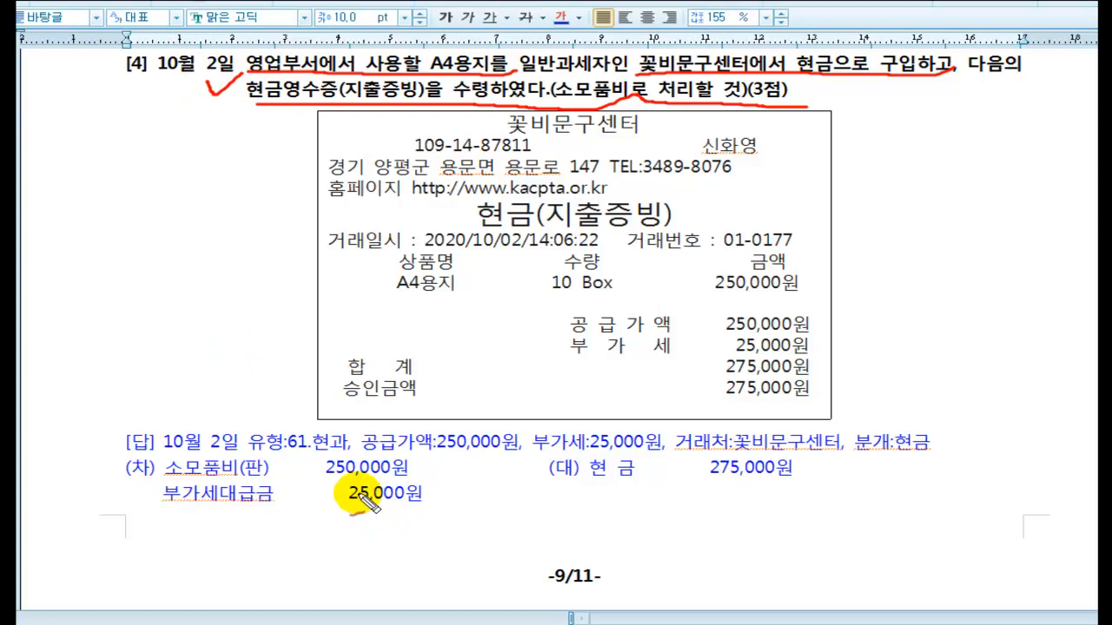
Step: Underline problem [4]'s 61.현과 type and 공급가액 answers, circle the 승인금액 275,000원, and draw arrows from it toward 공급가액 and 부가세
{"action": "left_click_drag", "start_coordinate": [164, 451], "coordinate": [355, 446]}
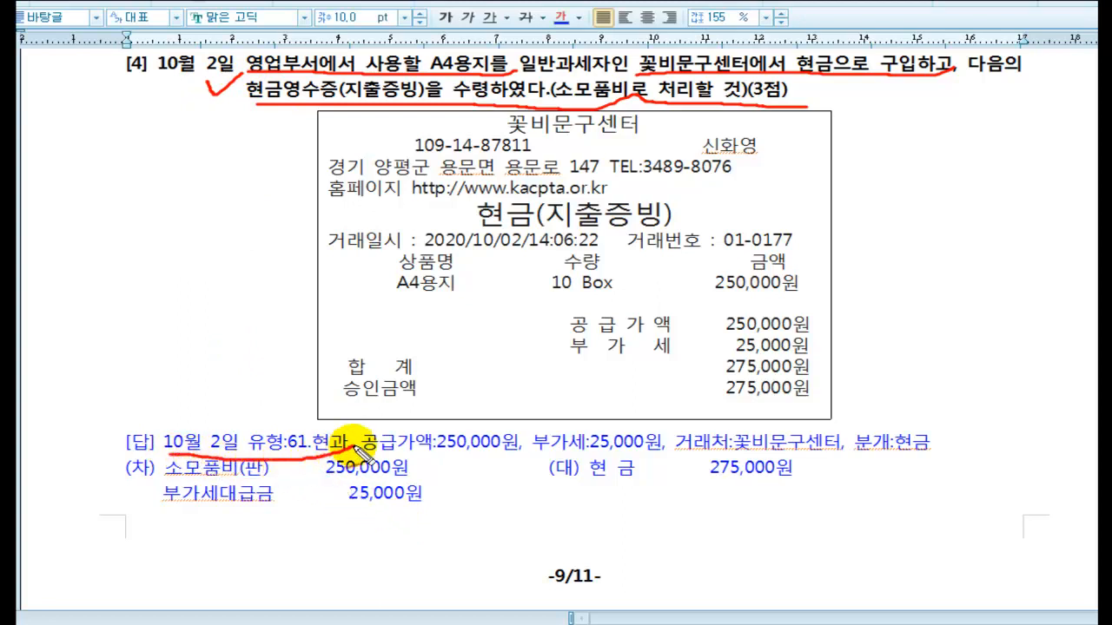
{"action": "left_click_drag", "start_coordinate": [365, 452], "coordinate": [504, 455]}
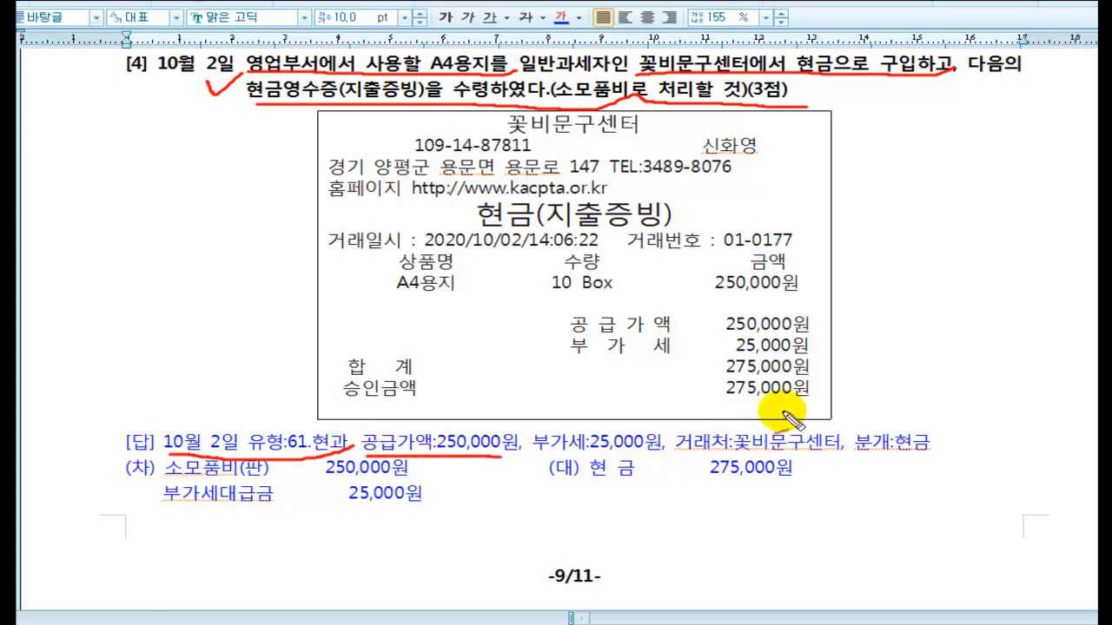
{"action": "mouse_move", "coordinate": [832, 399]}
{"action": "left_mouse_down"}
{"action": "mouse_move", "coordinate": [708, 403]}
{"action": "mouse_move", "coordinate": [717, 379]}
{"action": "mouse_move", "coordinate": [818, 375]}
{"action": "mouse_move", "coordinate": [832, 401]}
{"action": "mouse_move", "coordinate": [599, 377]}
{"action": "mouse_move", "coordinate": [509, 398]}
{"action": "mouse_move", "coordinate": [502, 410]}
{"action": "mouse_move", "coordinate": [495, 382]}
{"action": "mouse_move", "coordinate": [500, 411]}
{"action": "mouse_move", "coordinate": [543, 404]}
{"action": "left_mouse_up"}
{"action": "mouse_move", "coordinate": [702, 396]}
{"action": "left_mouse_down"}
{"action": "mouse_move", "coordinate": [624, 416]}
{"action": "mouse_move", "coordinate": [653, 410]}
{"action": "left_mouse_up"}
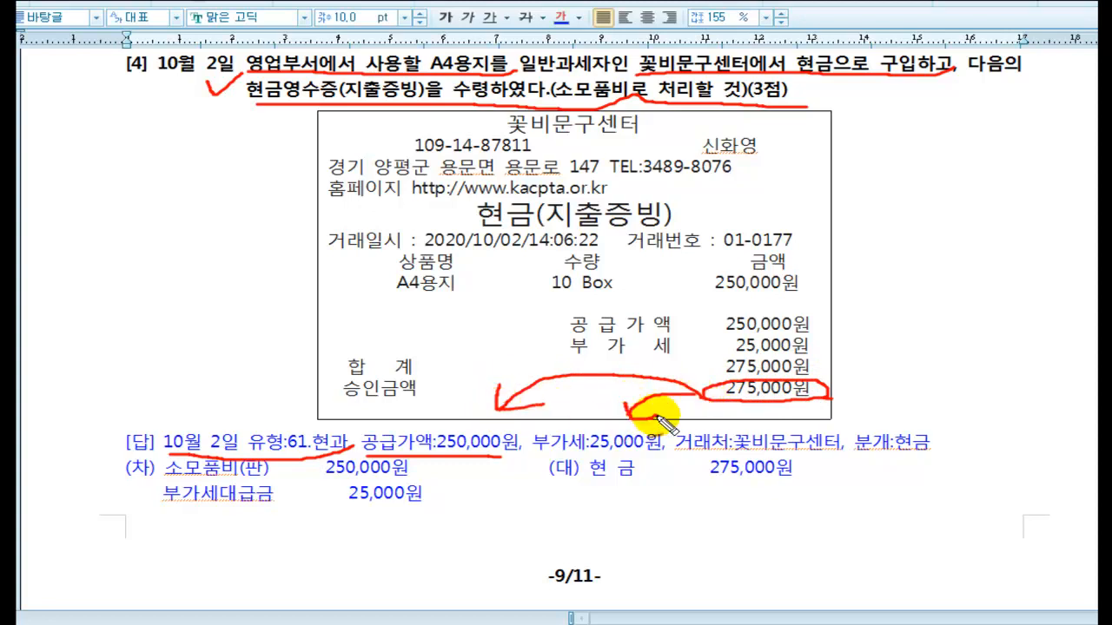
Step: Underline problem [4]'s 거래처:꽃비문구센터, 분개:현금 and 소모품비(판) 250,000원 answers, and tick the start of the answer
{"action": "left_click_drag", "start_coordinate": [677, 450], "coordinate": [935, 447]}
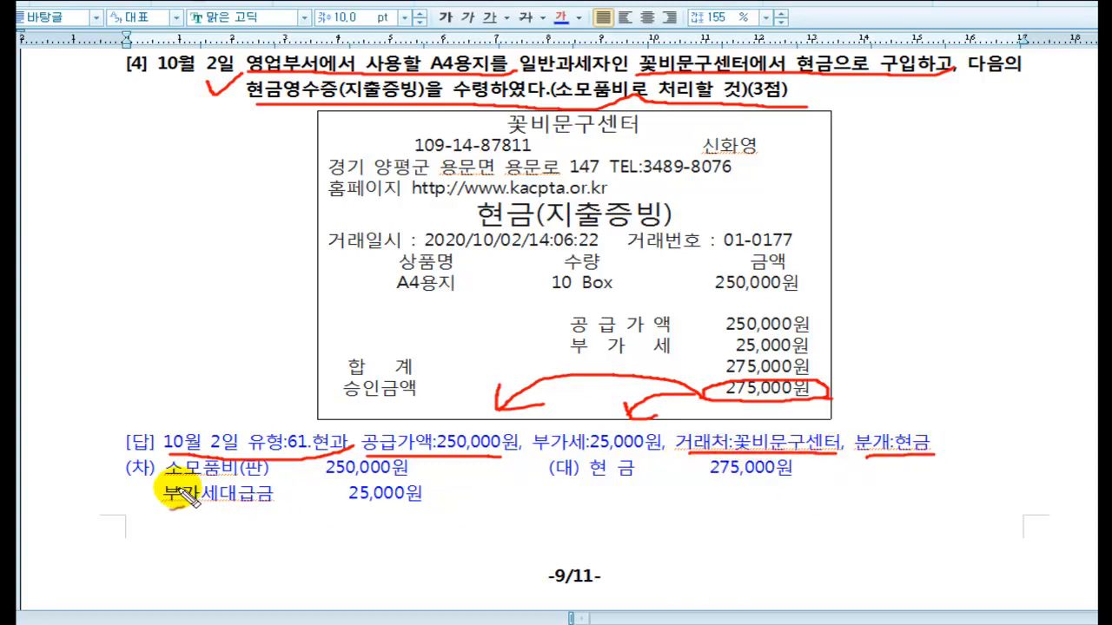
{"action": "left_click_drag", "start_coordinate": [168, 478], "coordinate": [430, 477]}
{"action": "mouse_move", "coordinate": [112, 451]}
{"action": "left_mouse_down"}
{"action": "mouse_move", "coordinate": [132, 474]}
{"action": "mouse_move", "coordinate": [159, 430]}
{"action": "left_mouse_up"}
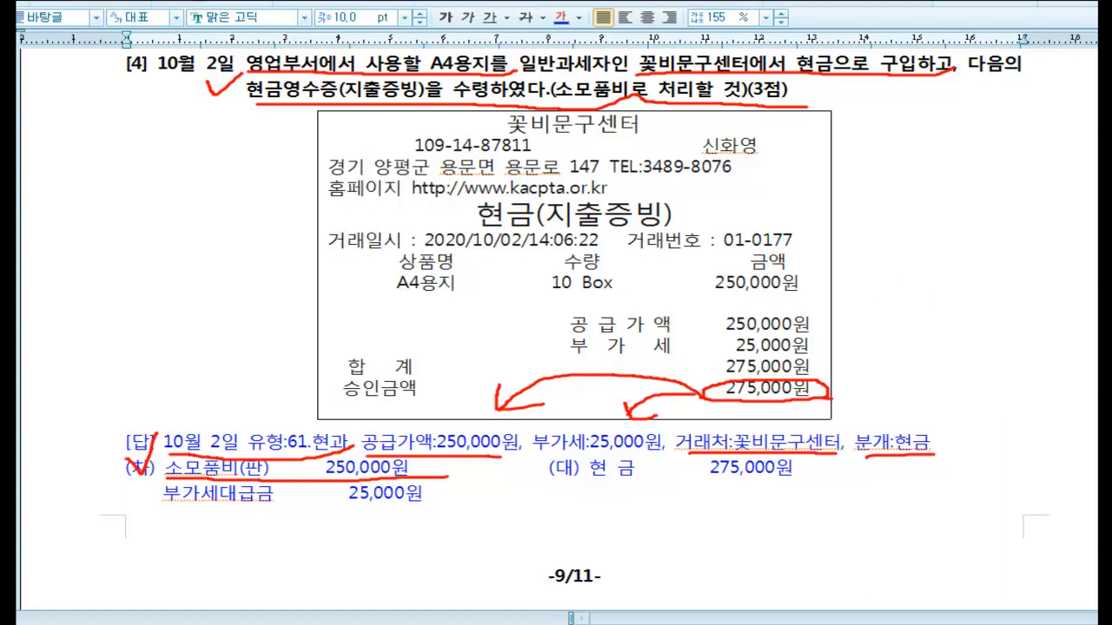
Step: Stop annotating, switch back to the voucher entry program, and start an October 2 entry with type 61 현과
{"action": "key", "text": "Escape"}
{"action": "key", "text": "alt+Tab"}
{"action": "left_click", "coordinate": [113, 109]}
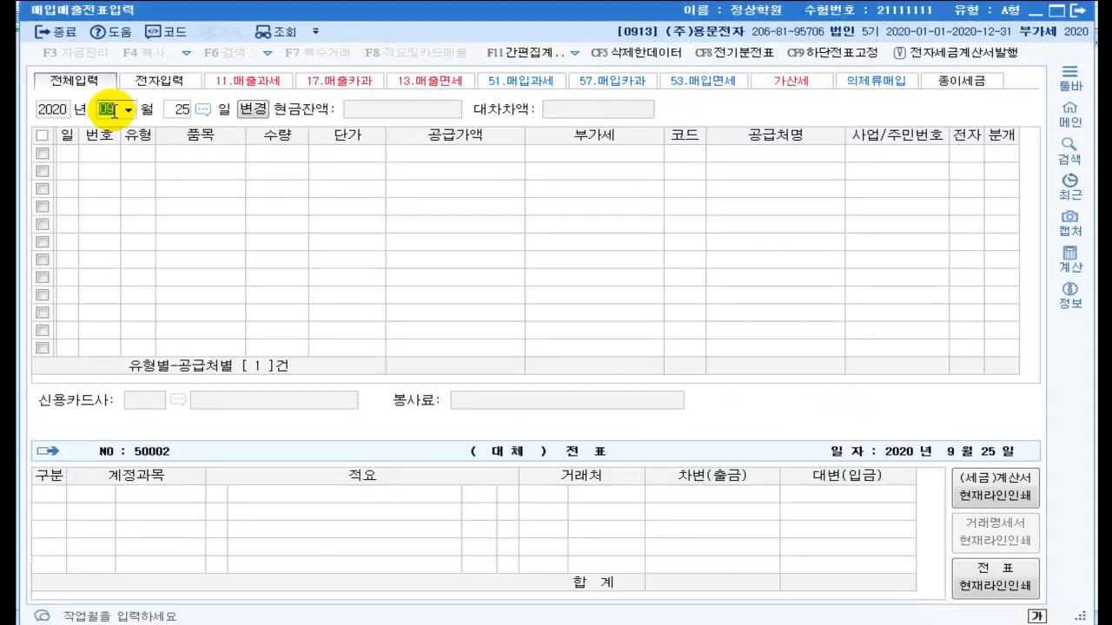
{"action": "type", "text": "10"}
{"action": "key", "text": "Return"}
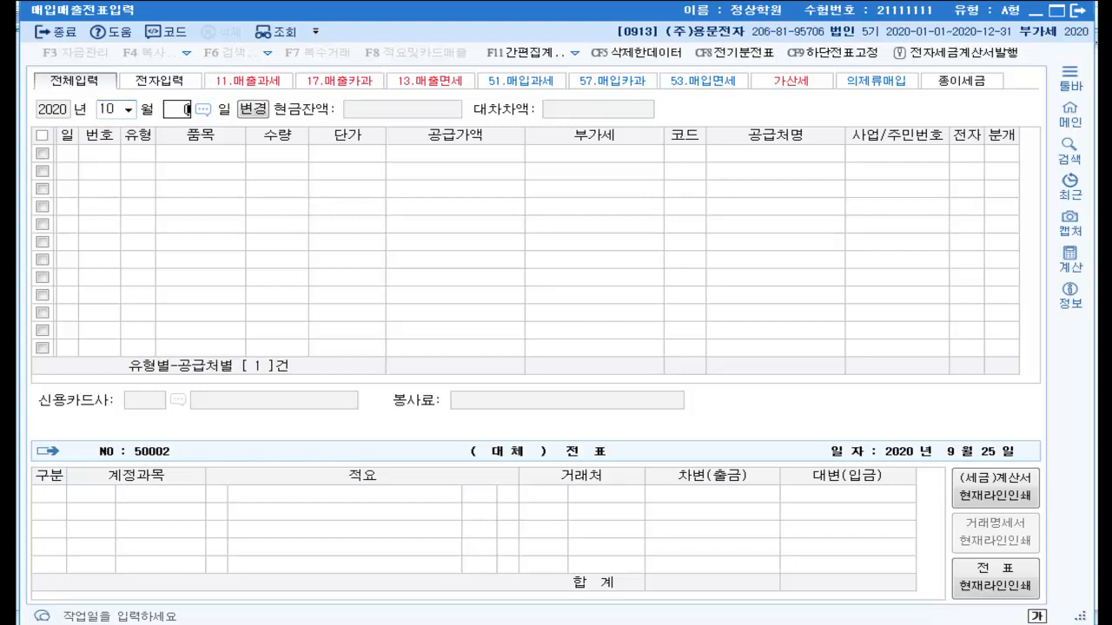
{"action": "type", "text": "2"}
{"action": "key", "text": "Return"}
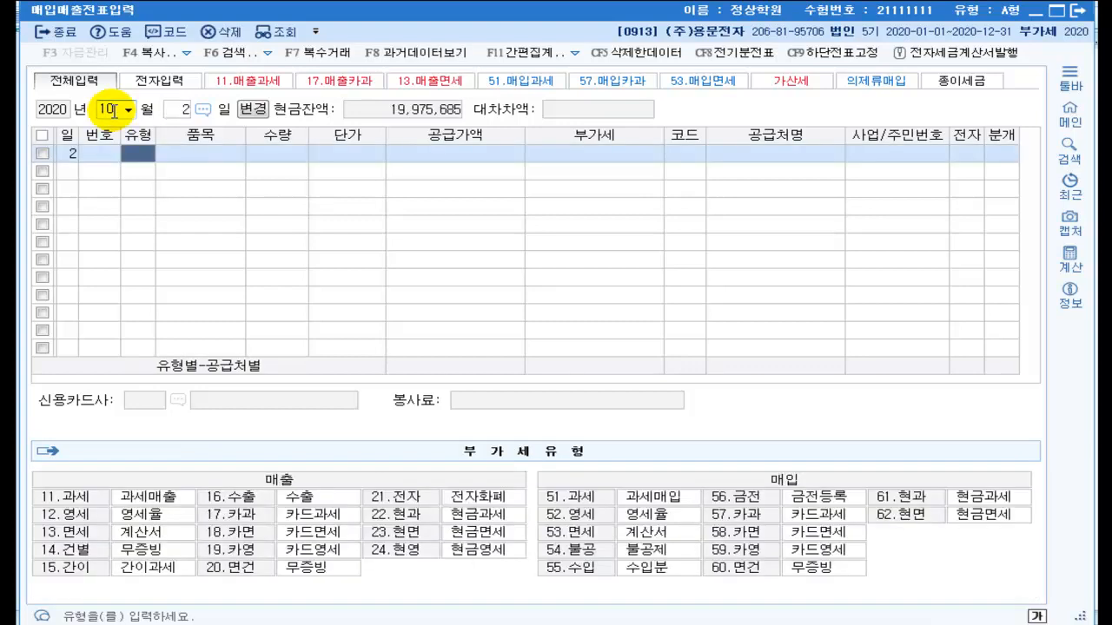
{"action": "type", "text": "61"}
{"action": "key", "text": "Return"}
Step: Enter A4용지 as the item and 10 as the quantity of the October 2 purchase
{"action": "key", "text": "Hangul"}
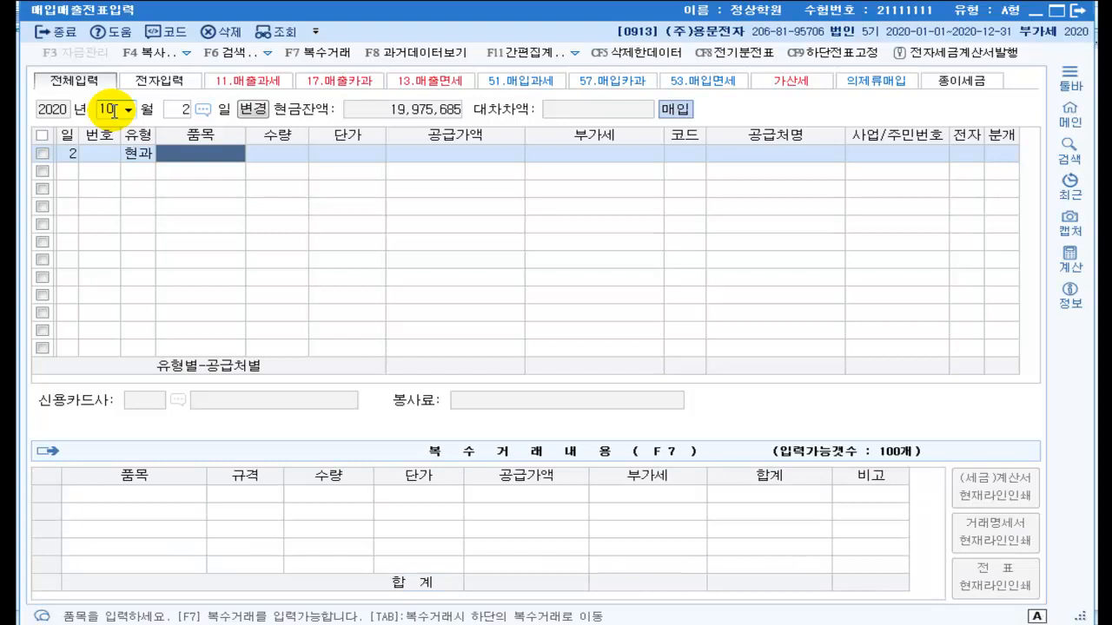
{"action": "type", "text": "A4"}
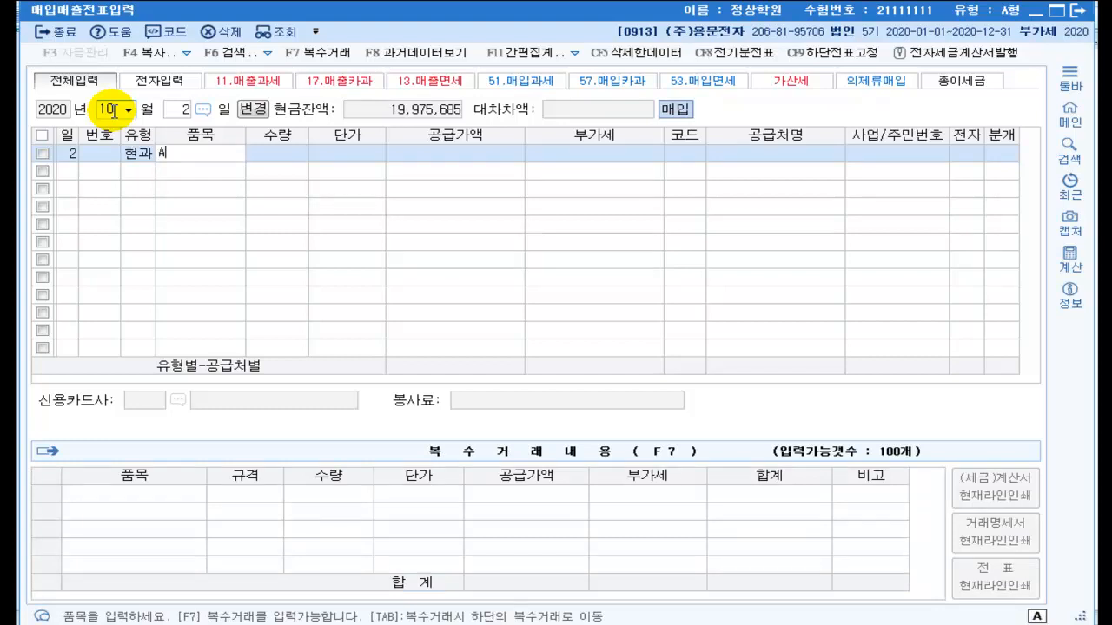
{"action": "key", "text": "Hangul"}
{"action": "type", "text": "용지"}
{"action": "key", "text": "Return"}
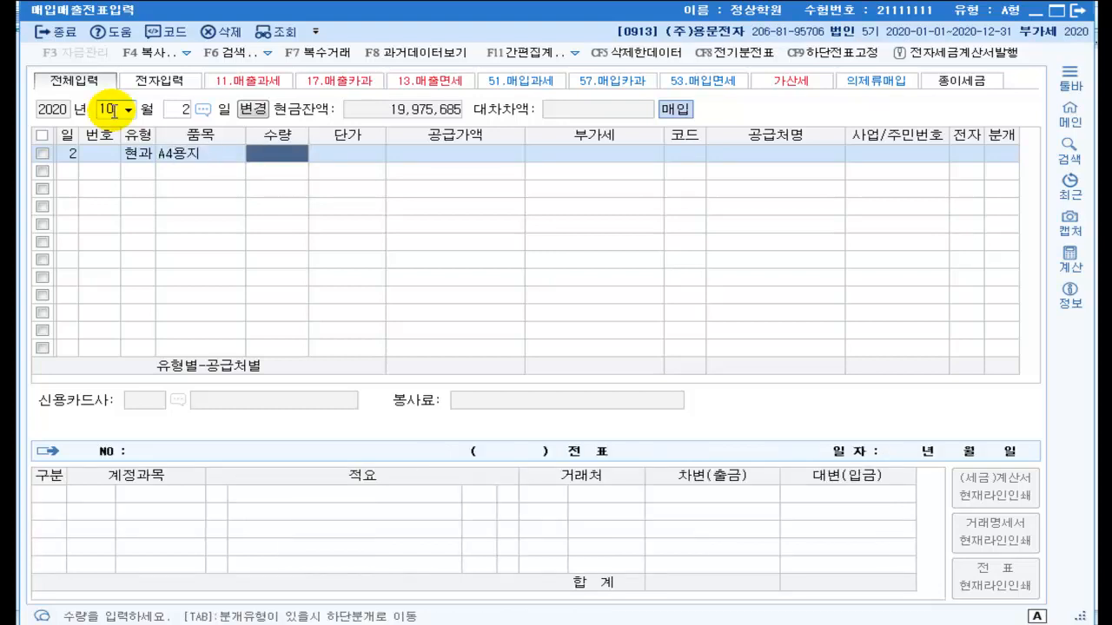
{"action": "type", "text": "10"}
{"action": "key", "text": "Return"}
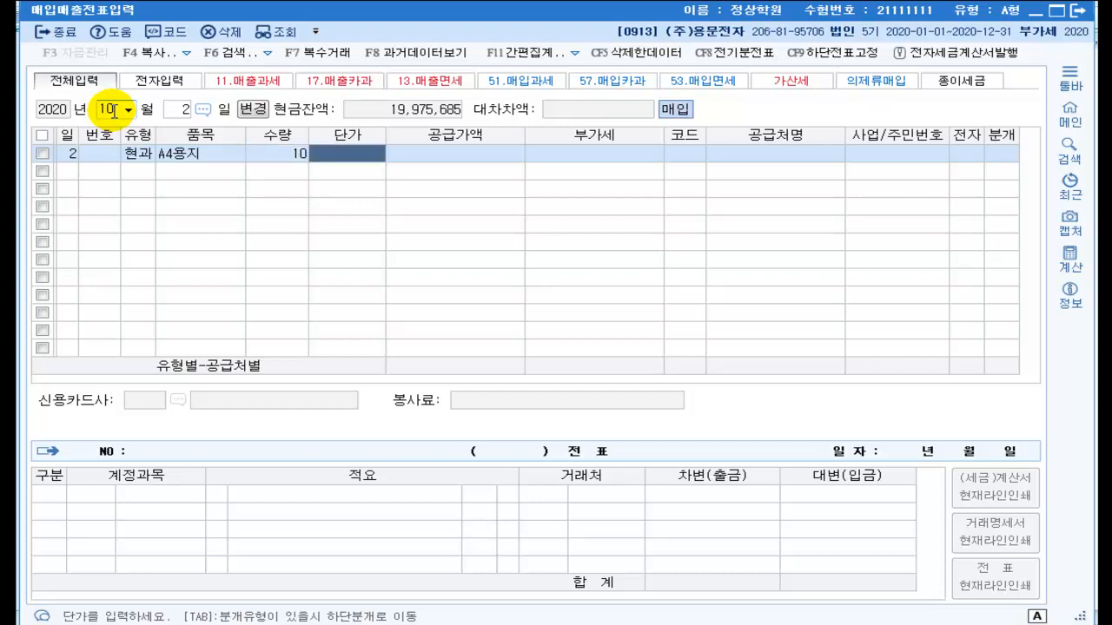
Step: Leave the unit price blank and enter 275,000 as the VAT-inclusive amount of the October 2 A4용지 purchase, accepting the calculated 부가세
{"action": "key", "text": "Return"}
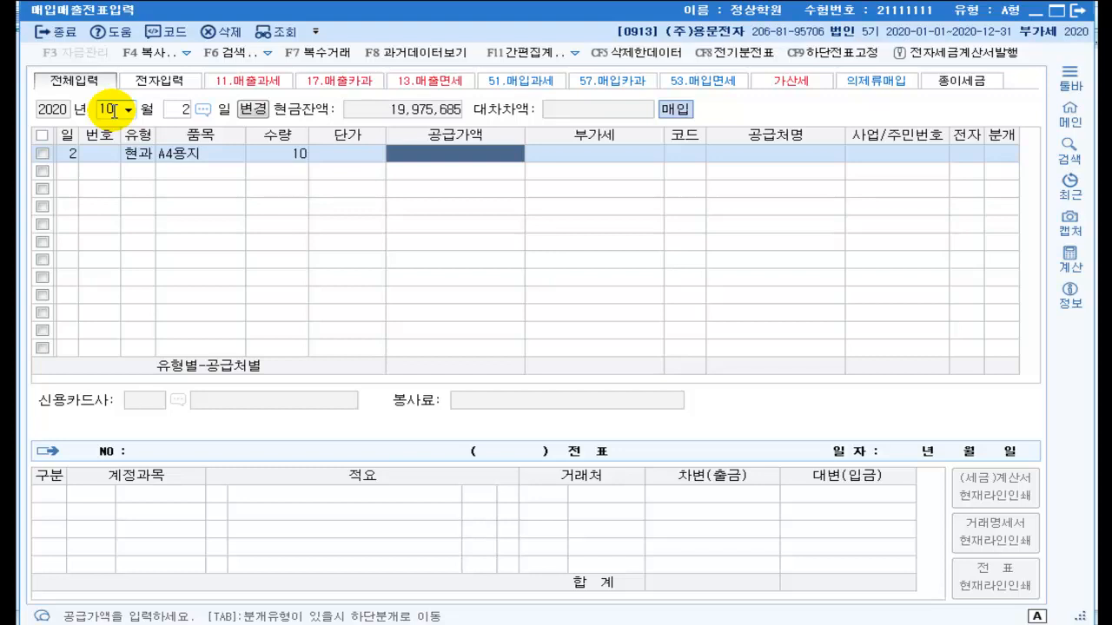
{"action": "type", "text": "275000"}
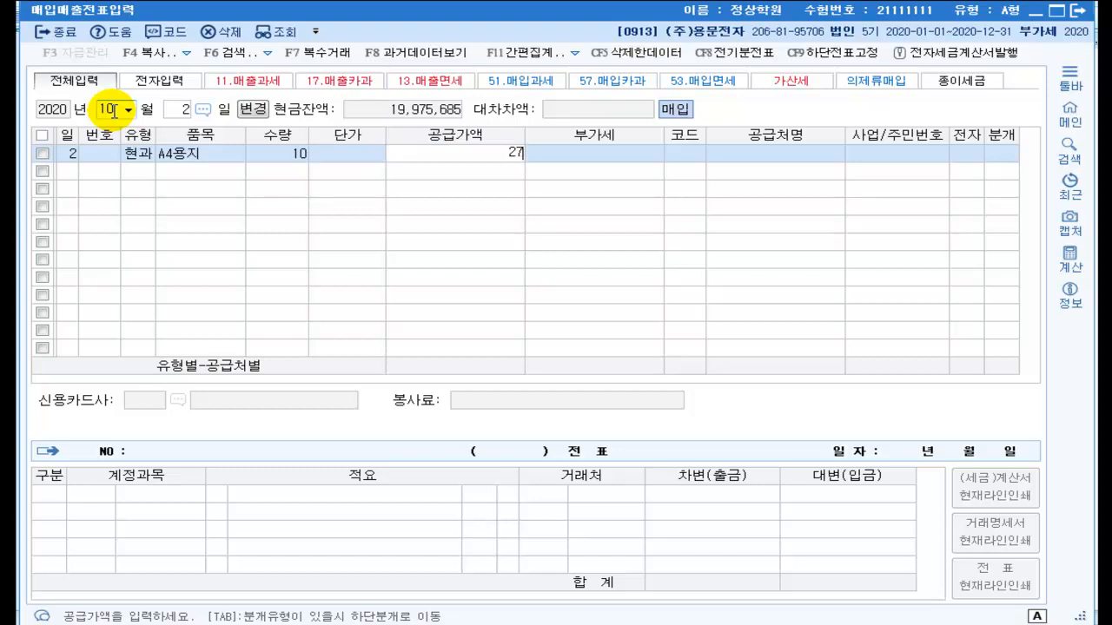
{"action": "key", "text": "Return"}
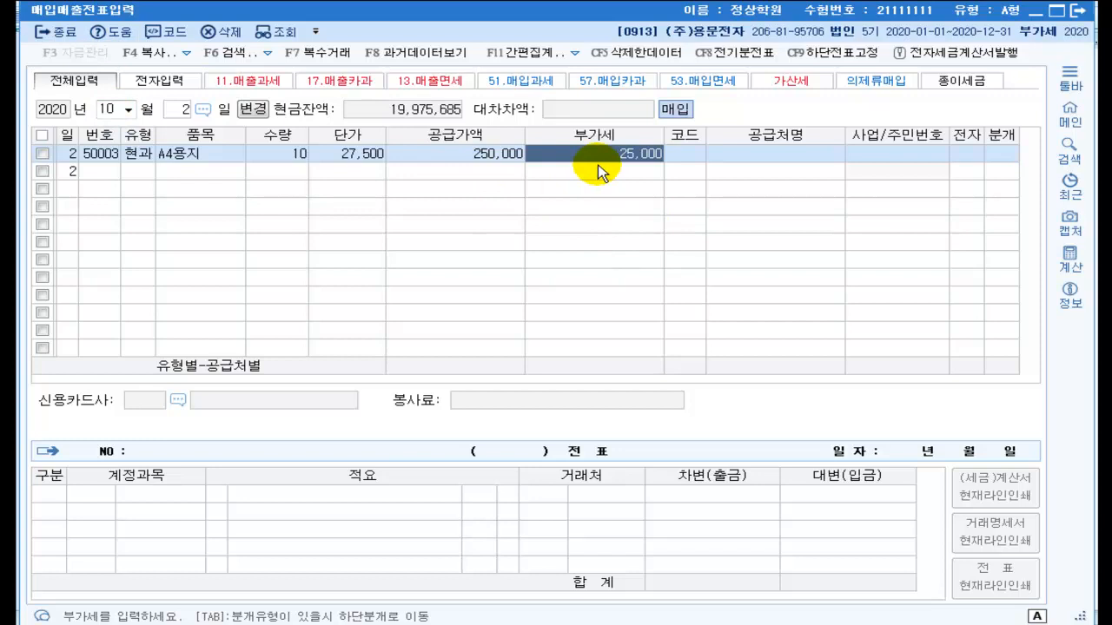
{"action": "key", "text": "Return"}
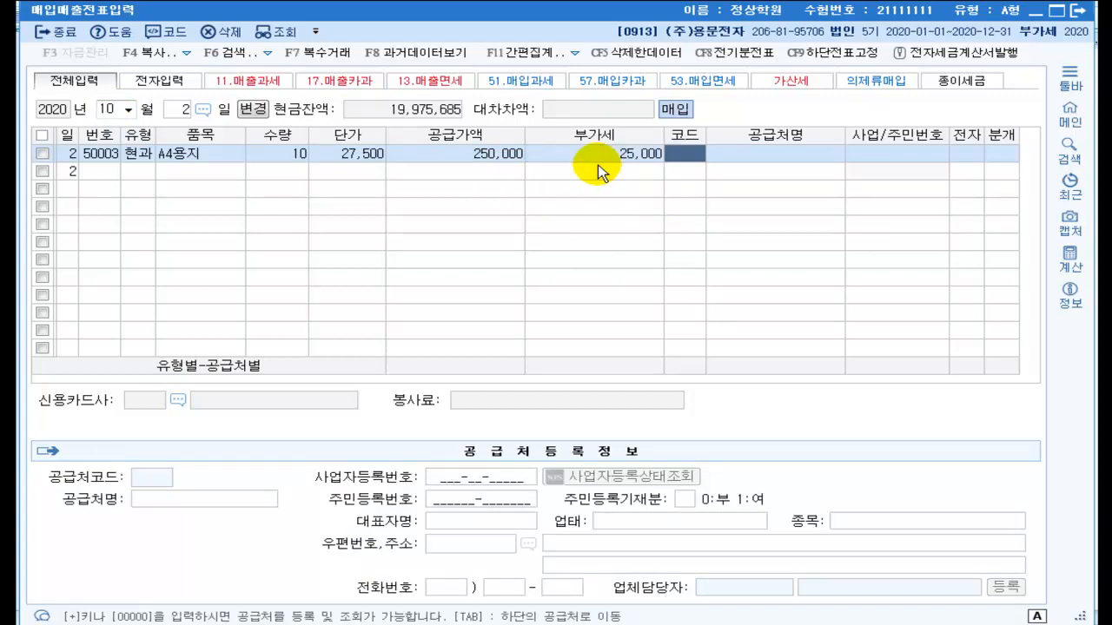
Step: Look up 꽃 and assign 꽃비문구센터 as the supplier, and set the entry's 분개 type to 현금
{"action": "key", "text": "Return"}
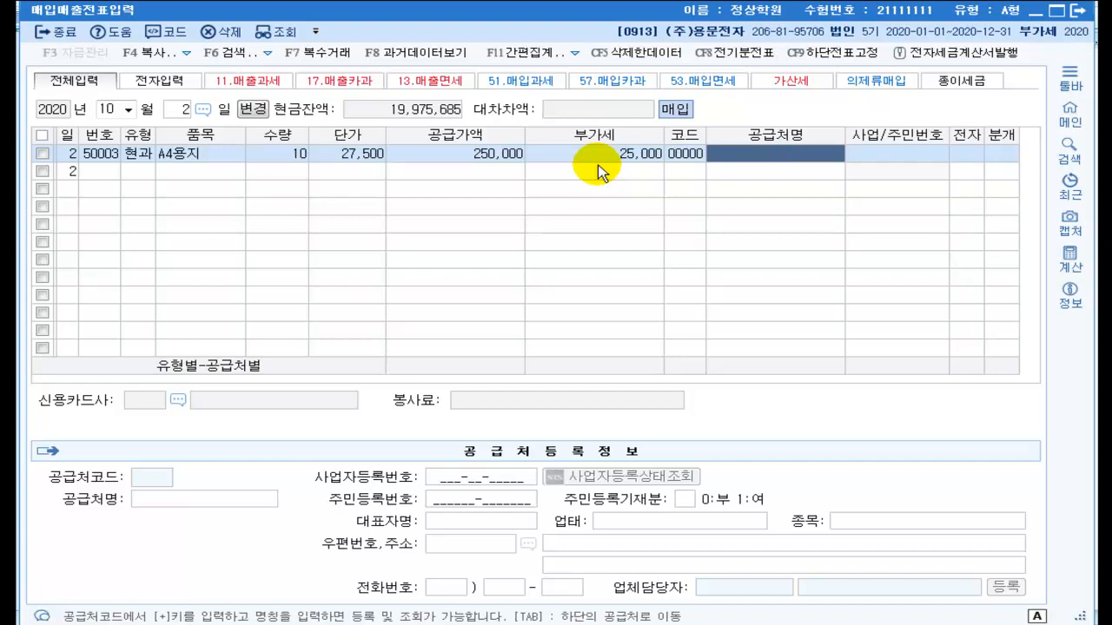
{"action": "type", "text": "꽃"}
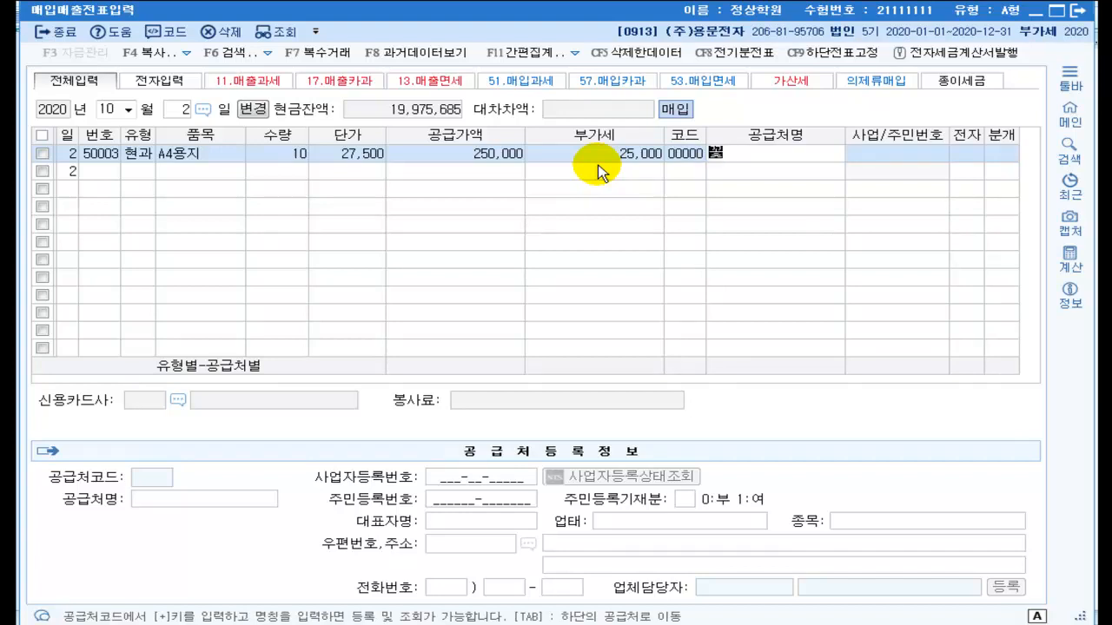
{"action": "key", "text": "Return"}
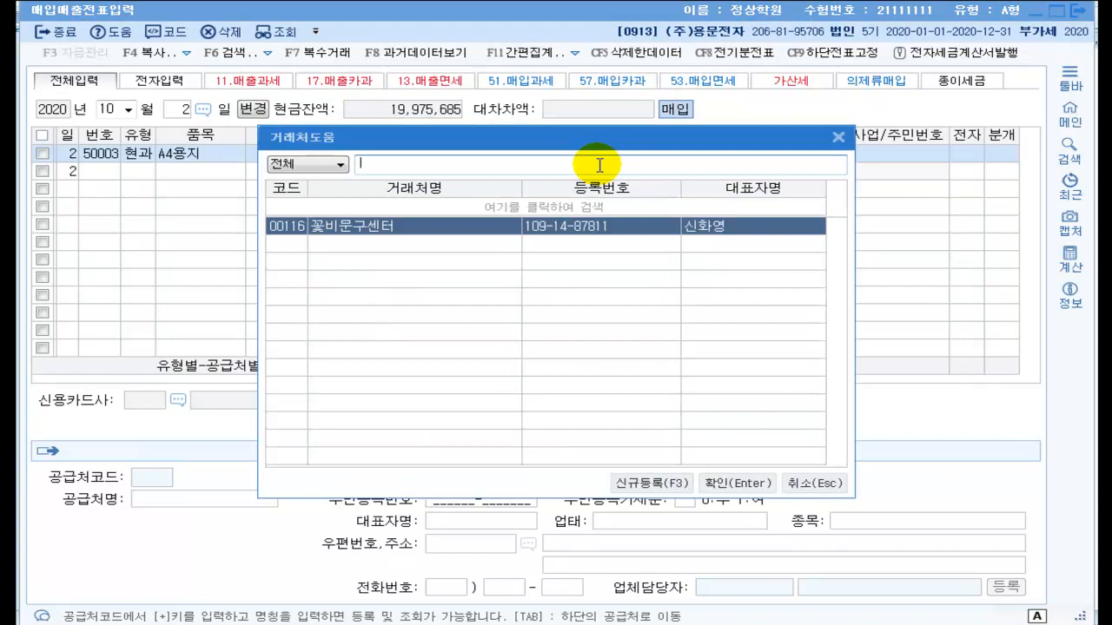
{"action": "key", "text": "Return"}
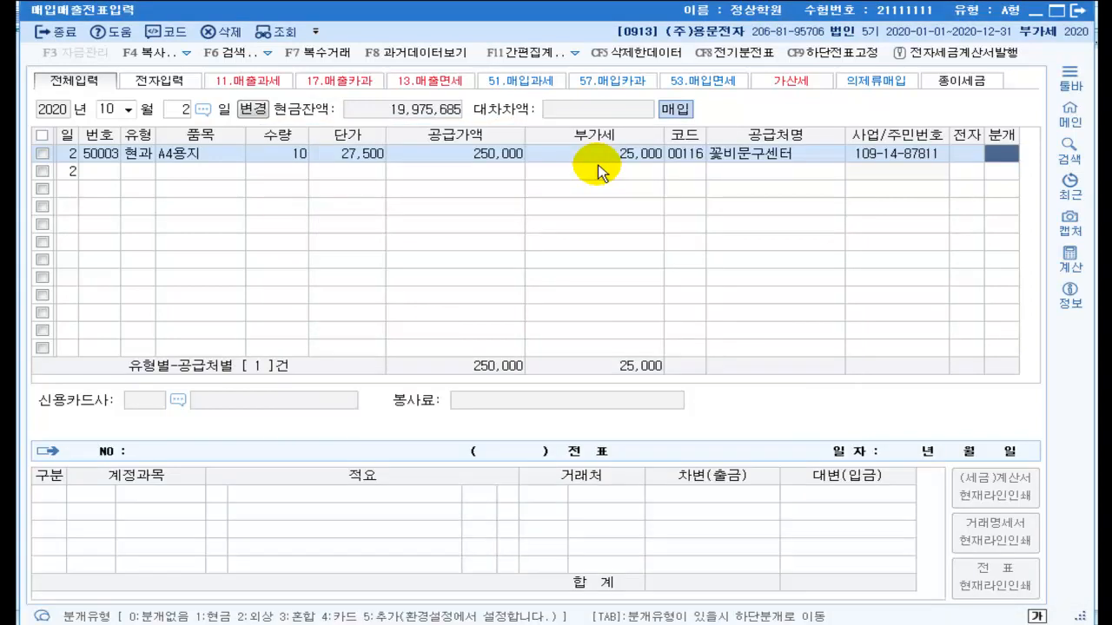
{"action": "type", "text": "1"}
{"action": "key", "text": "Return"}
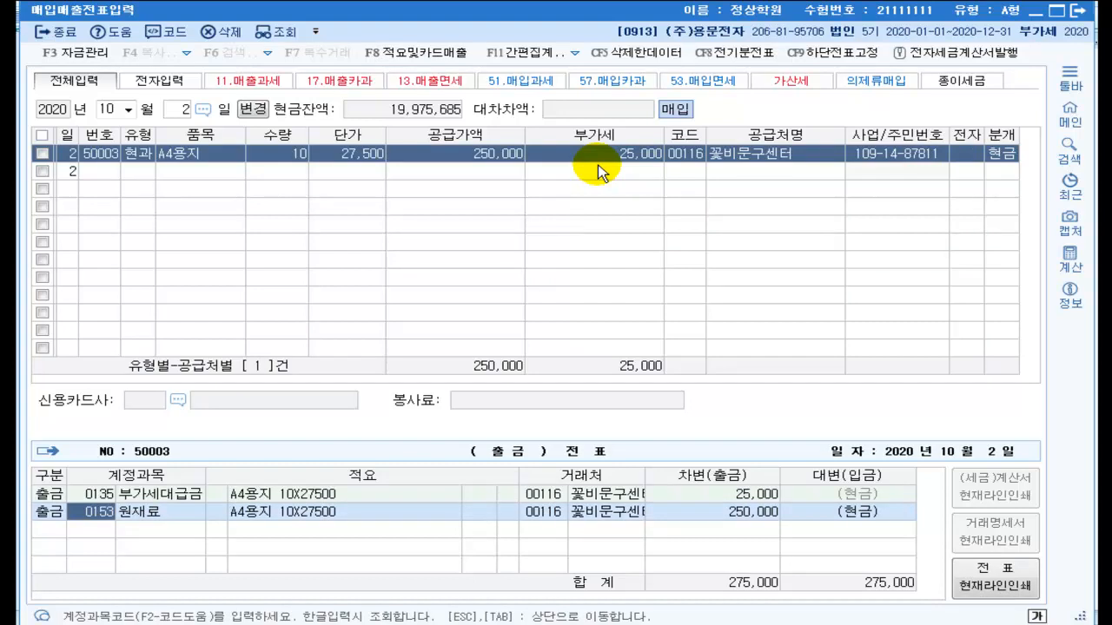
Step: Change the 원재료 journal line to account 0830 소모품비 (판매관리비), and switch back to the exam document
{"action": "type", "text": "소모"}
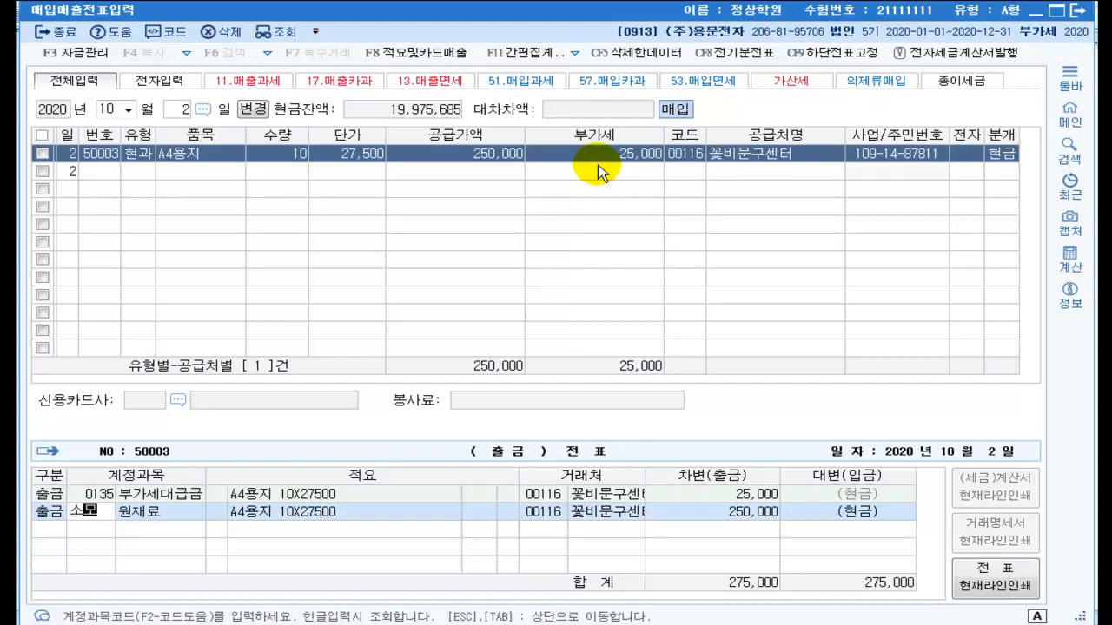
{"action": "key", "text": "Return"}
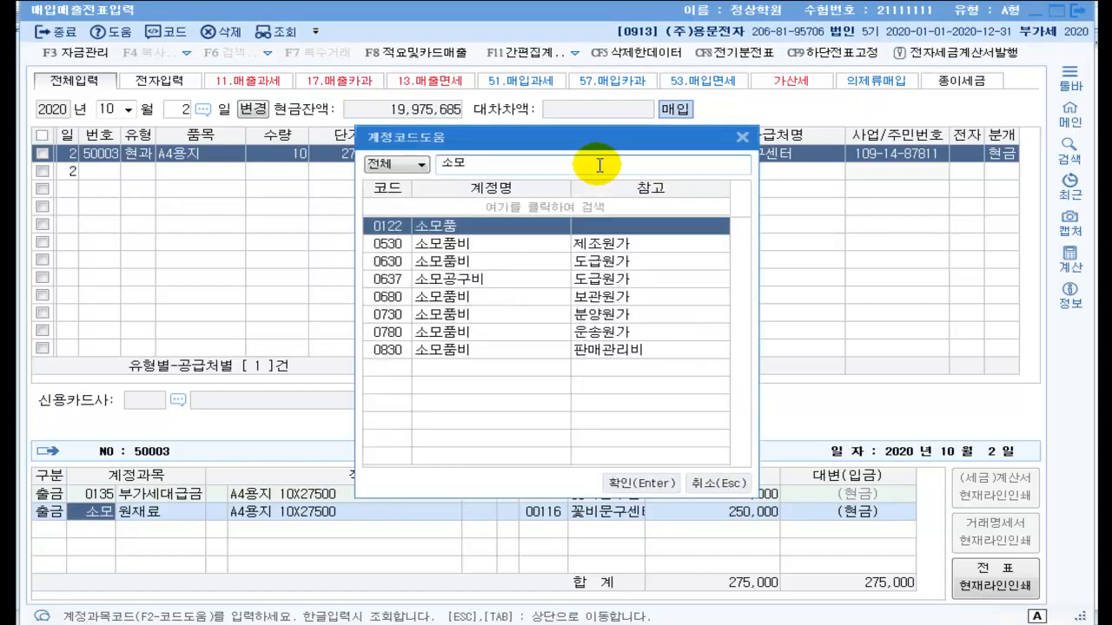
{"action": "key", "text": "Down"}
{"action": "key", "text": "Down"}
{"action": "key", "text": "Down"}
{"action": "key", "text": "Down"}
{"action": "key", "text": "Down"}
{"action": "key", "text": "Down"}
{"action": "key", "text": "Down"}
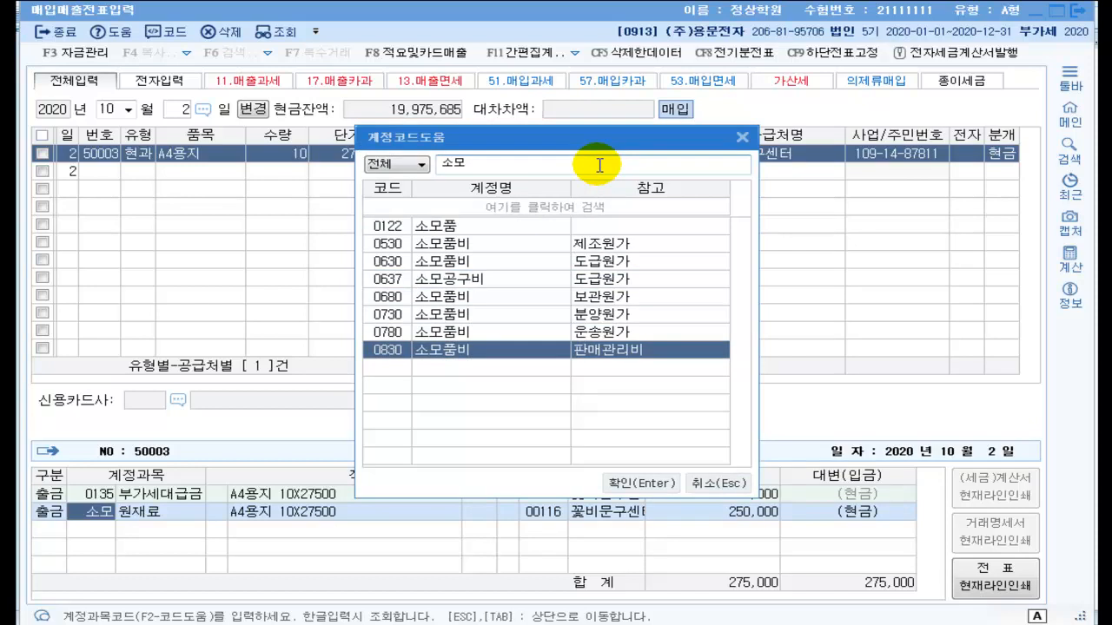
{"action": "key", "text": "Return"}
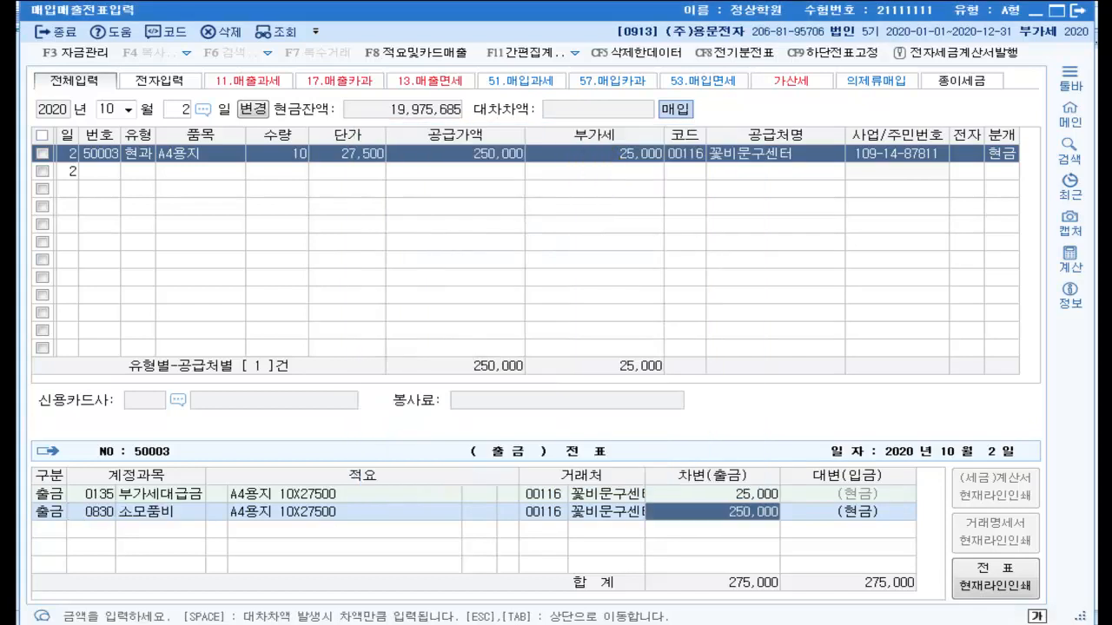
{"action": "key", "text": "alt+Tab"}
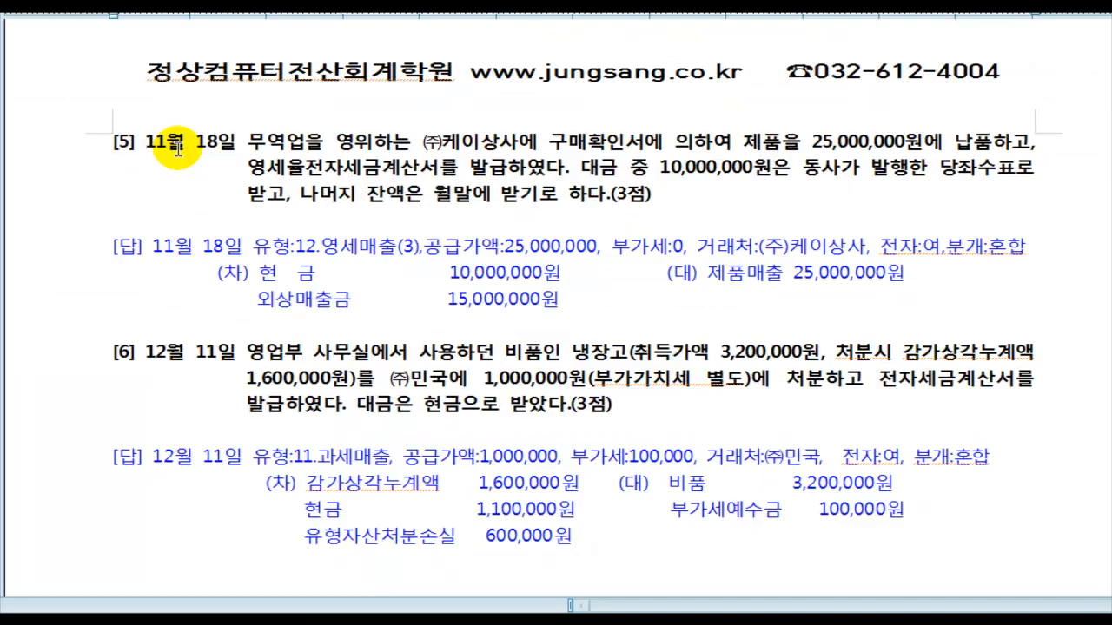
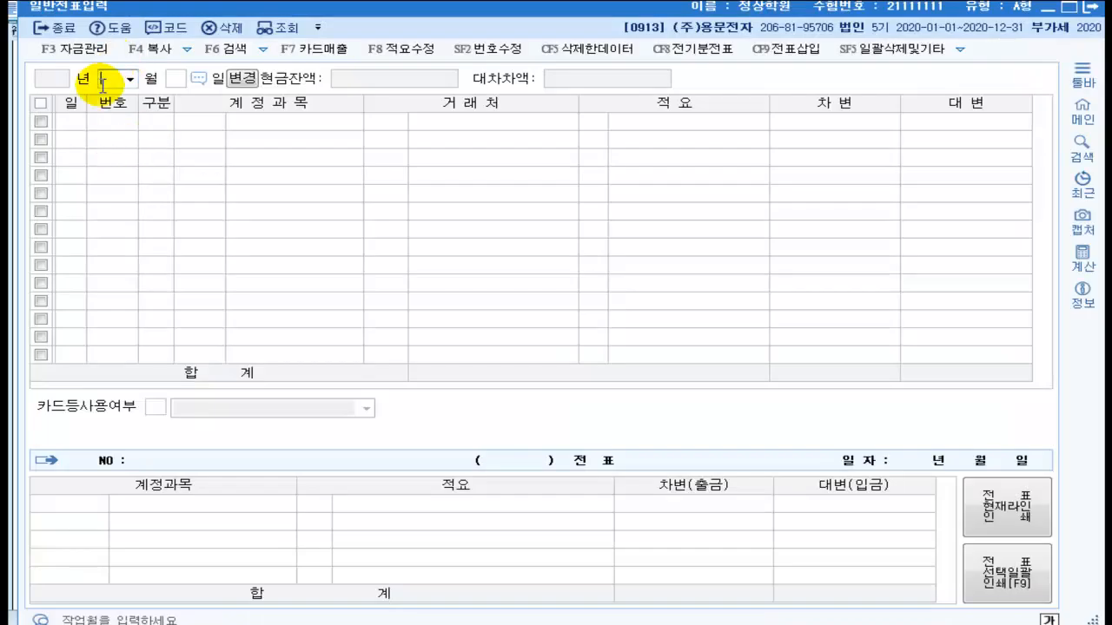
Step: Load August 17 in 일반전표입력 and delete both lines of the 공장유리 수선비 voucher
{"action": "type", "text": "0817"}
{"action": "key", "text": "Return"}
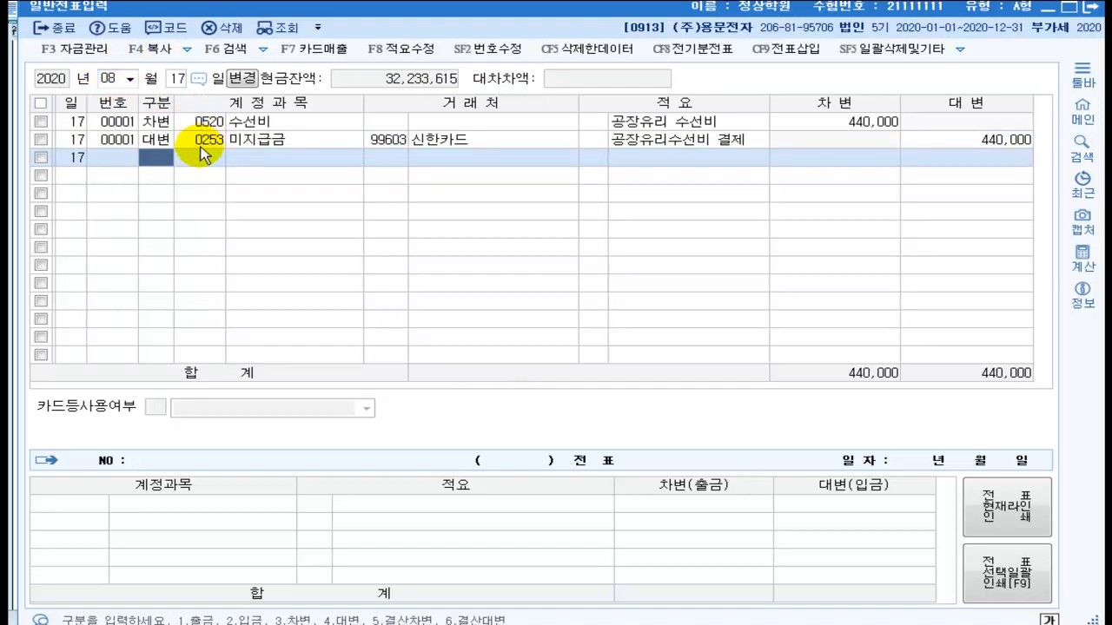
{"action": "left_click", "coordinate": [43, 104]}
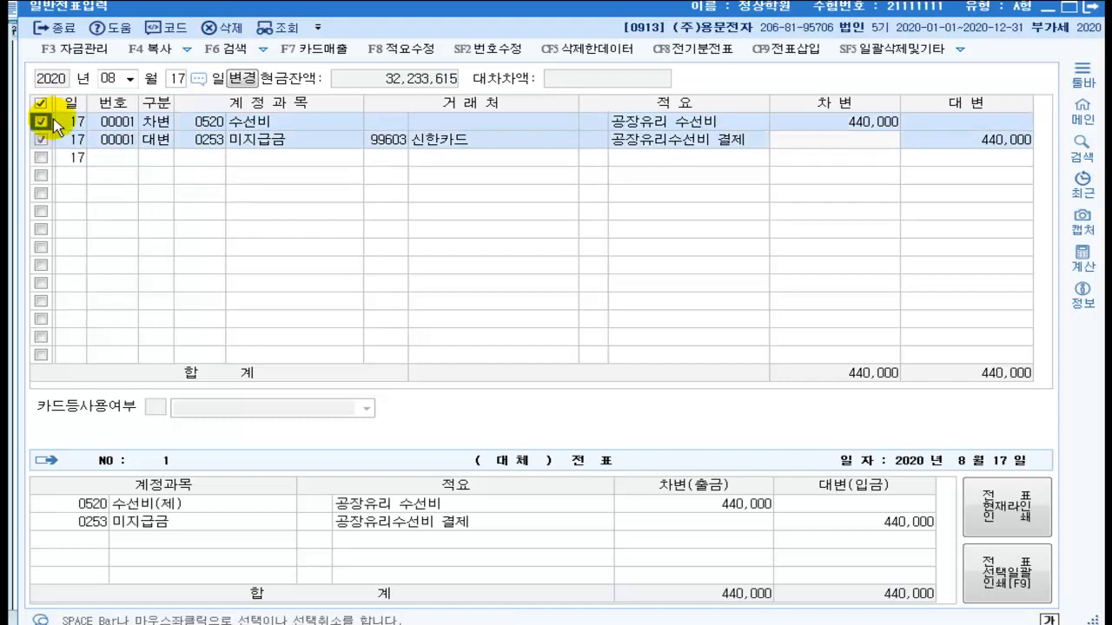
{"action": "left_click", "coordinate": [217, 29]}
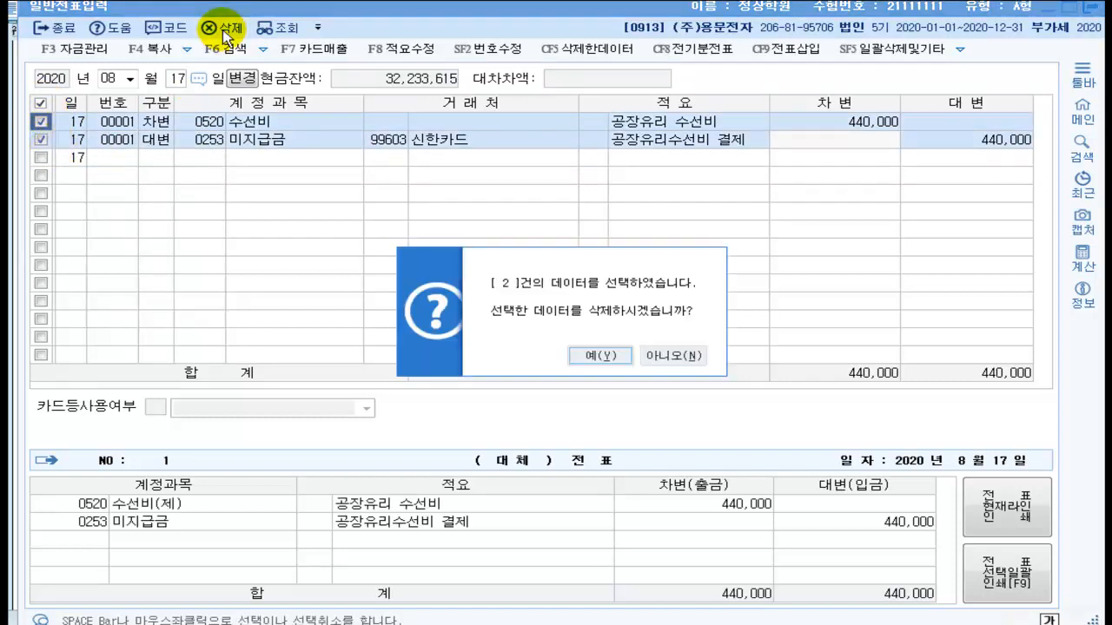
{"action": "left_click", "coordinate": [588, 356]}
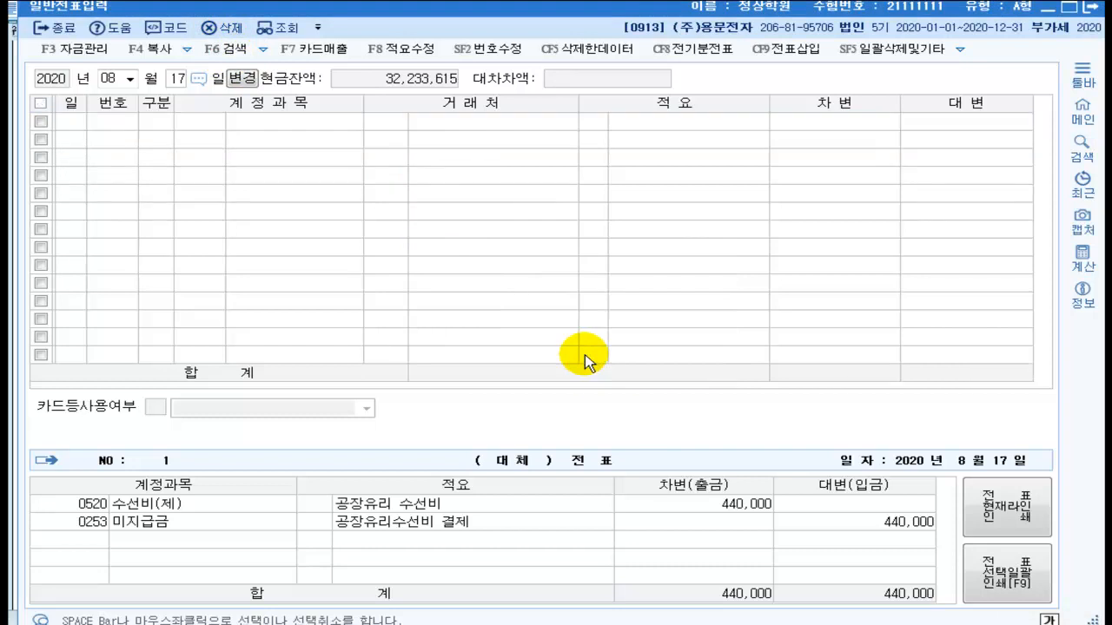
Step: Leave 일반전표입력, open 매입매출전표입력, and start an August 17 entry with type 57 카과
{"action": "left_click", "coordinate": [1093, 10]}
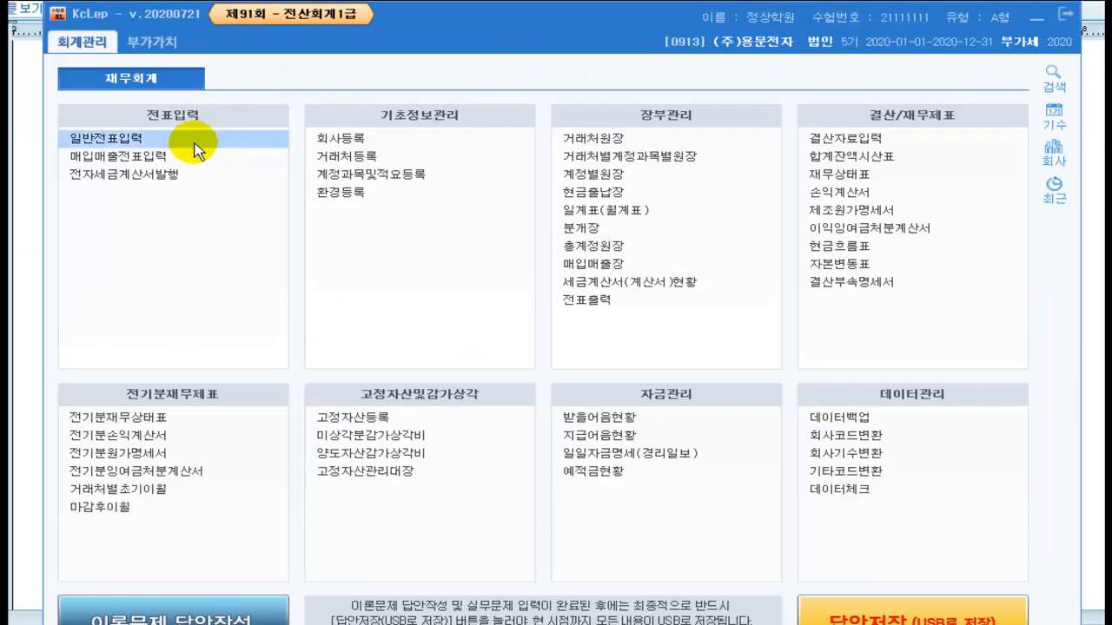
{"action": "left_click", "coordinate": [131, 157]}
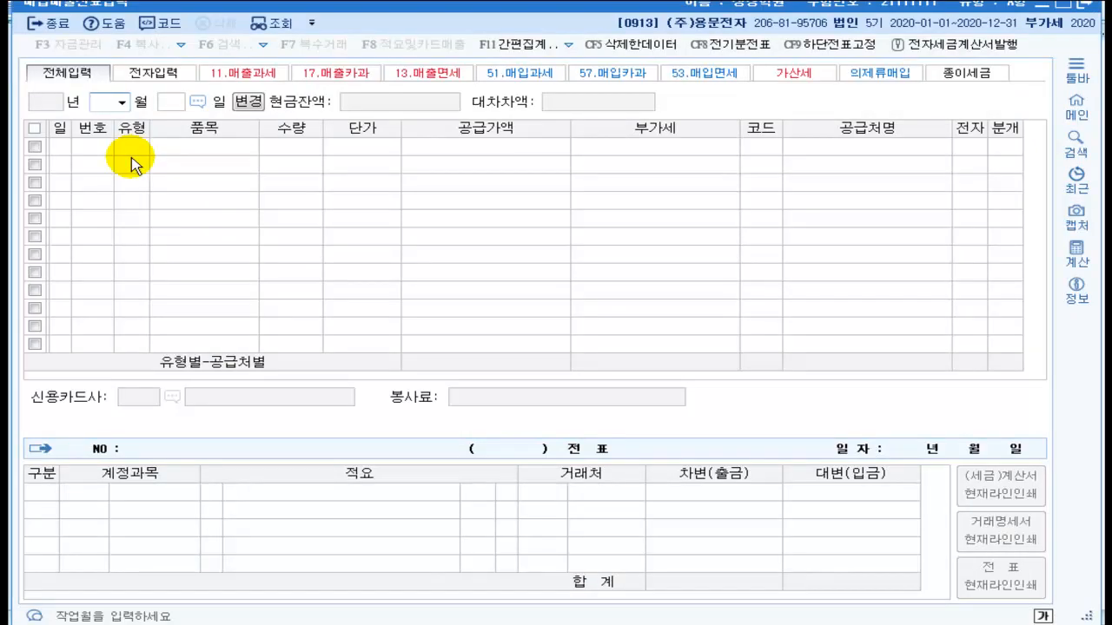
{"action": "type", "text": "08"}
{"action": "type", "text": "17"}
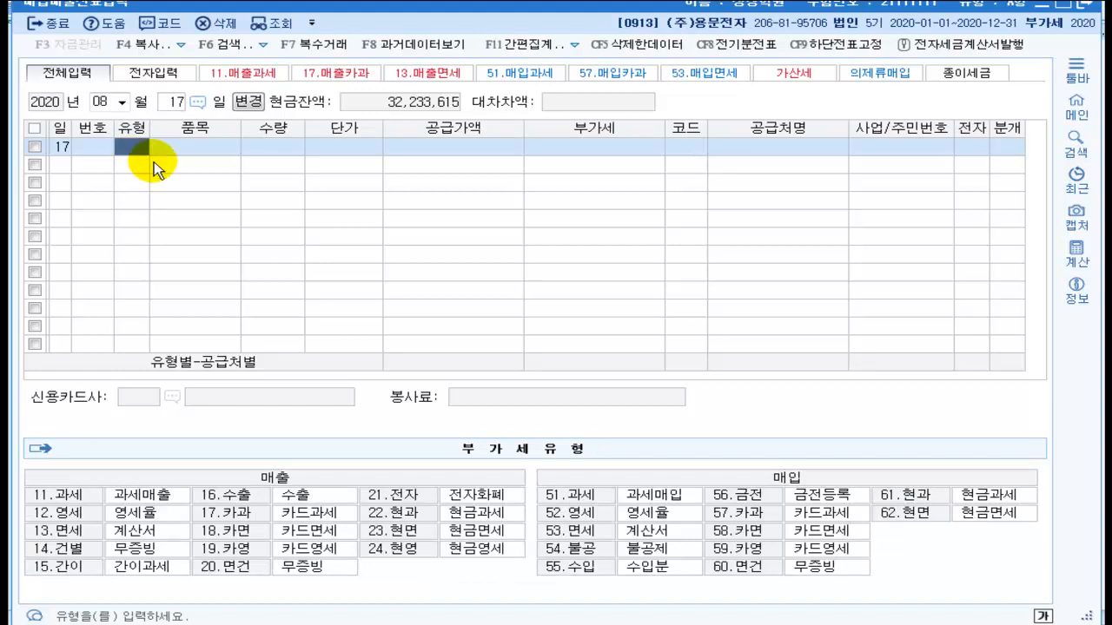
{"action": "left_click", "coordinate": [732, 517]}
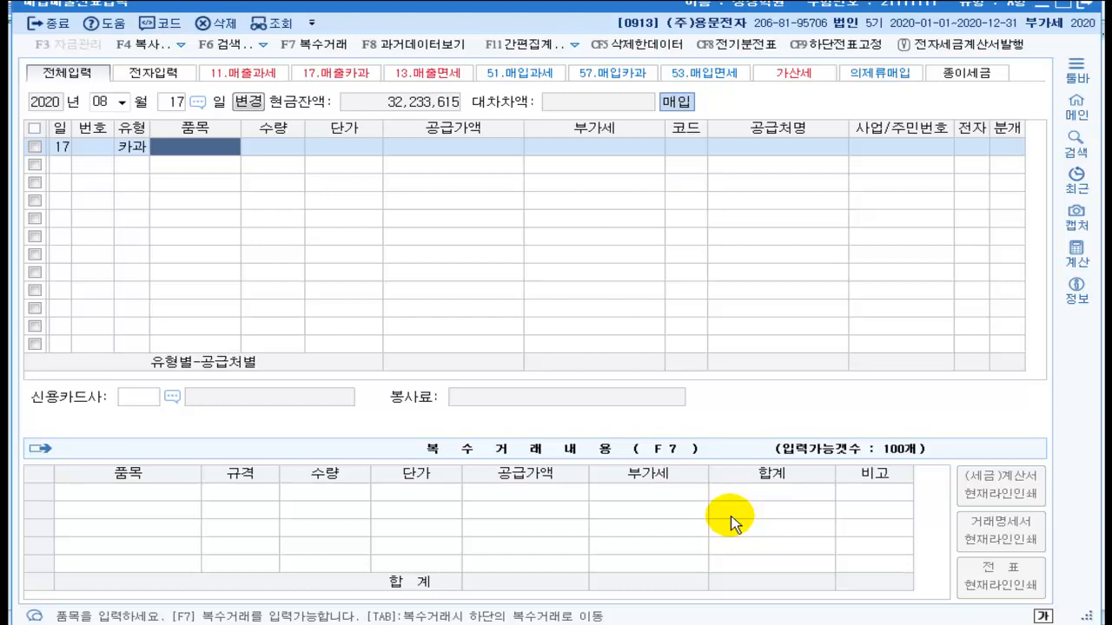
Step: Enter 수선 as the item and 440,000 as the VAT-inclusive amount of the August 17 purchase, accepting the calculated 부가세
{"action": "type", "text": "수선"}
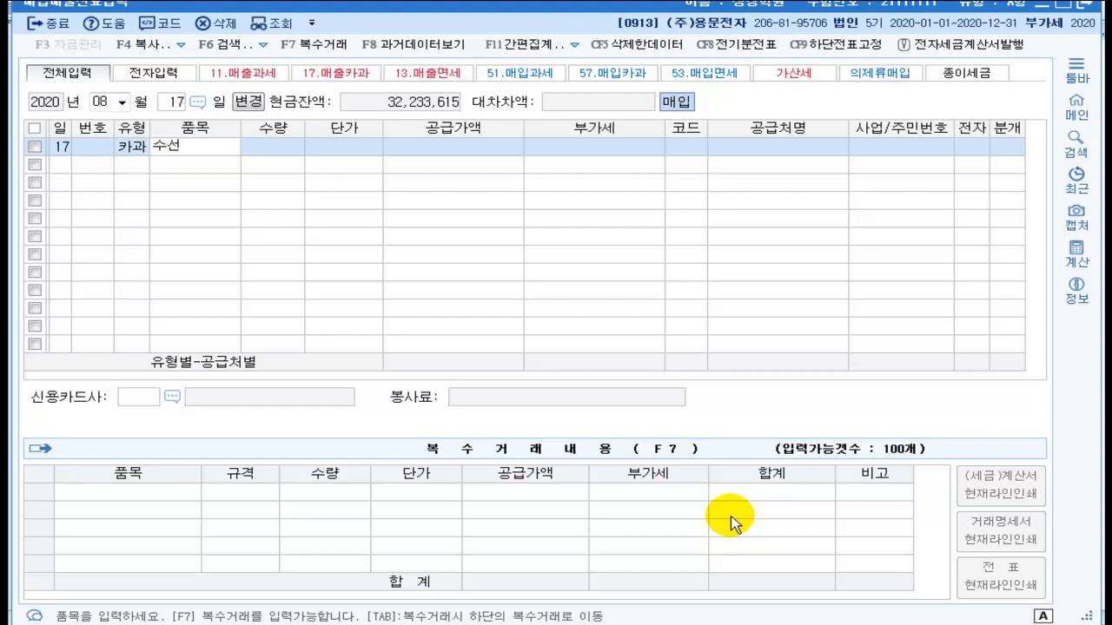
{"action": "key", "text": "Return"}
{"action": "key", "text": "Return"}
{"action": "key", "text": "Return"}
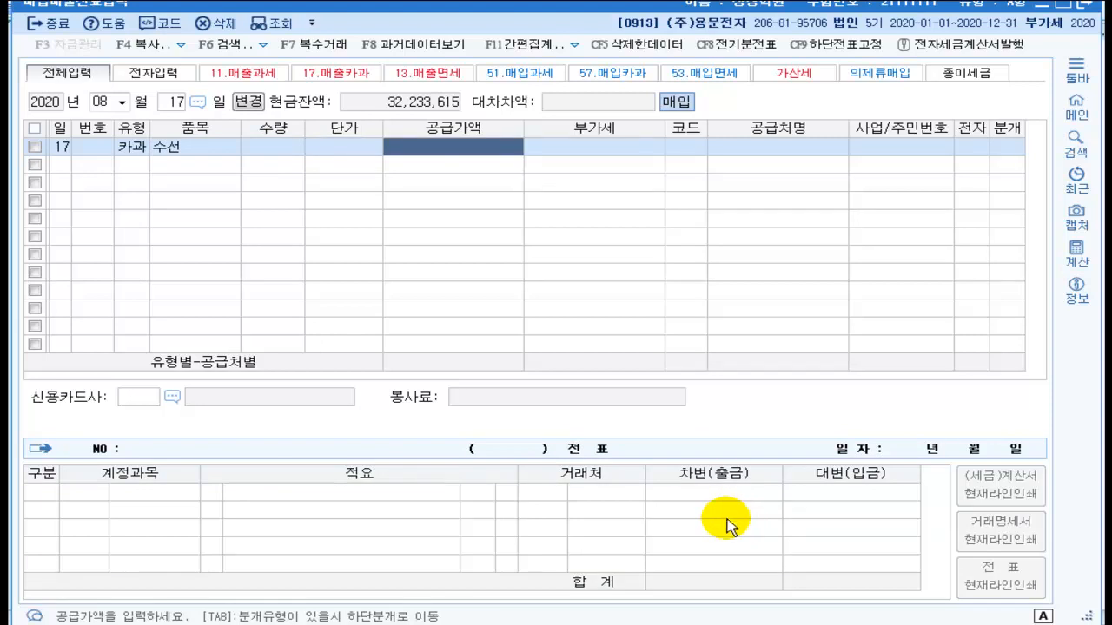
{"action": "type", "text": "4400000"}
{"action": "key", "text": "Return"}
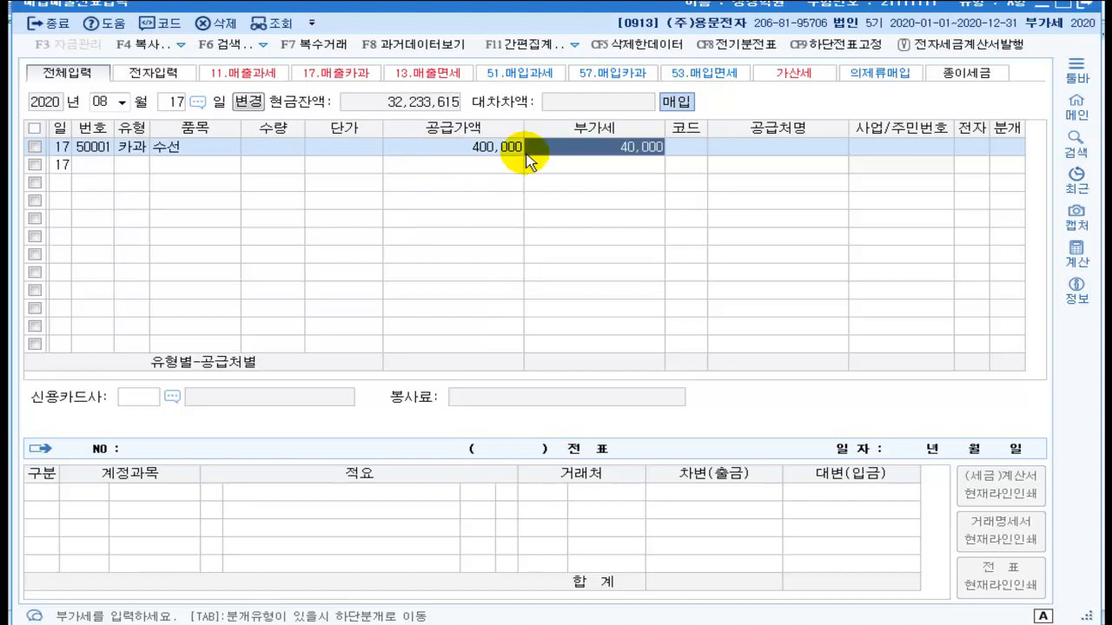
{"action": "key", "text": "Return"}
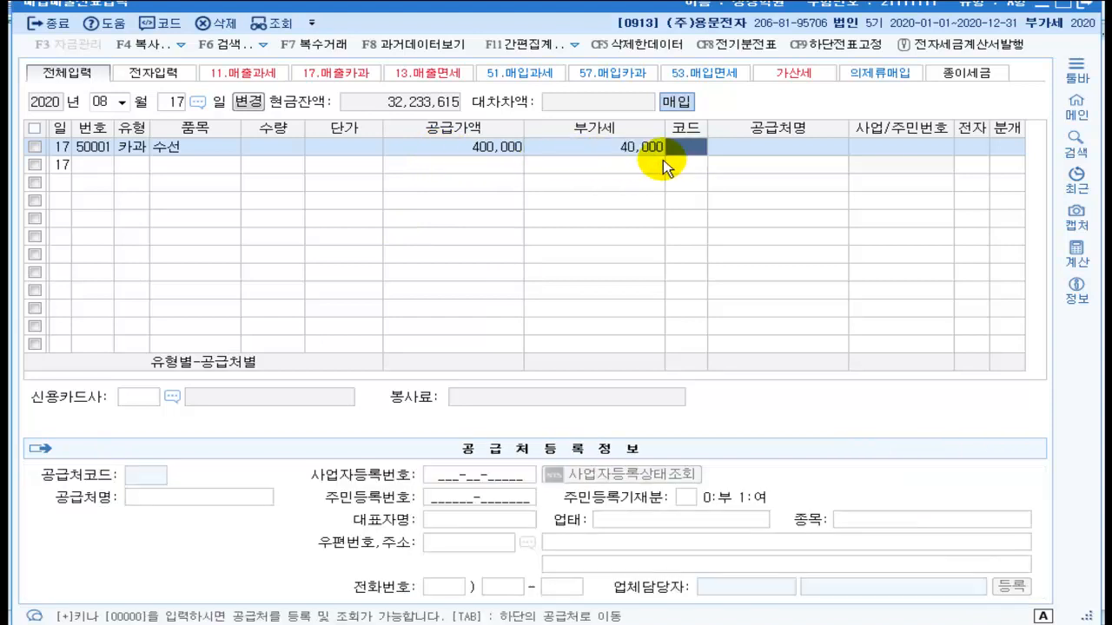
Step: Assign 대한유리 as the supplier and 신한카드 as the credit card company of the August 17 purchase
{"action": "key", "text": "plus"}
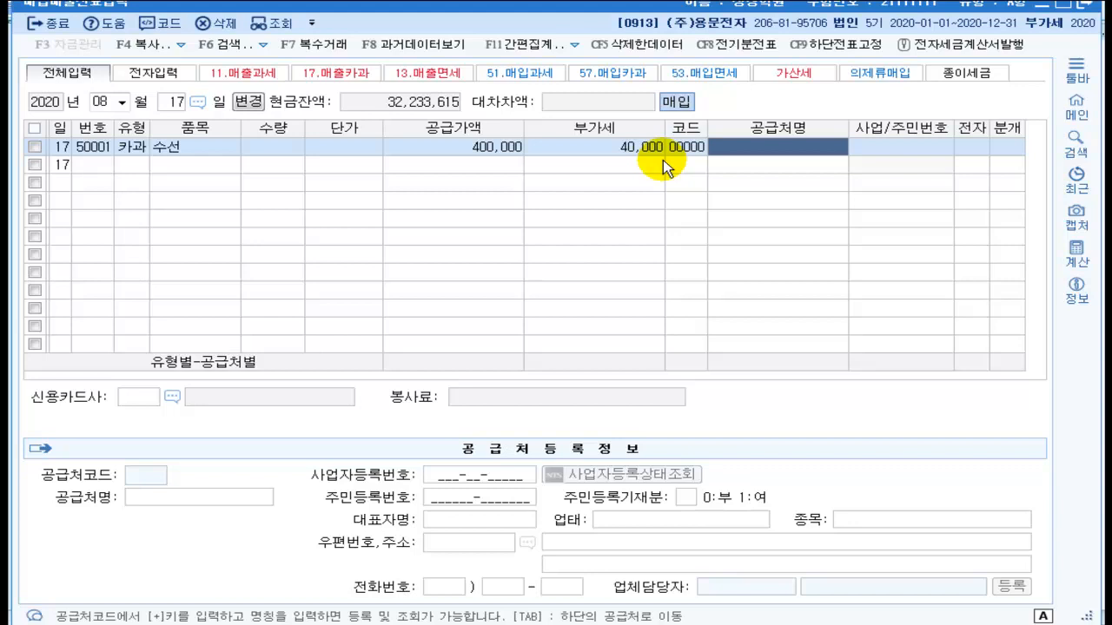
{"action": "type", "text": "대한"}
{"action": "key", "text": "Return"}
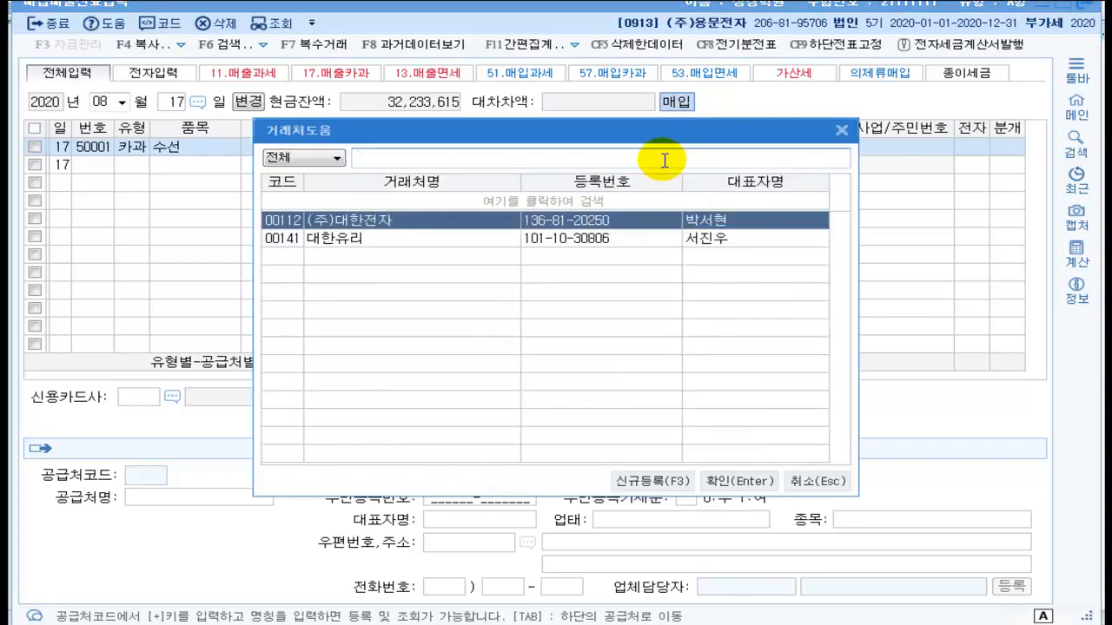
{"action": "key", "text": "Down"}
{"action": "key", "text": "Return"}
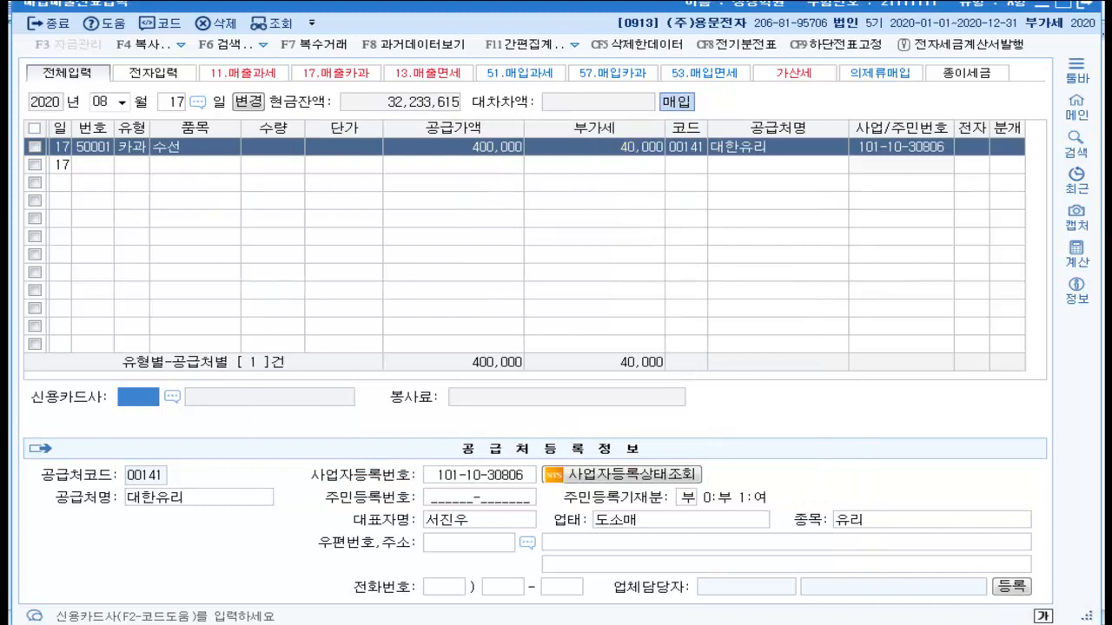
{"action": "left_click", "coordinate": [171, 397]}
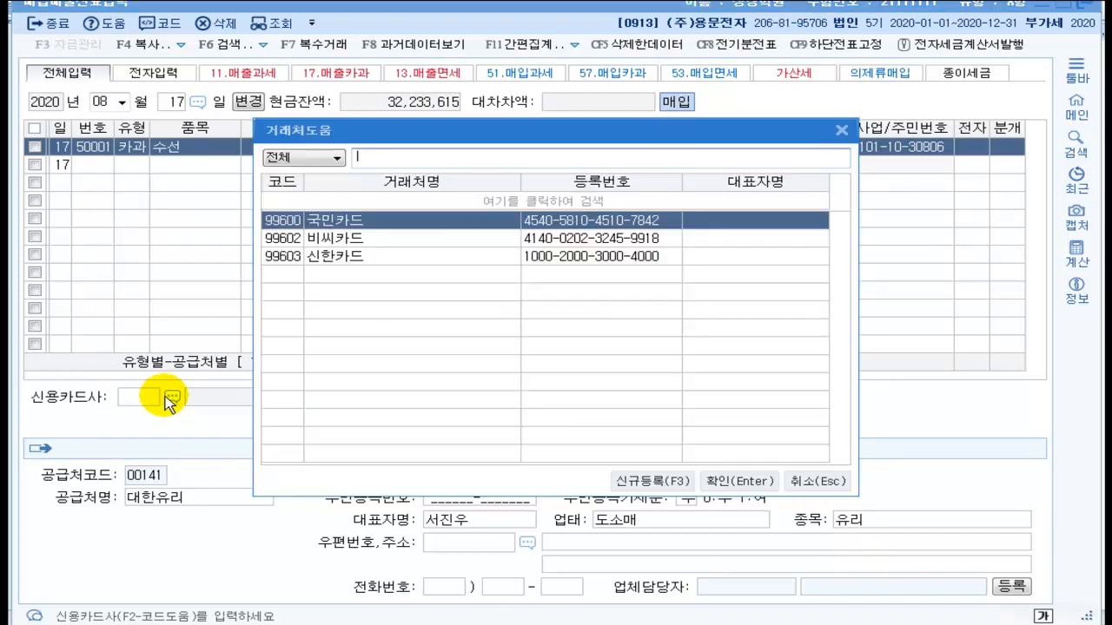
{"action": "left_click", "coordinate": [358, 260]}
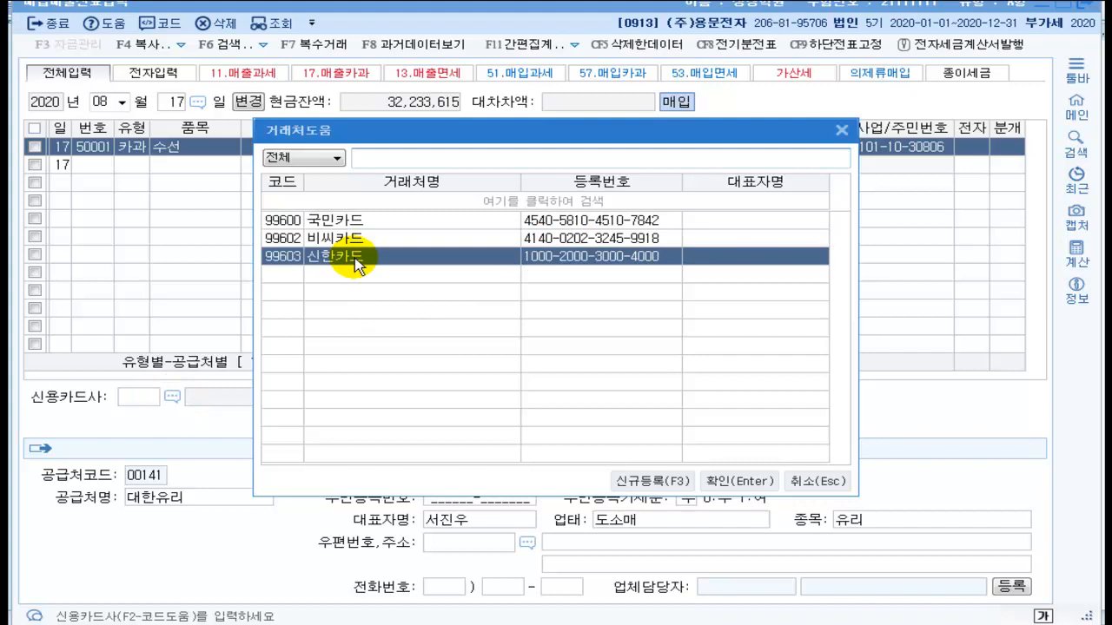
{"action": "left_click", "coordinate": [714, 480]}
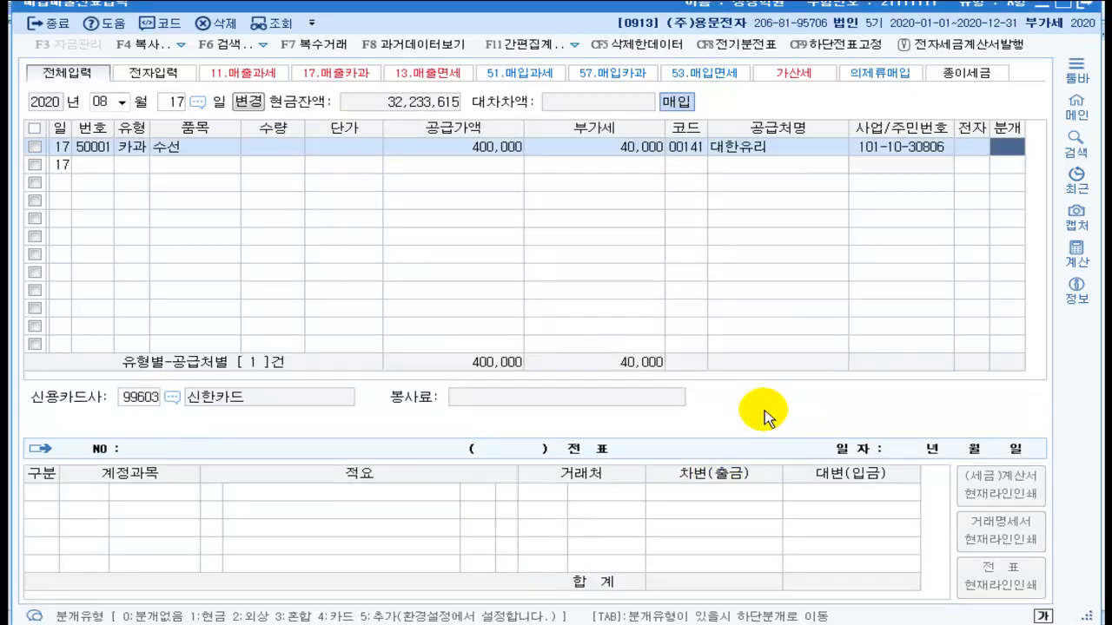
Step: Set the August 17 purchase's 분개 type to 4 카드 and change the debit account 원재료 to 0520 수선비 (제조원가)
{"action": "type", "text": "4"}
{"action": "key", "text": "Return"}
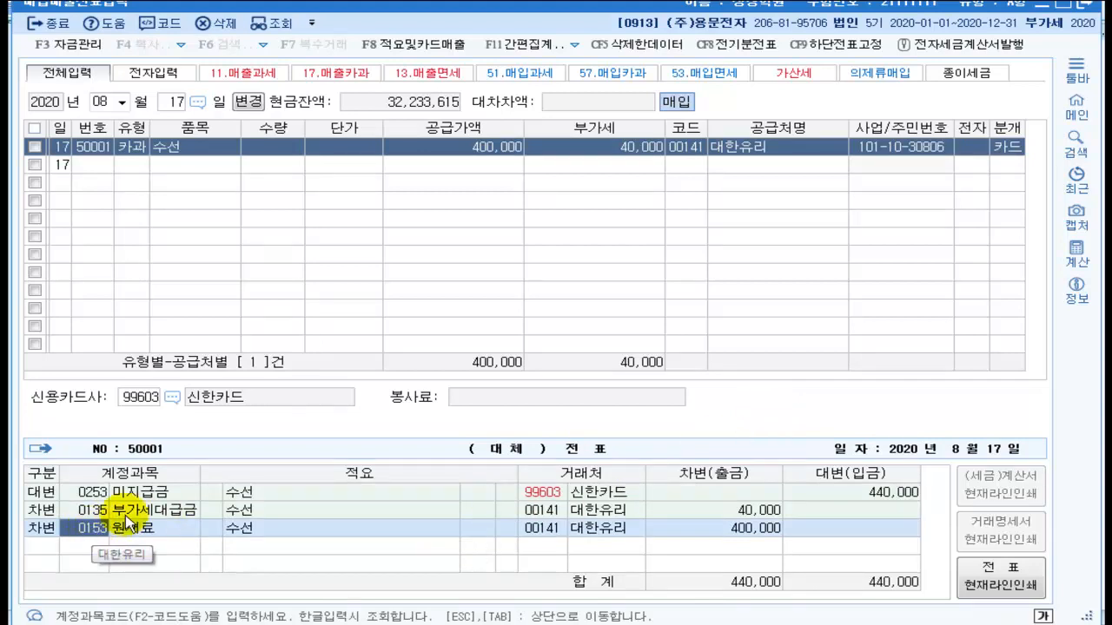
{"action": "type", "text": "수선"}
{"action": "key", "text": "Return"}
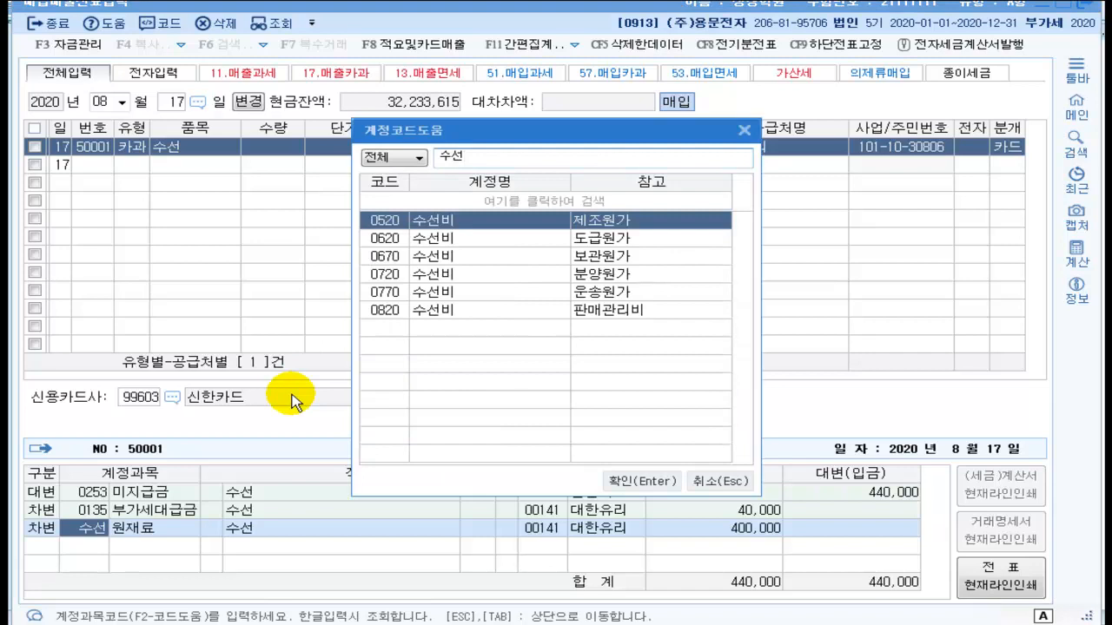
{"action": "key", "text": "Return"}
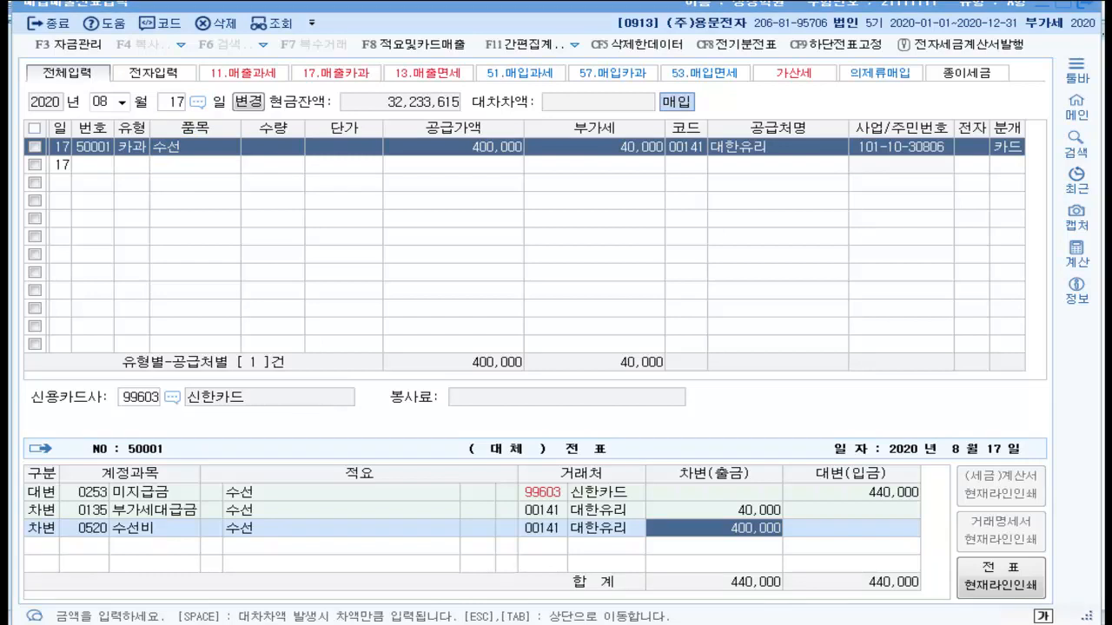
Step: Switch to the exam document and underline the key facts of the October 15 둘둘마트 선물세트 problem, ticking the 영업부 직원 passage
{"action": "key", "text": "alt+Tab"}
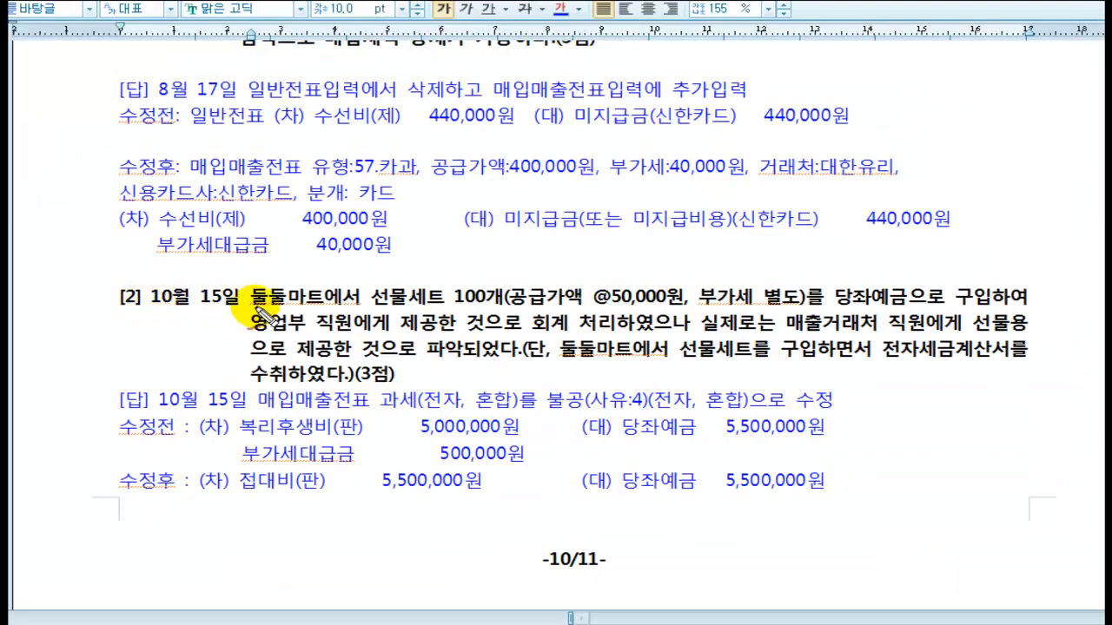
{"action": "left_click_drag", "start_coordinate": [376, 313], "coordinate": [1038, 308]}
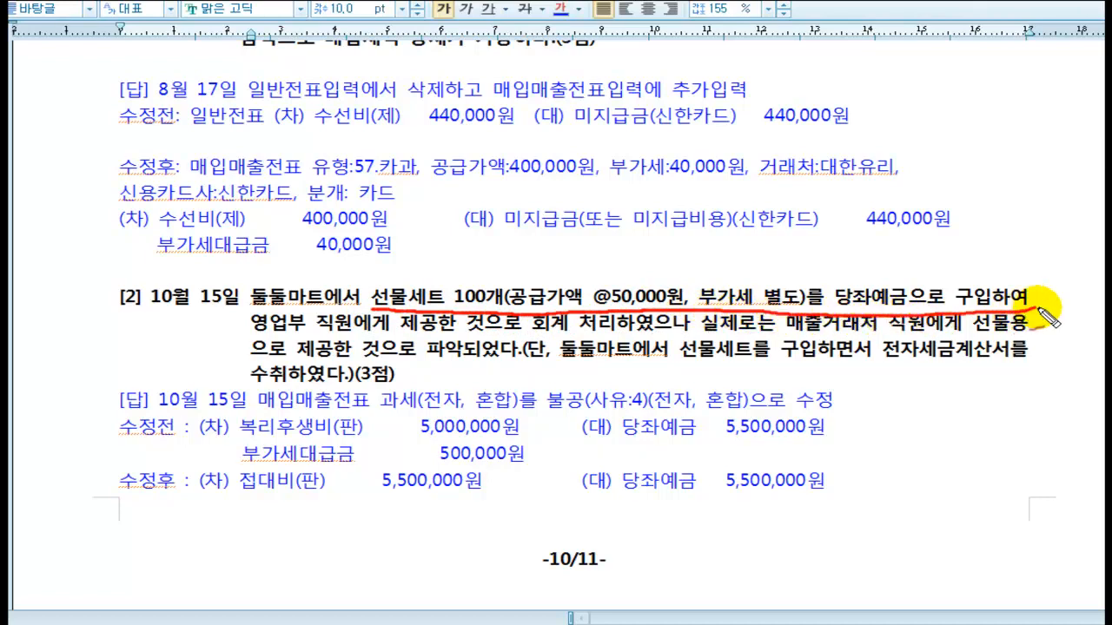
{"action": "left_click_drag", "start_coordinate": [253, 332], "coordinate": [699, 328]}
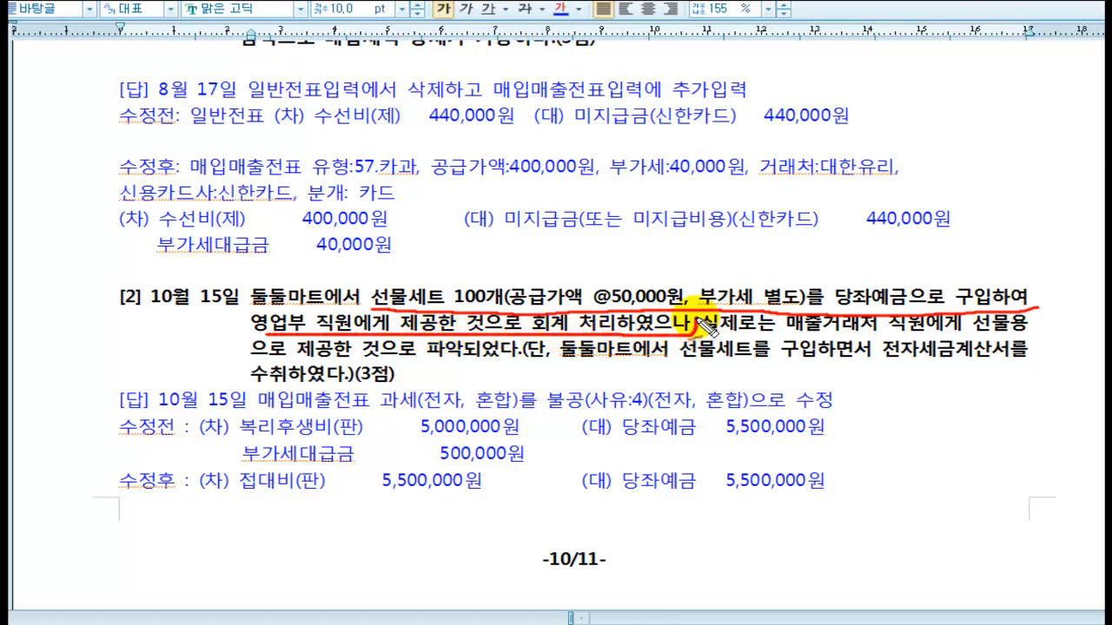
{"action": "left_click_drag", "start_coordinate": [798, 337], "coordinate": [1032, 330]}
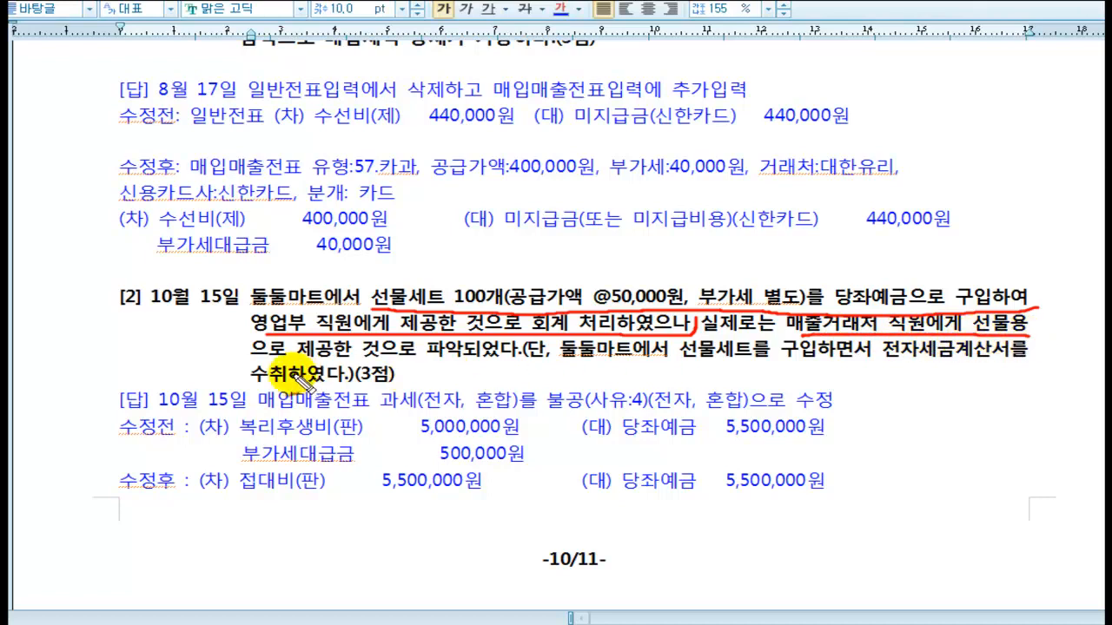
{"action": "left_click_drag", "start_coordinate": [252, 356], "coordinate": [525, 358]}
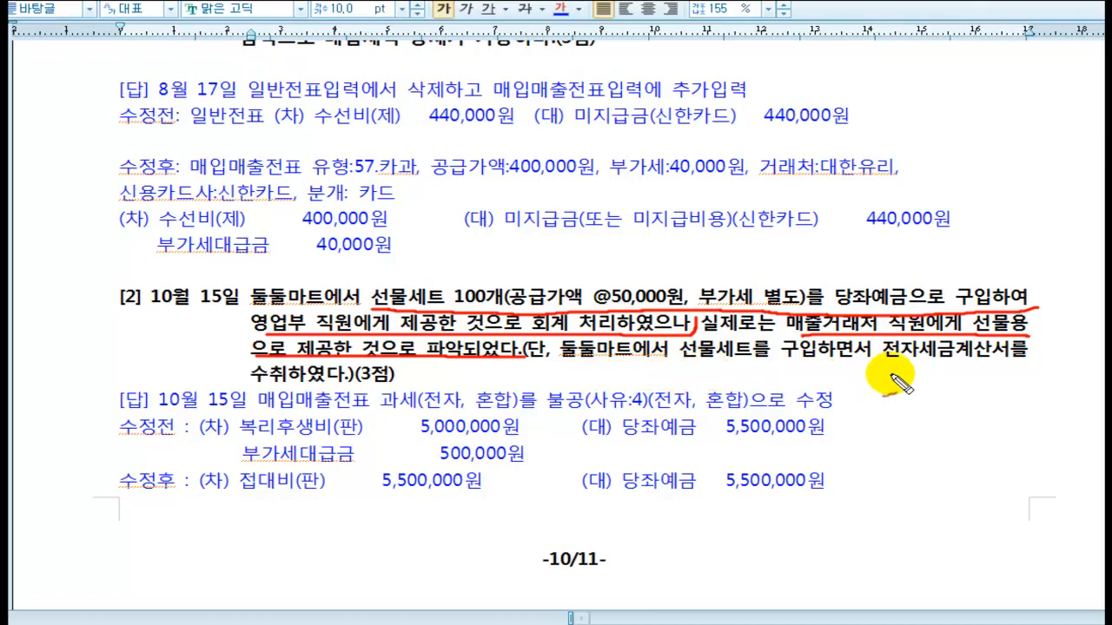
{"action": "left_click_drag", "start_coordinate": [888, 365], "coordinate": [1040, 365]}
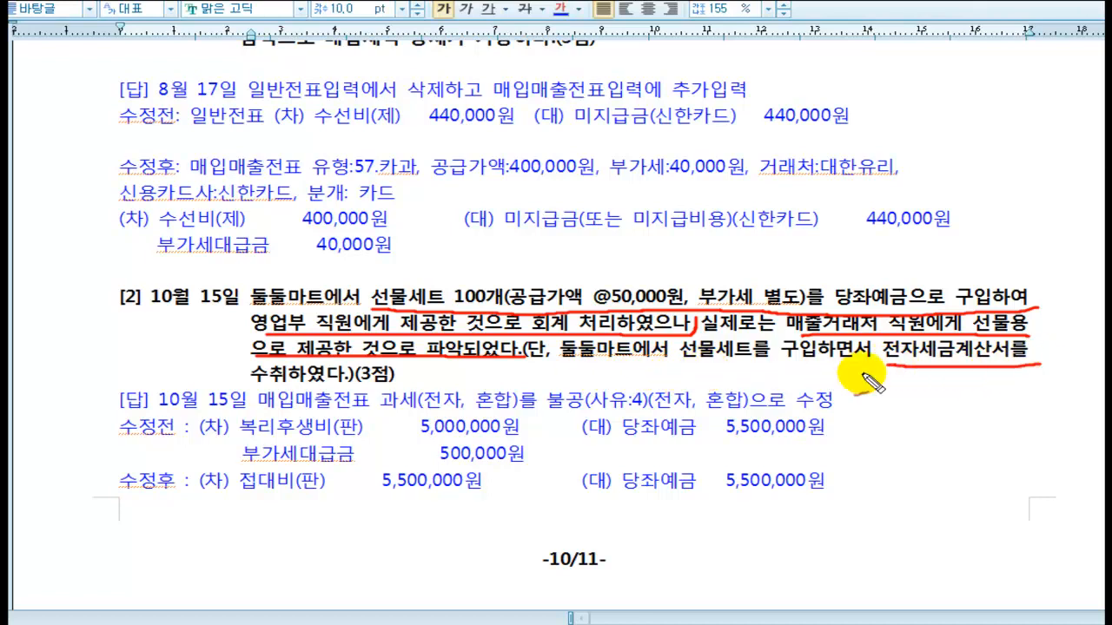
{"action": "left_click_drag", "start_coordinate": [252, 380], "coordinate": [397, 380]}
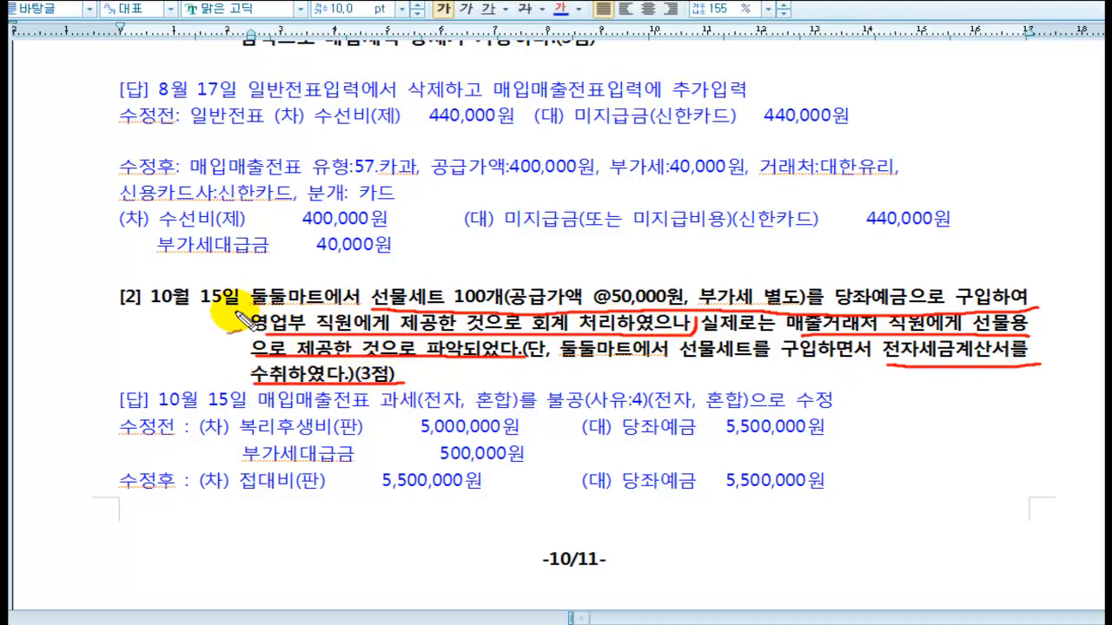
{"action": "left_click_drag", "start_coordinate": [236, 331], "coordinate": [252, 310]}
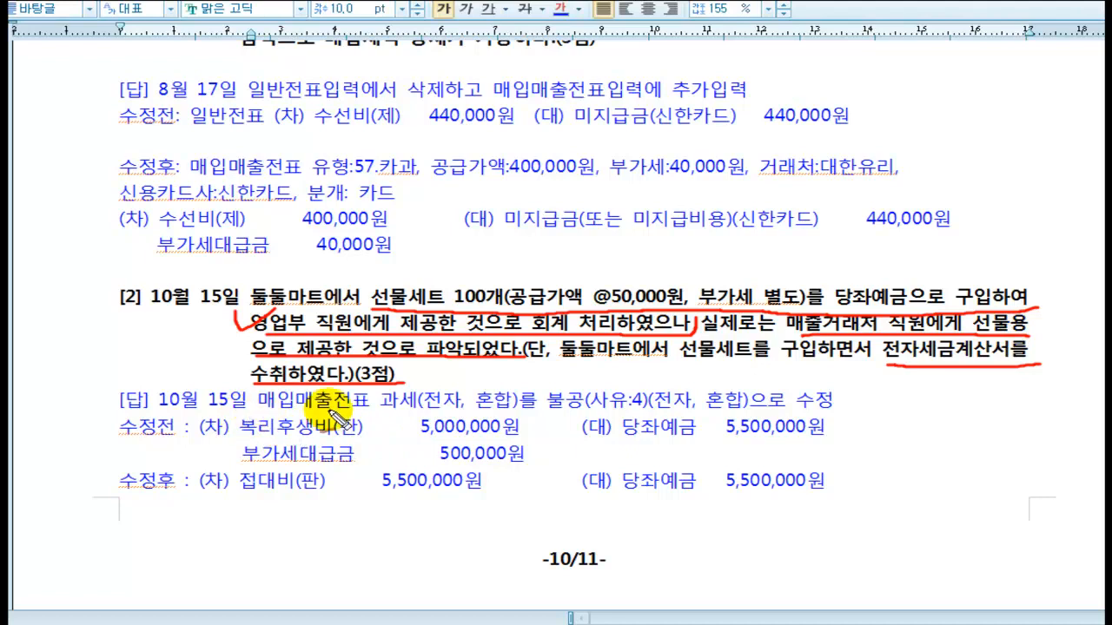
Step: Underline the October 15 answer's change from 과세 to 불공 and its before-and-after debit entries, and clear the pen markings
{"action": "left_click_drag", "start_coordinate": [236, 405], "coordinate": [859, 410]}
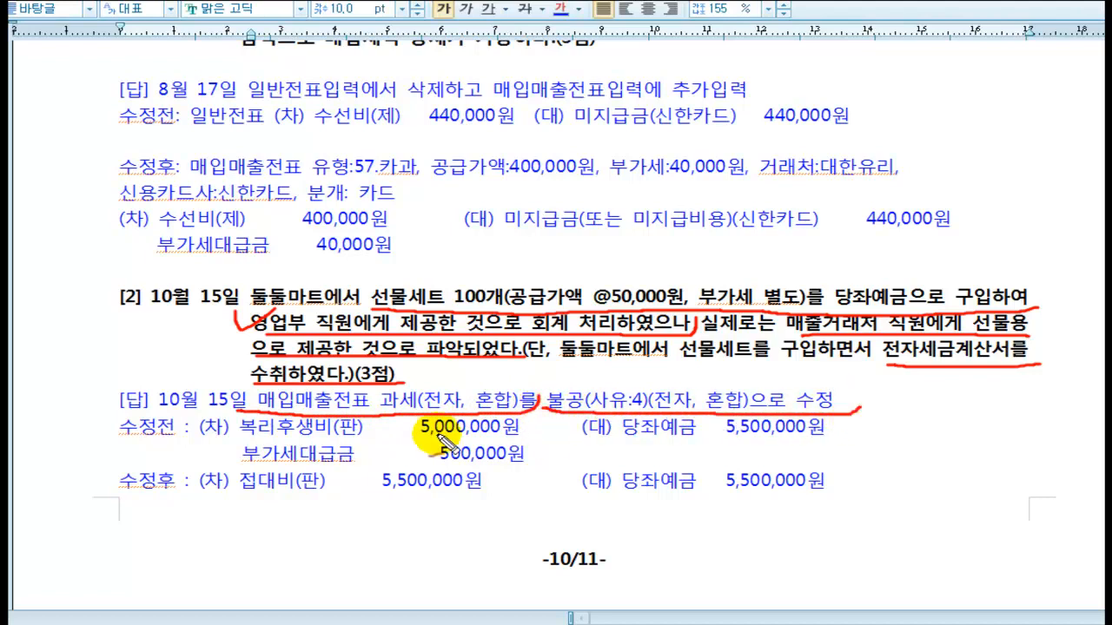
{"action": "left_click_drag", "start_coordinate": [245, 433], "coordinate": [520, 434]}
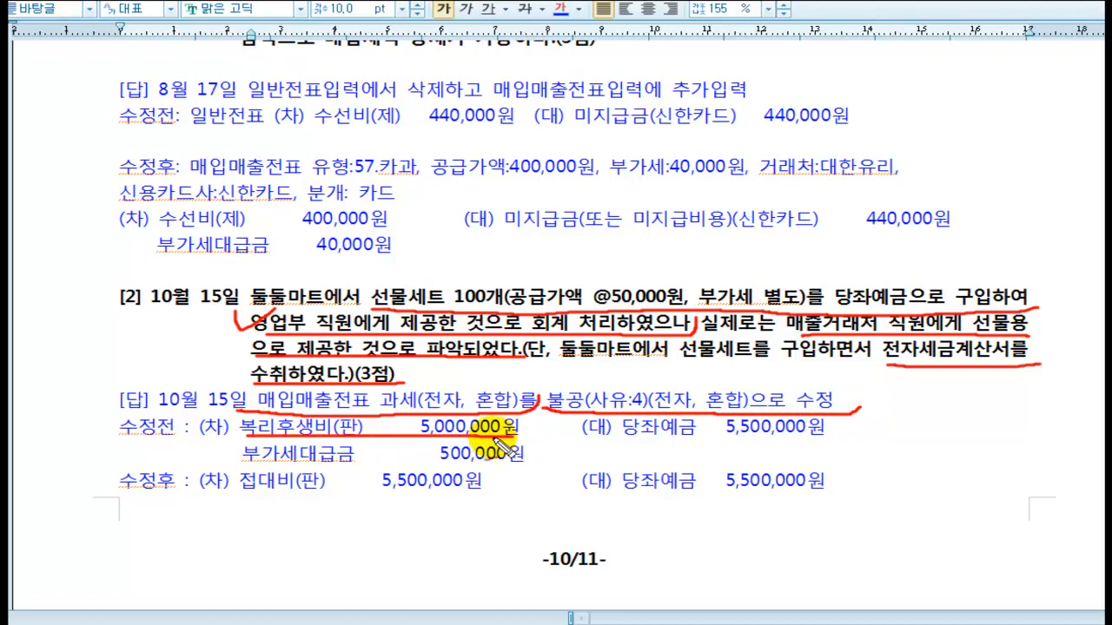
{"action": "left_click_drag", "start_coordinate": [246, 461], "coordinate": [544, 465]}
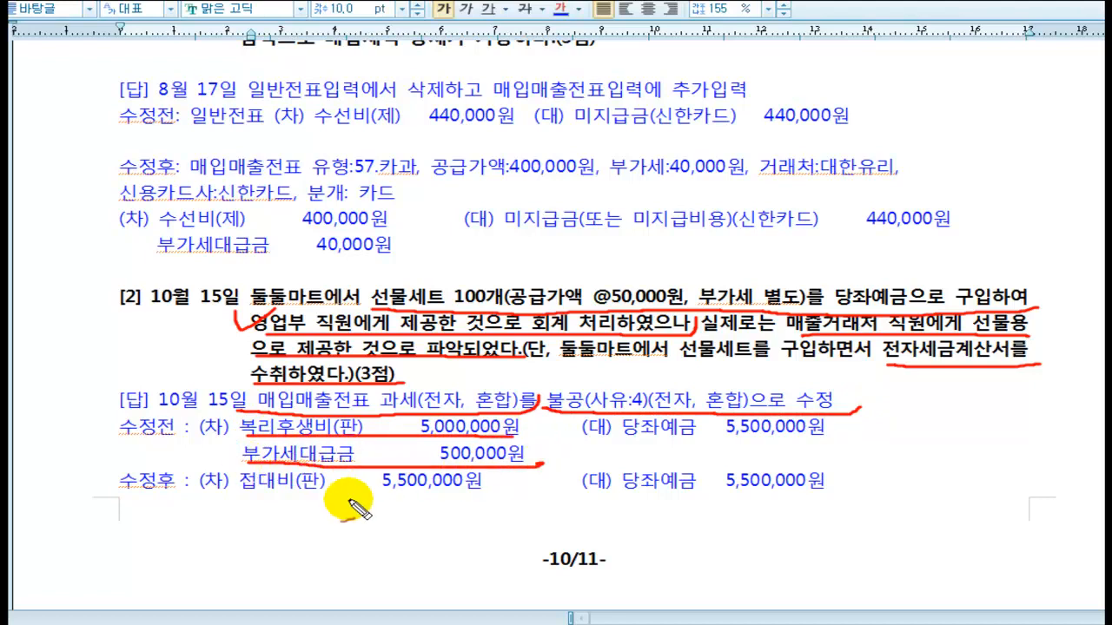
{"action": "mouse_move", "coordinate": [217, 495]}
{"action": "left_mouse_down"}
{"action": "mouse_move", "coordinate": [488, 499]}
{"action": "mouse_move", "coordinate": [508, 489]}
{"action": "left_mouse_up"}
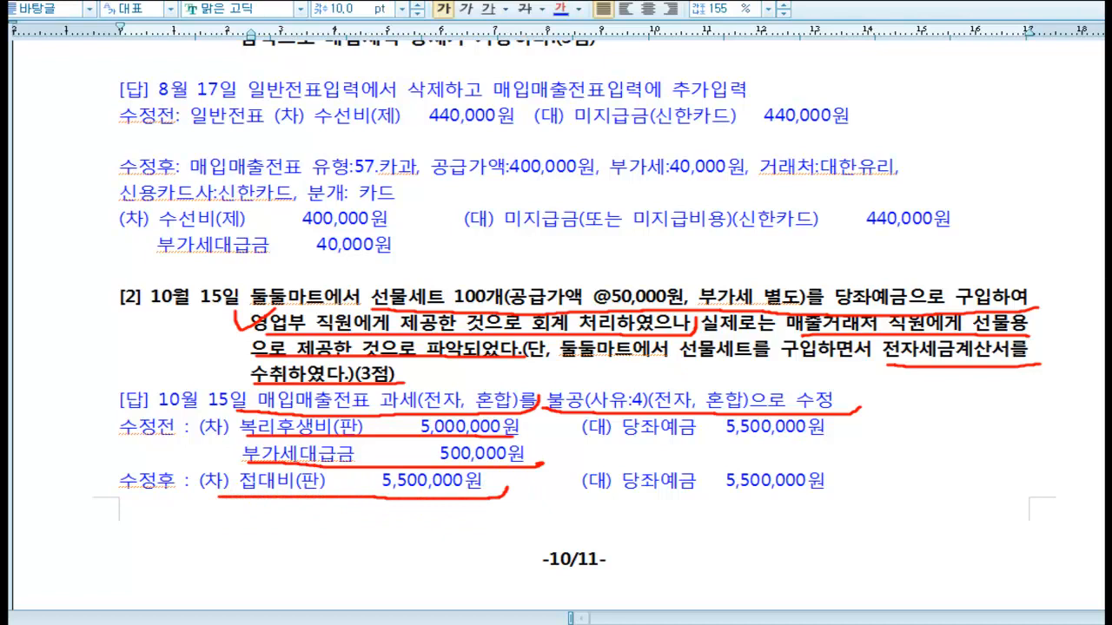
{"action": "key", "text": "Escape"}
Step: Return to 매입매출전표입력 and load the vouchers of October 15
{"action": "key", "text": "alt+Tab"}
{"action": "left_click", "coordinate": [100, 103]}
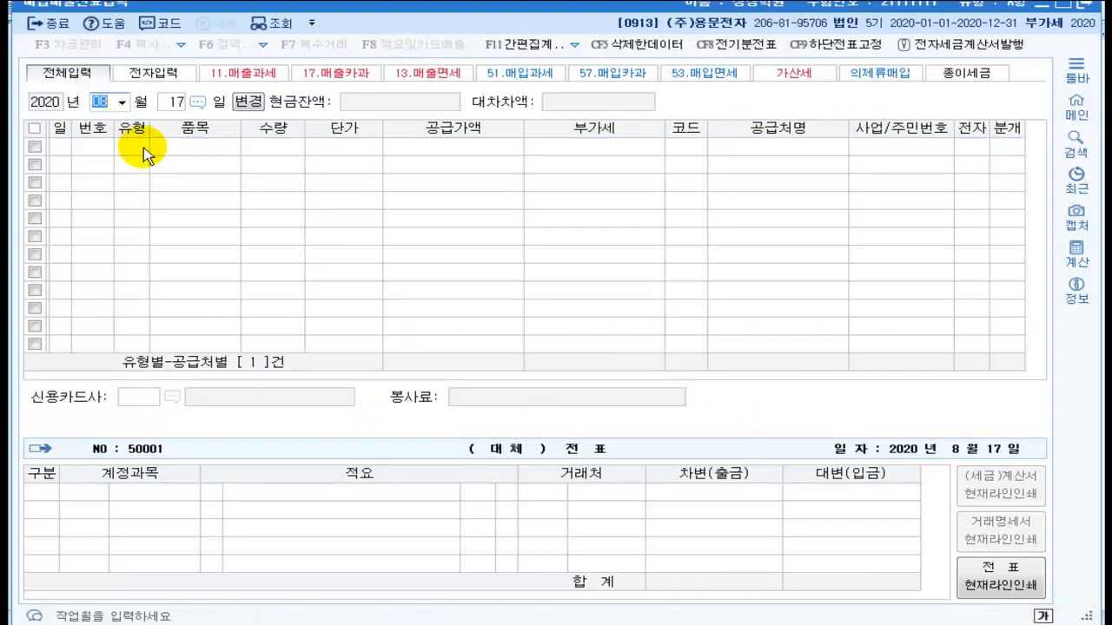
{"action": "type", "text": "10"}
{"action": "key", "text": "Return"}
{"action": "type", "text": "15"}
{"action": "key", "text": "Return"}
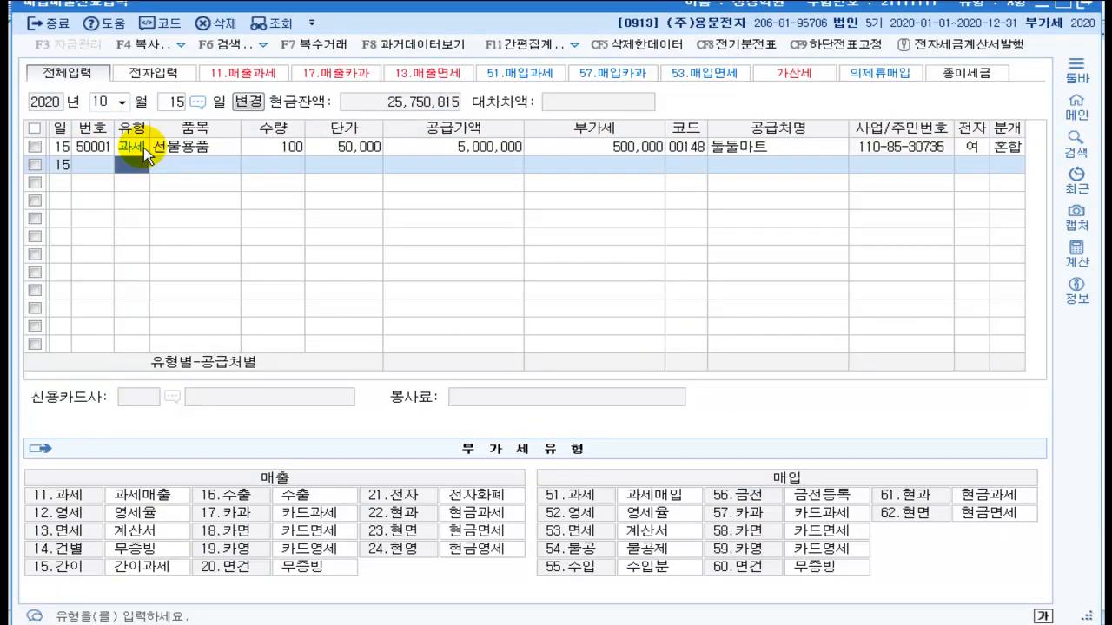
Step: Change the 선물용품 purchase's type to 54 불공 with 불공제사유 4 접대비 및 이와 유사한 비용 관련, keeping its remaining fields
{"action": "left_click", "coordinate": [132, 148]}
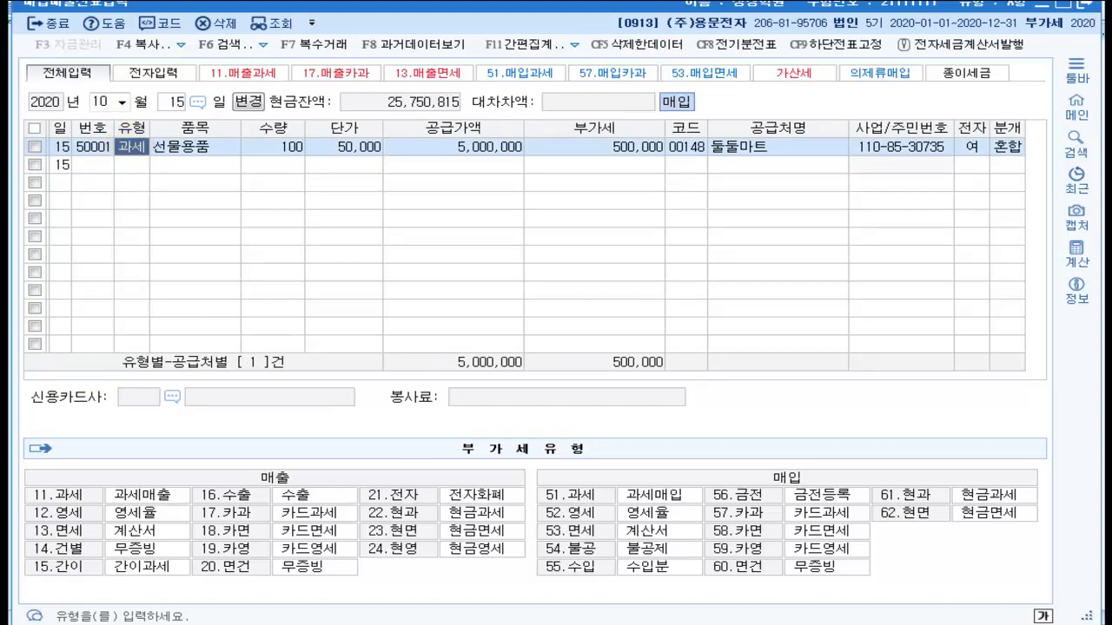
{"action": "type", "text": "54"}
{"action": "key", "text": "Return"}
{"action": "type", "text": "4"}
{"action": "key", "text": "Return"}
{"action": "key", "text": "Return"}
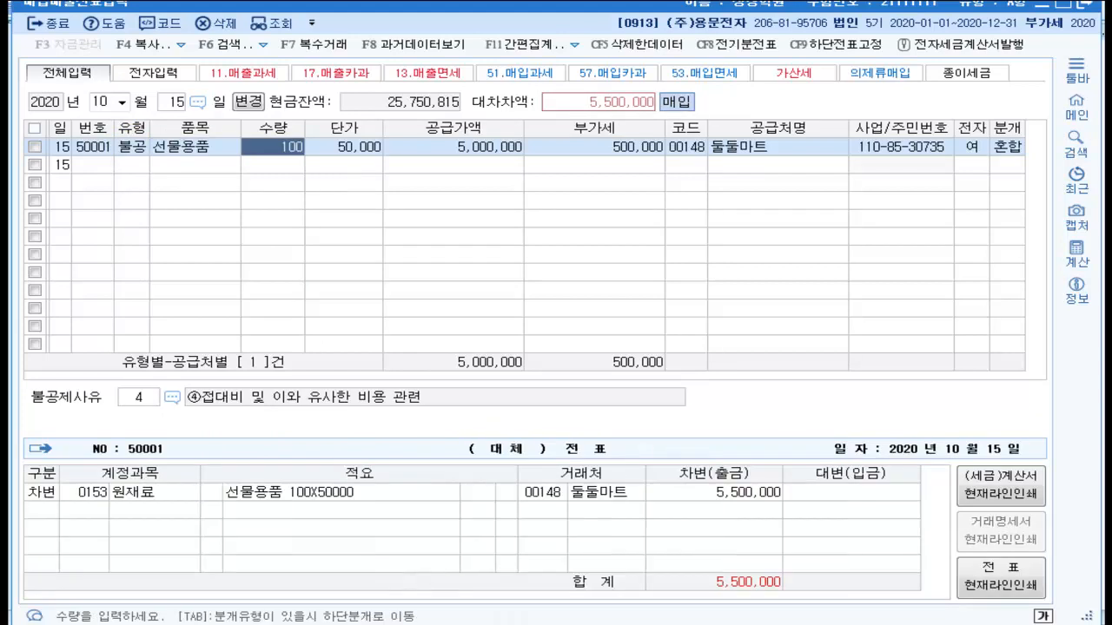
{"action": "key", "text": "Return"}
{"action": "key", "text": "Return"}
{"action": "key", "text": "Return"}
{"action": "key", "text": "Return"}
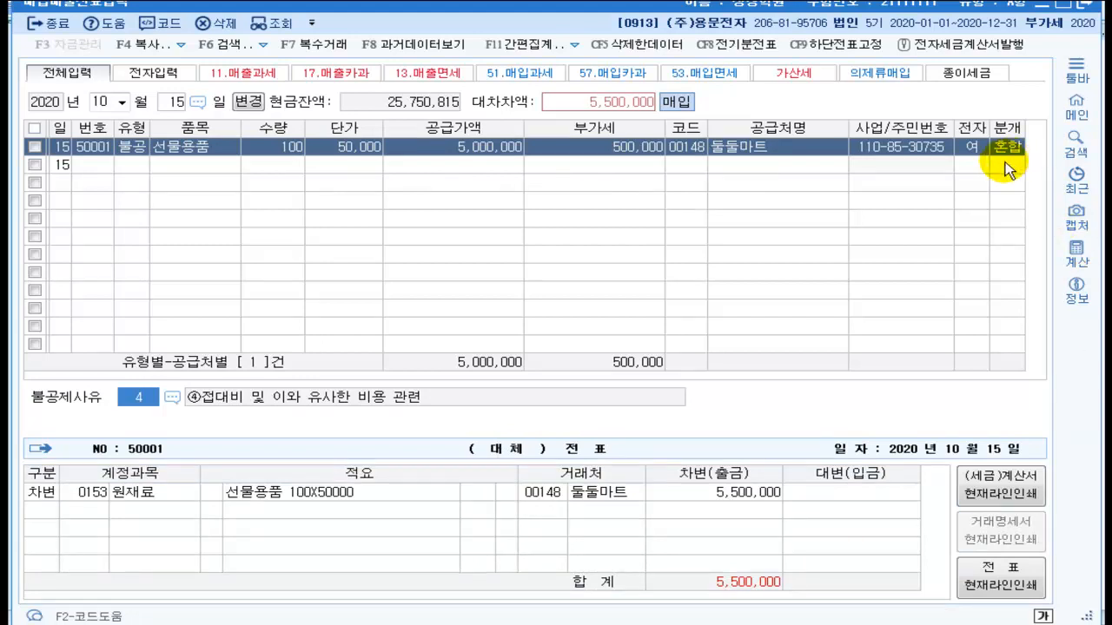
Step: Change the October 15 voucher's debit account from 원재료 to 0813 접대비 (판매관리비), accepting the 5,500,000 amount
{"action": "left_click", "coordinate": [99, 502]}
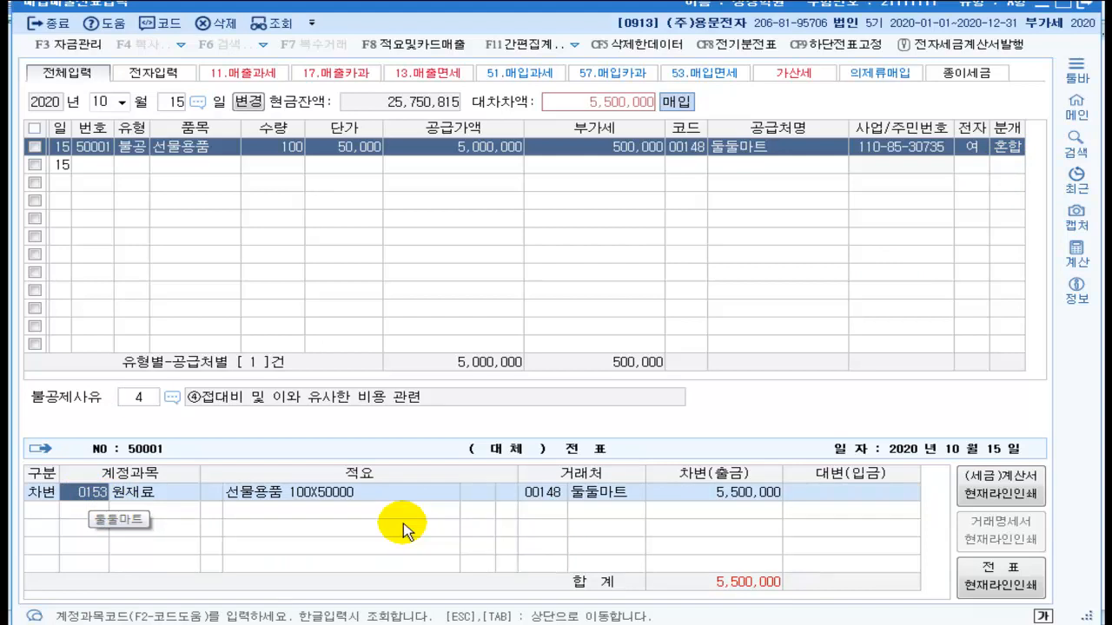
{"action": "type", "text": "ㅈ"}
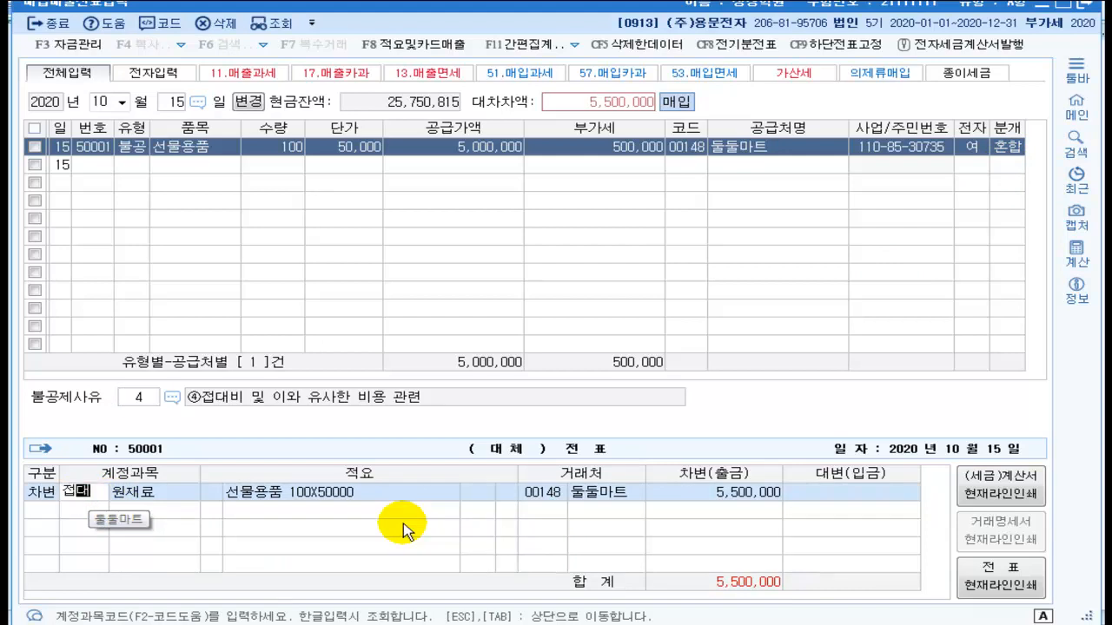
{"action": "type", "text": "대"}
{"action": "key", "text": "Return"}
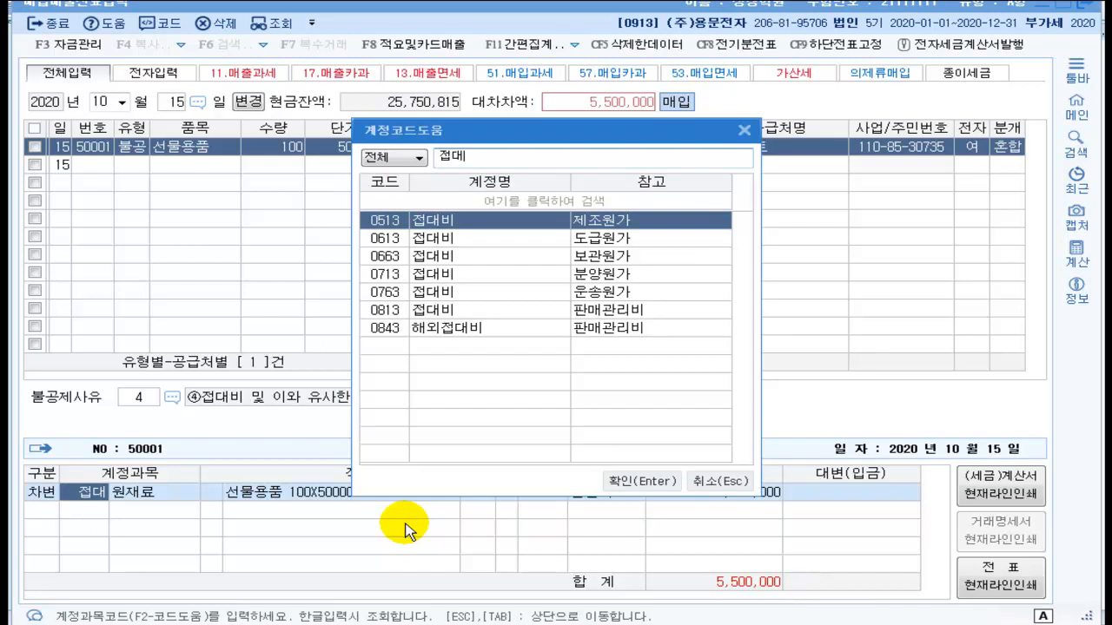
{"action": "key", "text": "Down"}
{"action": "key", "text": "Down"}
{"action": "key", "text": "Down"}
{"action": "key", "text": "Down"}
{"action": "key", "text": "Down"}
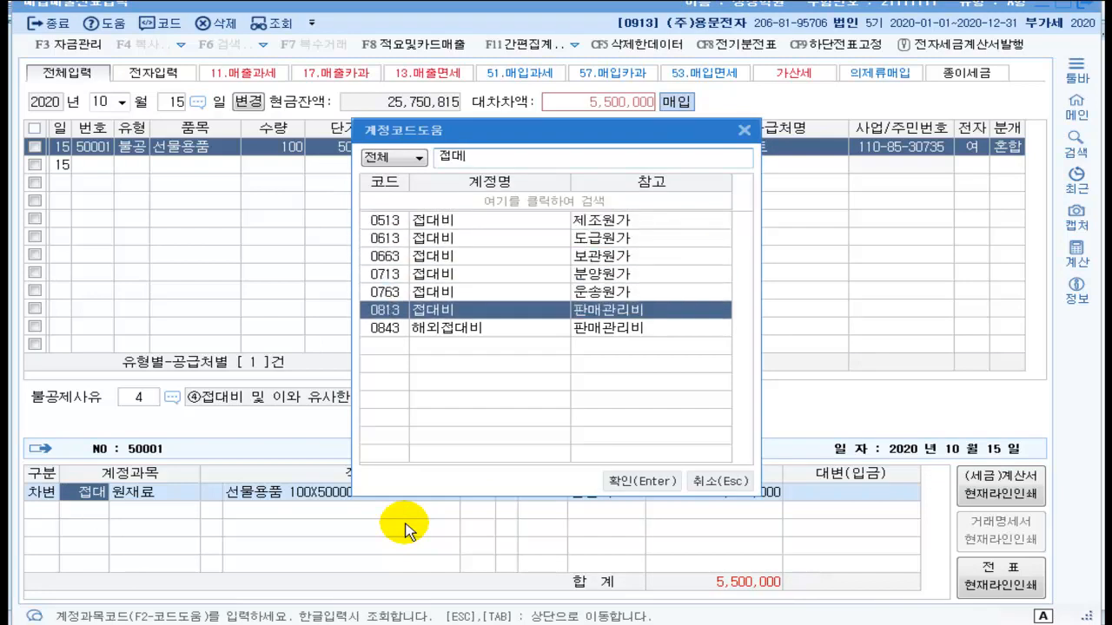
{"action": "key", "text": "Return"}
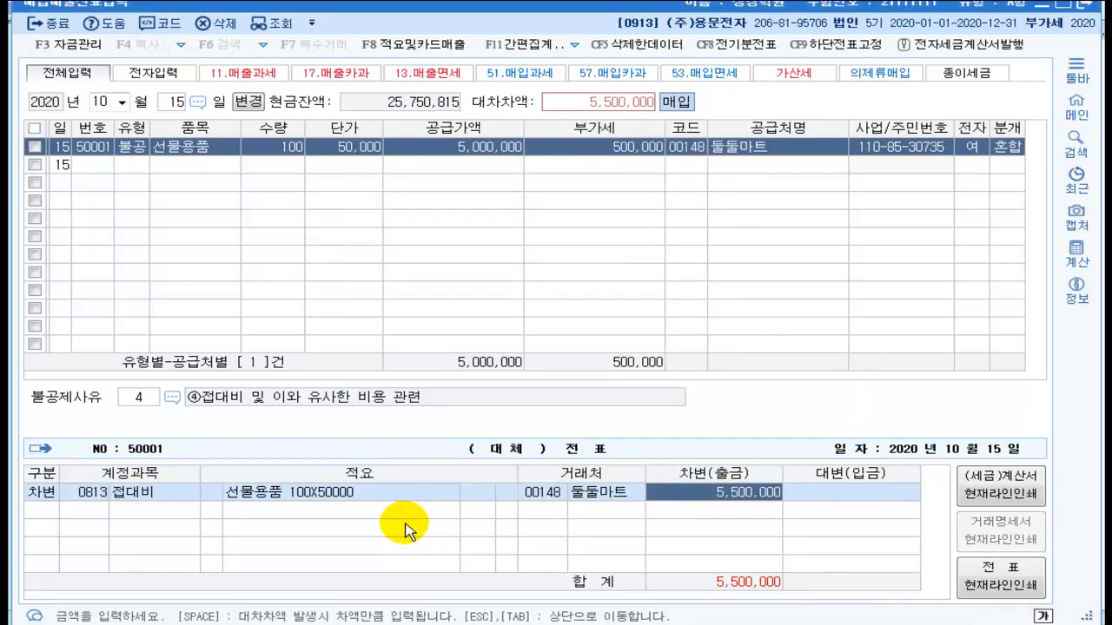
{"action": "key", "text": "Return"}
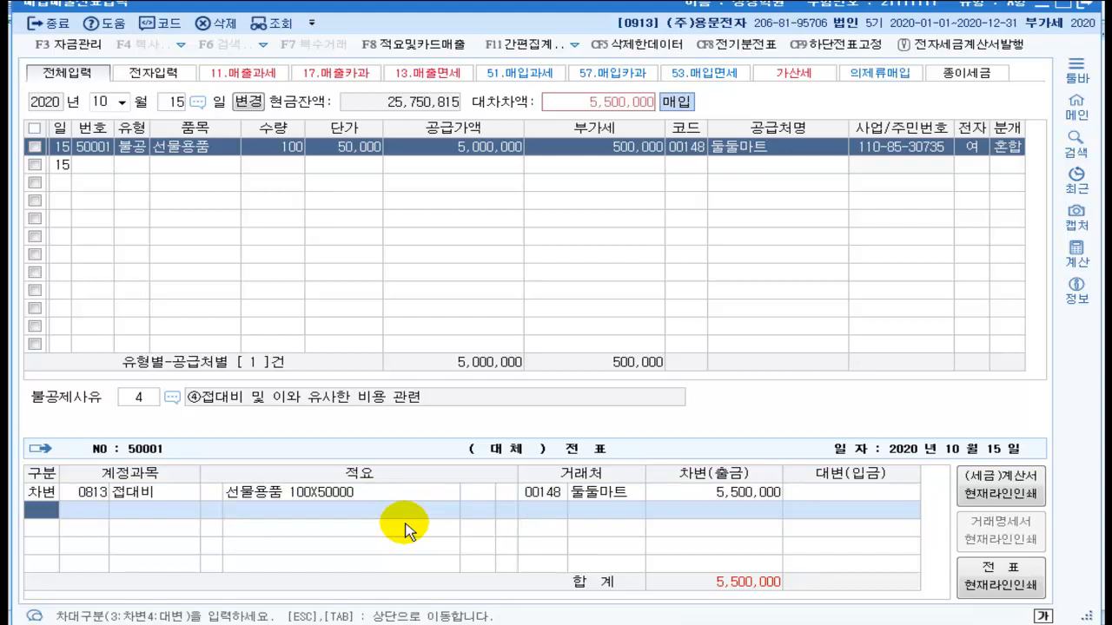
Step: Add a credit line to the October 15 voucher with account 0102 당좌예금 for 5,500,000
{"action": "type", "text": "4"}
{"action": "key", "text": "Return"}
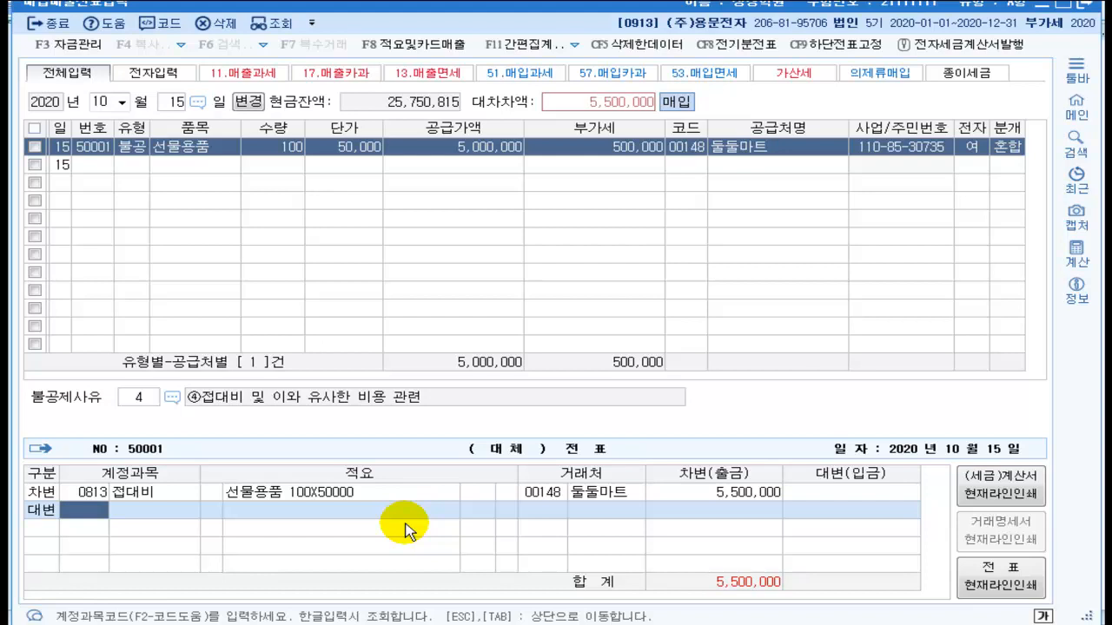
{"action": "type", "text": "102"}
{"action": "key", "text": "Return"}
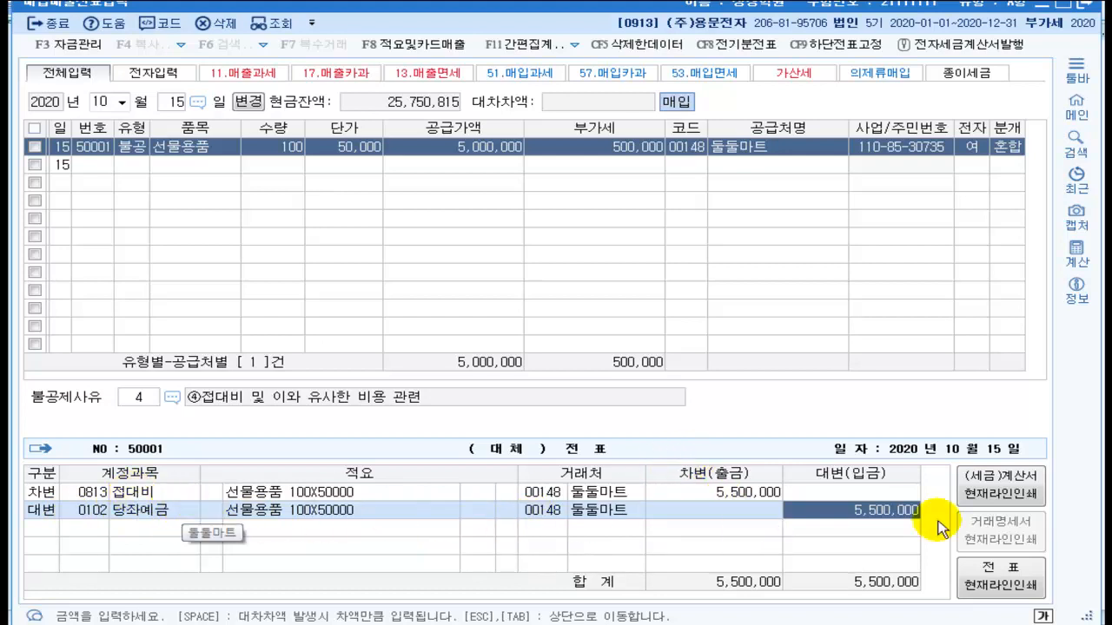
{"action": "left_click", "coordinate": [996, 495]}
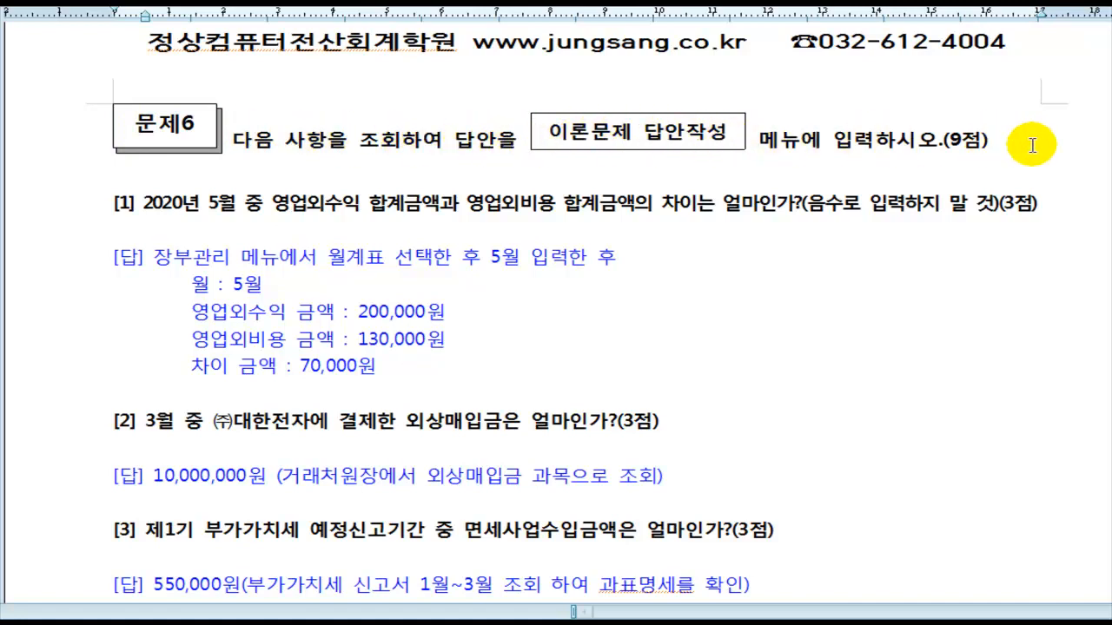
Step: Read 문제6 question [1] in the exam document, switch to KcLep and query the 월계표 for 2020년 05월 to 05월
{"action": "scroll", "coordinate": [1030, 143], "scroll_direction": "down", "scroll_amount": 1}
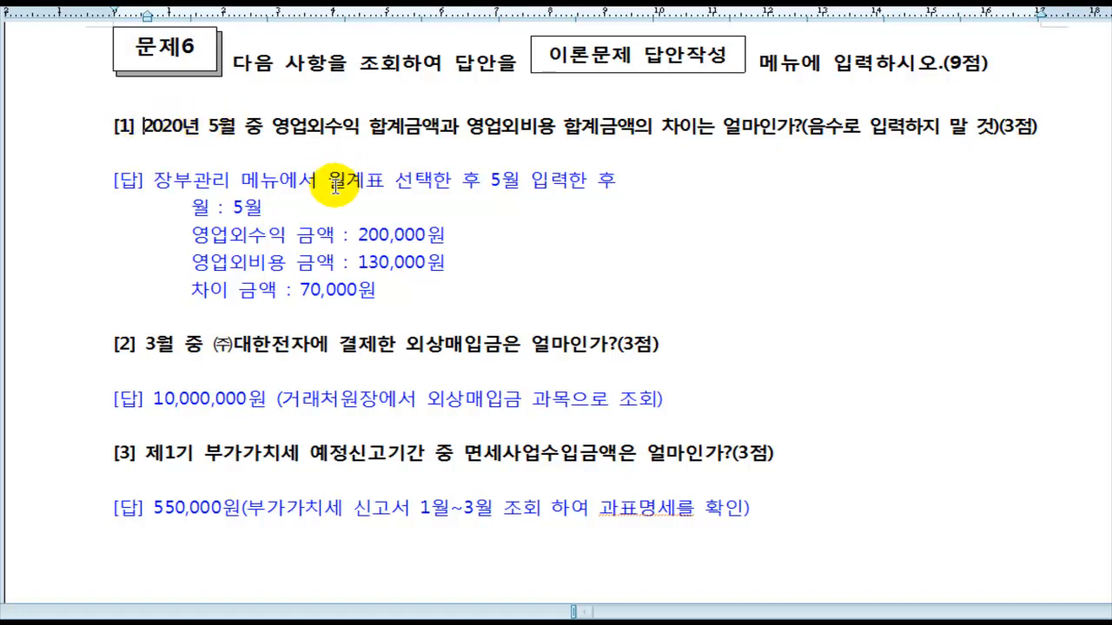
{"action": "left_click_drag", "start_coordinate": [328, 181], "coordinate": [622, 192]}
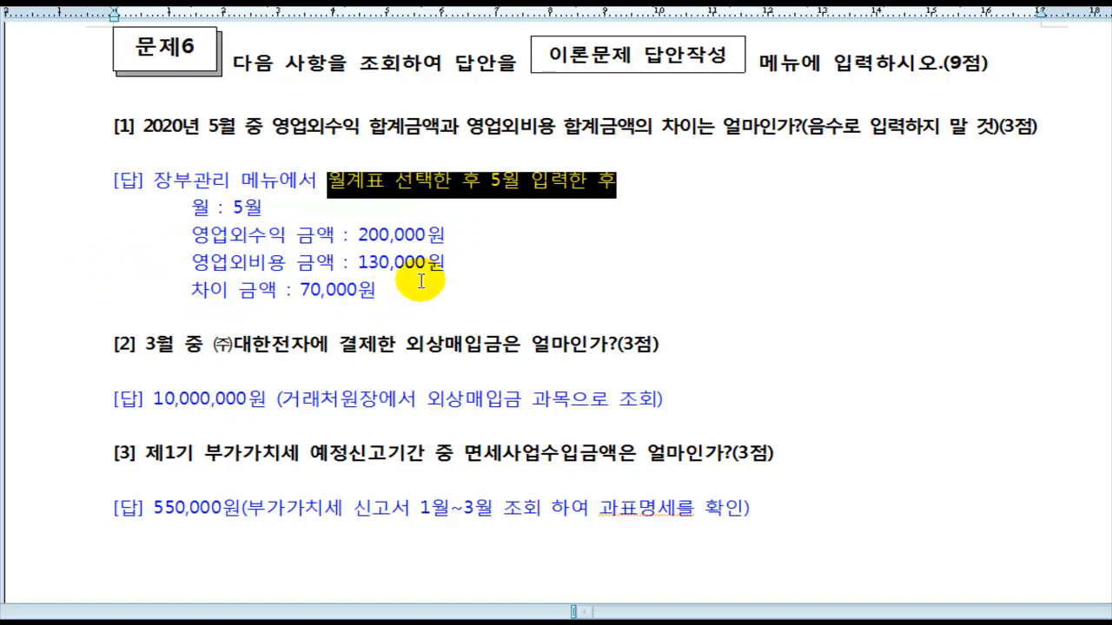
{"action": "key", "text": "alt+Tab"}
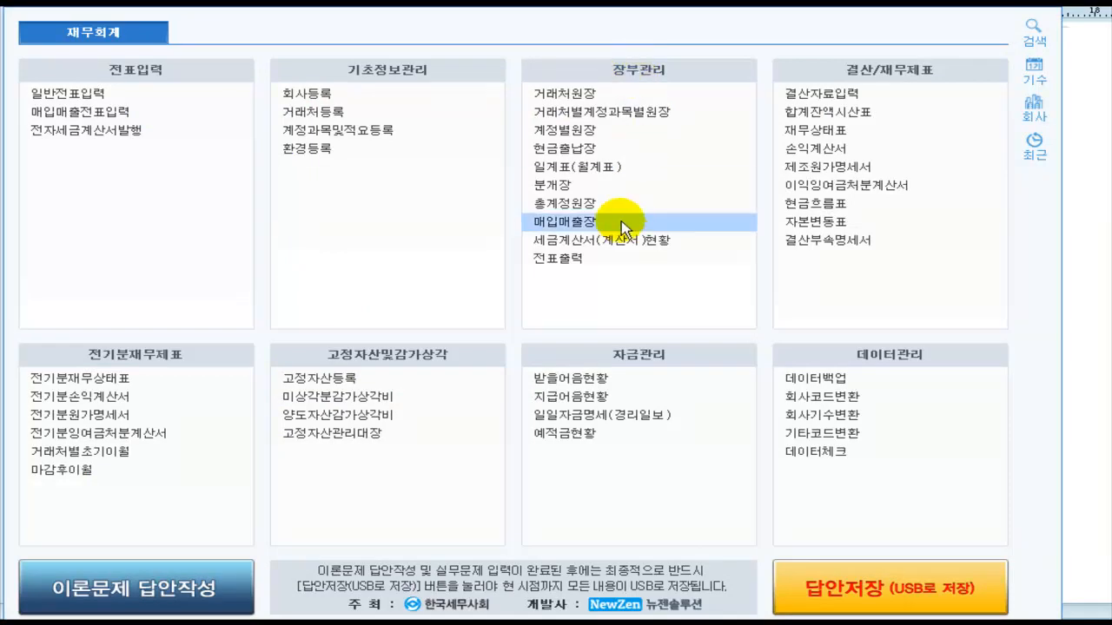
{"action": "left_click", "coordinate": [573, 170]}
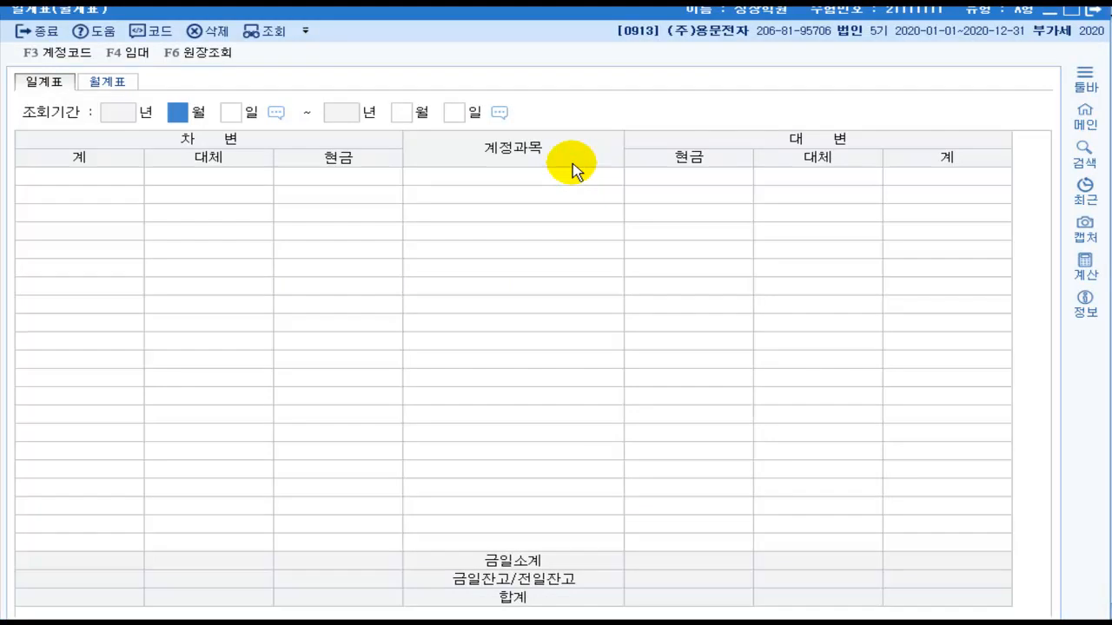
{"action": "left_click", "coordinate": [111, 83]}
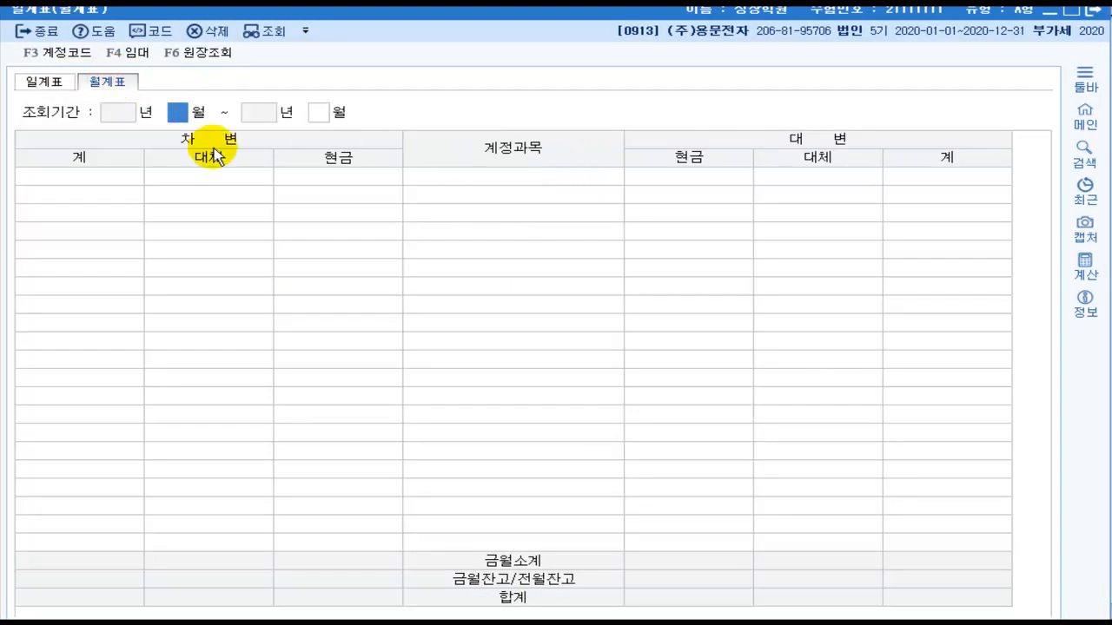
{"action": "type", "text": "5"}
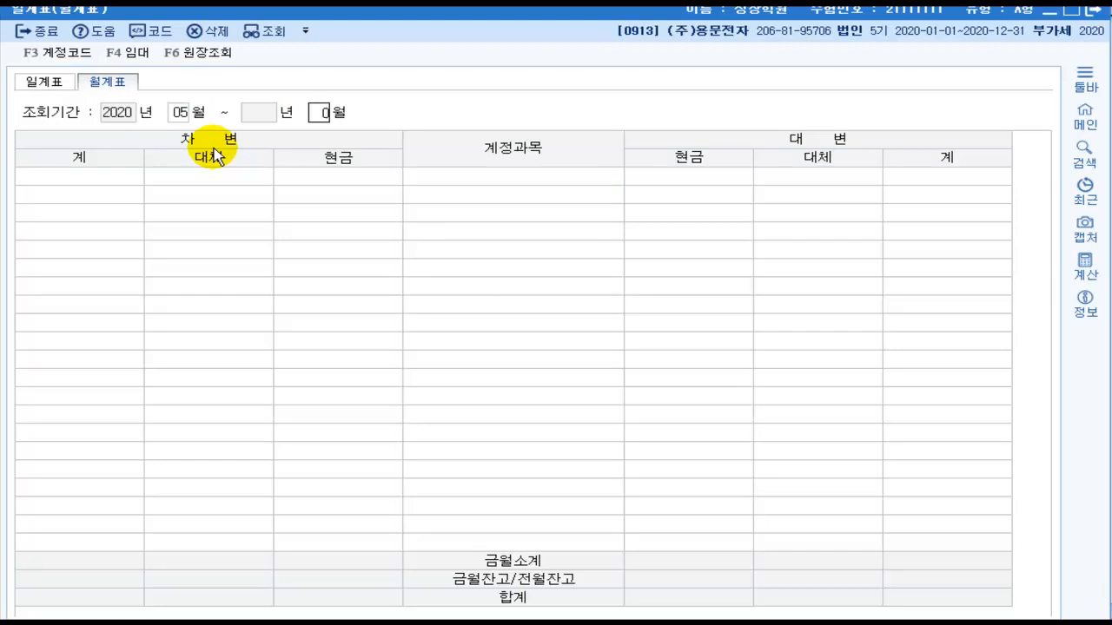
{"action": "type", "text": "5"}
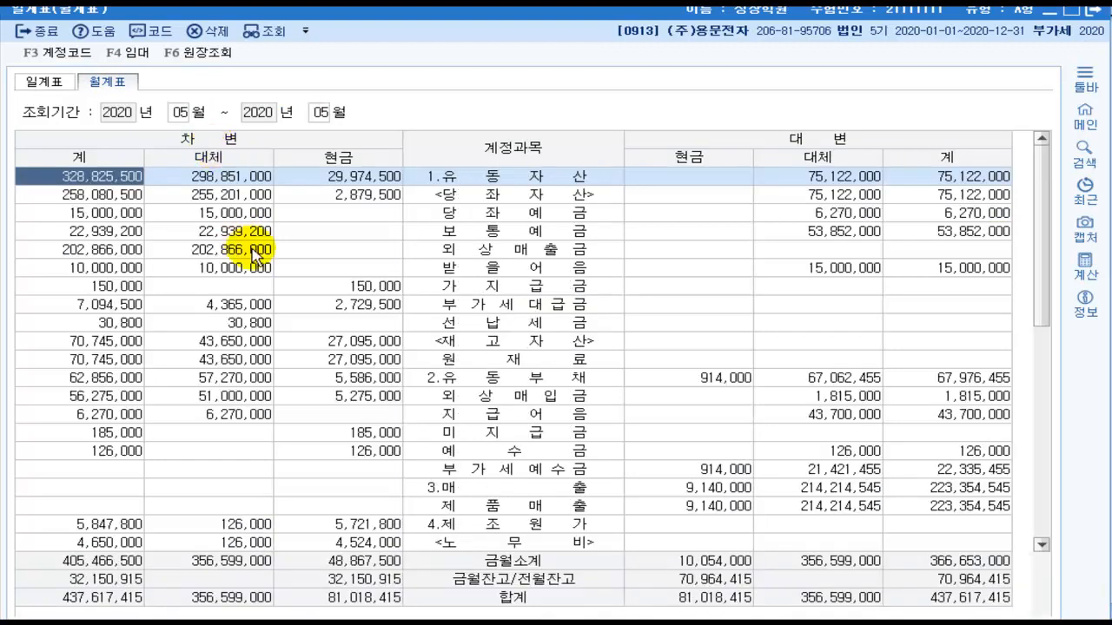
Step: Compare the May totals of 영업외수익 and 영업외비용 in the 월계표, and close the report
{"action": "left_click", "coordinate": [453, 340]}
{"action": "scroll", "coordinate": [470, 383], "scroll_direction": "down", "scroll_amount": 4}
{"action": "scroll", "coordinate": [470, 383], "scroll_direction": "down", "scroll_amount": 4}
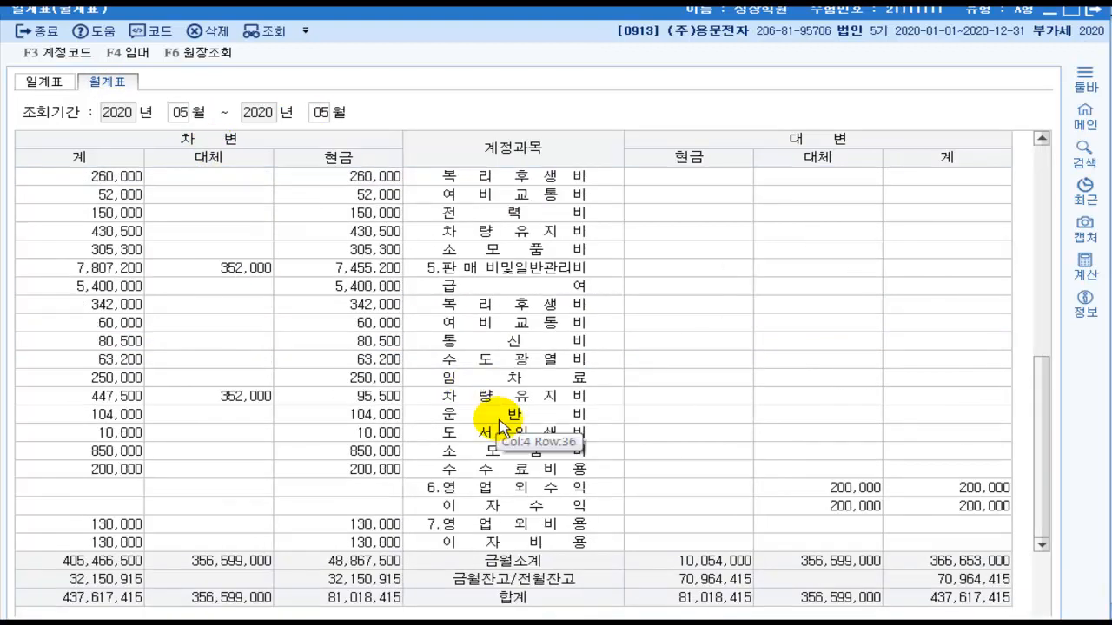
{"action": "left_click", "coordinate": [582, 495]}
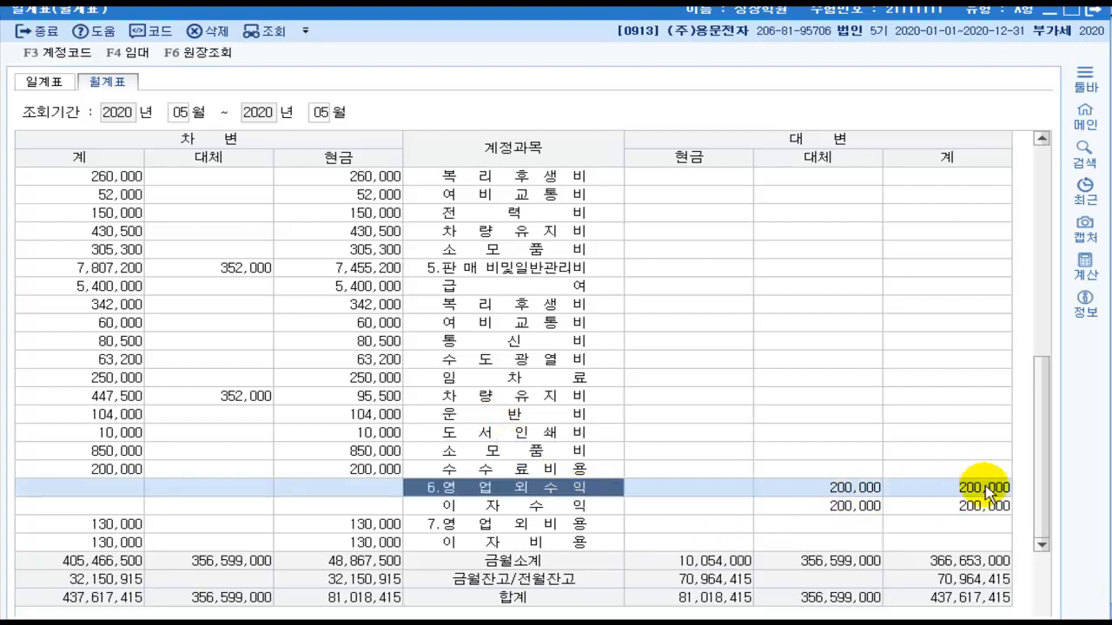
{"action": "left_click", "coordinate": [518, 526]}
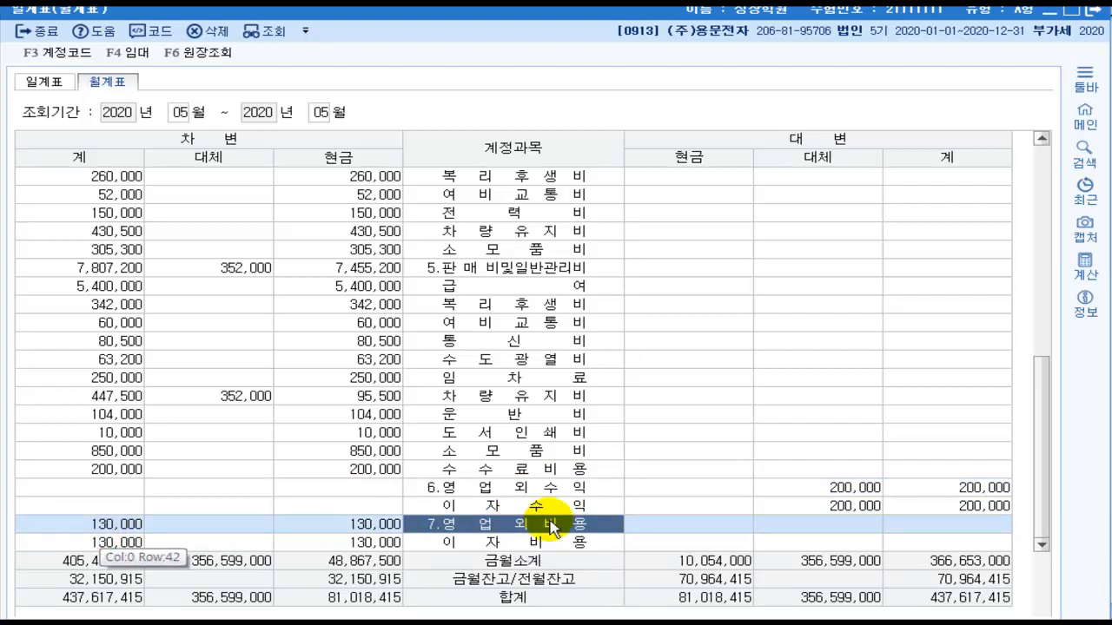
{"action": "left_click", "coordinate": [573, 490]}
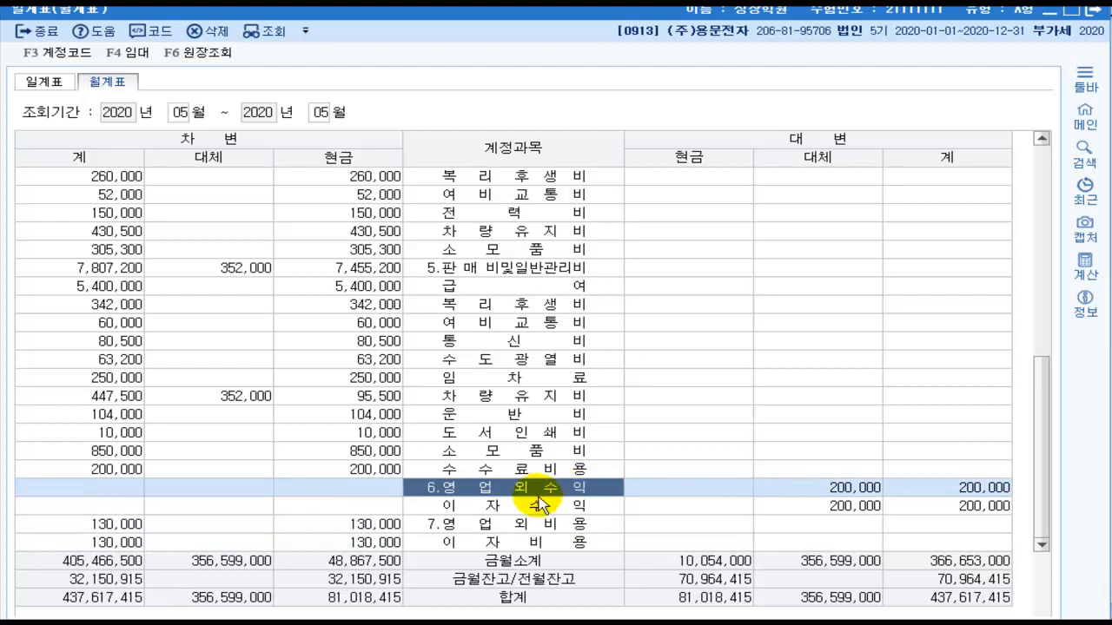
{"action": "left_click", "coordinate": [475, 525]}
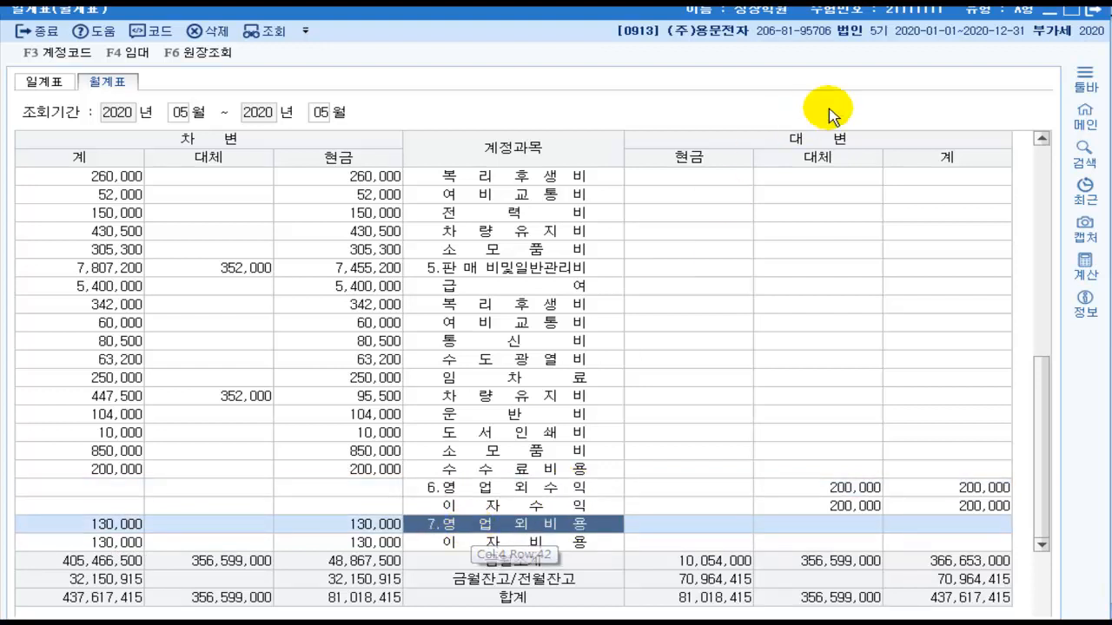
{"action": "left_click", "coordinate": [1099, 18]}
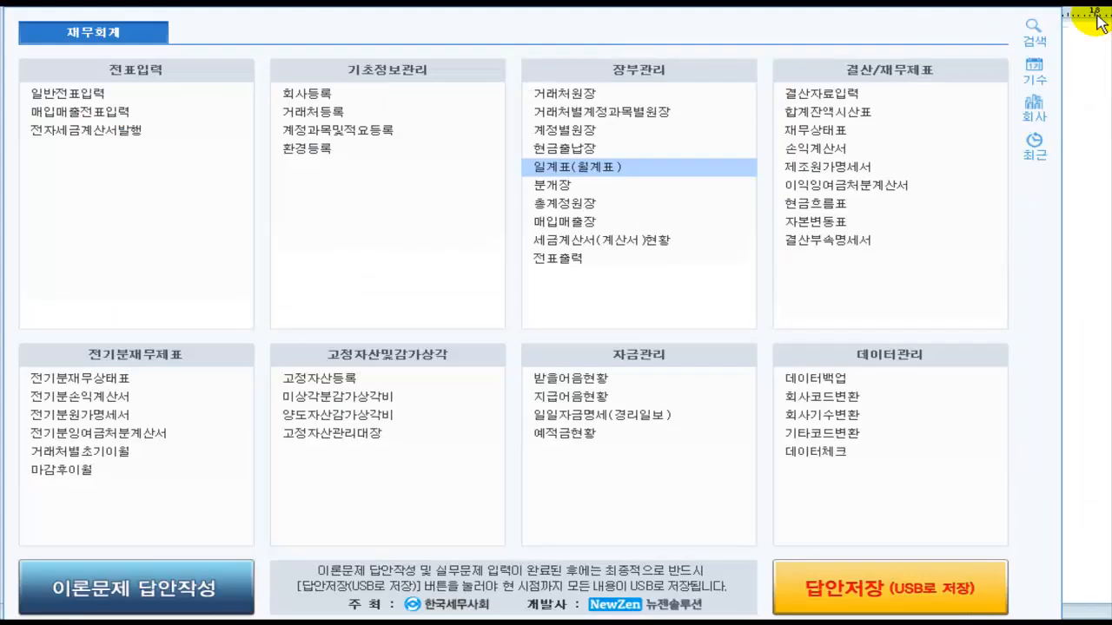
Step: Read question [2] in the exam document, and open KcLep's 거래처원장 for the period March 1 to March 31, 2020
{"action": "left_click", "coordinate": [1097, 264]}
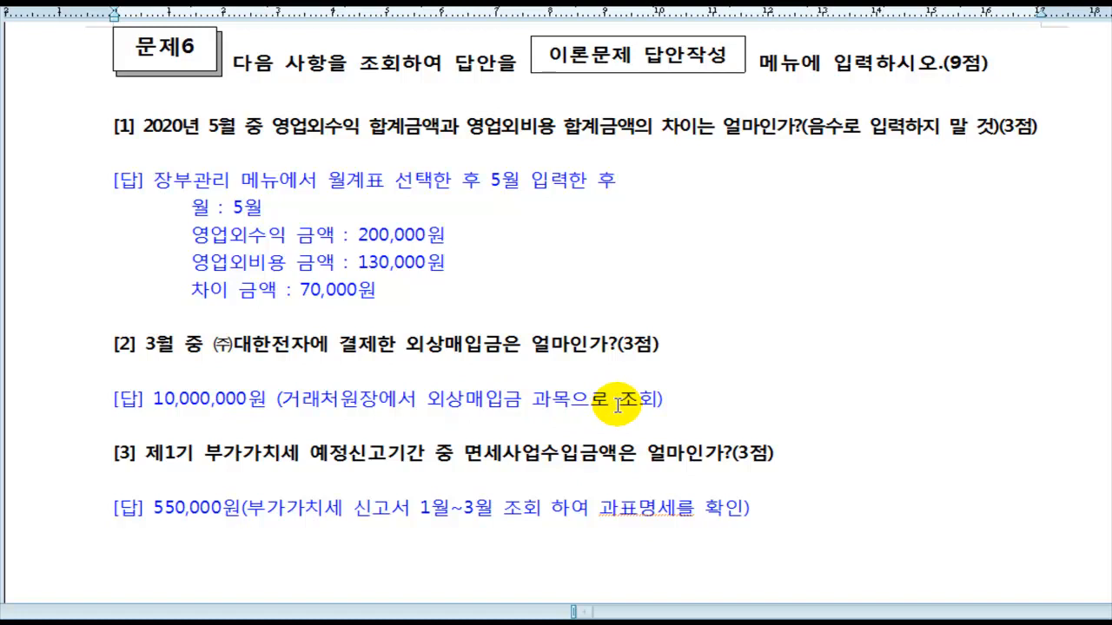
{"action": "key", "text": "alt+Tab"}
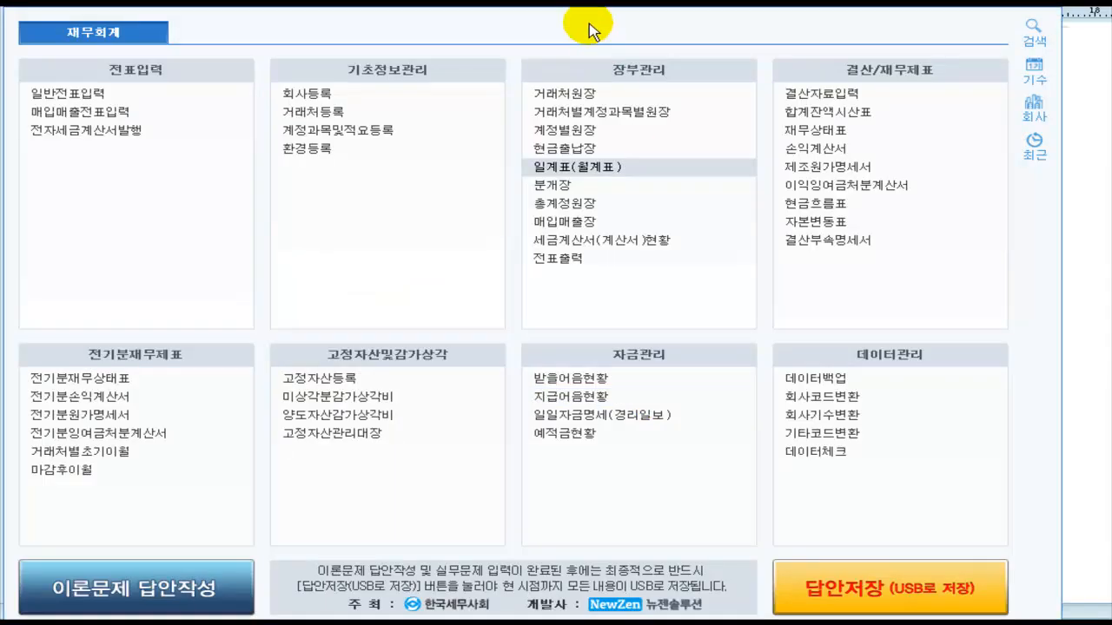
{"action": "left_click", "coordinate": [564, 93]}
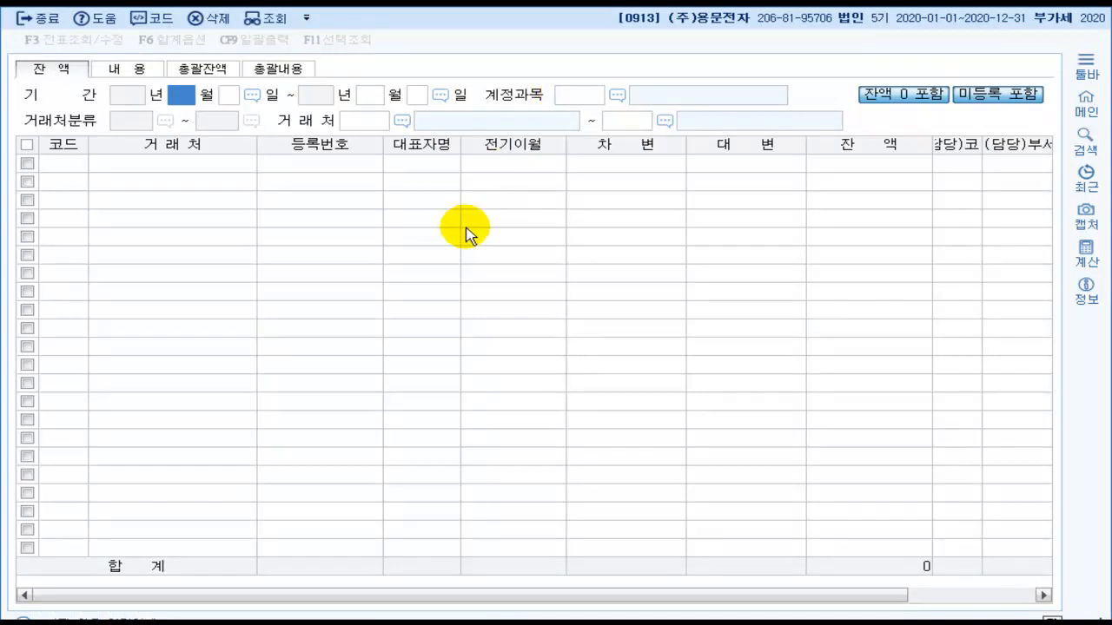
{"action": "type", "text": "3"}
{"action": "key", "text": "Return"}
{"action": "key", "text": "Return"}
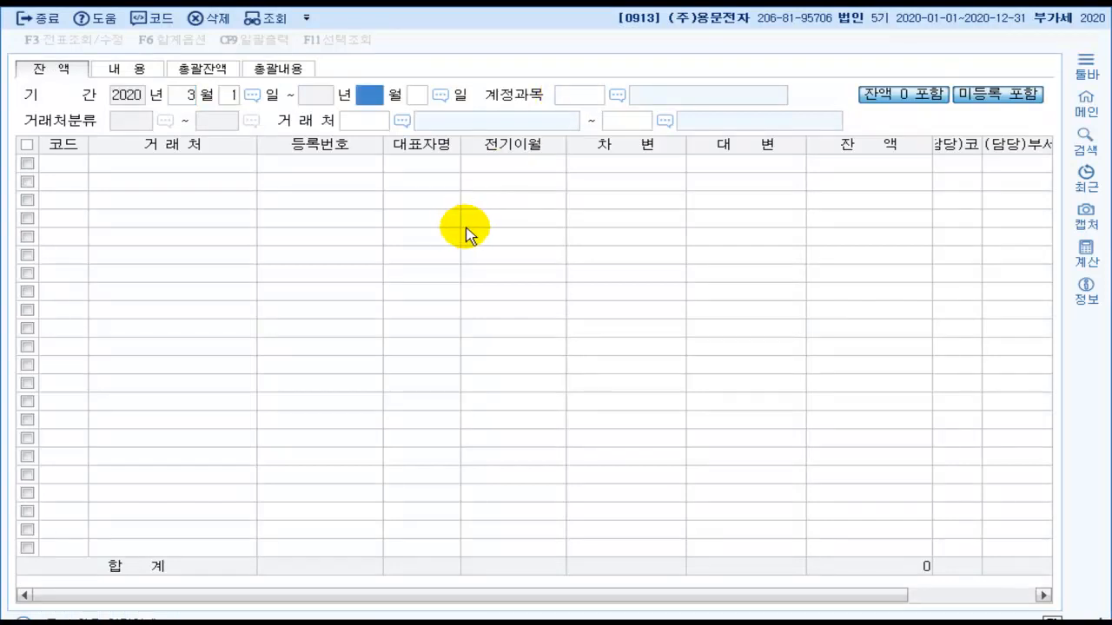
{"action": "type", "text": "3"}
{"action": "key", "text": "Return"}
{"action": "key", "text": "Return"}
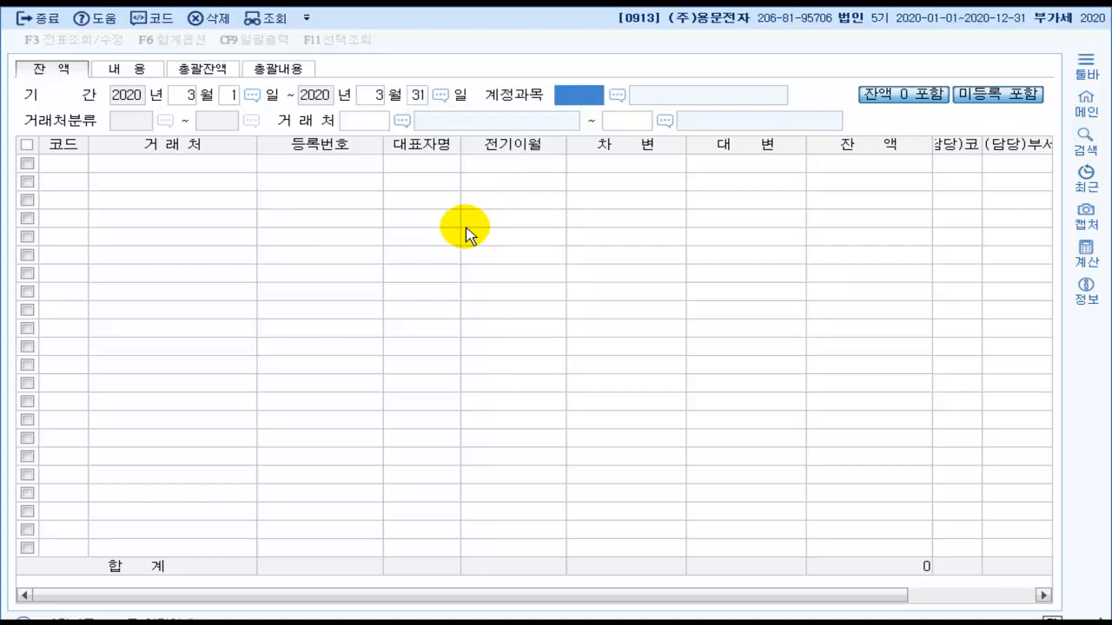
Step: Query the 거래처원장 for account 0251 외상매입금 across 거래처 00101 (주)아트전자 to 99603 신한카드
{"action": "left_click", "coordinate": [616, 96]}
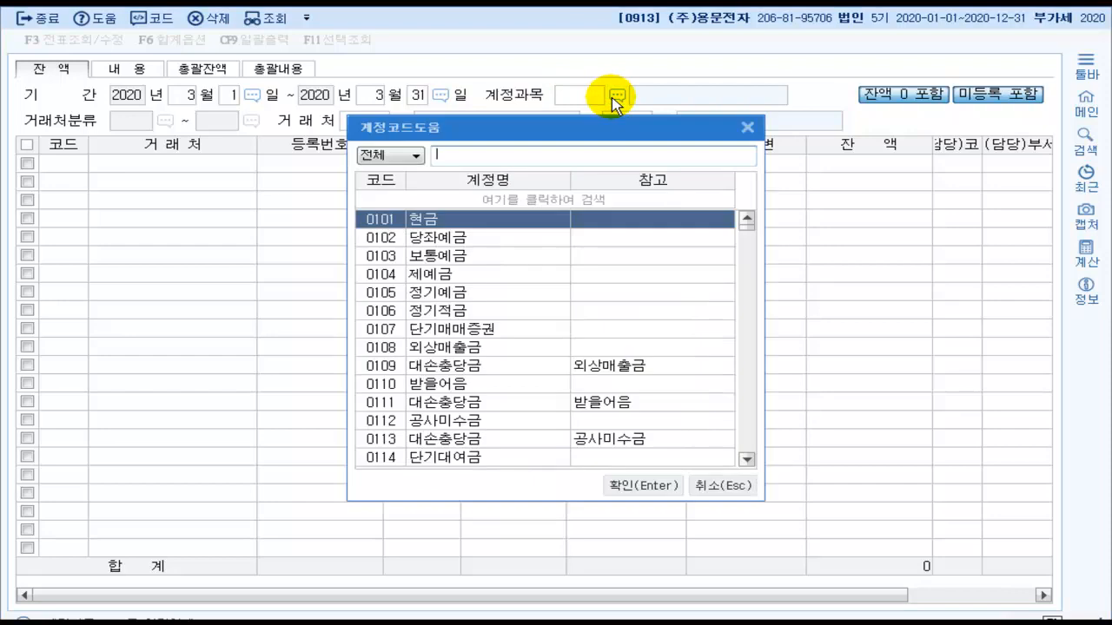
{"action": "type", "text": "외상"}
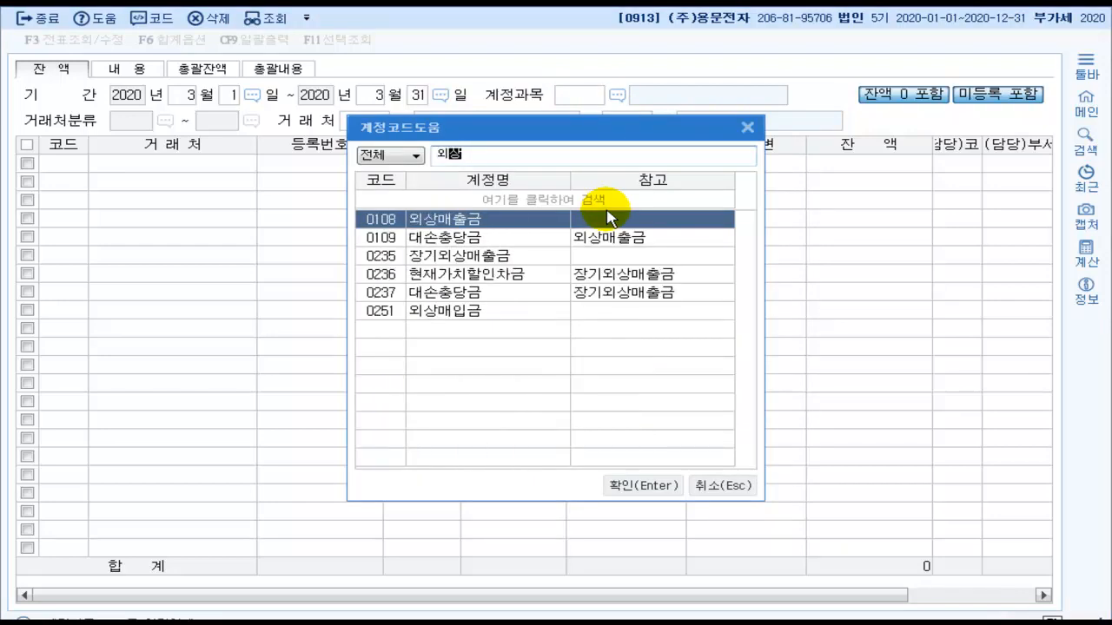
{"action": "left_click", "coordinate": [522, 315]}
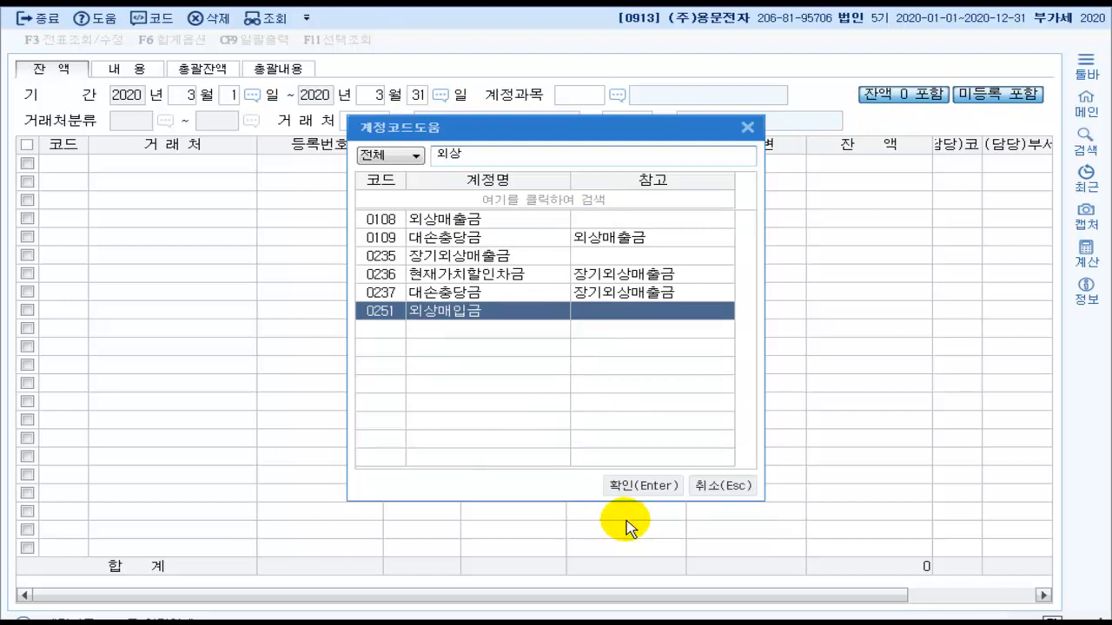
{"action": "left_click", "coordinate": [643, 485]}
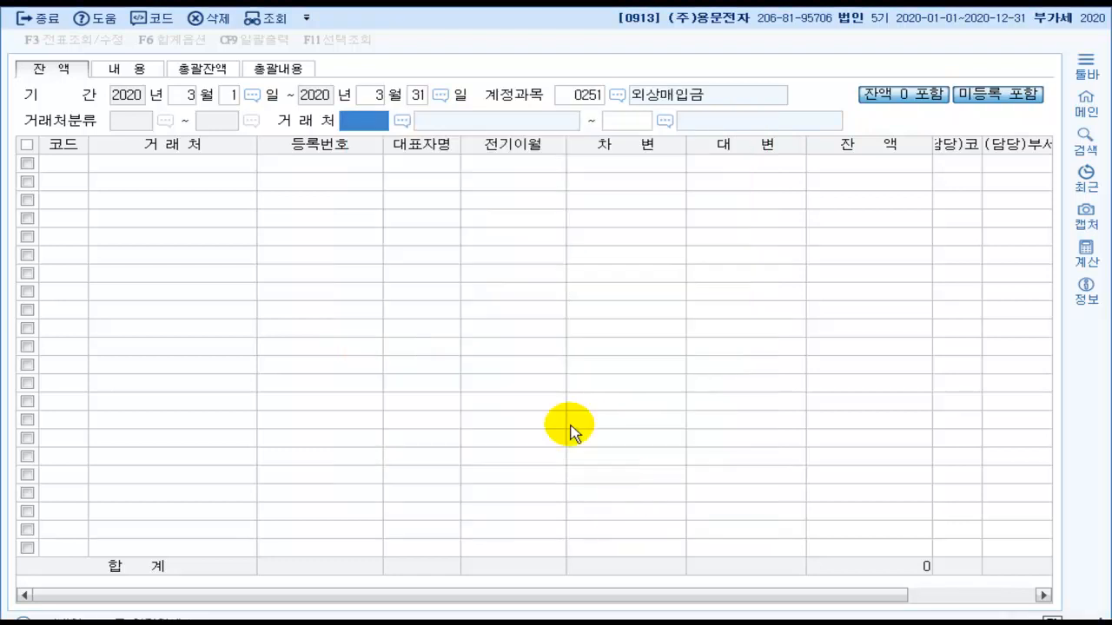
{"action": "key", "text": "Return"}
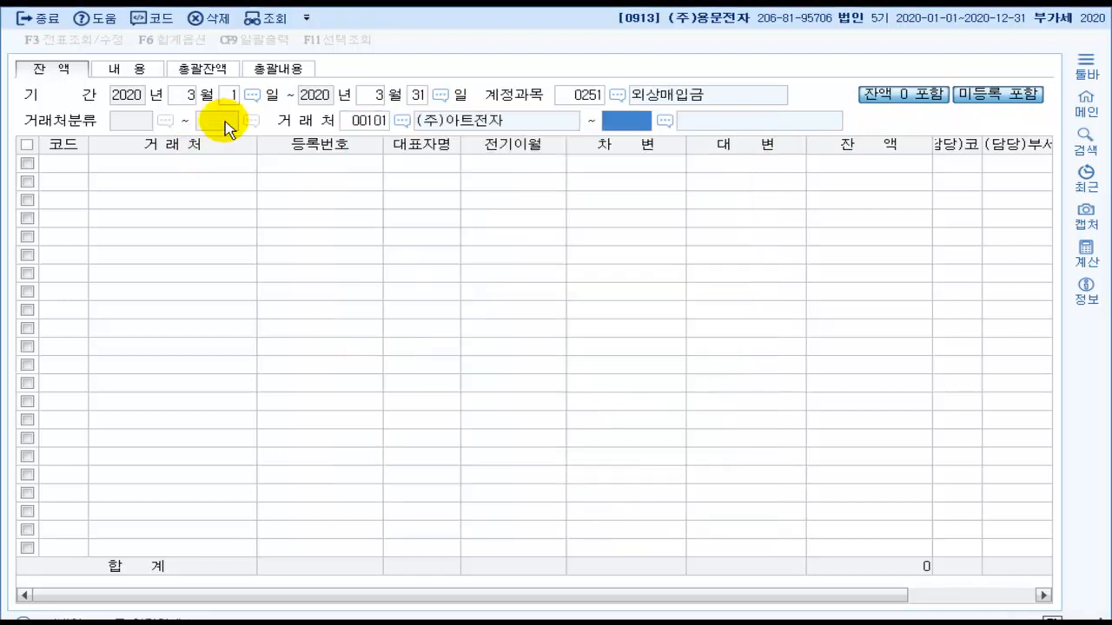
{"action": "key", "text": "Return"}
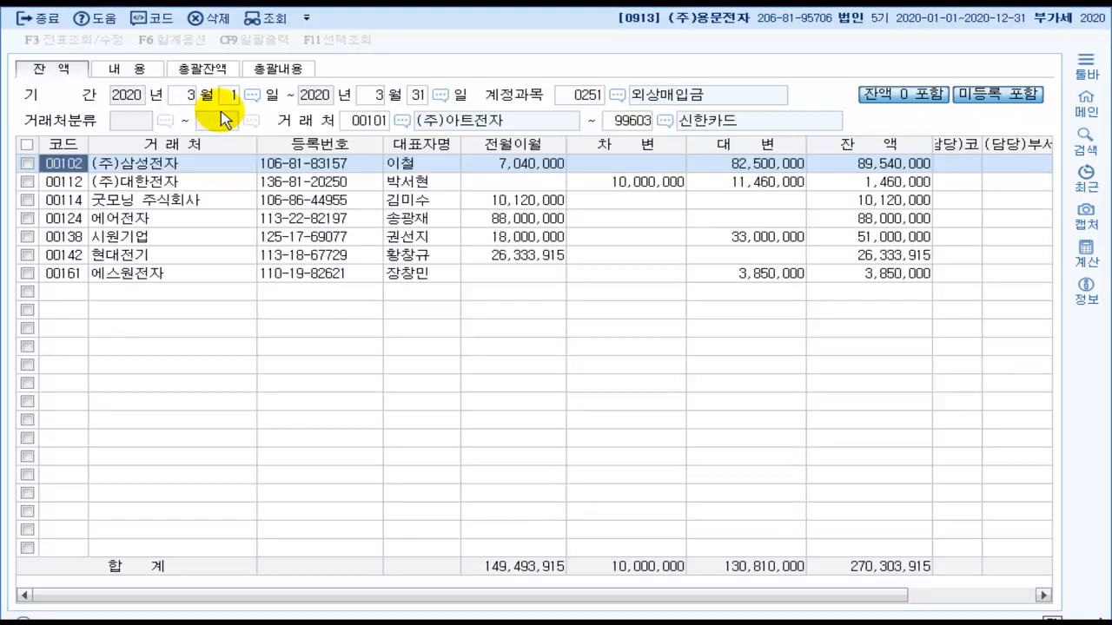
Step: Look up the 차변 amount of 외상매입금 paid to (주)대한전자 in March, compare it with the 대변, and close the ledger
{"action": "left_click", "coordinate": [185, 185]}
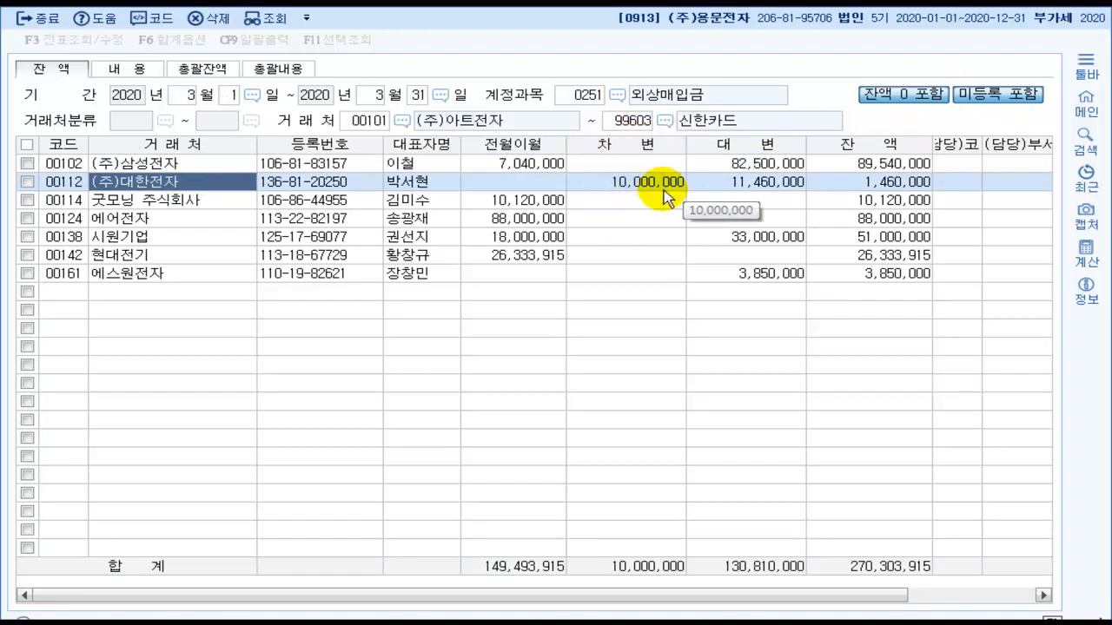
{"action": "left_click", "coordinate": [763, 189]}
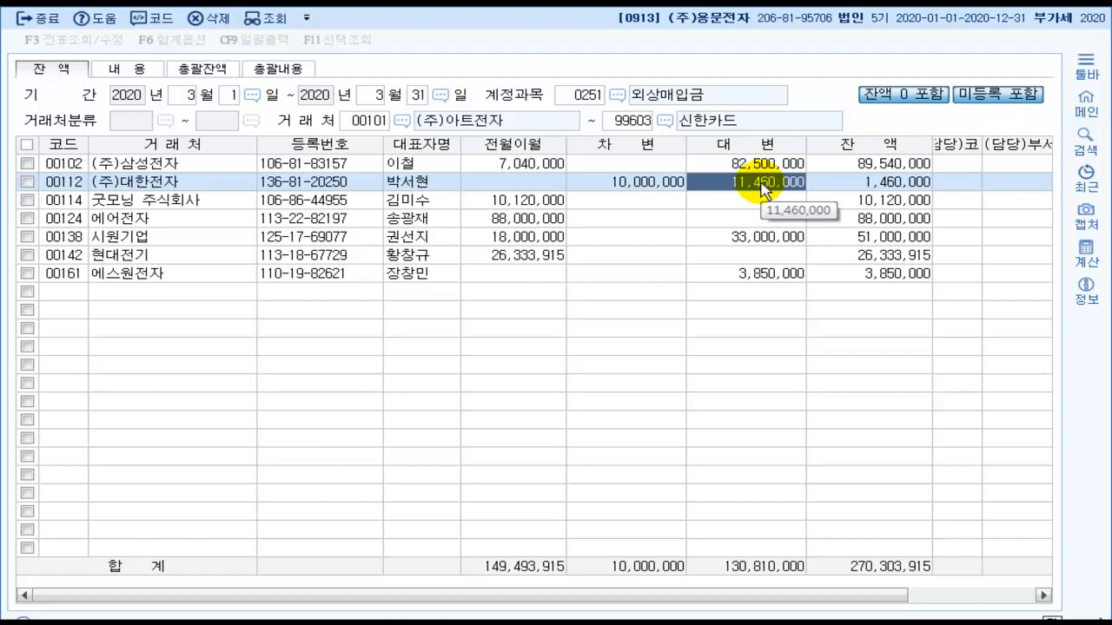
{"action": "left_click", "coordinate": [650, 184]}
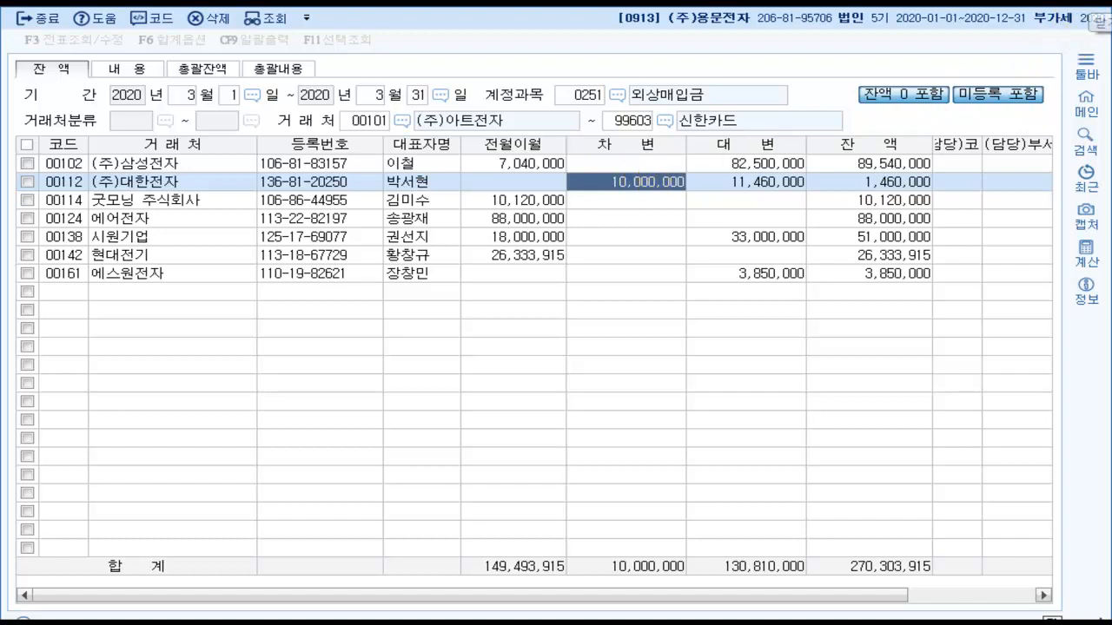
{"action": "left_click", "coordinate": [1100, 24]}
Step: Read question [3] in the exam document, and switch back to KcLep to open the 부가가치세신고서
{"action": "key", "text": "alt+Tab"}
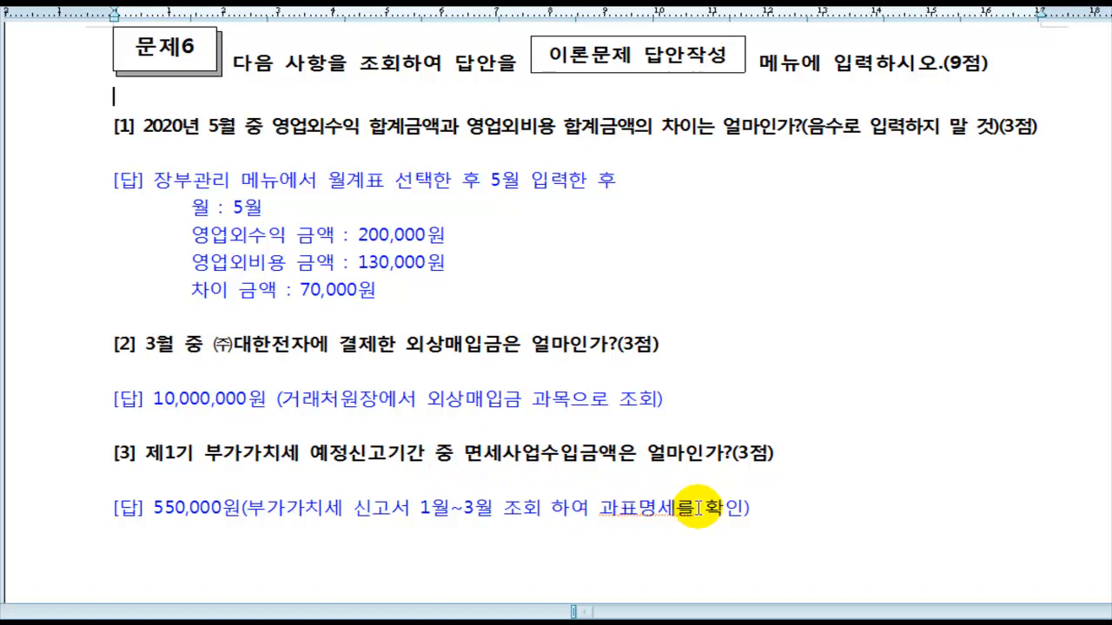
{"action": "mouse_move", "coordinate": [215, 622]}
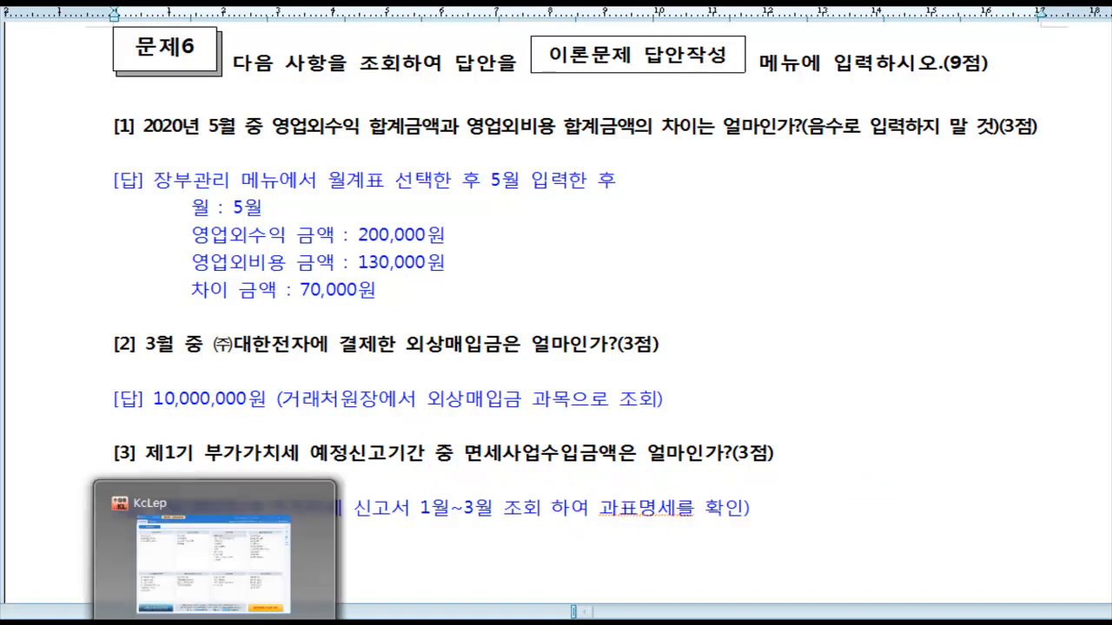
{"action": "left_click", "coordinate": [182, 524]}
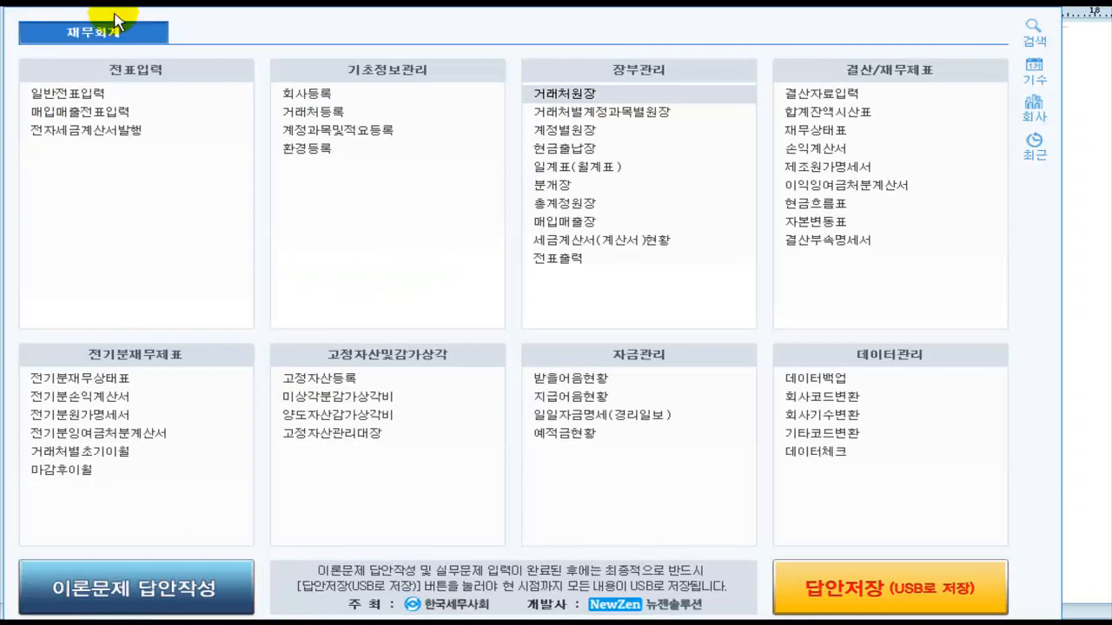
{"action": "scroll", "coordinate": [639, 94], "scroll_direction": "down", "scroll_amount": 1}
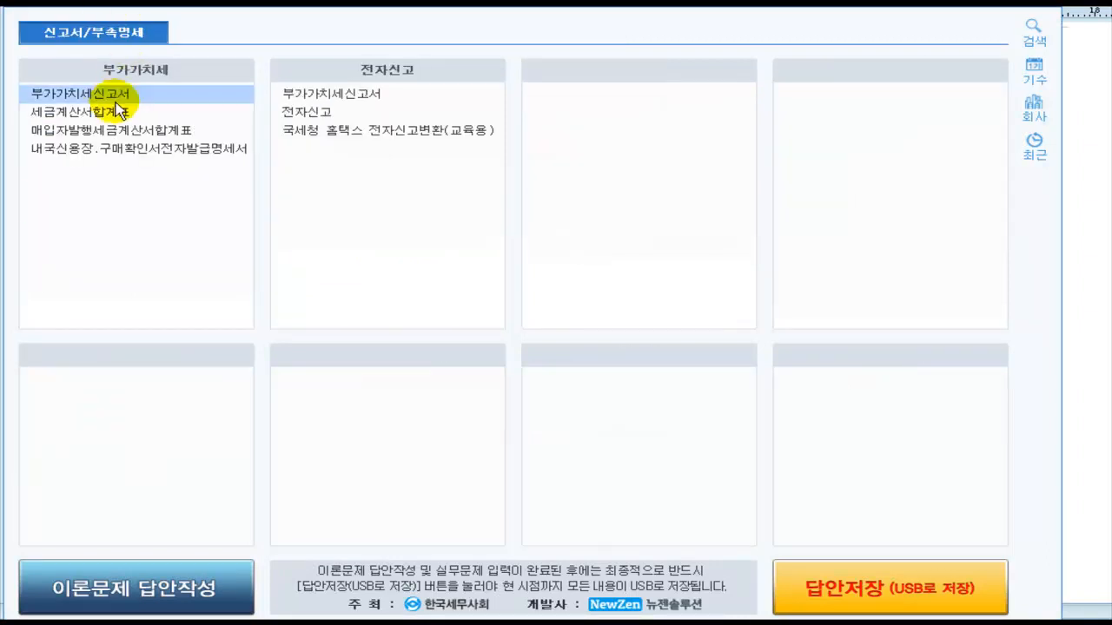
{"action": "double_click", "coordinate": [81, 94]}
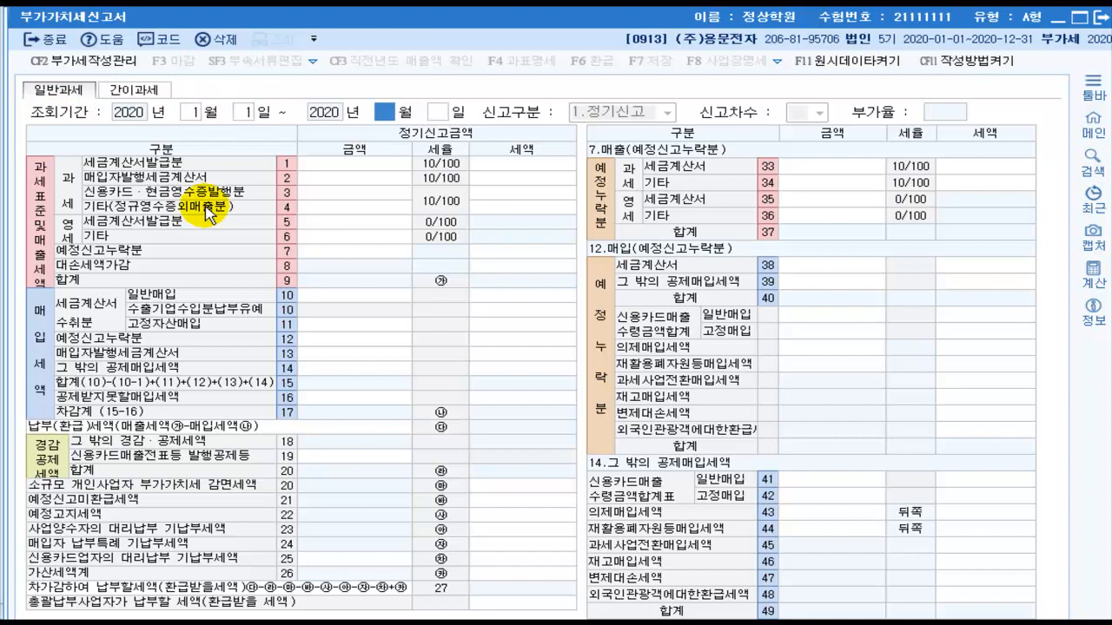
Step: Query the 정기신고 return for January 1 to March 31, 2020, and open its 과표명세 to check 면세사업수입금액
{"action": "type", "text": "1"}
{"action": "key", "text": "Return"}
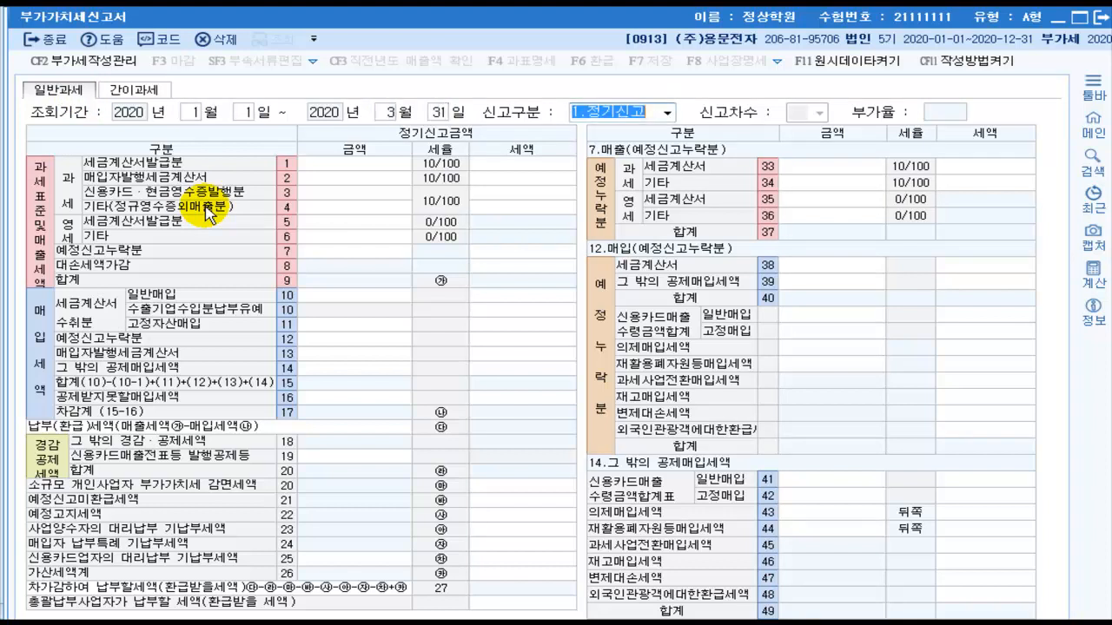
{"action": "key", "text": "Return"}
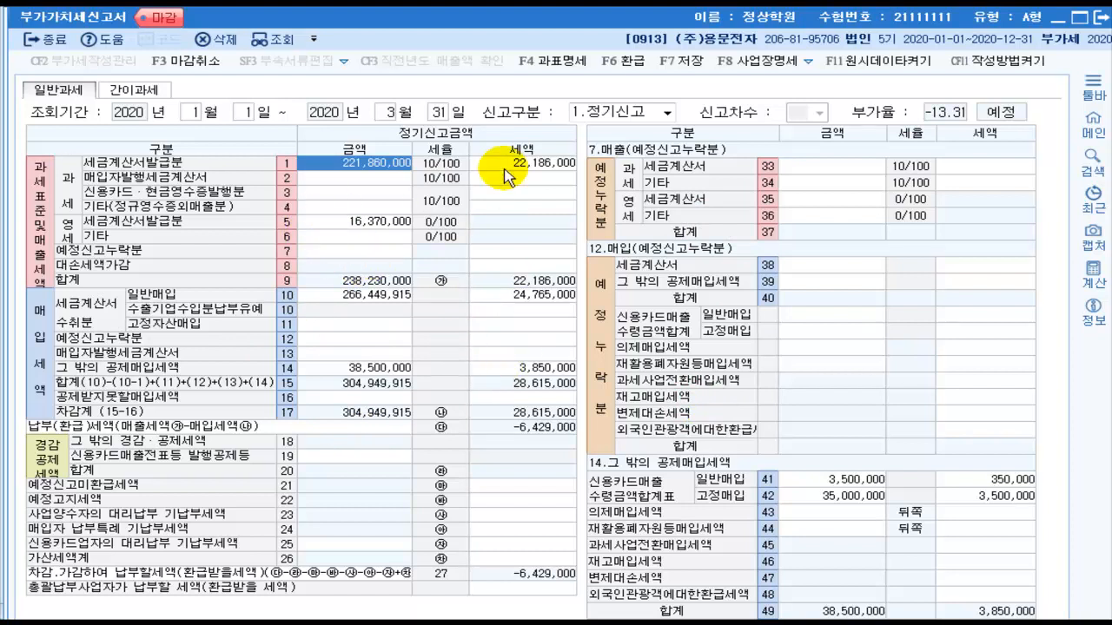
{"action": "left_click", "coordinate": [554, 67]}
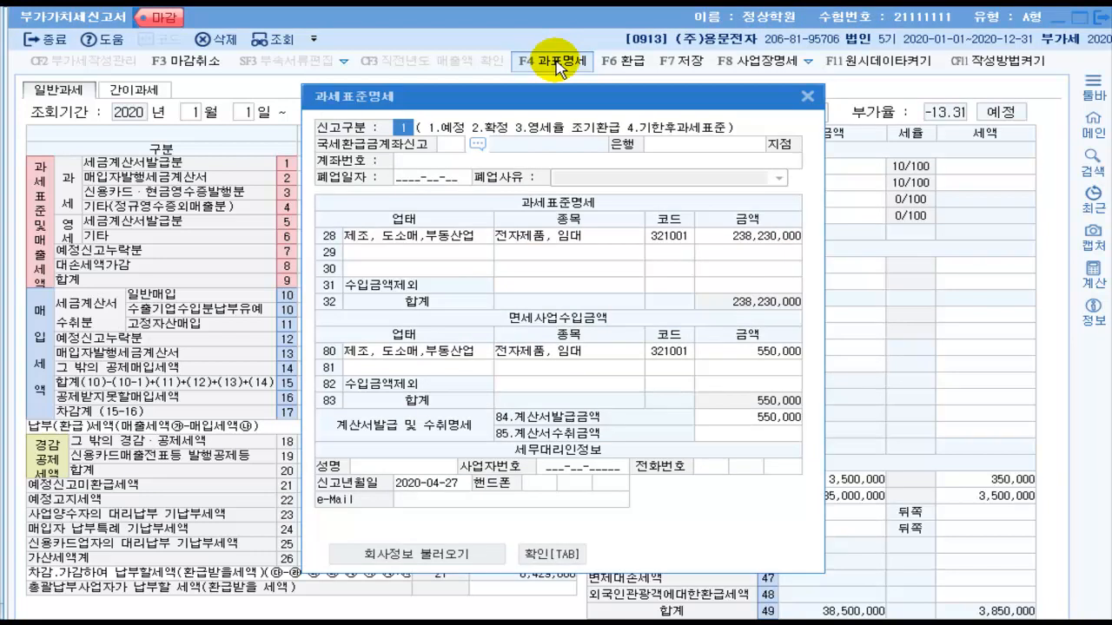
Step: Compare the return's 과세표준 및 매출세액 합계 with the 과세표준명세 합계, and check the 면세사업수입금액 and 계산서발급금액
{"action": "left_click_drag", "start_coordinate": [578, 97], "coordinate": [813, 94]}
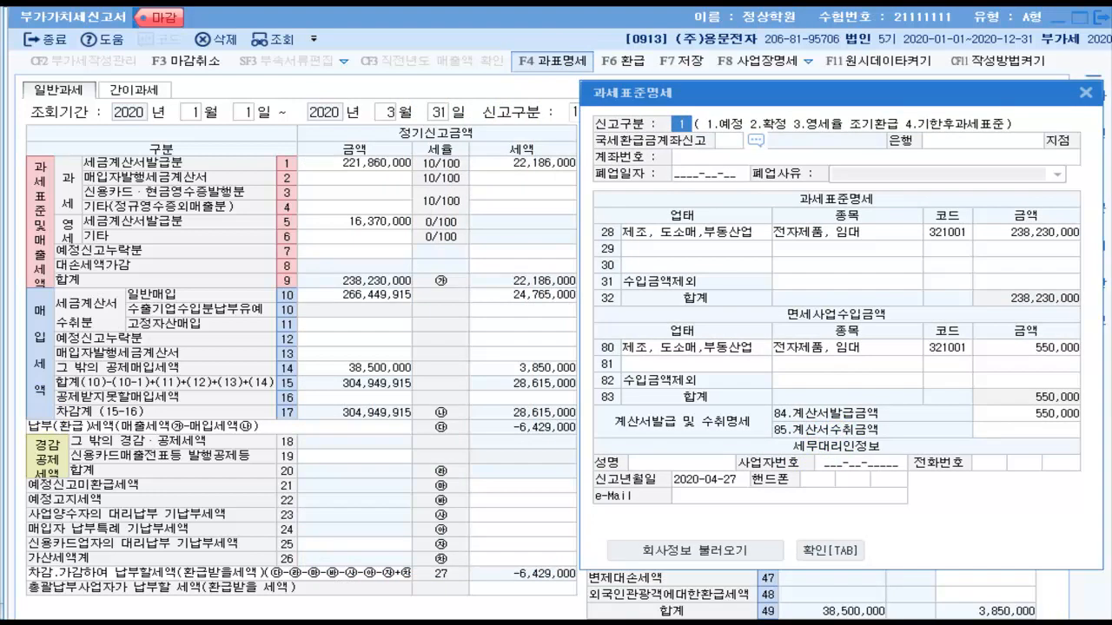
{"action": "mouse_move", "coordinate": [57, 290]}
{"action": "left_mouse_down"}
{"action": "mouse_move", "coordinate": [33, 276]}
{"action": "mouse_move", "coordinate": [39, 187]}
{"action": "mouse_move", "coordinate": [96, 195]}
{"action": "mouse_move", "coordinate": [53, 288]}
{"action": "left_mouse_up"}
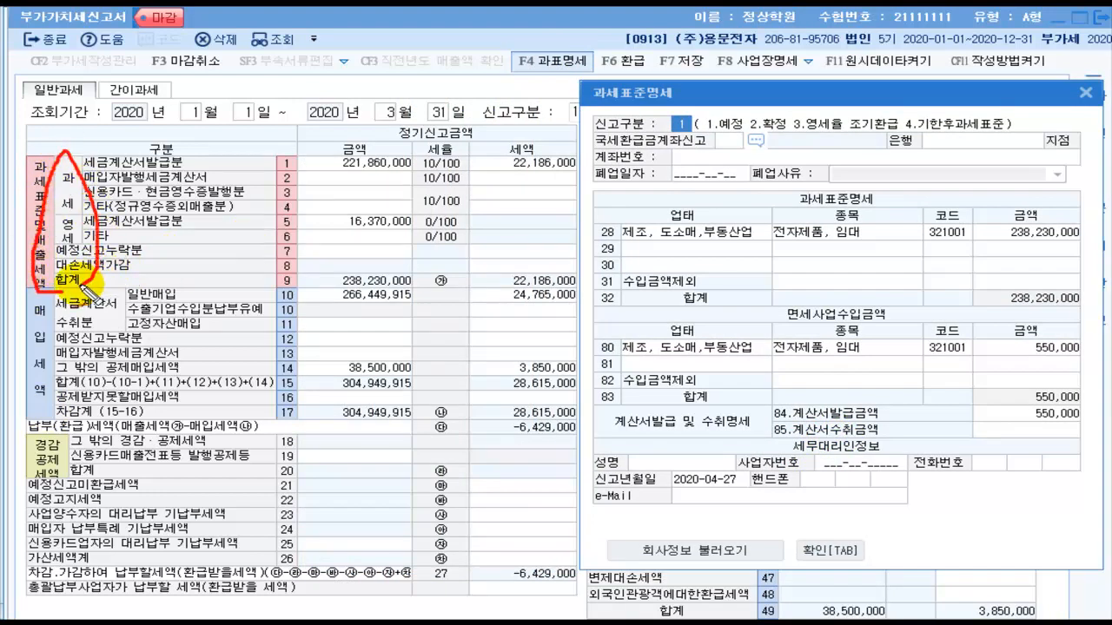
{"action": "left_click_drag", "start_coordinate": [328, 294], "coordinate": [415, 296]}
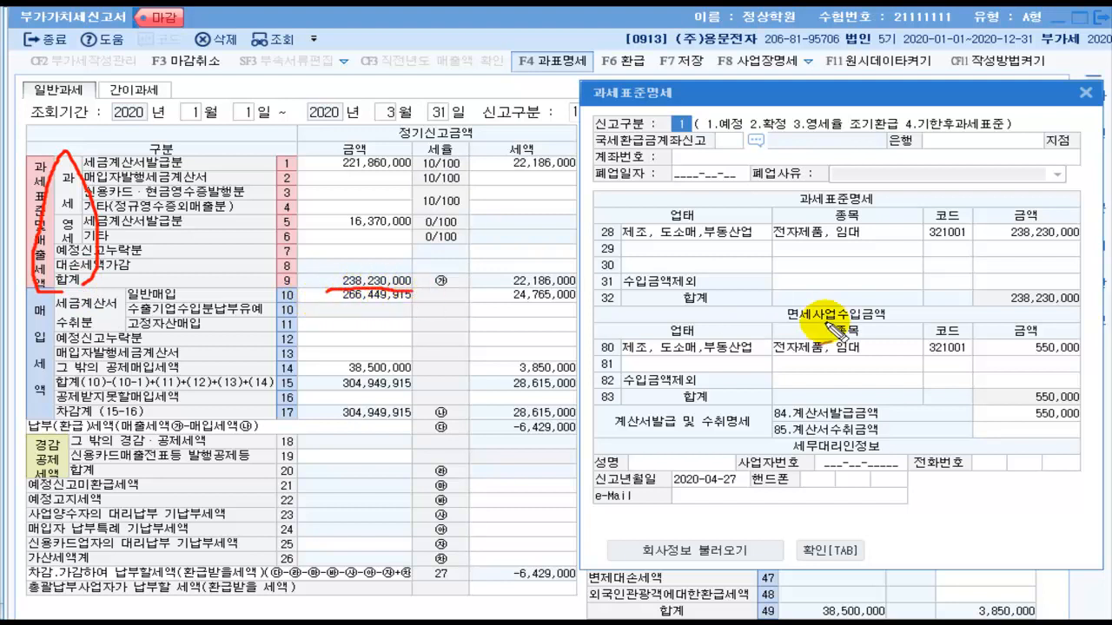
{"action": "mouse_move", "coordinate": [1092, 309]}
{"action": "left_mouse_down"}
{"action": "mouse_move", "coordinate": [1043, 326]}
{"action": "mouse_move", "coordinate": [968, 295]}
{"action": "mouse_move", "coordinate": [1016, 278]}
{"action": "mouse_move", "coordinate": [1090, 291]}
{"action": "mouse_move", "coordinate": [1099, 317]}
{"action": "left_mouse_up"}
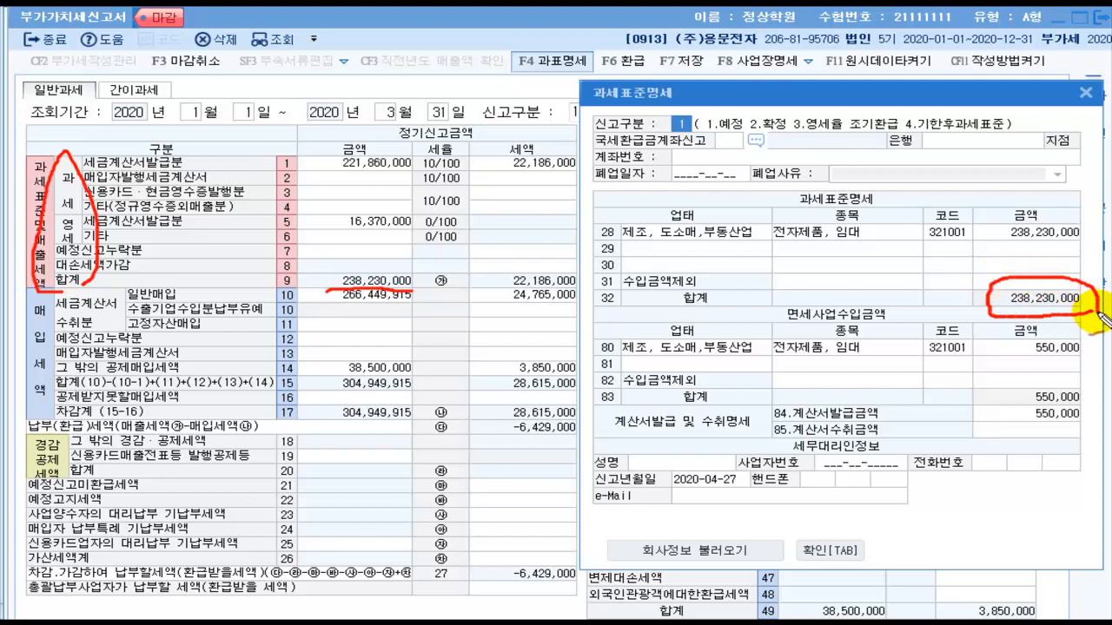
{"action": "mouse_move", "coordinate": [740, 306]}
{"action": "left_mouse_down"}
{"action": "mouse_move", "coordinate": [748, 322]}
{"action": "mouse_move", "coordinate": [770, 300]}
{"action": "left_mouse_up"}
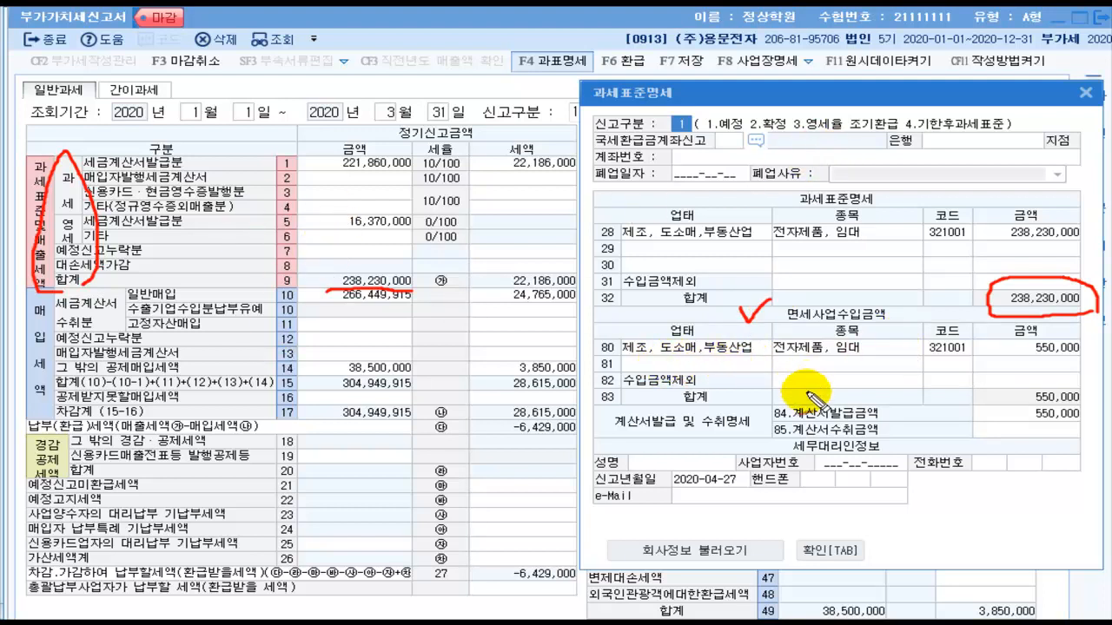
{"action": "mouse_move", "coordinate": [782, 427]}
{"action": "left_mouse_down"}
{"action": "mouse_move", "coordinate": [1085, 432]}
{"action": "mouse_move", "coordinate": [1076, 402]}
{"action": "mouse_move", "coordinate": [782, 403]}
{"action": "mouse_move", "coordinate": [776, 425]}
{"action": "left_mouse_up"}
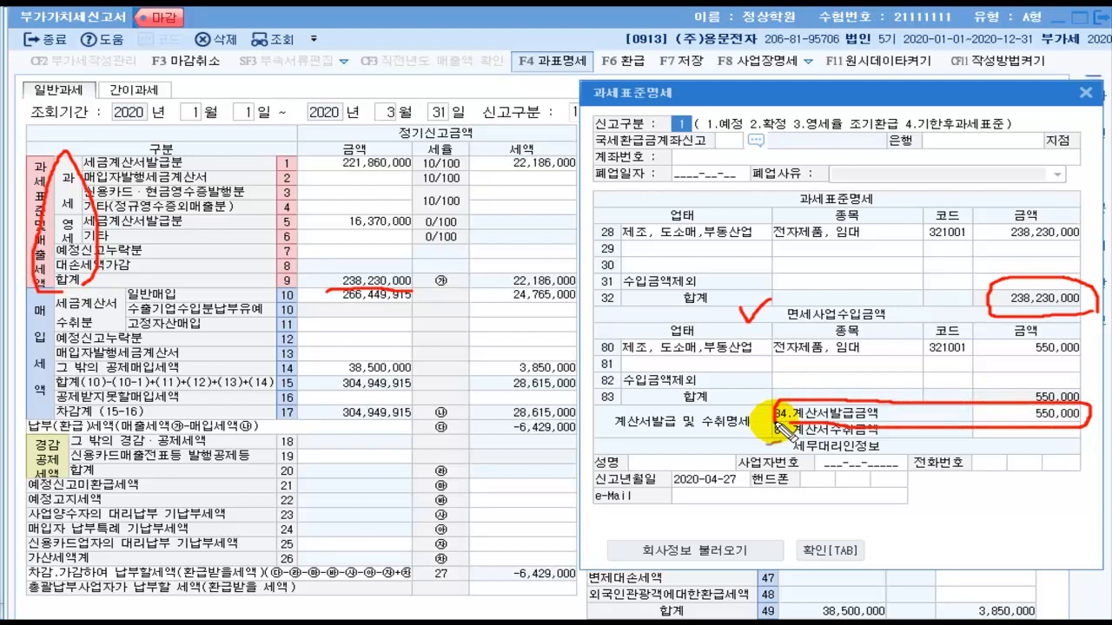
{"action": "left_click_drag", "start_coordinate": [720, 391], "coordinate": [766, 371]}
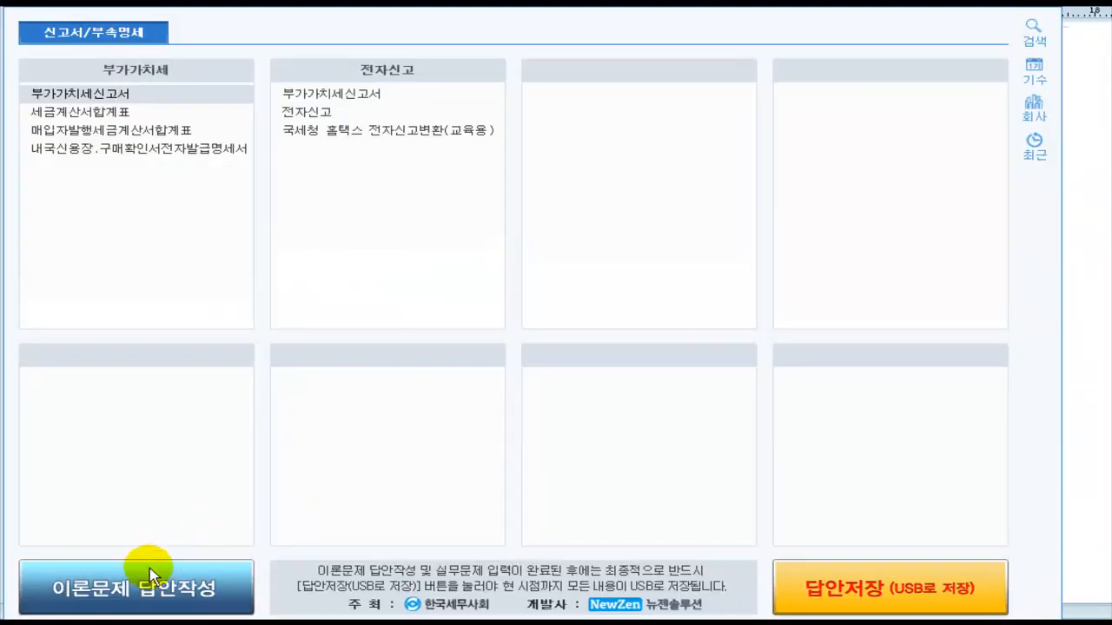
Step: Open the exam answer form and enter the 실무시험답안: [1] 70,000, [2] 10,000,000 and [3] 550,000 원
{"action": "left_click", "coordinate": [124, 597]}
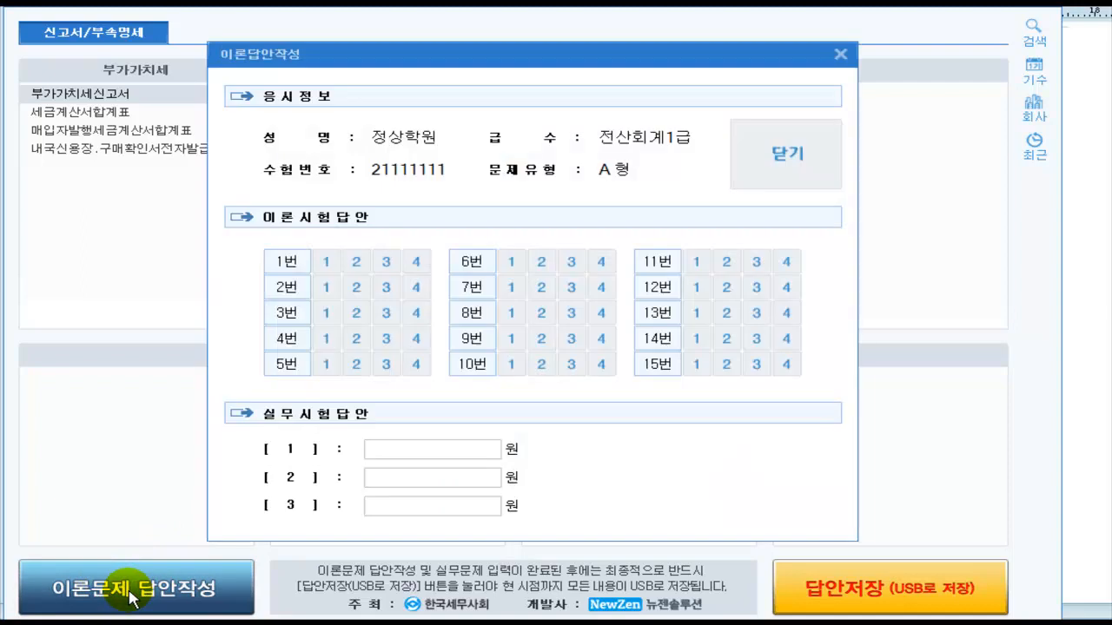
{"action": "left_click", "coordinate": [437, 452]}
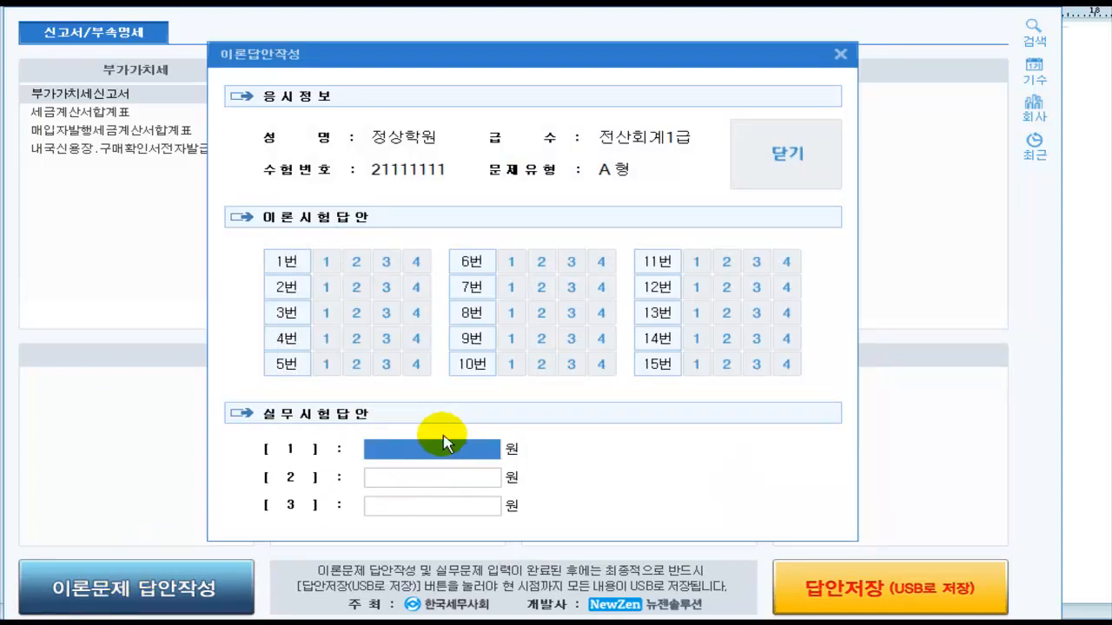
{"action": "left_click", "coordinate": [445, 445]}
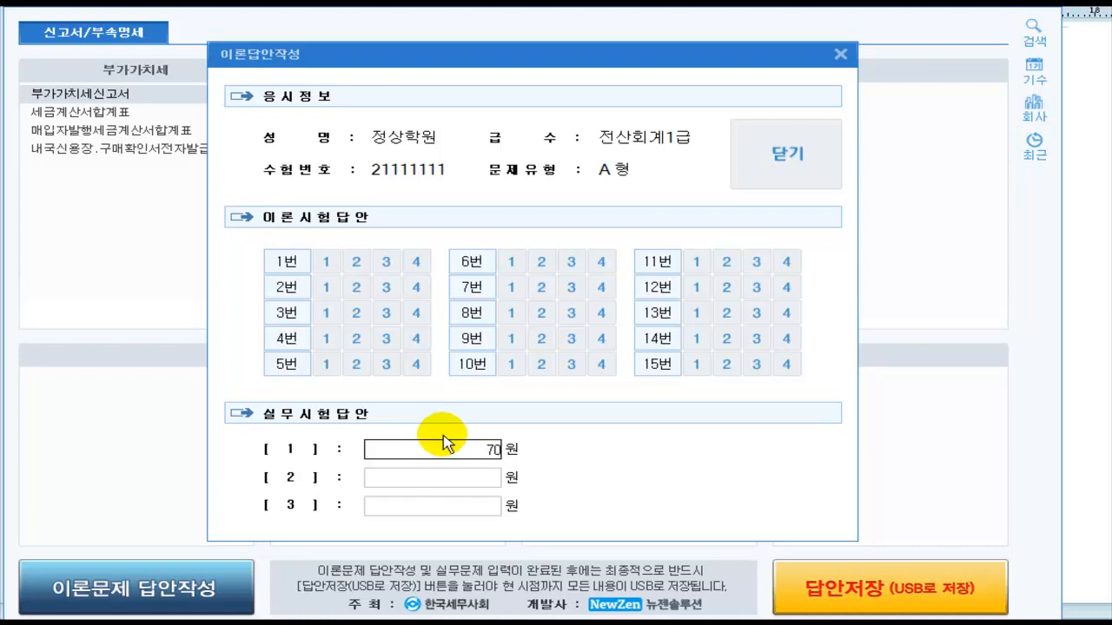
{"action": "key", "text": "Return"}
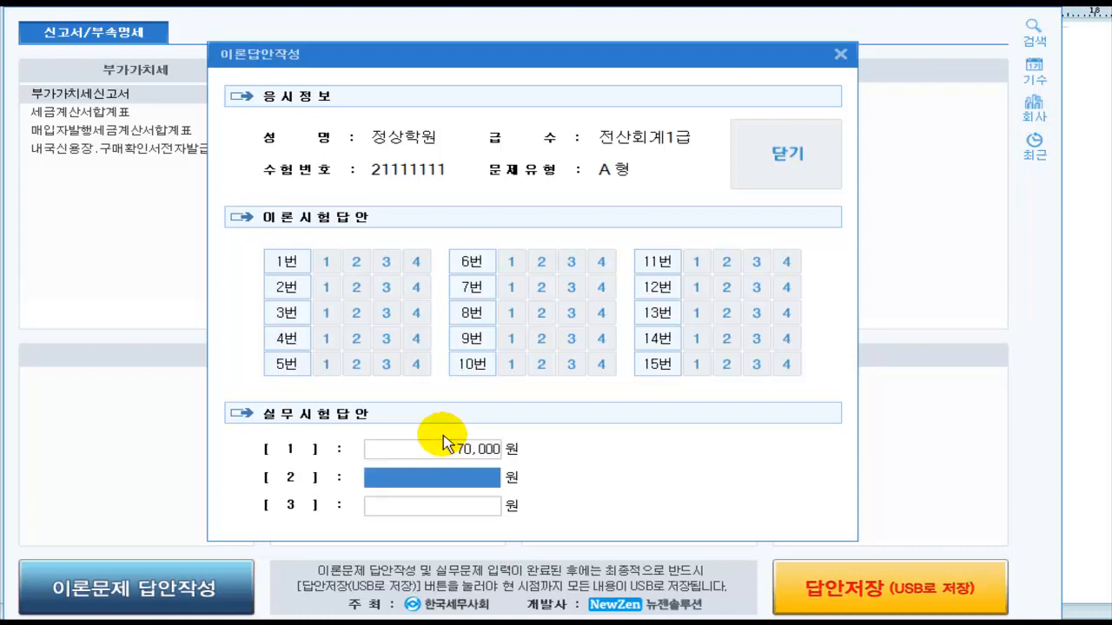
{"action": "type", "text": "10,000,000"}
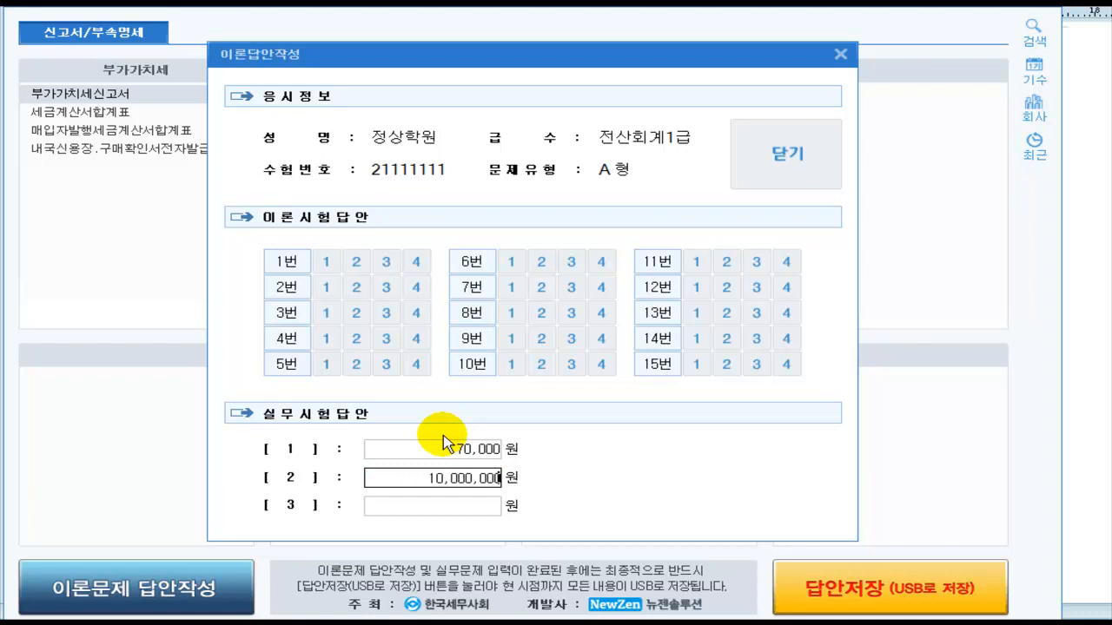
{"action": "key", "text": "Return"}
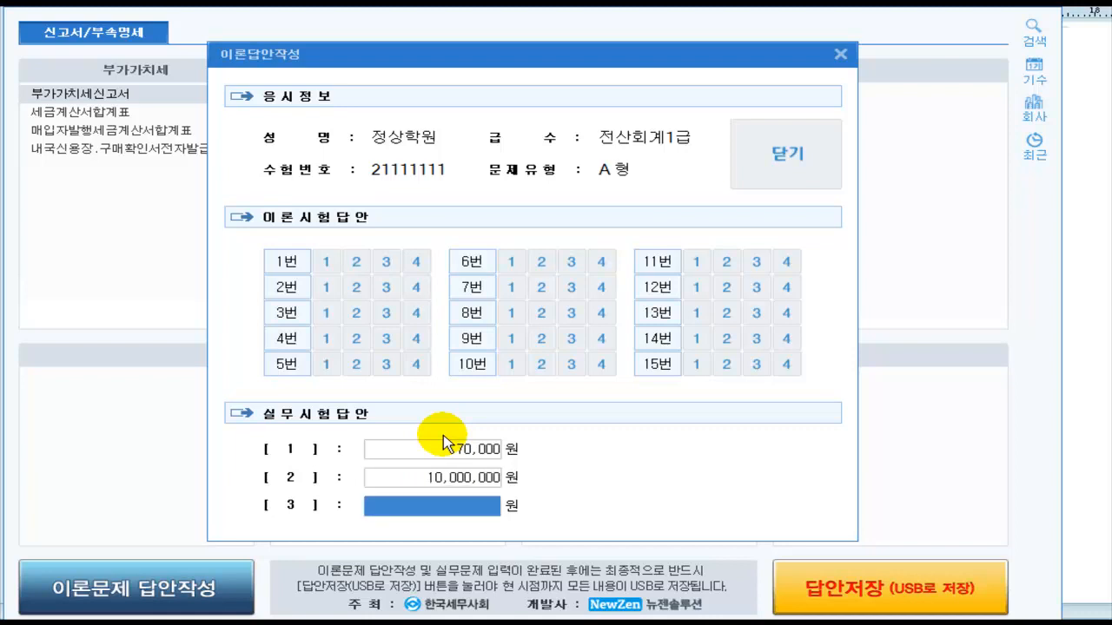
{"action": "type", "text": "8"}
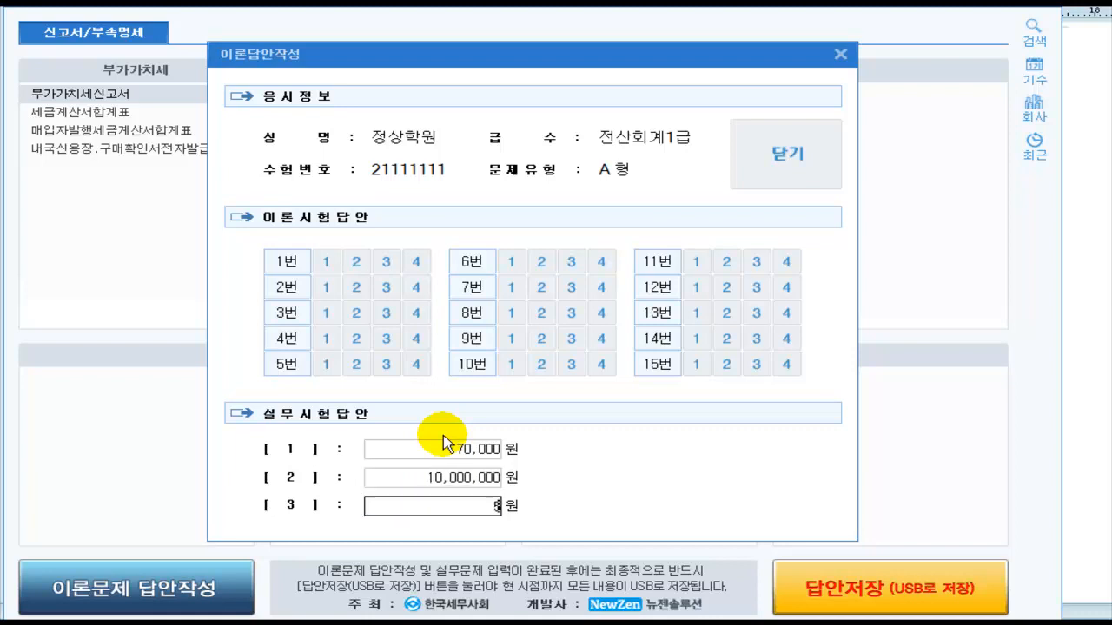
{"action": "key", "text": "Return"}
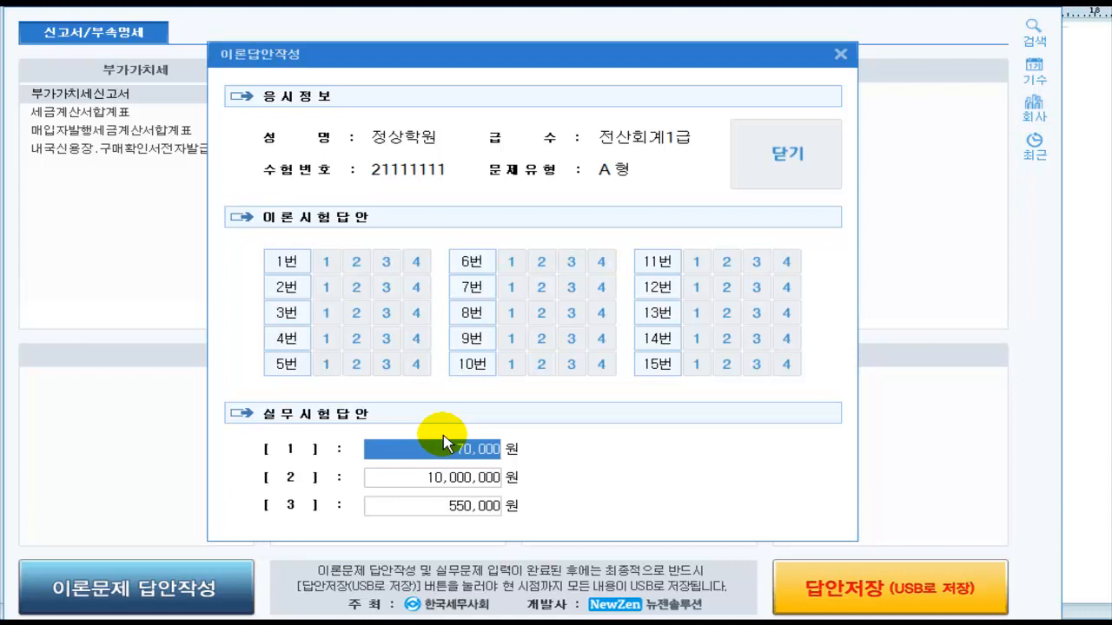
Step: Mark the 이론시험답안: 1번 as 1, 2번 as 2, 3번 as 3, 9번 as 2 and 10번 as 3
{"action": "left_click", "coordinate": [324, 261]}
{"action": "left_click", "coordinate": [356, 286]}
{"action": "left_click", "coordinate": [385, 313]}
{"action": "left_click", "coordinate": [541, 338]}
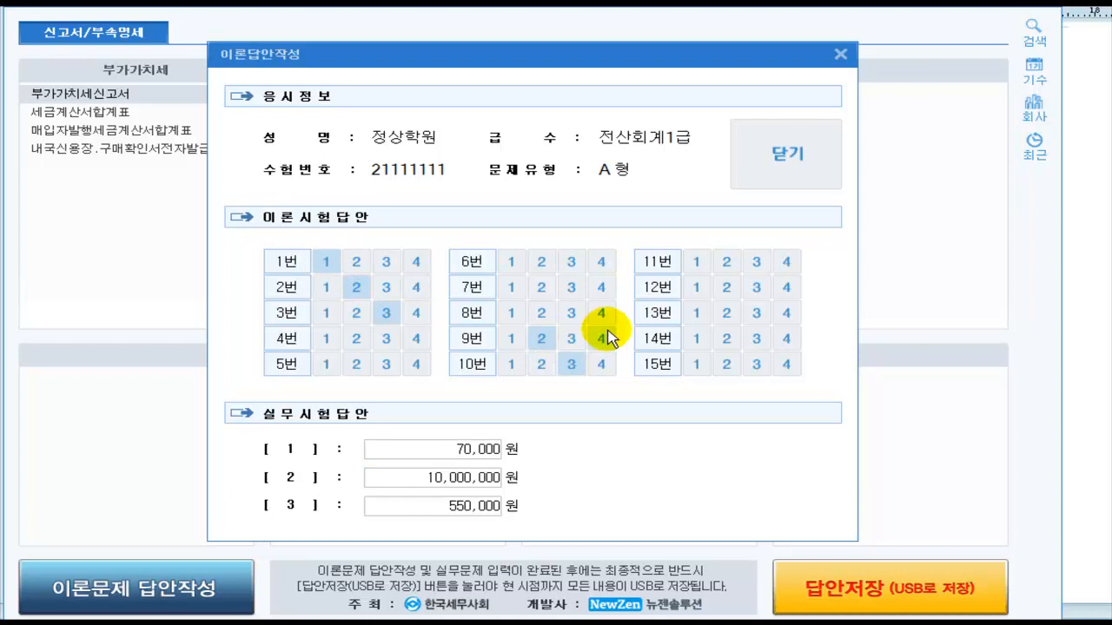
Step: Close the completed answer form and save all exam answers to USB
{"action": "left_click", "coordinate": [789, 162]}
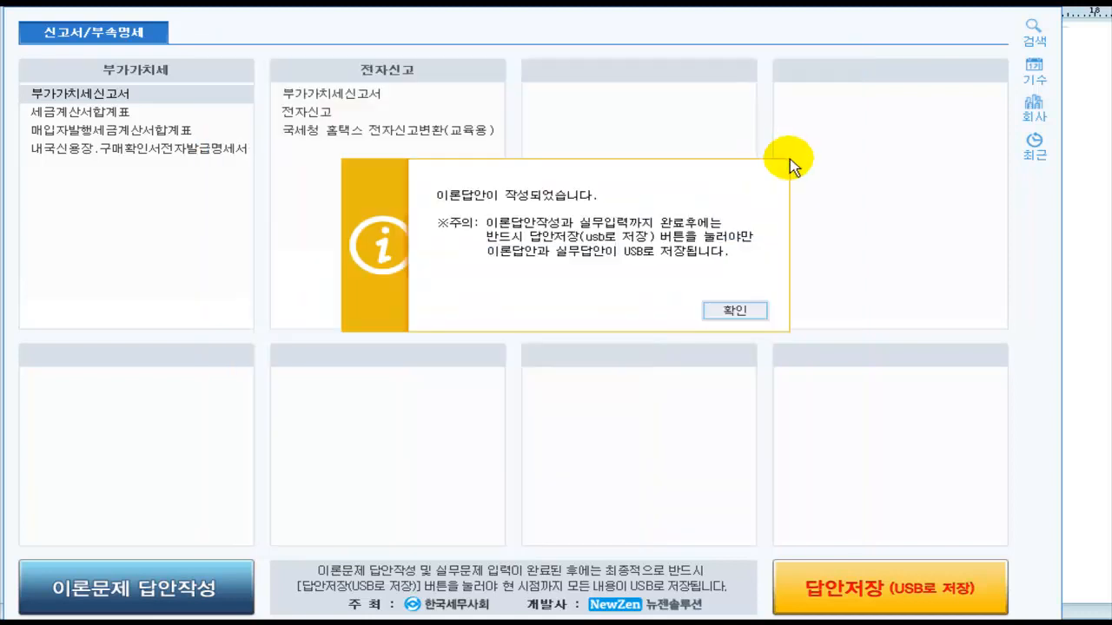
{"action": "left_click", "coordinate": [728, 310]}
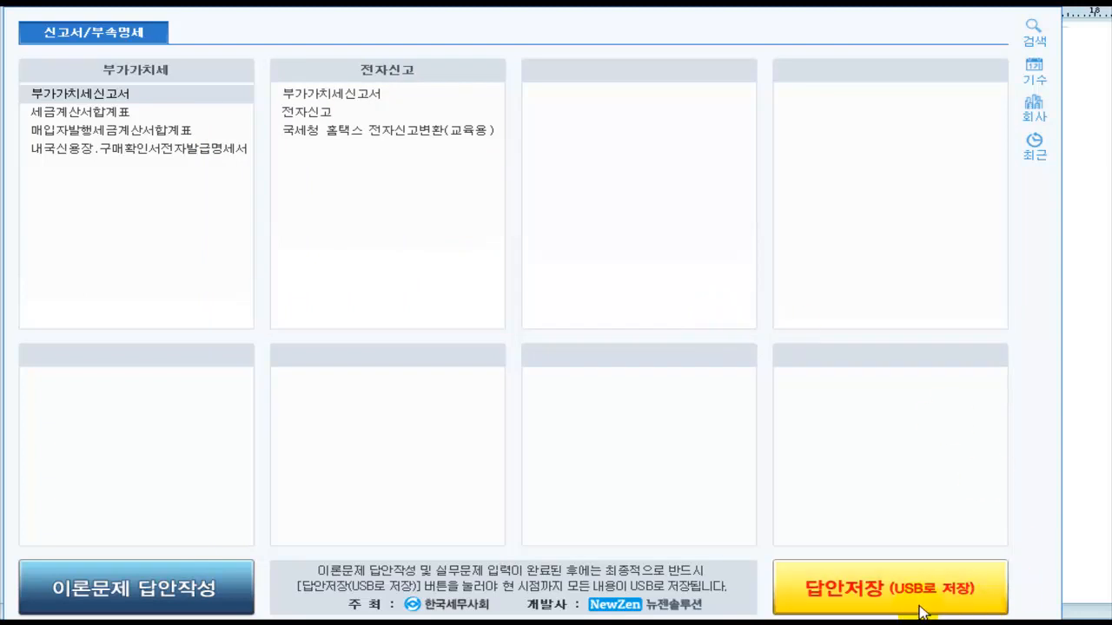
{"action": "left_click", "coordinate": [872, 598]}
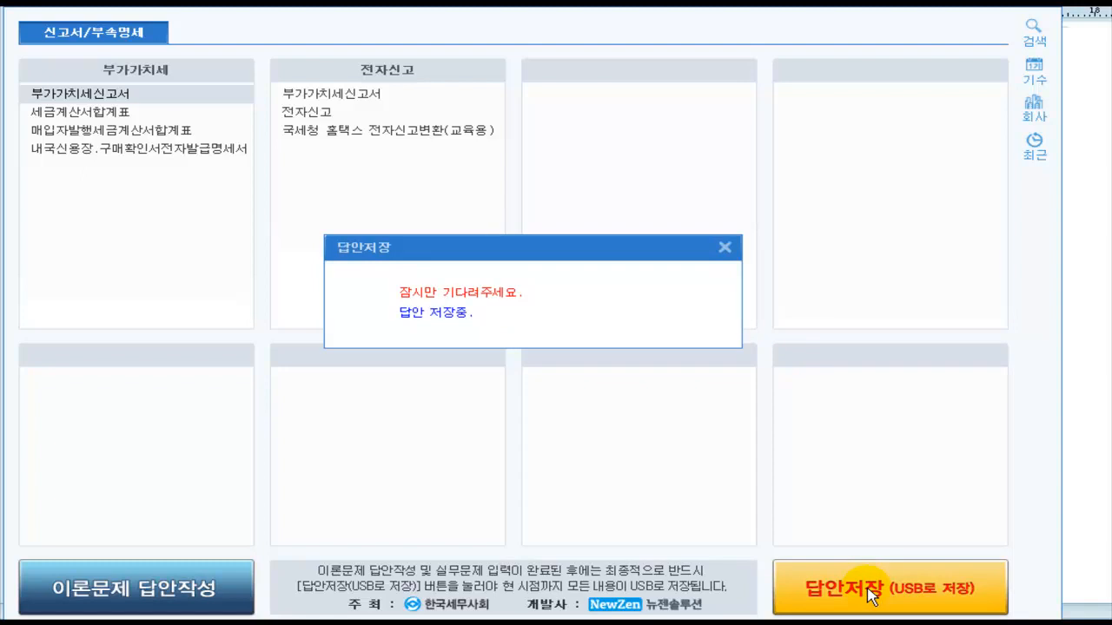